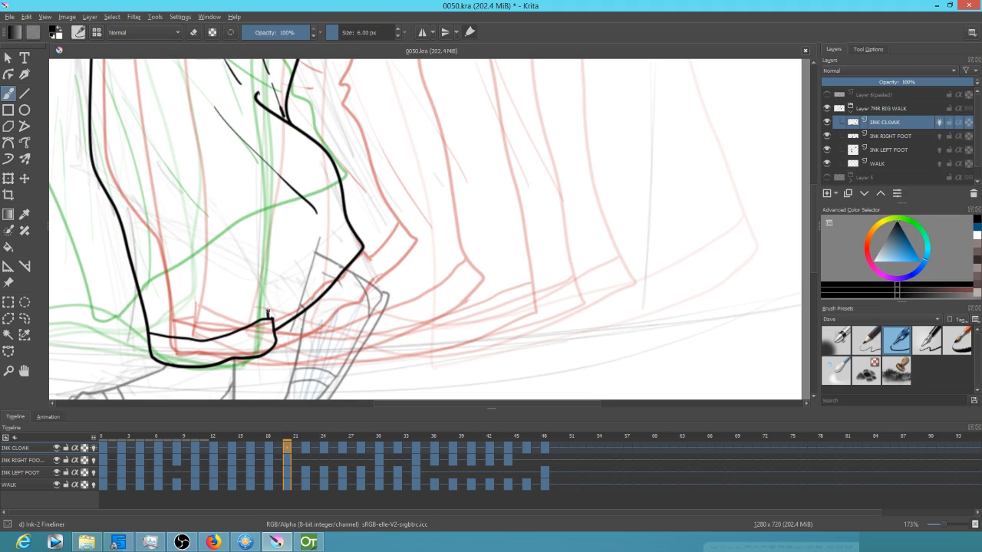
Step: Ink the back section of the cloak's inner hem line on frame 20, parallel to the bottom edge
drag(268, 309, 304, 284)
key(ctrl+z)
mouse_move(269, 307)
mouse_down()
mouse_move(314, 274)
mouse_move(352, 226)
mouse_up()
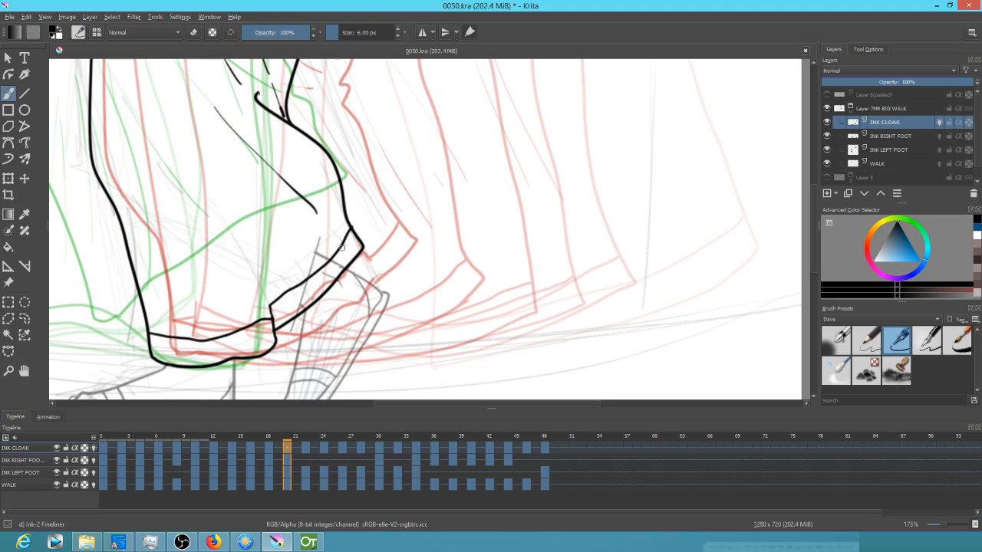
key(e)
key(e)
mouse_move(319, 269)
mouse_down()
mouse_move(332, 232)
mouse_move(350, 253)
mouse_up()
Step: Ink the inner hem line along the cloak's bottom edge on frame 22 of the INK CLOAK layer
key(period)
key(period)
drag(326, 260, 366, 308)
mouse_move(392, 181)
mouse_down()
mouse_move(441, 187)
mouse_move(352, 178)
mouse_up()
mouse_move(416, 206)
mouse_down()
mouse_move(262, 279)
mouse_move(180, 346)
mouse_up()
drag(244, 314, 215, 244)
Step: Ink the inner hem line on frame 24 in two strokes meeting at the fold, following the cloak's curved bottom edge
key(Right)
key(Right)
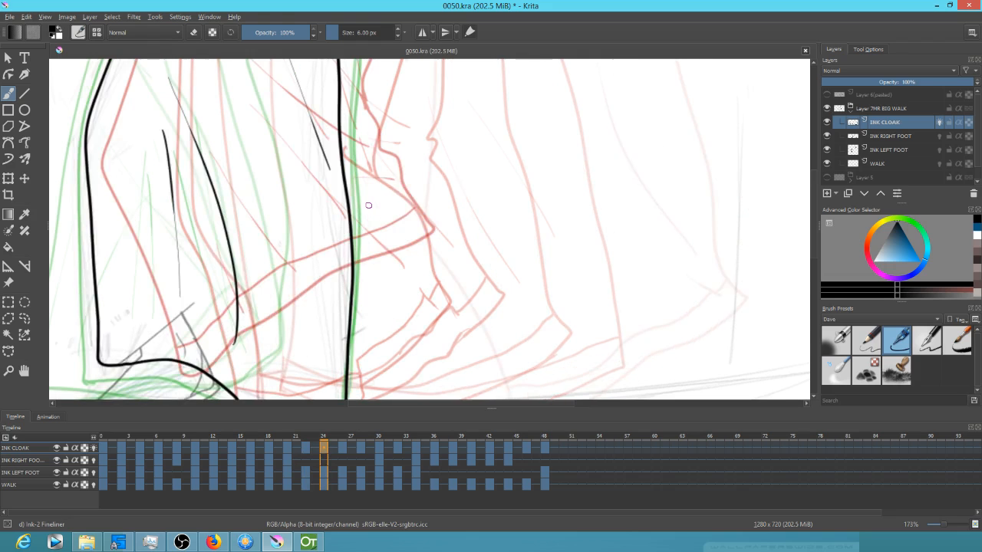
drag(368, 206, 468, 131)
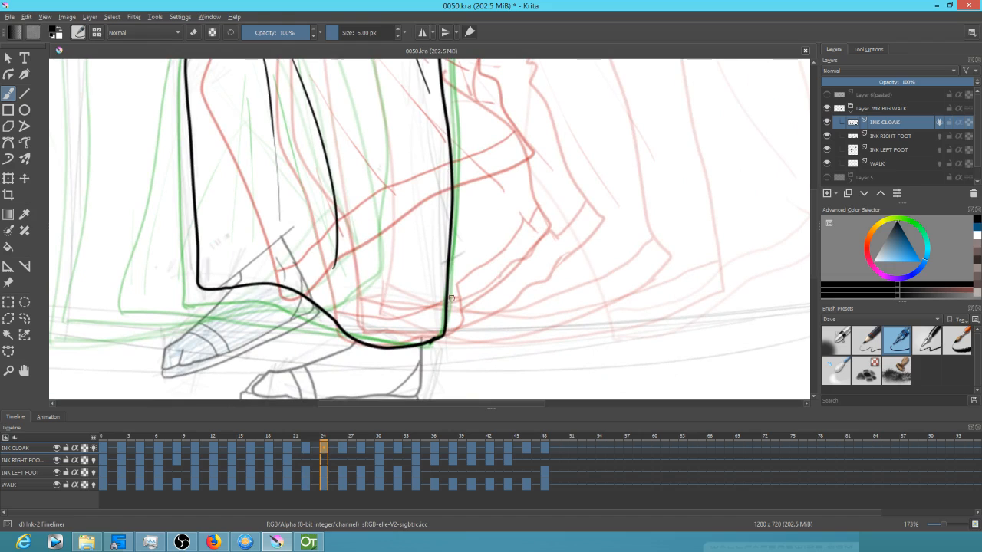
drag(206, 262, 323, 266)
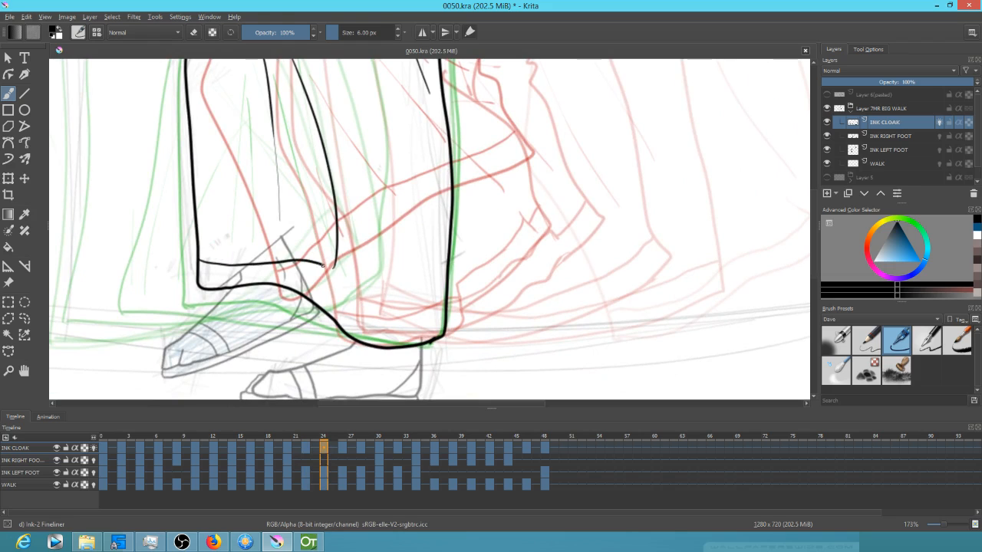
key(ctrl+z)
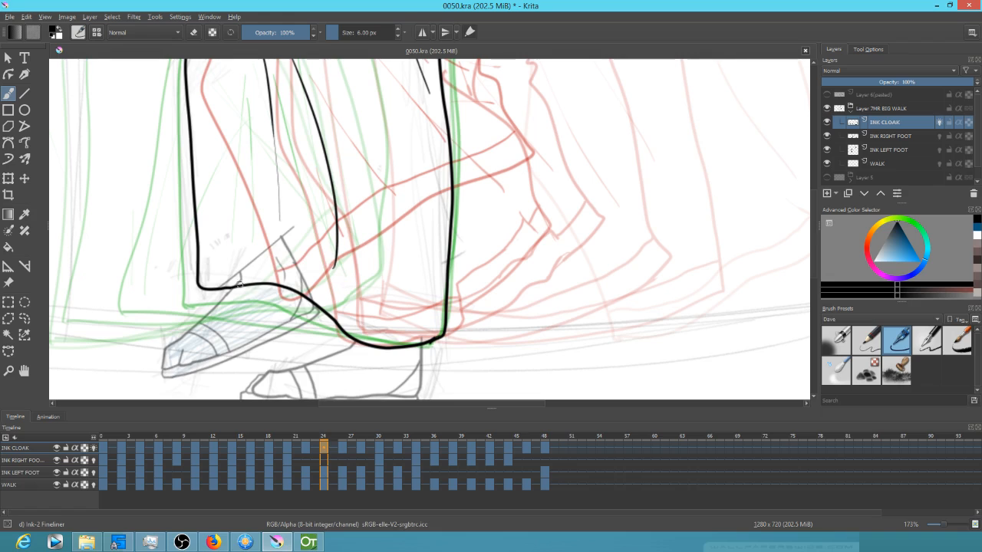
mouse_move(199, 262)
mouse_down()
mouse_move(299, 264)
mouse_move(328, 286)
mouse_up()
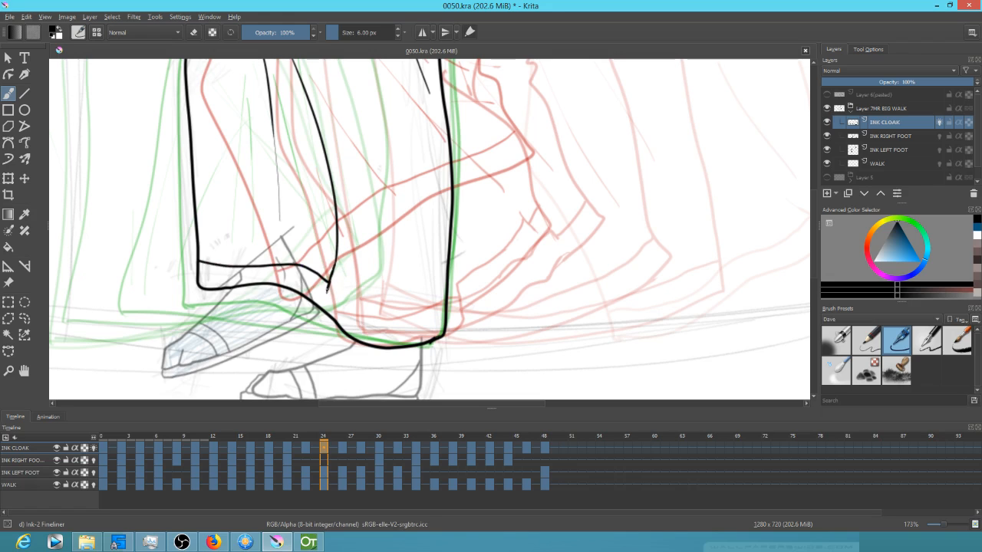
mouse_move(329, 291)
mouse_down()
mouse_move(376, 322)
mouse_move(447, 313)
mouse_up()
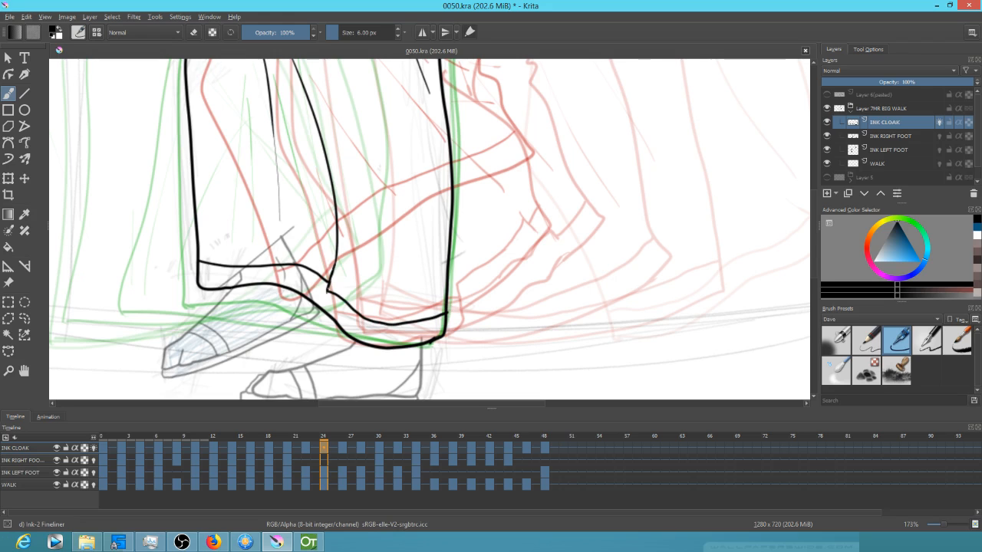
Step: Ink the inner hem line just above the cloak's bottom edge on frames 26 and 28
key(period)
key(period)
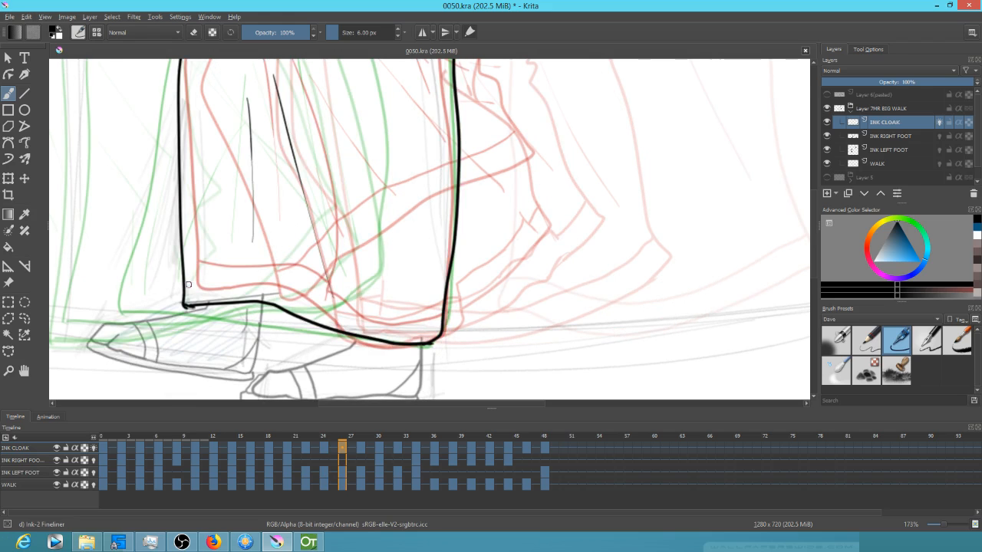
mouse_move(184, 281)
mouse_down()
mouse_move(281, 281)
mouse_move(354, 314)
mouse_move(442, 314)
mouse_up()
key(Right)
key(Right)
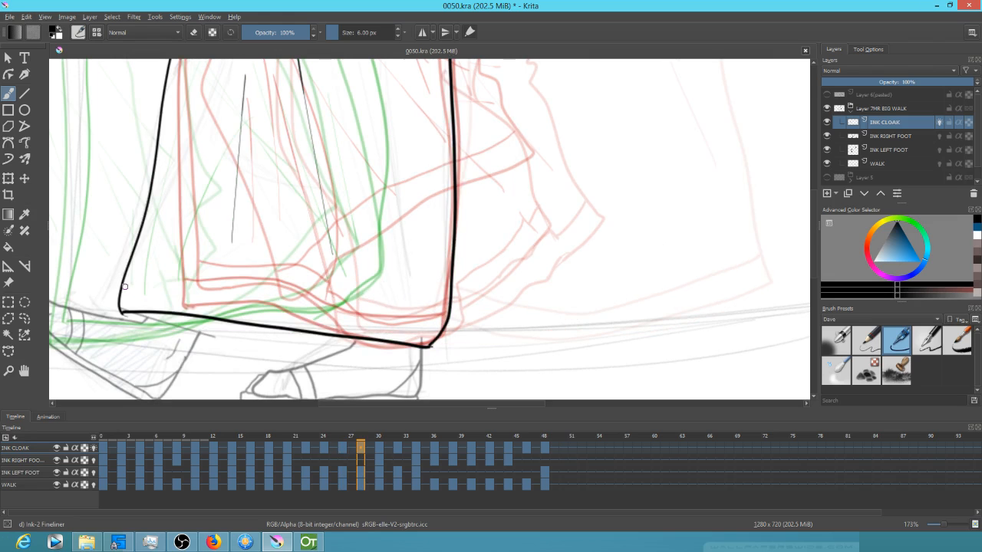
mouse_move(124, 283)
mouse_down()
mouse_move(380, 314)
mouse_move(454, 312)
mouse_up()
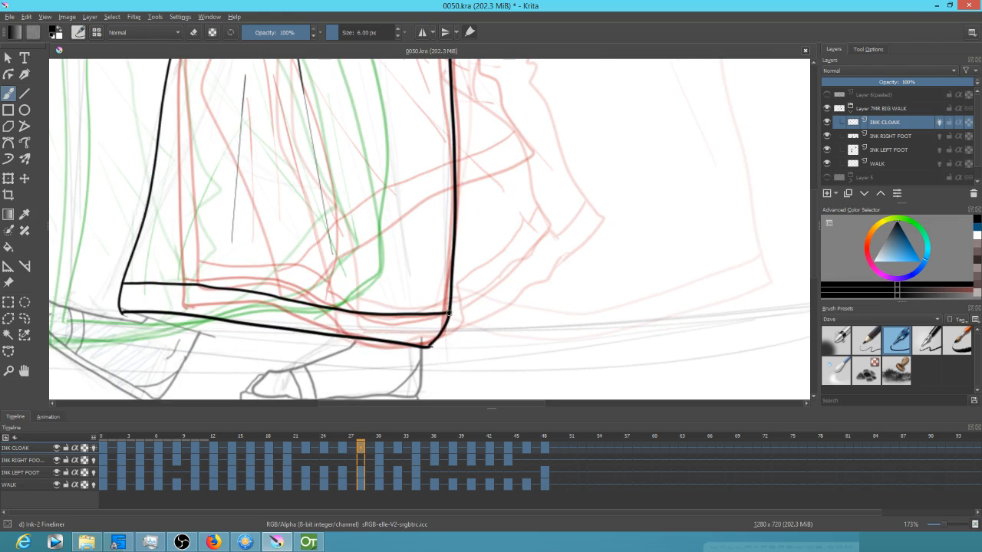
Step: Ink the inner hem line on frame 30 from the cloak's back edge across to its front edge
key(Right)
key(Right)
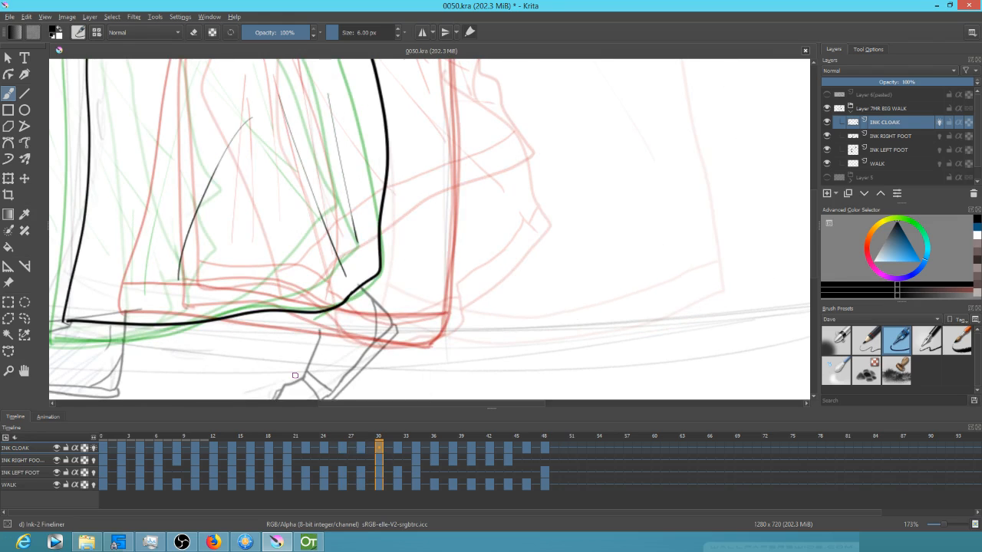
drag(379, 234, 357, 257)
mouse_move(353, 263)
mouse_down()
mouse_move(326, 282)
mouse_move(217, 294)
mouse_up()
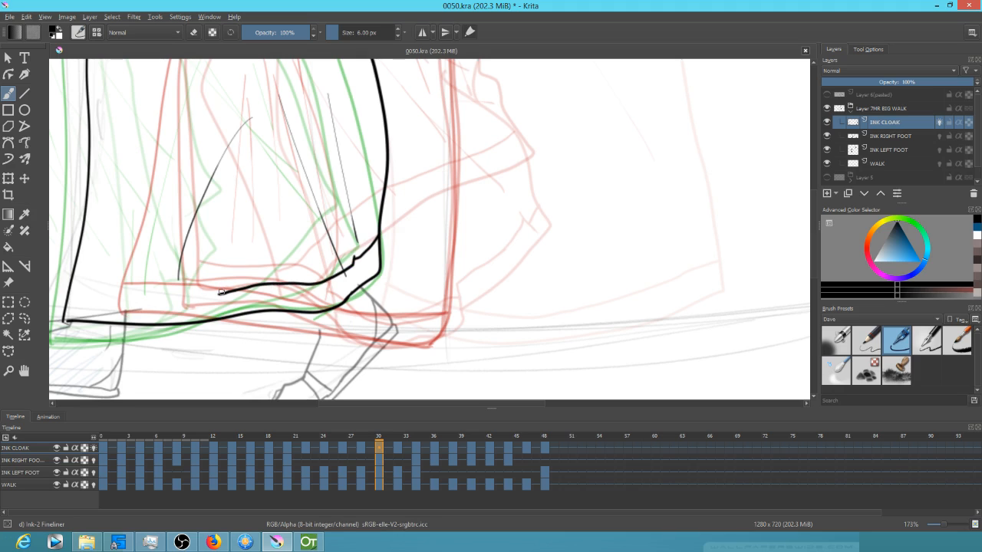
drag(218, 293, 71, 292)
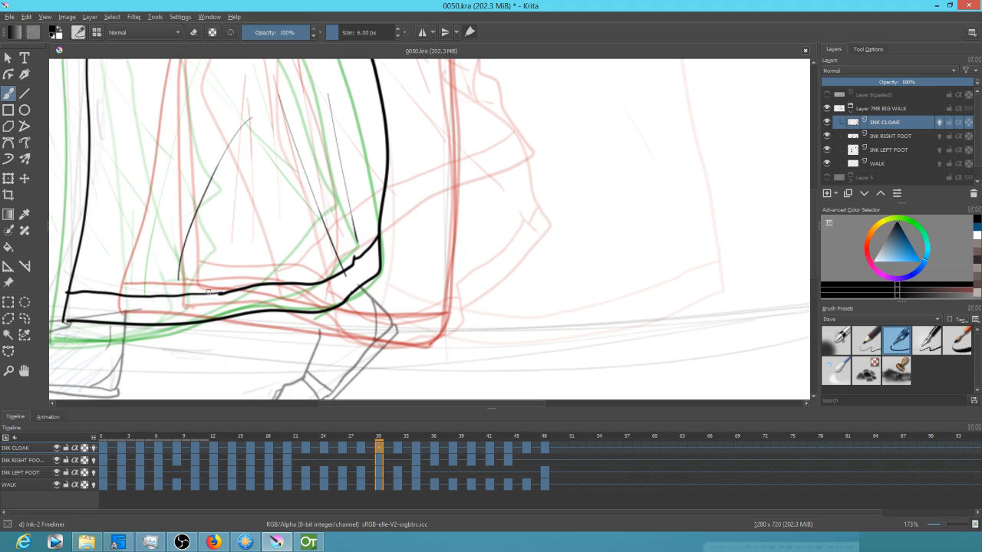
drag(207, 294, 226, 292)
Step: On frame 32, erase the overshoot at the cloak's front bottom corner and the stray line below the hem's back end
key(Right)
key(Right)
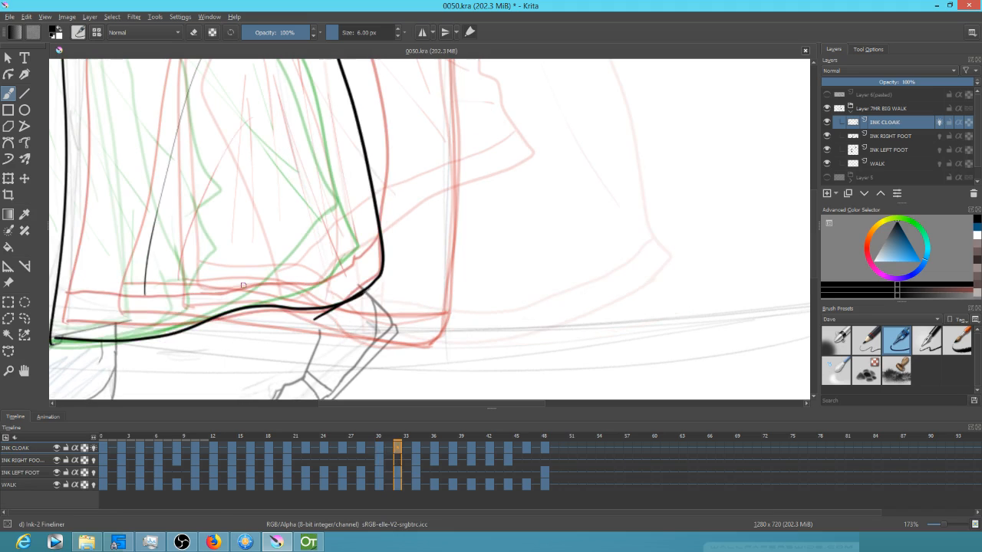
drag(82, 328, 132, 323)
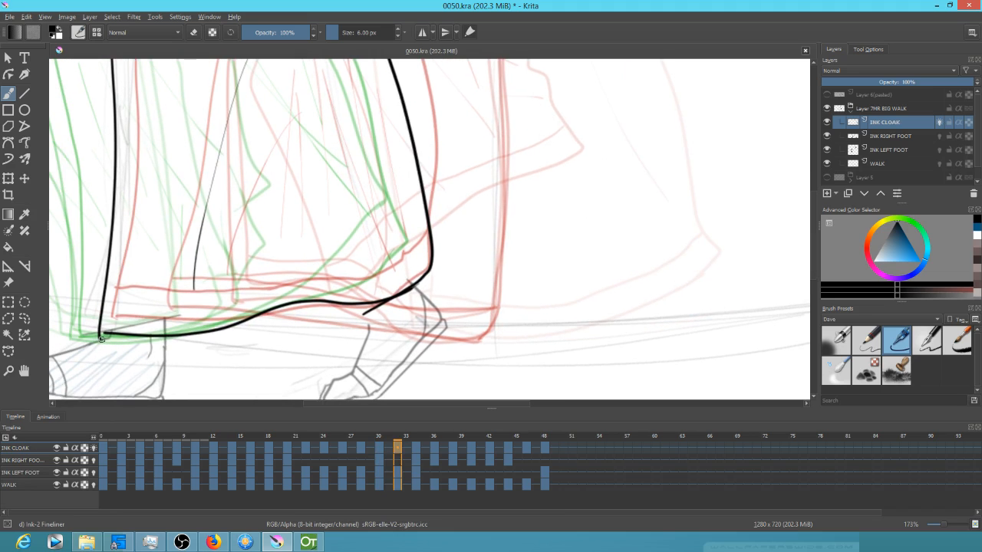
key(e)
key(e)
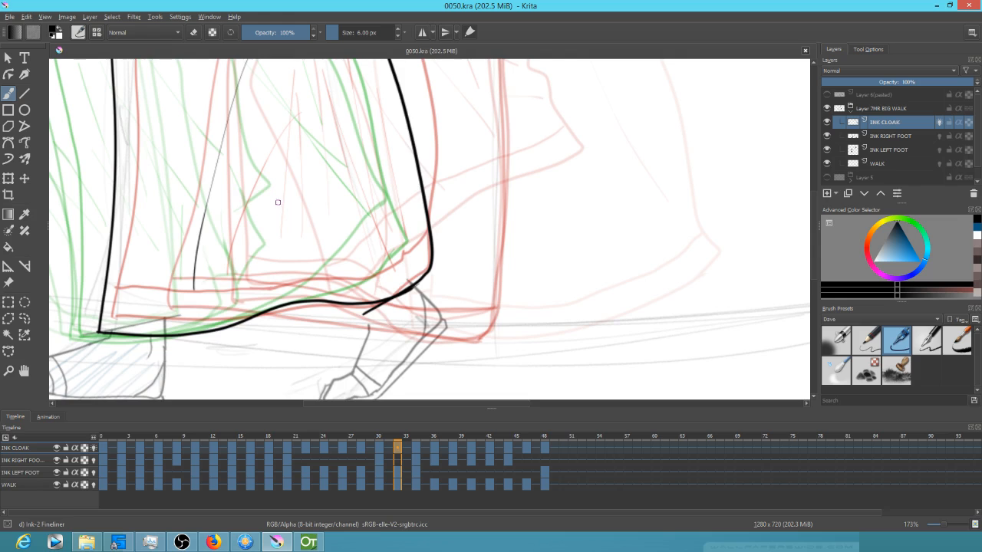
key(m)
key(m)
drag(375, 253, 425, 289)
scroll(442, 244, down, 1)
scroll(442, 244, down, 1)
scroll(418, 281, up, 1)
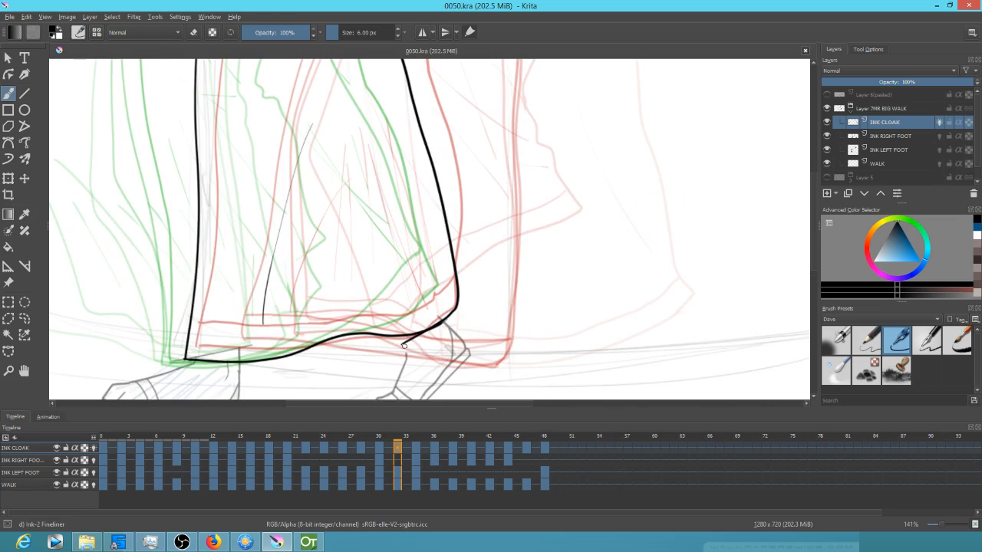
key(e)
drag(401, 346, 400, 335)
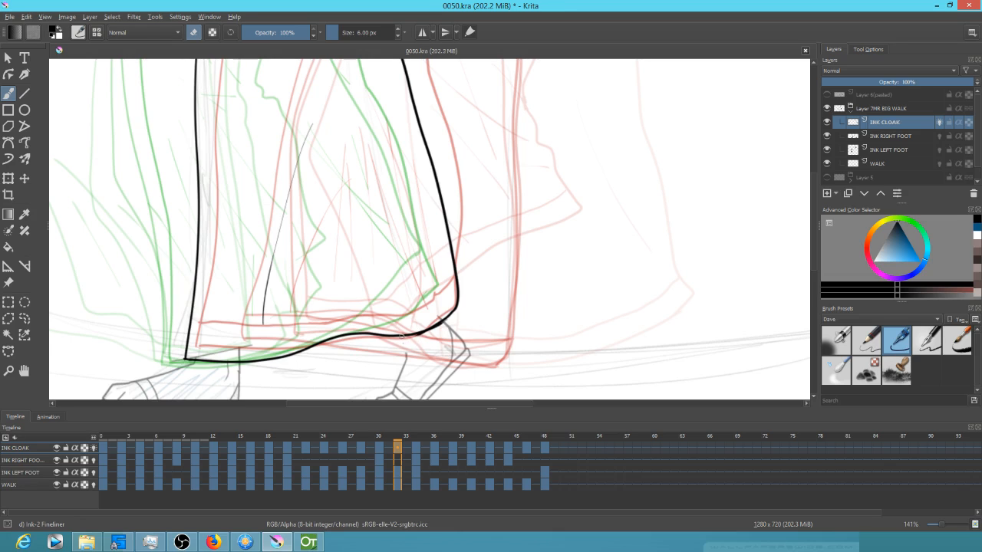
Step: Mirror the image vertically and flip the canvas view horizontally to ease drawing the hem
click(64, 17)
mouse_move(45, 17)
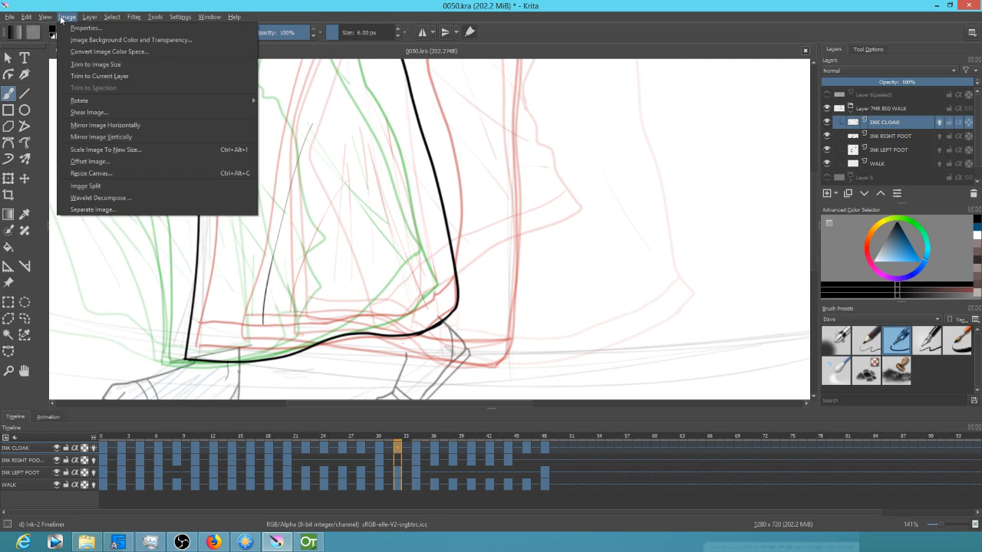
click(93, 138)
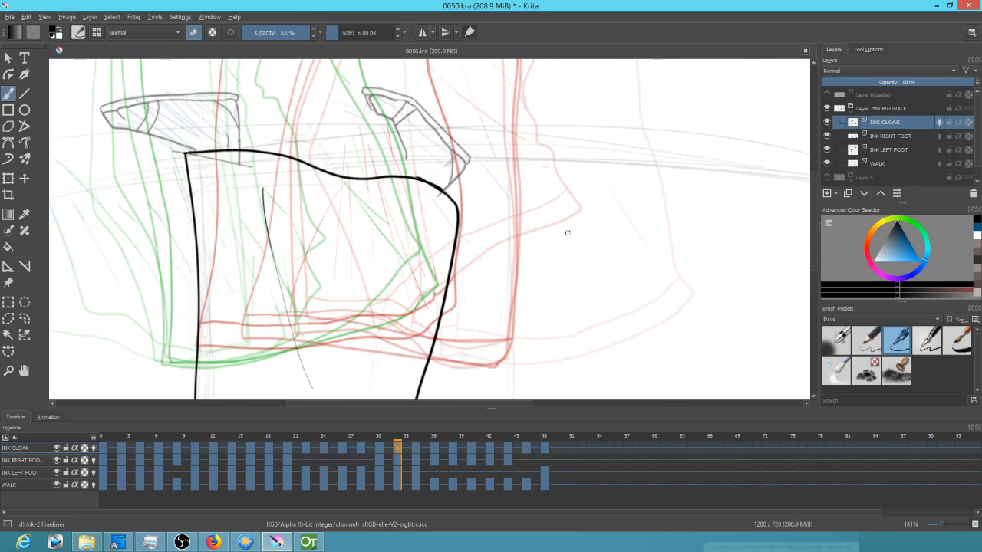
key(m)
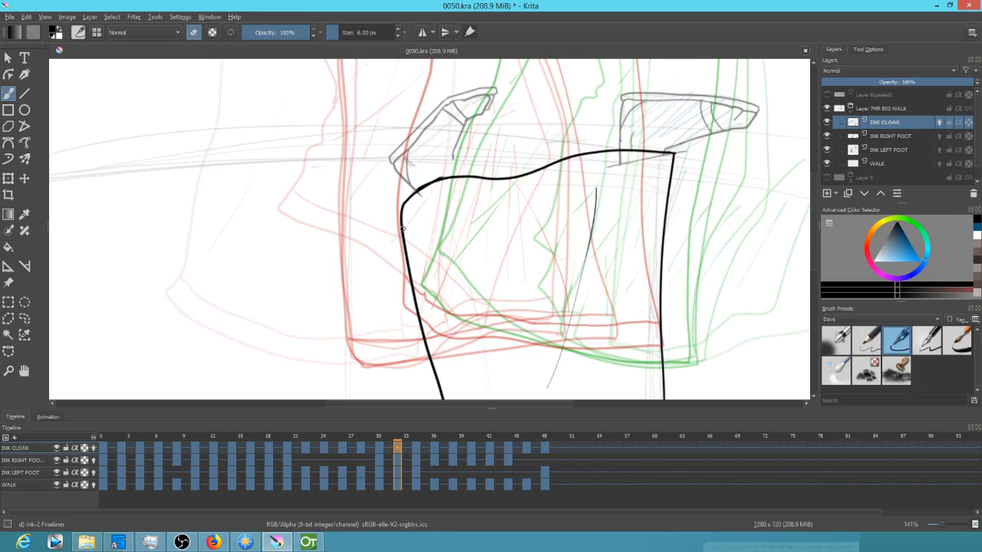
Step: Ink the inner hem line on frame 32 with one long stroke following the cloak's bottom edge from back to front
key(e)
mouse_move(401, 228)
mouse_down()
mouse_move(445, 205)
mouse_move(593, 177)
mouse_move(672, 174)
mouse_up()
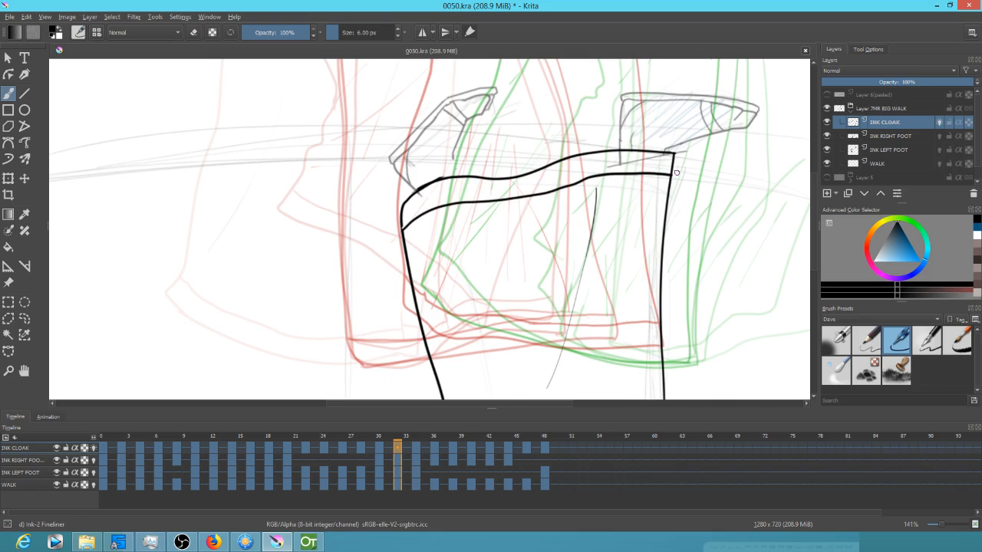
key(alt+period)
key(alt+comma)
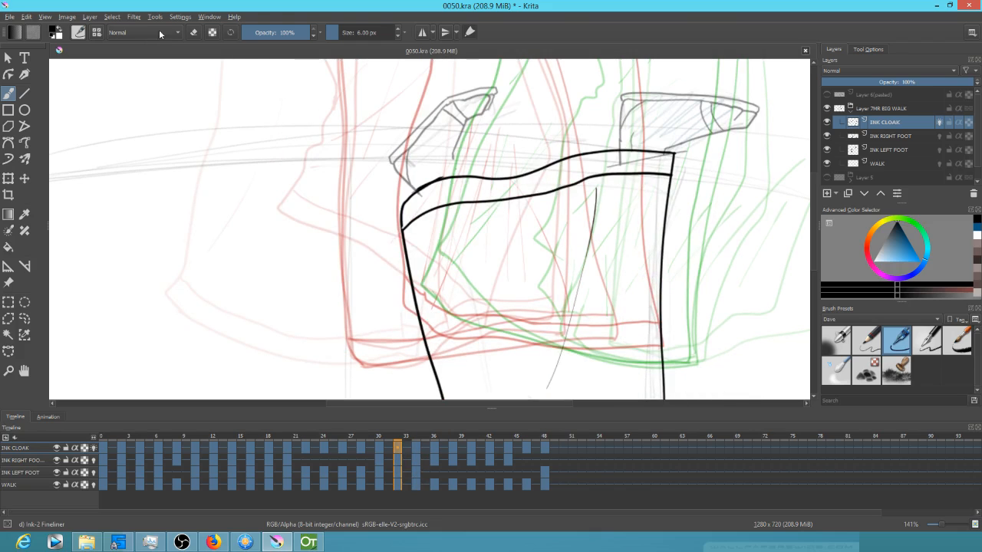
Step: Mirror the image vertically back upright and return the canvas view to its unmirrored state
click(67, 16)
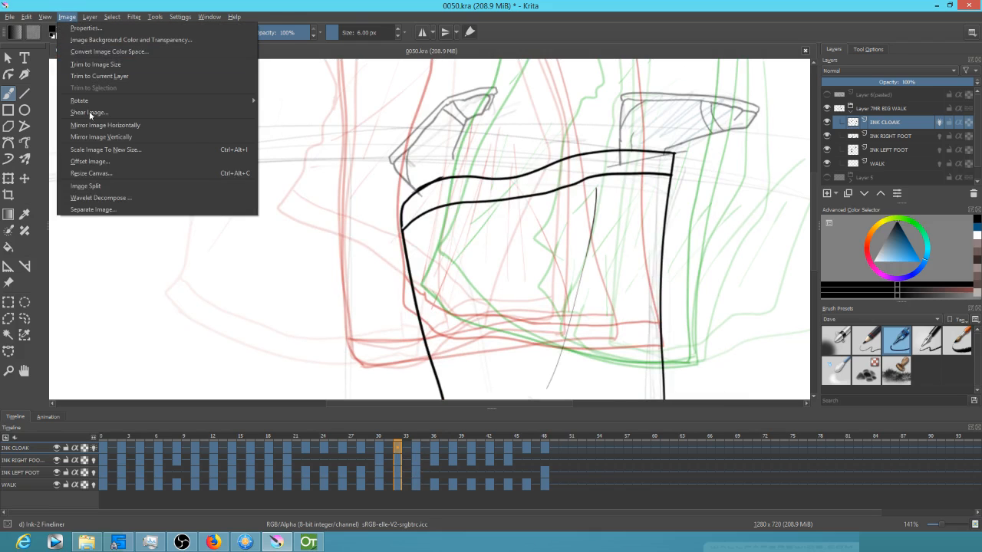
click(92, 137)
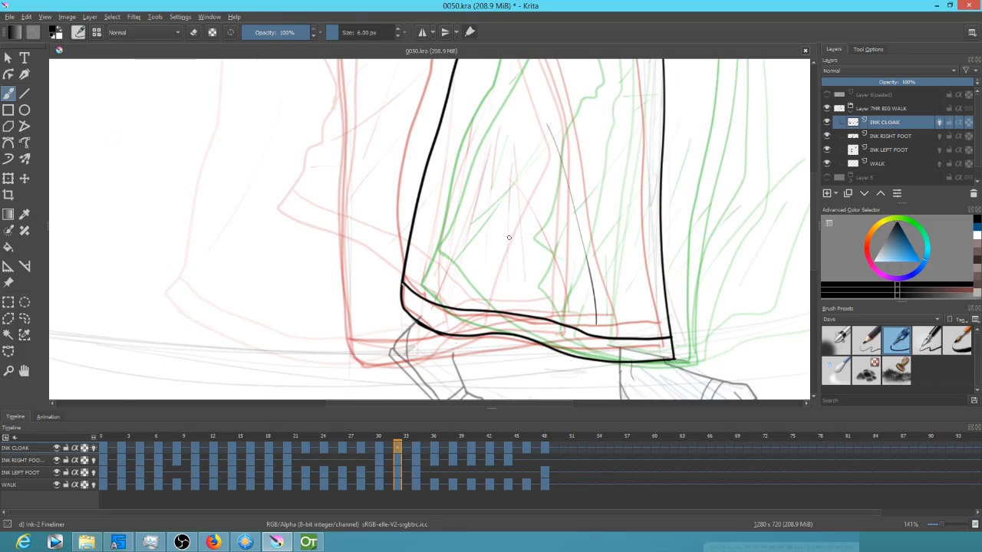
key(m)
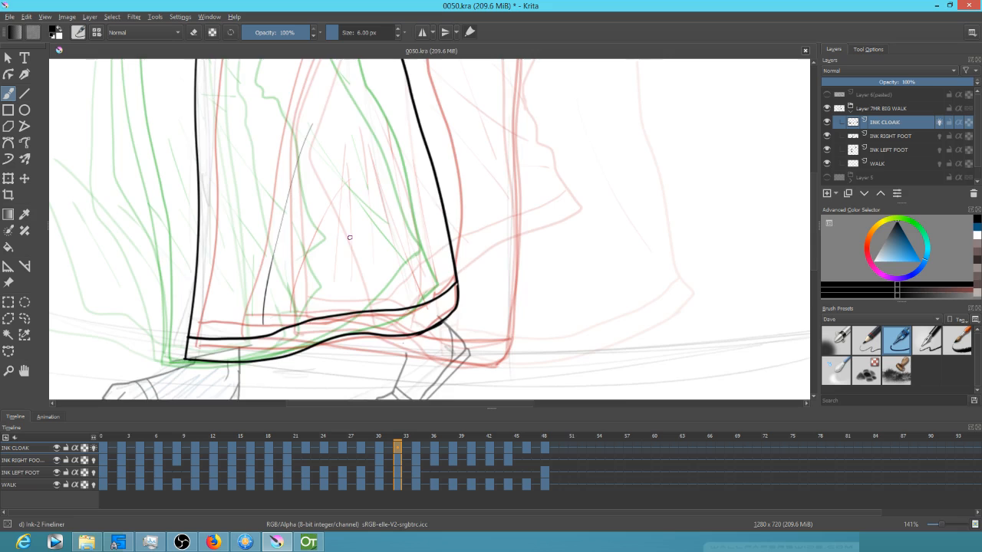
Step: Compare the cloak drawings on frames 30 to 36 in a mirrored view, checking how the hem moves between frames
key(m)
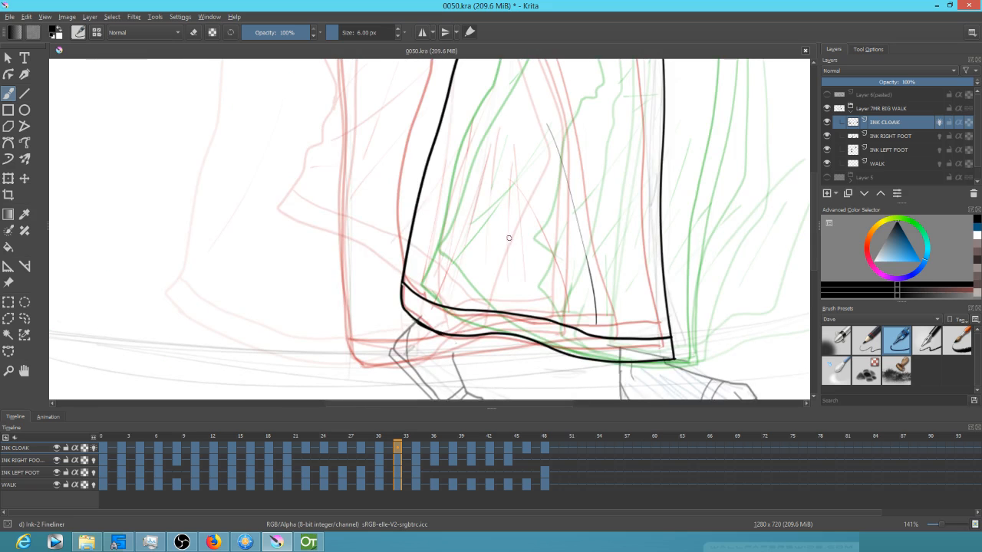
click(416, 449)
click(407, 449)
click(397, 449)
key(Right)
key(Right)
key(Right)
key(Right)
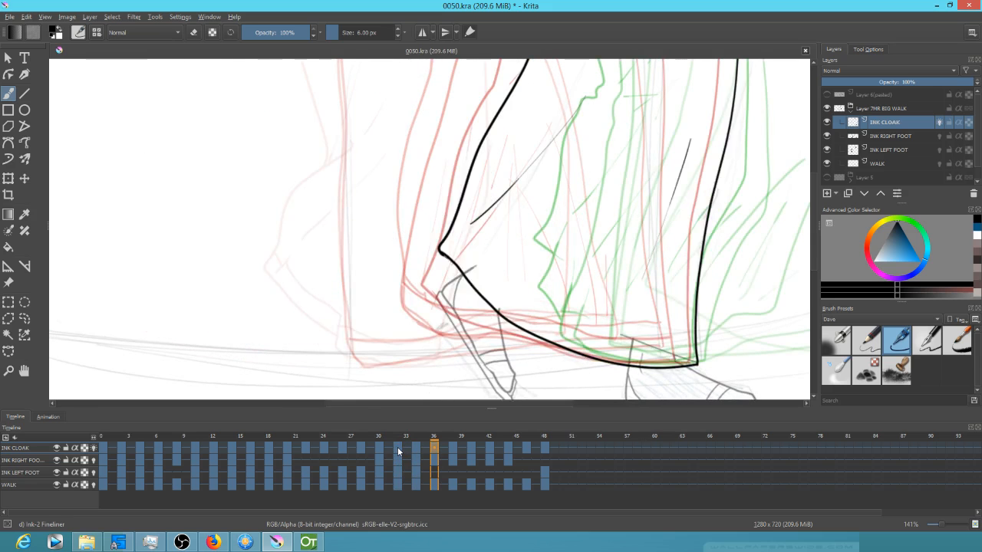
key(Left)
key(Left)
key(Left)
key(Left)
key(Left)
key(Left)
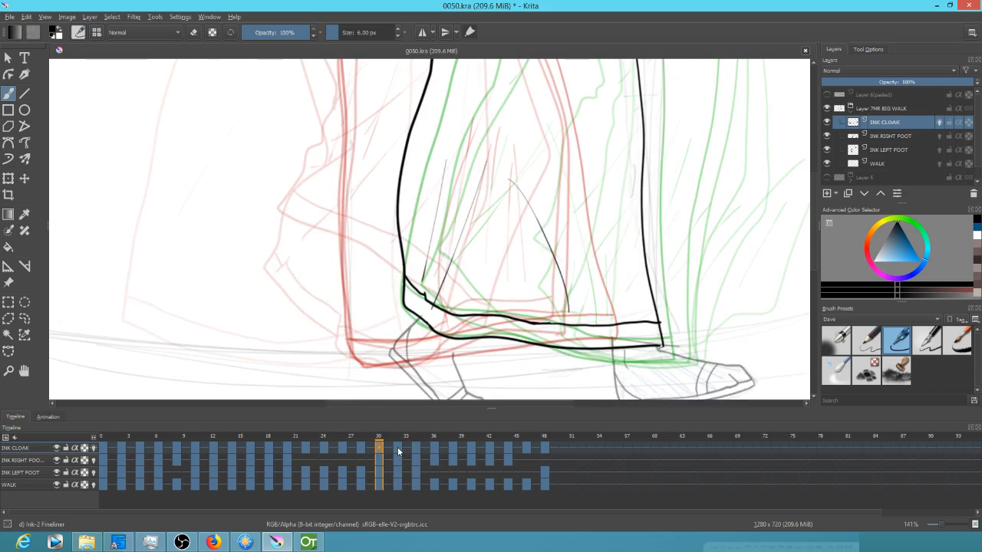
key(Right)
key(Right)
key(Left)
key(Left)
key(Right)
key(Right)
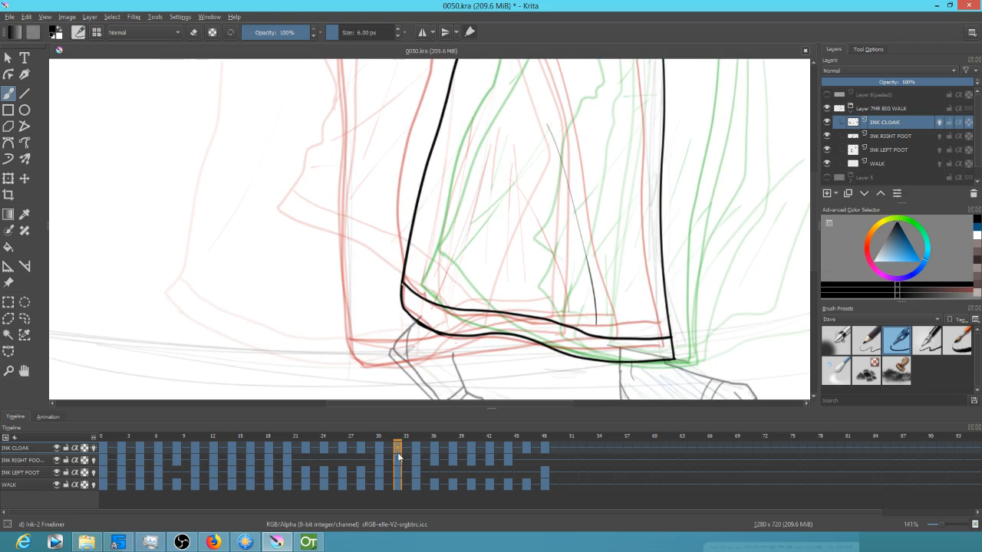
key(Left)
key(Left)
key(Right)
key(Right)
key(Left)
key(Left)
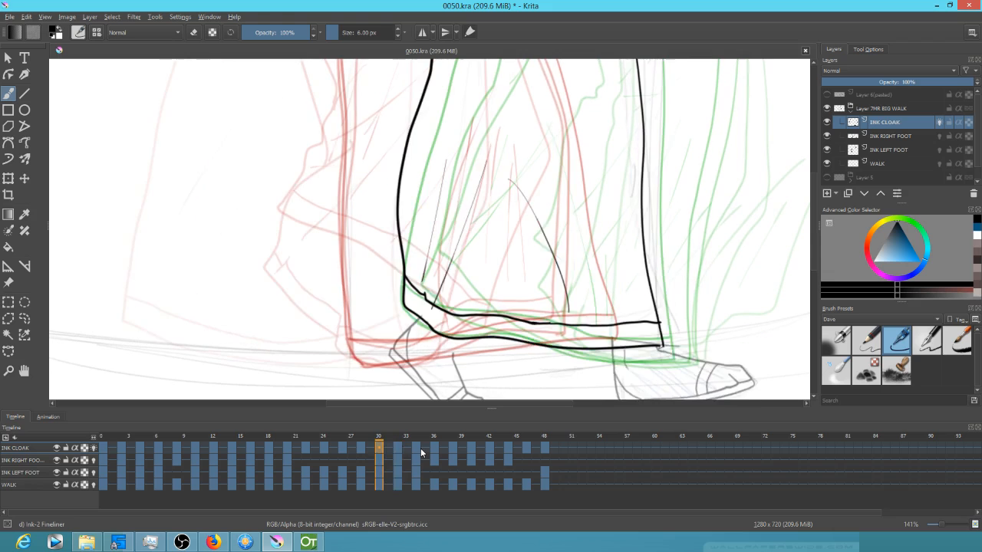
key(m)
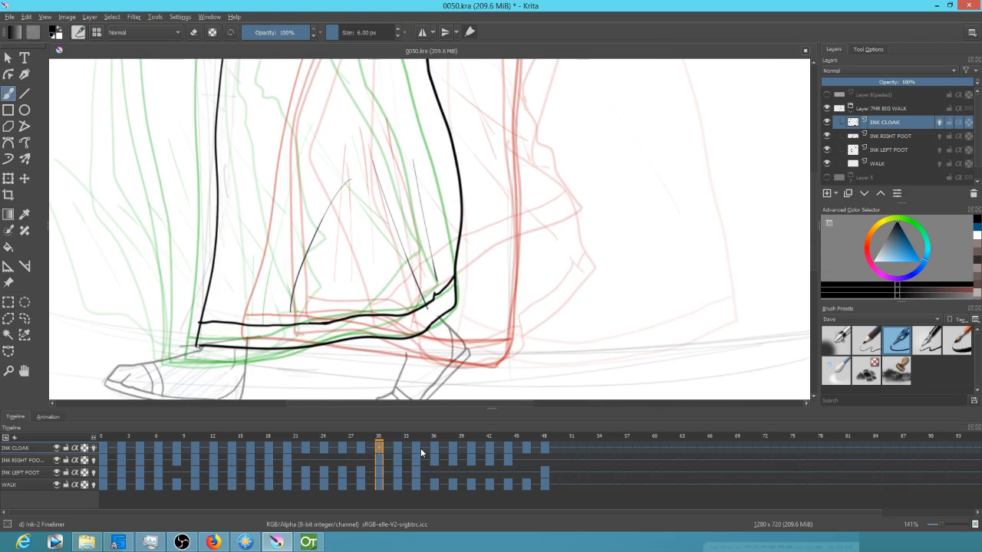
key(Right)
key(Right)
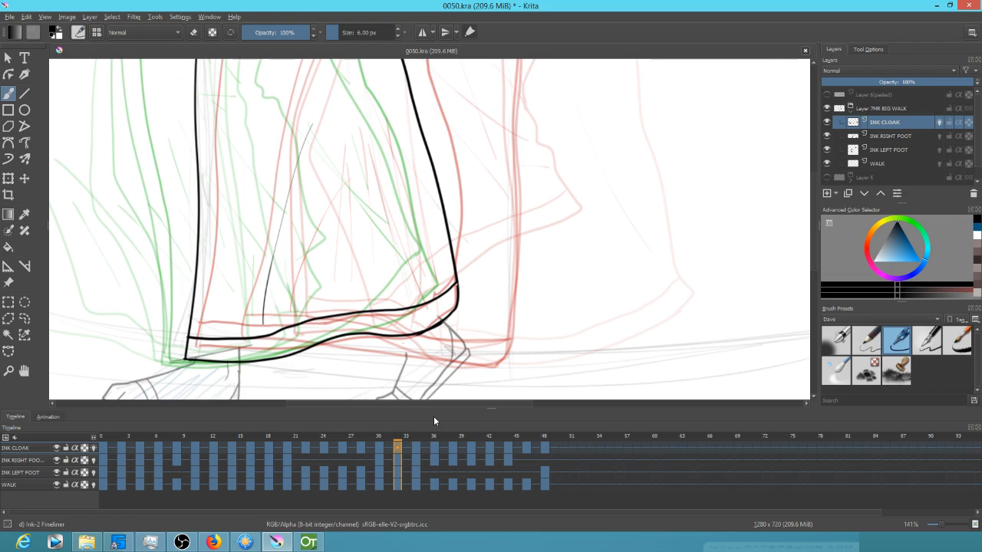
Step: Ink the inner hem line on frame 34 of the INK CLOAK layer, following the cloak's bottom edge up to the rear corner
key(Right)
key(Right)
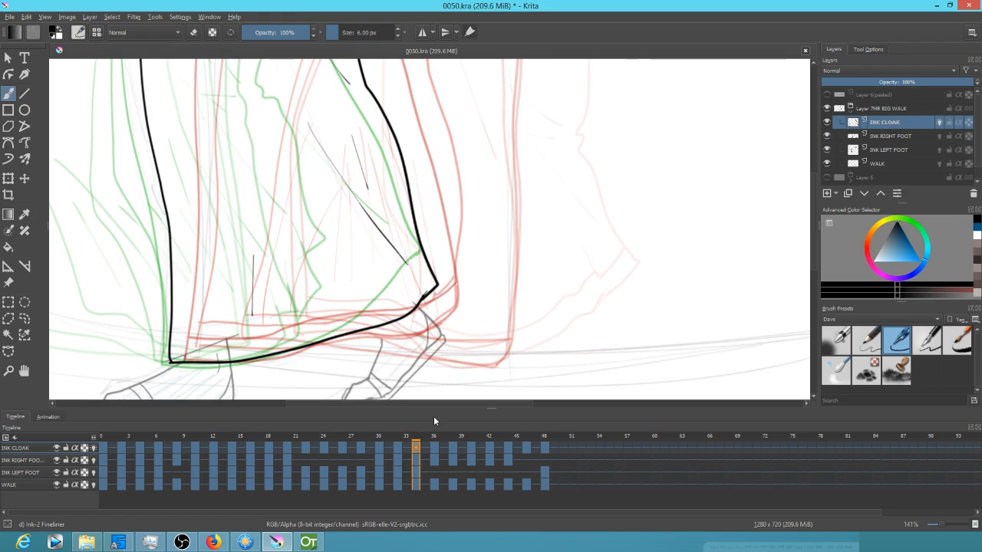
mouse_move(172, 340)
mouse_down()
mouse_move(307, 329)
mouse_move(407, 284)
mouse_up()
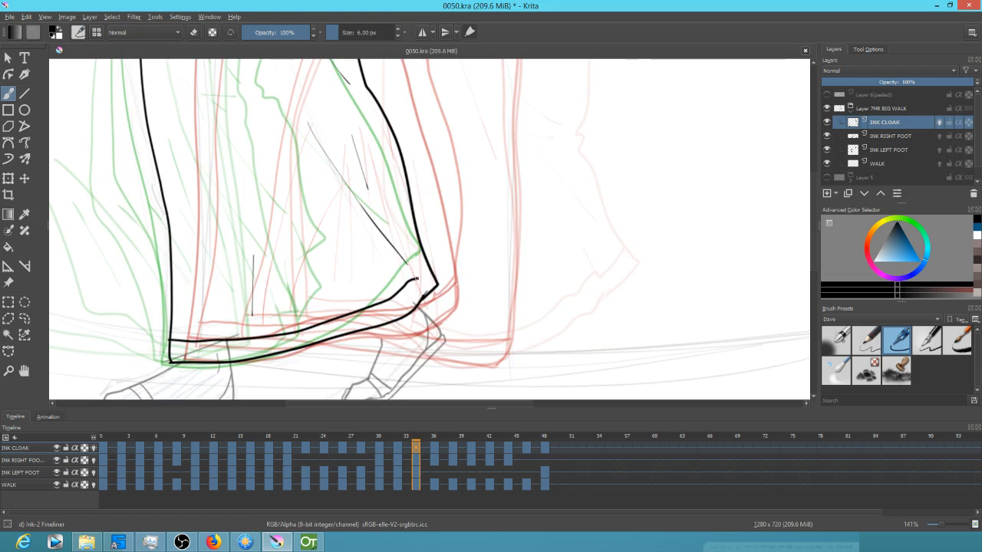
Step: Ink the inner hem line on frame 36 in two strokes, one from the raised rear corner and one from the front edge, meeting midway
key(Right)
key(Right)
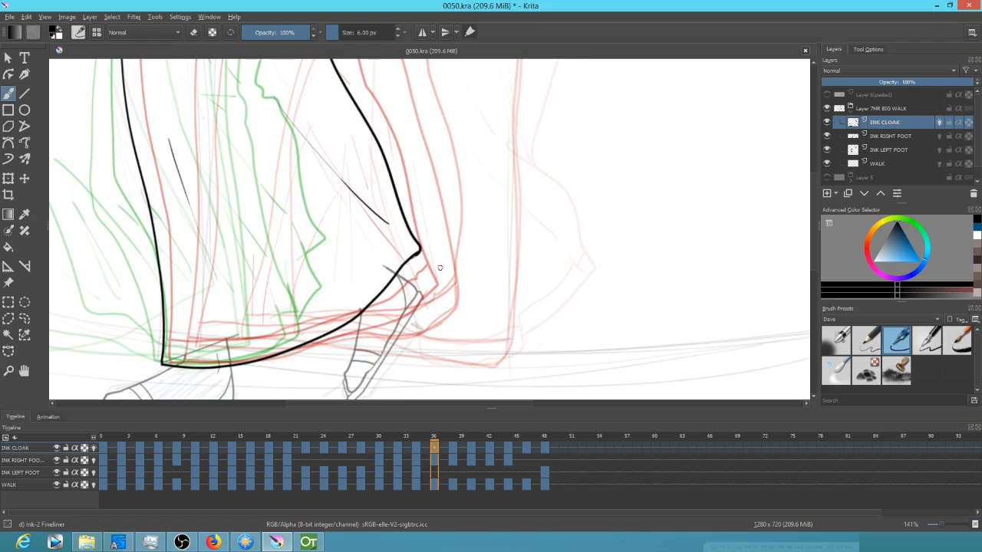
mouse_move(398, 233)
mouse_down()
mouse_move(340, 300)
mouse_move(303, 315)
mouse_up()
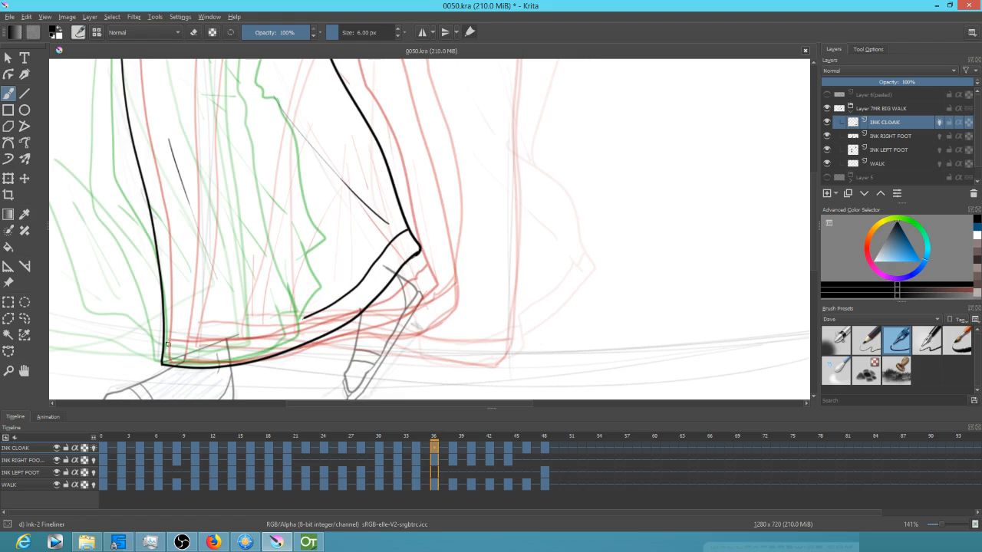
mouse_move(162, 342)
mouse_down()
mouse_move(235, 340)
mouse_move(297, 320)
mouse_up()
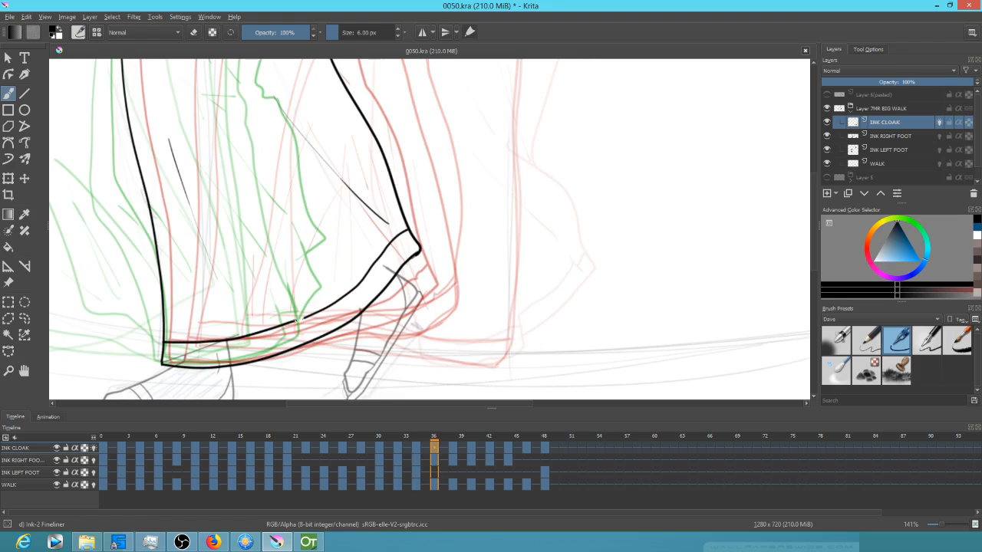
Step: Ink the inner hem line on frame 38 along the bottom edge and across the two folded points at the cloak's rear
key(Right)
key(Right)
key(Right)
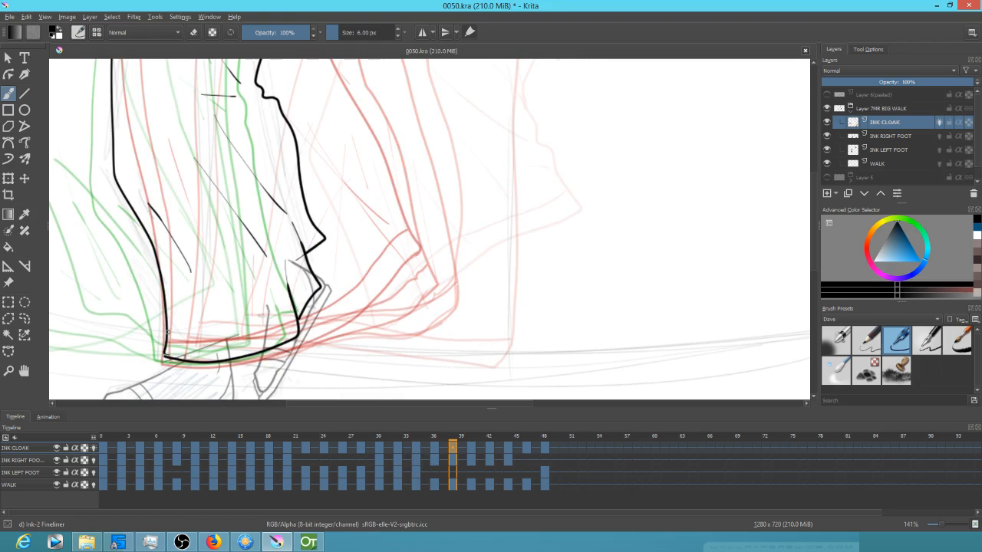
drag(170, 331, 254, 337)
mouse_move(272, 327)
mouse_down()
mouse_move(288, 313)
mouse_move(289, 285)
mouse_up()
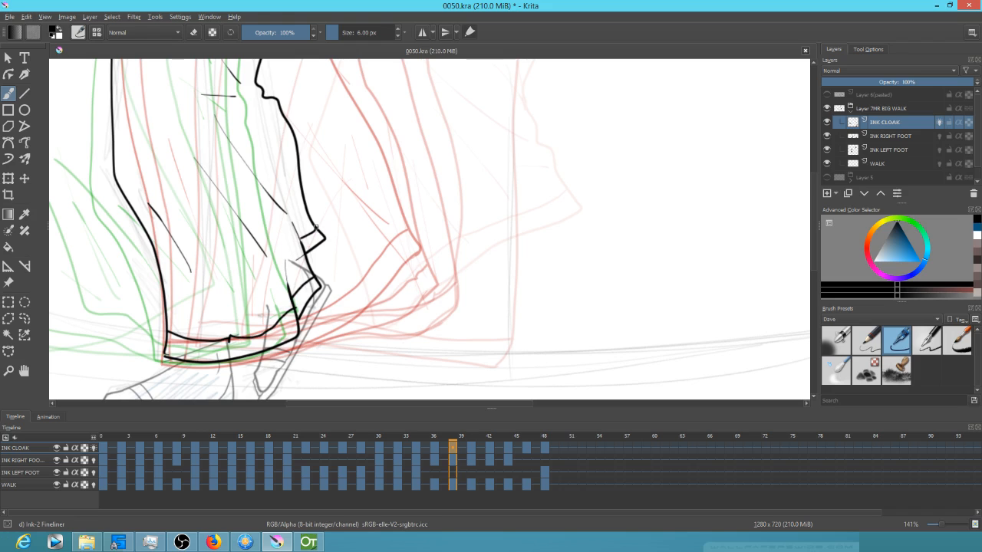
Step: Ink the inner hem line on frame 40 up to the rear fold and add a fold line rising from the hem
key(Right)
key(Right)
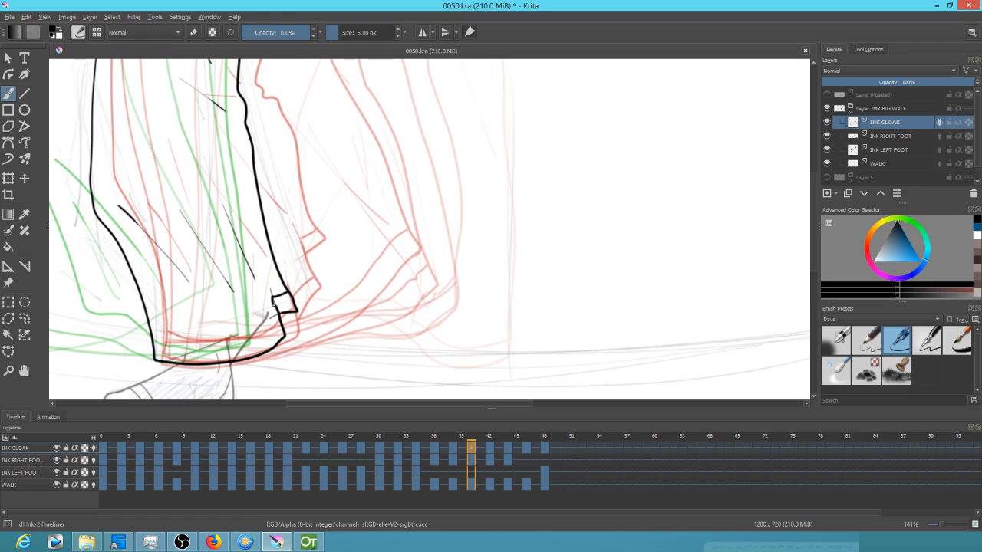
mouse_move(152, 336)
mouse_down()
mouse_move(205, 344)
mouse_move(282, 317)
mouse_up()
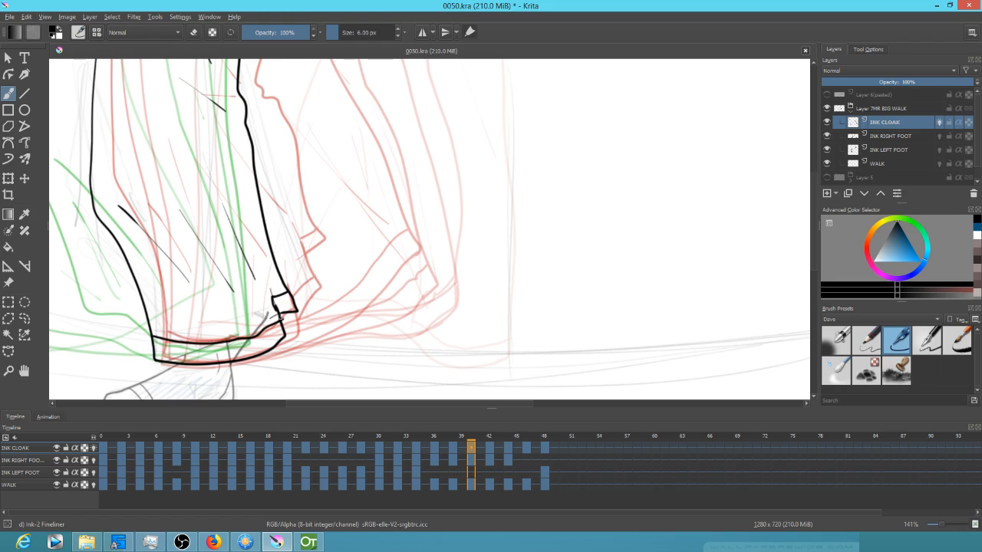
drag(228, 350, 208, 293)
Step: Ink the wavy inner hem line on frame 42, from the raised front part of the cloak to its rear corner
key(period)
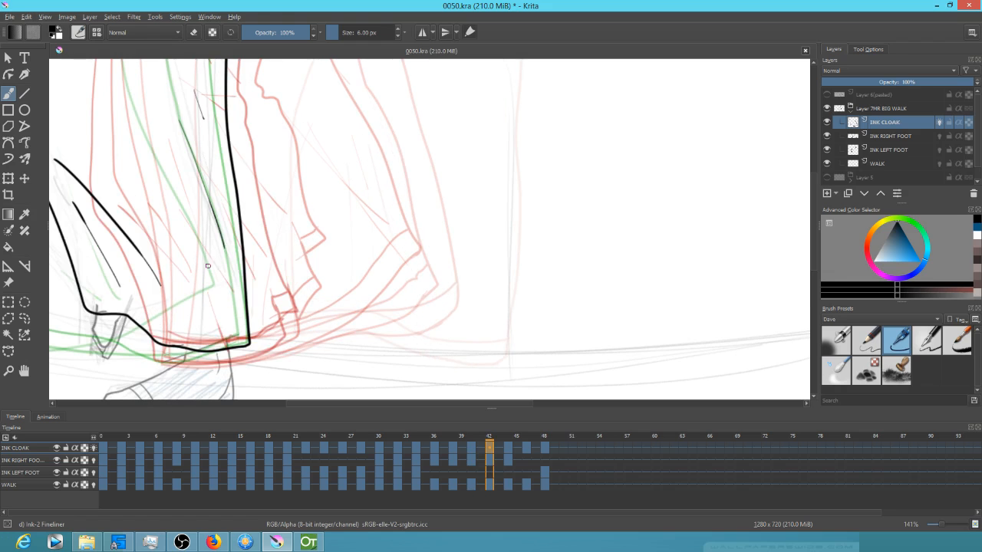
drag(92, 294, 117, 293)
drag(161, 322, 208, 326)
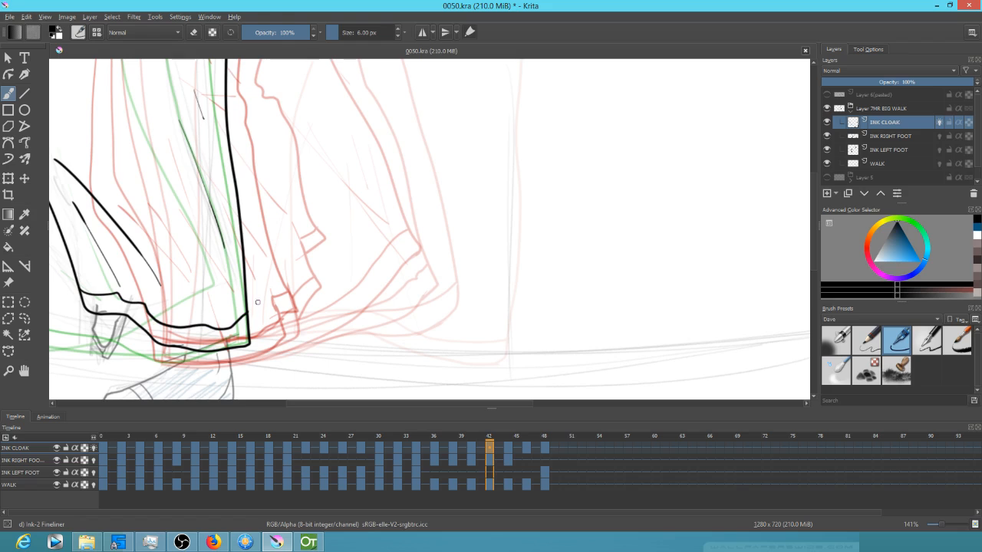
key(e)
key(e)
Step: Ink the inner hem line on frame 44 from the cloak's rear edge to the canvas border
key(Right)
key(Right)
drag(282, 332, 430, 311)
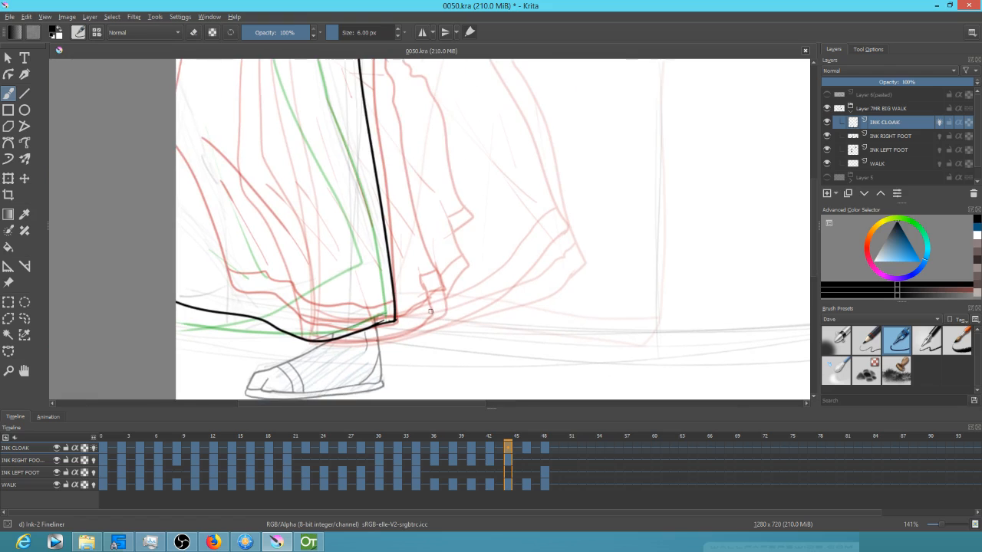
mouse_move(376, 303)
mouse_down()
mouse_move(315, 319)
mouse_move(256, 295)
mouse_move(175, 282)
mouse_up()
Step: Ink the inner hem line on frame 46 parallel to the bottom edge, running from the rear edge off the canvas
key(Right)
key(Right)
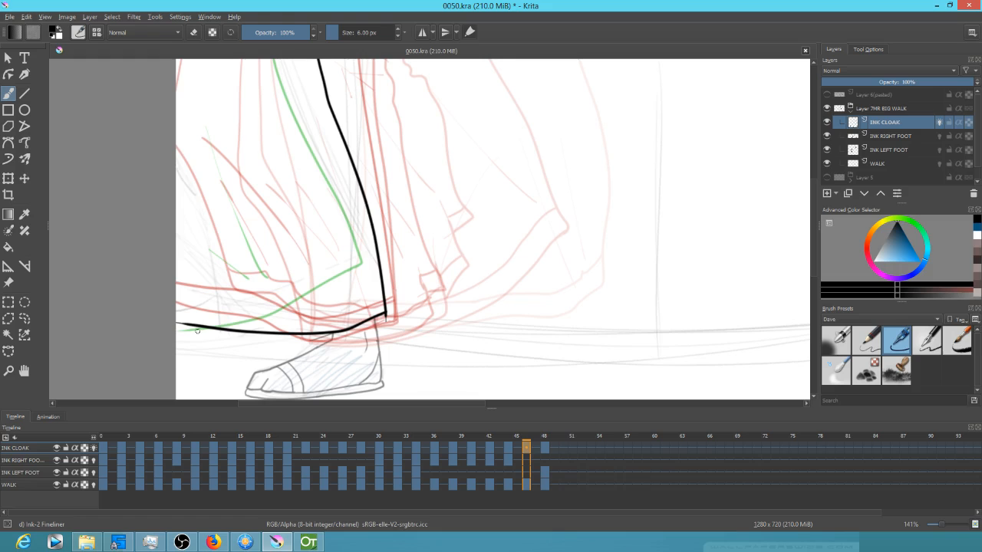
drag(189, 325, 145, 364)
mouse_move(345, 304)
mouse_down()
mouse_move(310, 313)
mouse_move(211, 308)
mouse_move(163, 281)
mouse_up()
Step: Ink the inner hem line on frame 48 from the cloak's lifted rear corner down past the canvas border
key(Right)
key(Right)
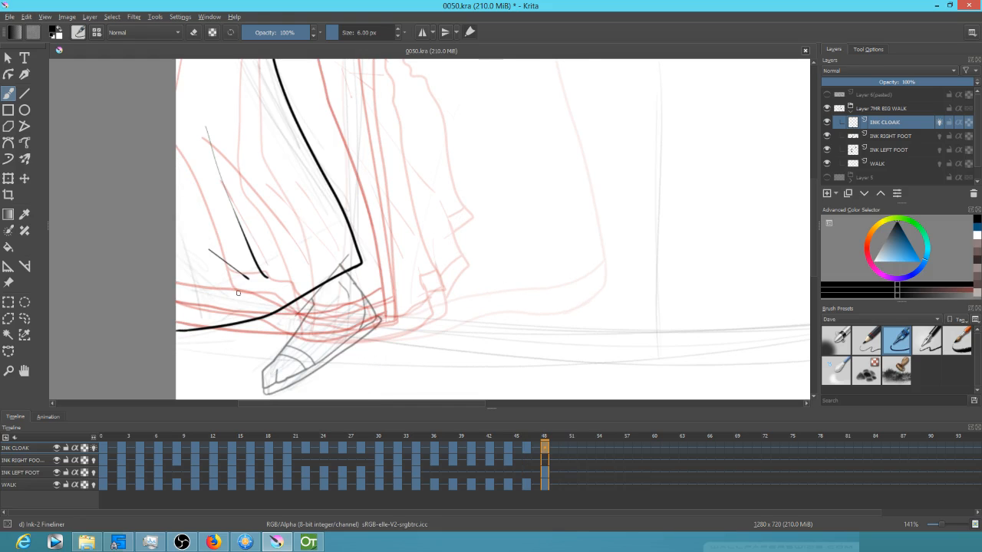
mouse_move(336, 248)
mouse_down()
mouse_move(271, 287)
mouse_move(146, 314)
mouse_up()
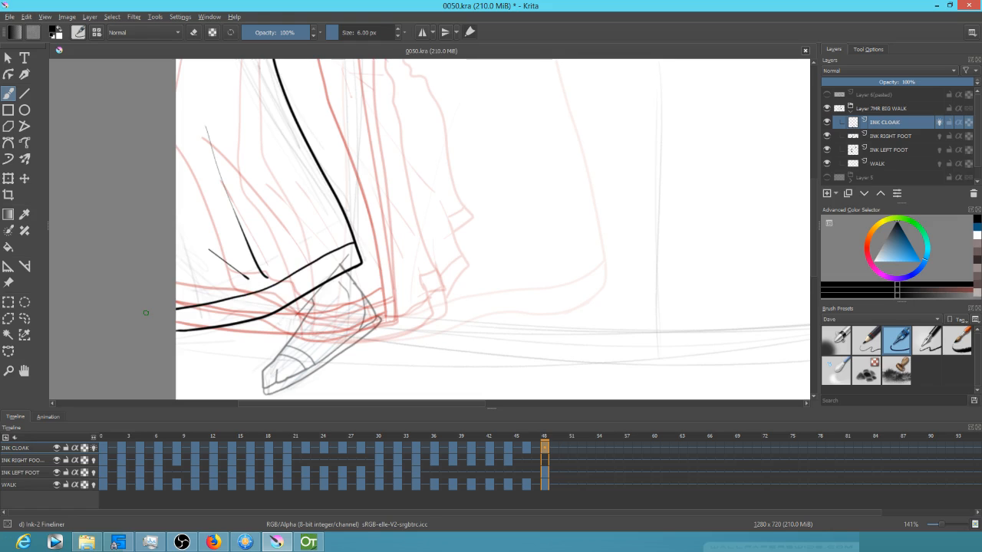
Step: Turn off onion skins for INK CLOAK and erase the line overshoot at the cloak's rear bottom corner on frame 46
key(Left)
key(Left)
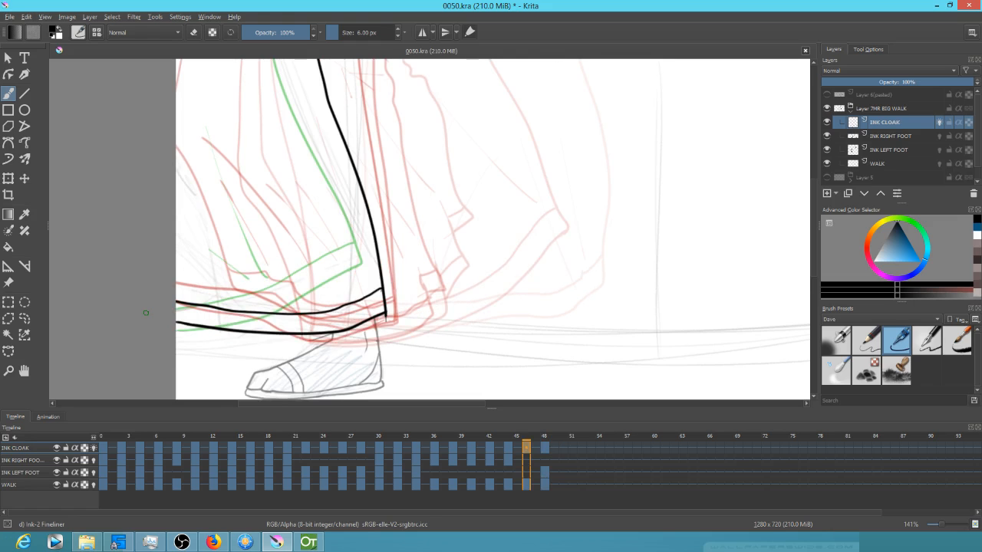
click(94, 448)
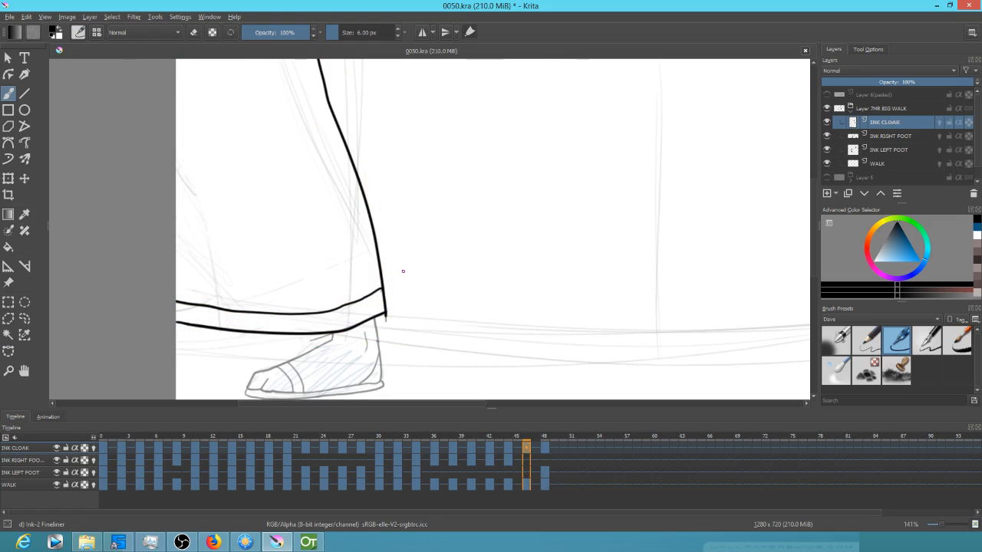
key(e)
drag(391, 316, 389, 314)
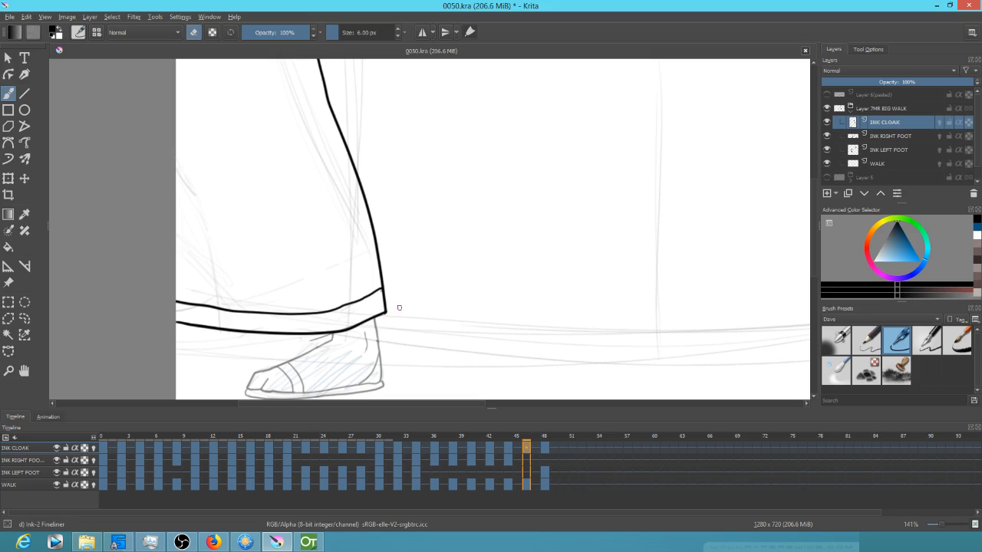
Step: Step back through the cloak frames from 44 to 0, checking the inked hem lines without onion skins
key(Left)
key(Left)
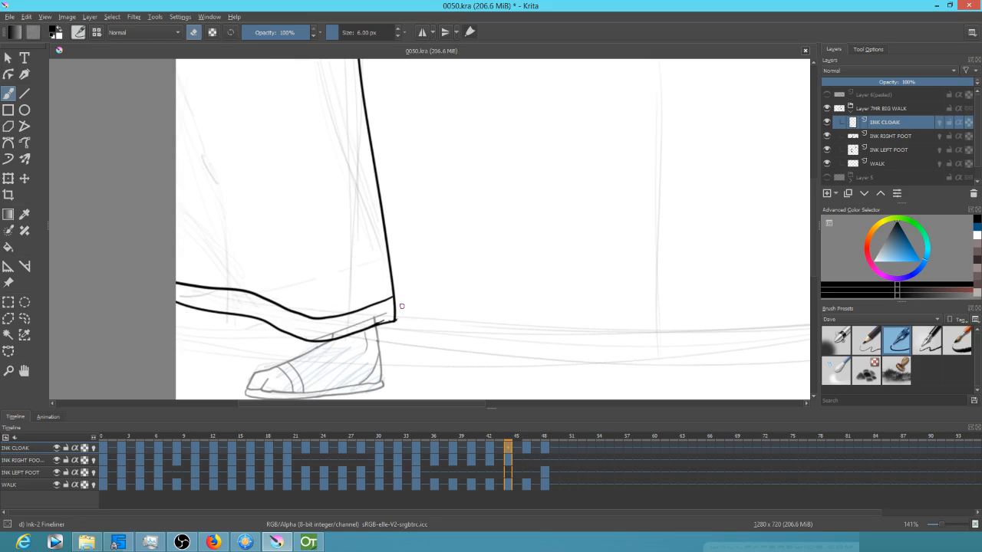
key(Left)
key(Left)
key(Left)
key(Left)
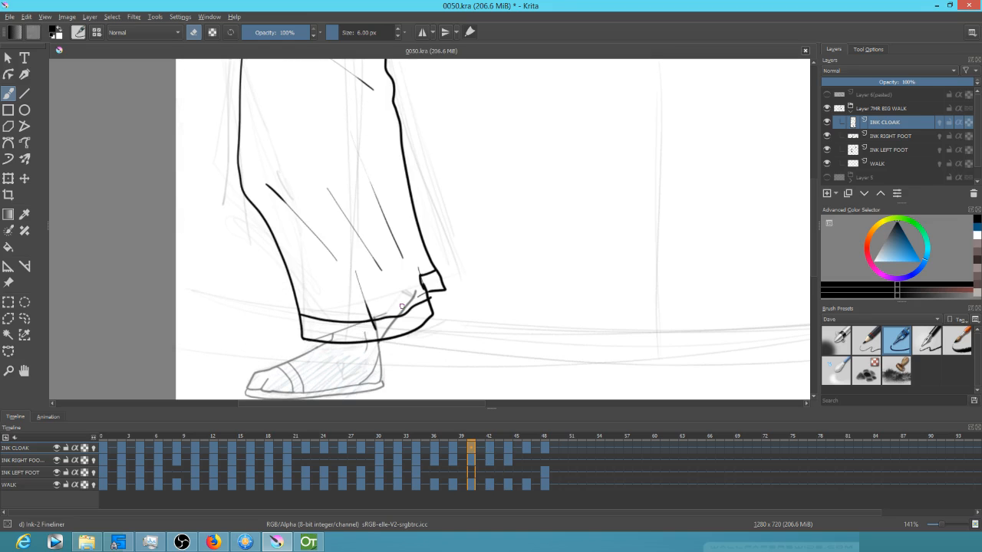
key(Left)
key(Left)
key(Left)
key(Left)
key(Left)
key(Left)
key(Left)
key(Left)
key(Left)
key(Left)
key(Left)
key(Left)
key(Left)
key(Left)
key(Left)
key(Left)
key(Left)
key(Left)
key(Left)
key(Left)
scroll(469, 281, down, 1)
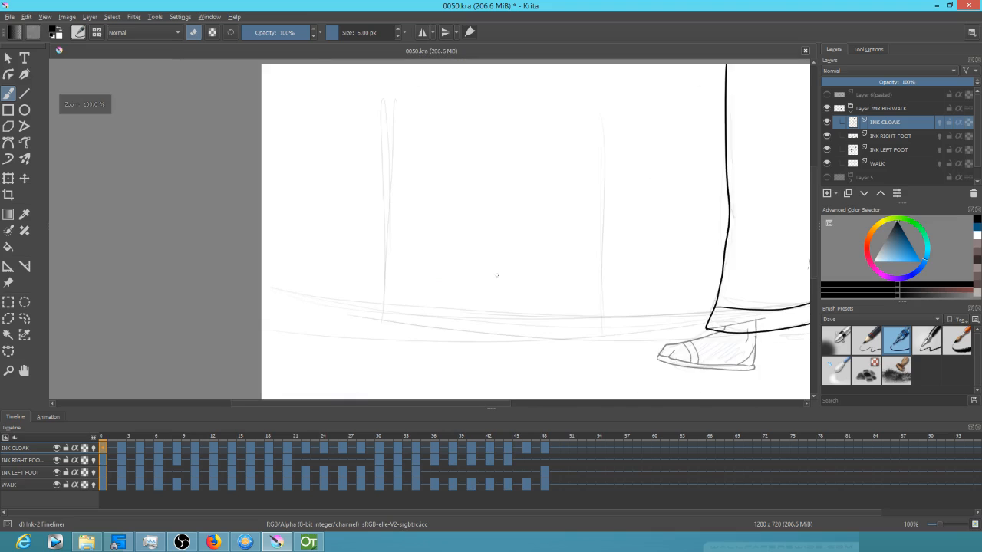
scroll(562, 270, down, 1)
drag(582, 271, 437, 252)
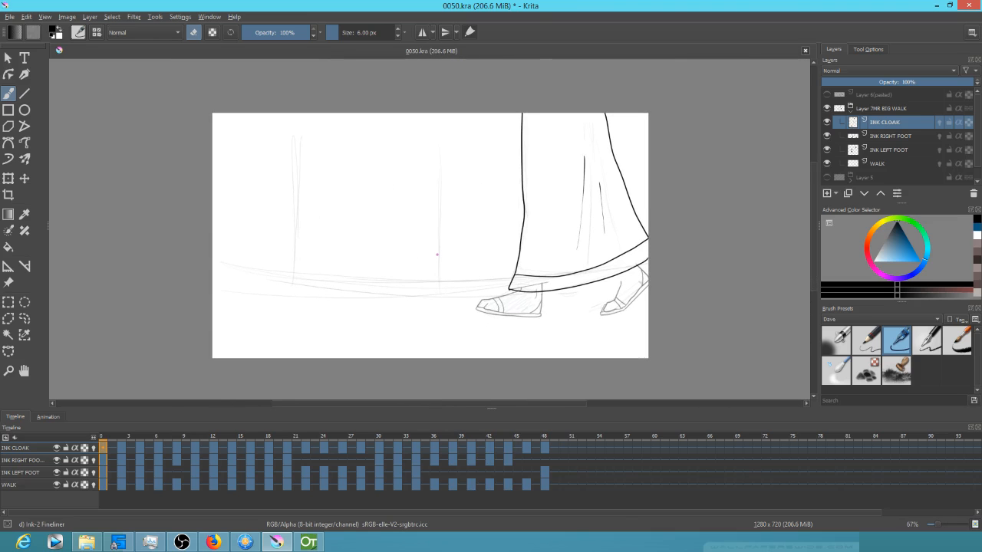
Step: Save the document and play the walk animation to review the inked cloak
click(10, 16)
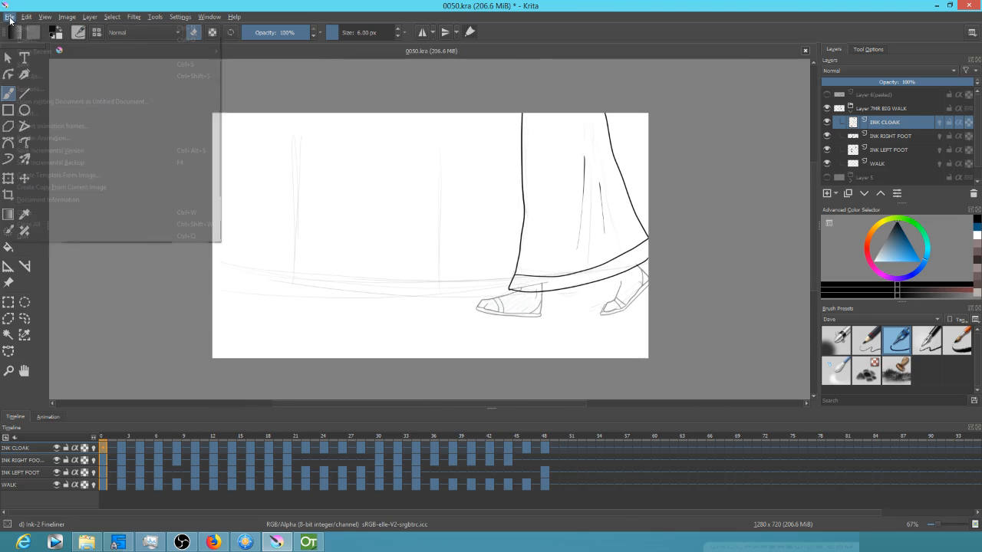
click(23, 65)
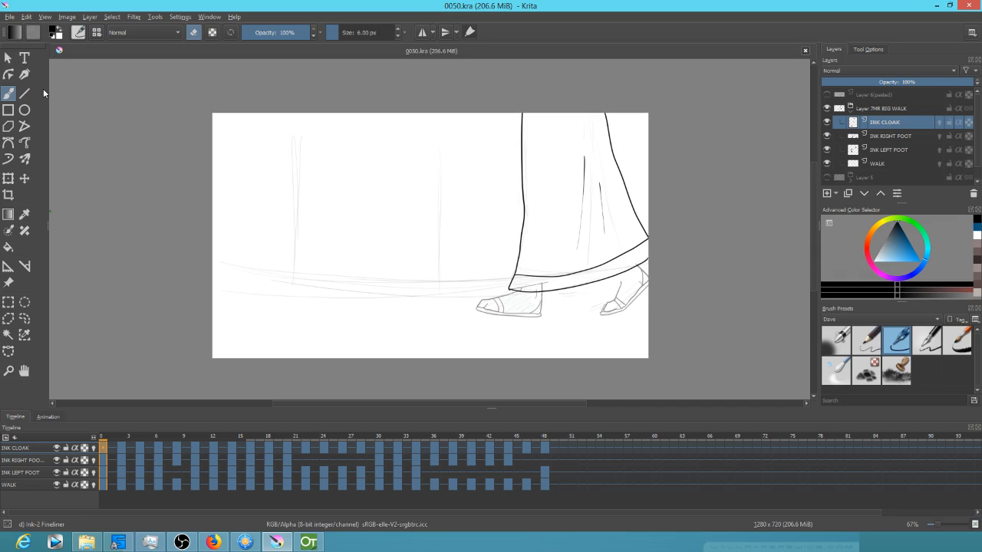
key(space)
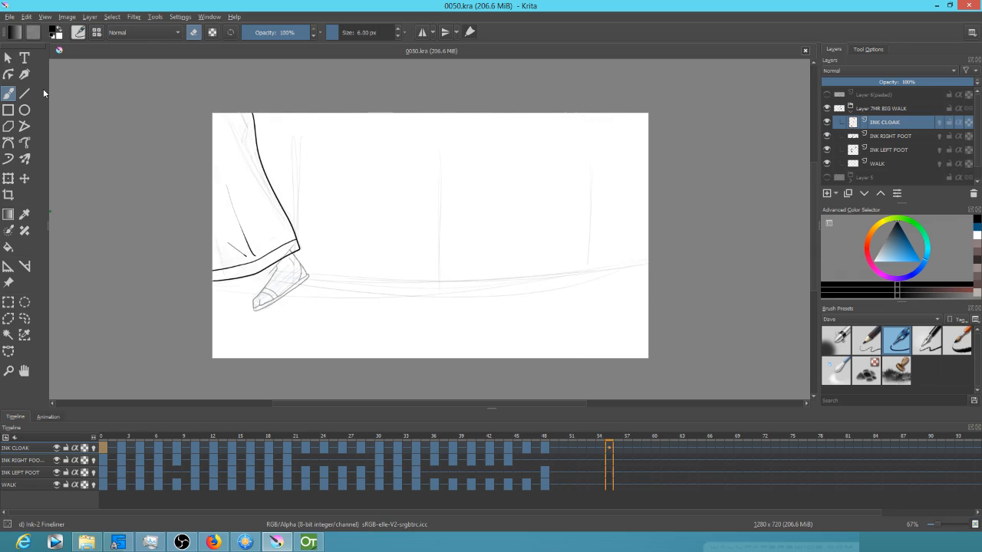
Step: Set the opacity of the INK RIGHT FOOT and INK LEFT FOOT layers to 100%
click(885, 136)
drag(905, 82, 976, 82)
click(900, 150)
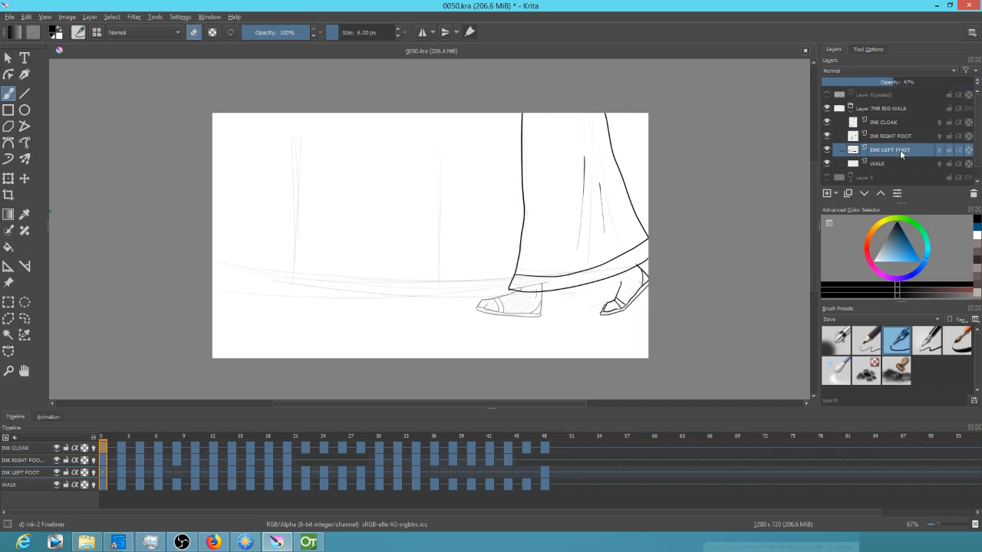
drag(905, 82, 976, 82)
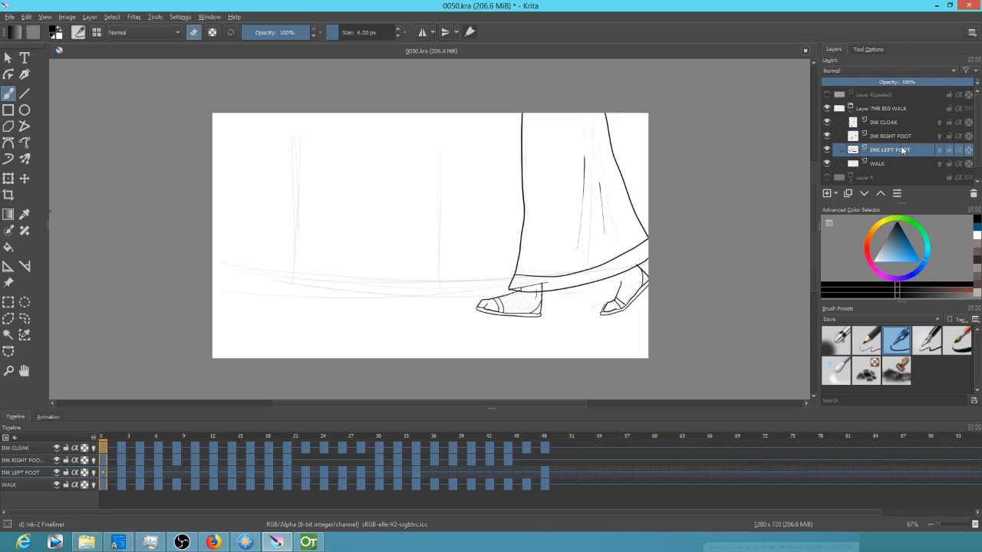
Step: Lasso the left ankle lines overlapping the cloak's hem on frame 0 of INK LEFT FOOT and delete them
drag(576, 290, 386, 303)
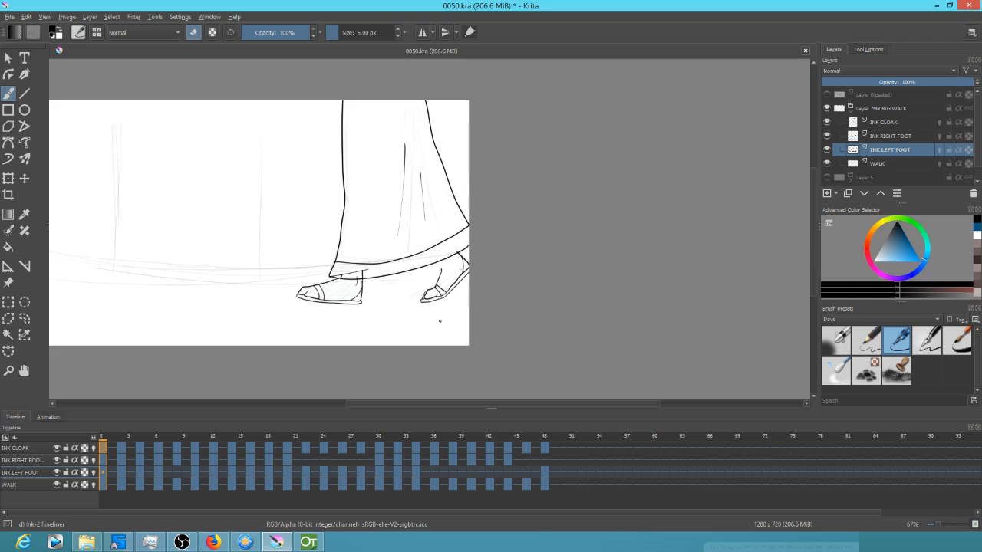
click(827, 149)
click(827, 150)
scroll(333, 297, up, 5)
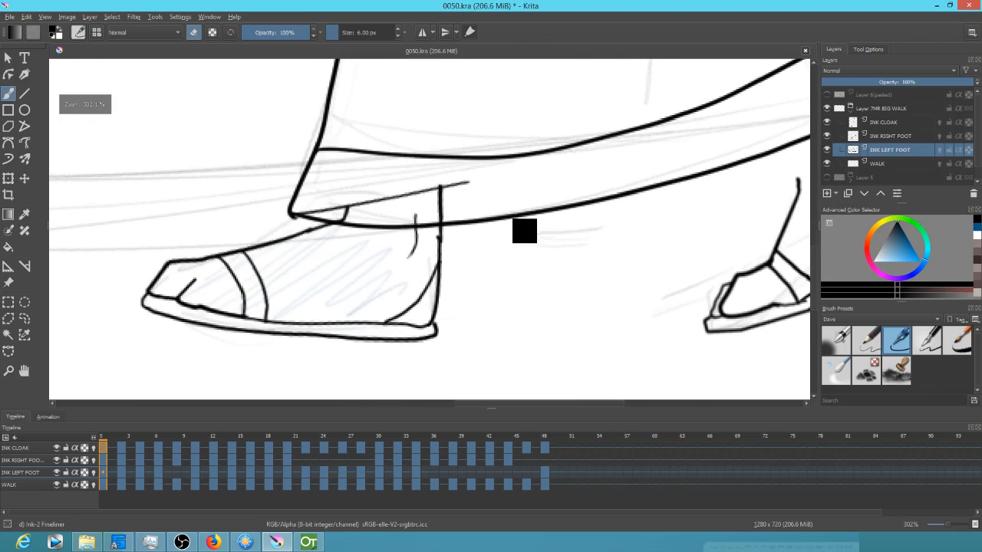
key(l)
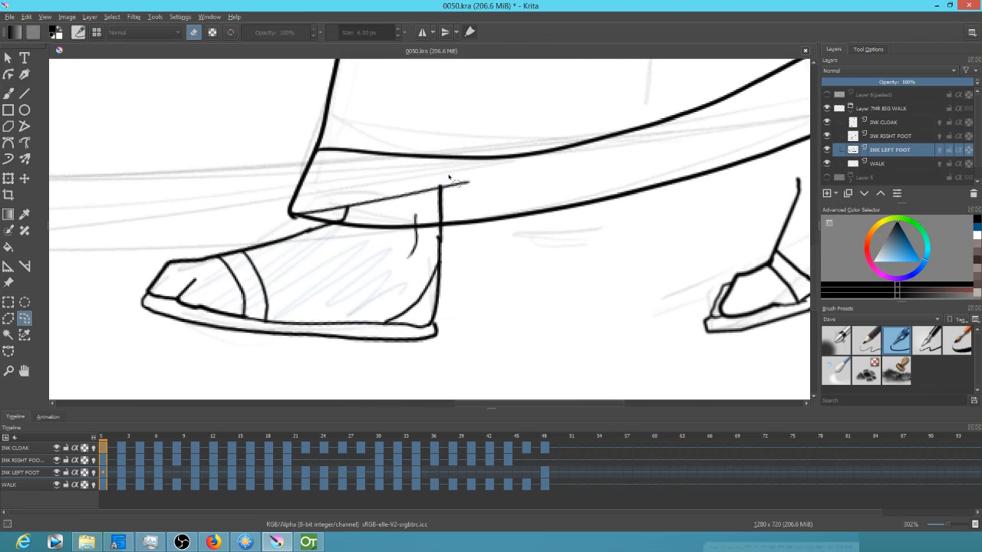
mouse_move(476, 173)
mouse_down()
mouse_move(327, 191)
mouse_move(299, 206)
mouse_move(375, 228)
mouse_move(444, 222)
mouse_move(477, 199)
mouse_move(477, 173)
mouse_up()
key(Delete)
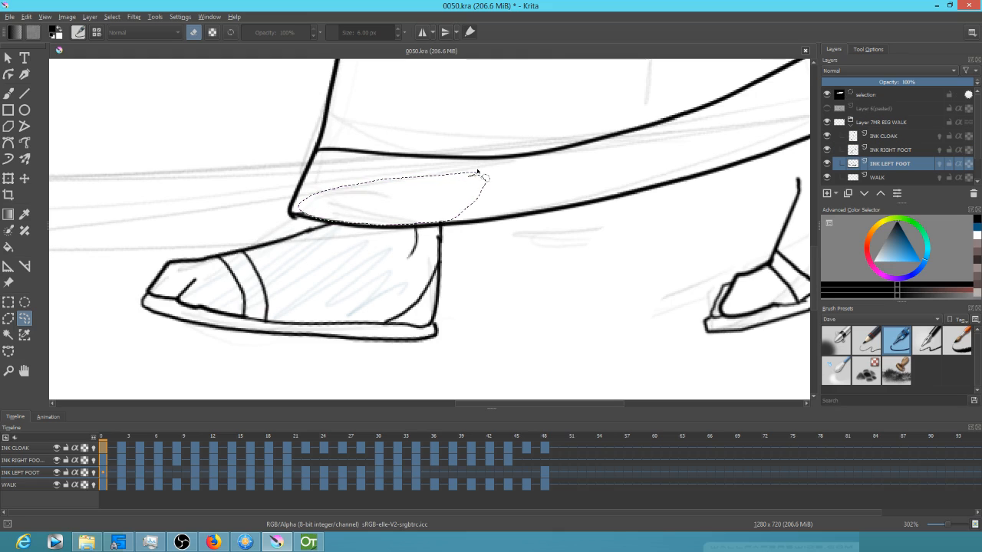
Step: Lasso and delete the left ankle lines showing through the cloak's hem on frame 2
key(Right)
key(Right)
mouse_move(453, 143)
mouse_down()
mouse_move(406, 146)
mouse_move(315, 180)
mouse_move(263, 216)
mouse_move(301, 209)
mouse_up()
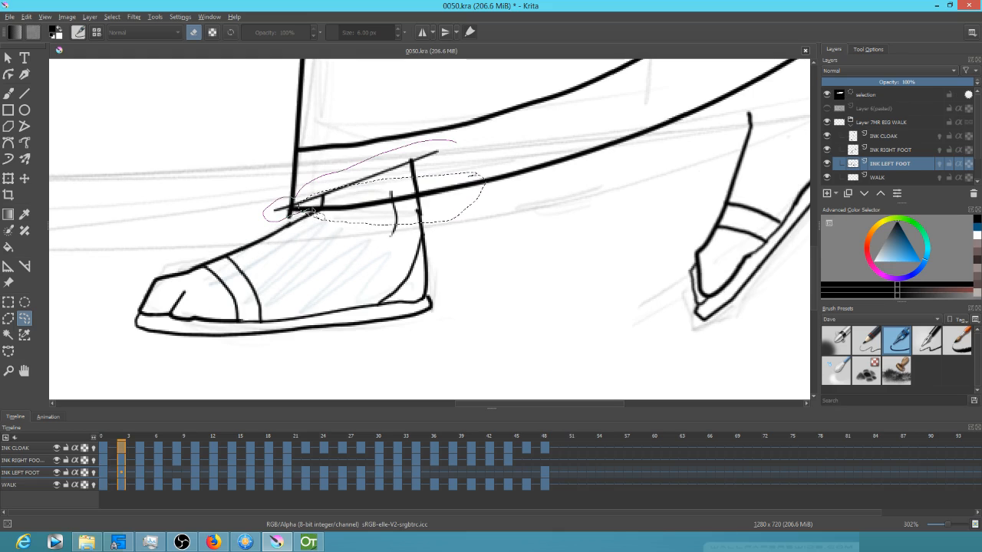
mouse_move(361, 209)
mouse_down()
mouse_move(415, 198)
mouse_move(444, 182)
mouse_move(454, 145)
mouse_up()
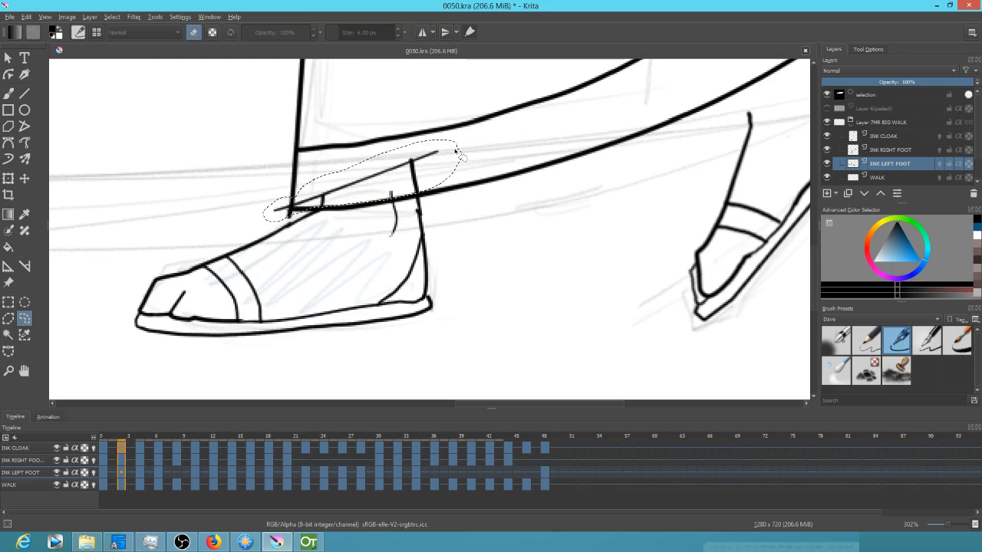
Step: Lasso and delete the left ankle lines above the cloak's bottom edge on frame 4, and recheck the preceding frames
key(Right)
key(Right)
mouse_move(453, 134)
mouse_down()
mouse_move(378, 143)
mouse_move(258, 216)
mouse_move(359, 200)
mouse_move(430, 168)
mouse_move(449, 151)
mouse_move(444, 141)
mouse_up()
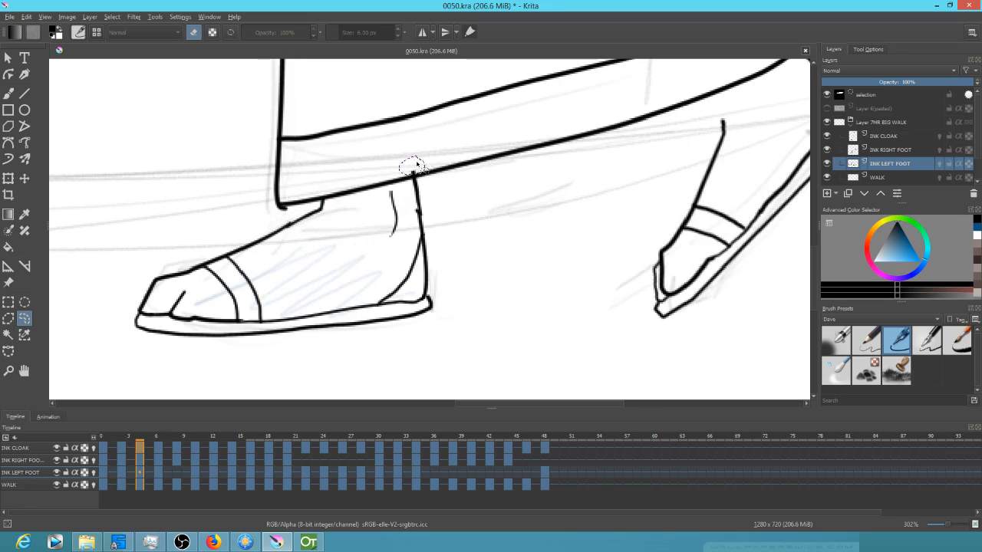
key(Left)
key(Left)
key(Left)
key(Left)
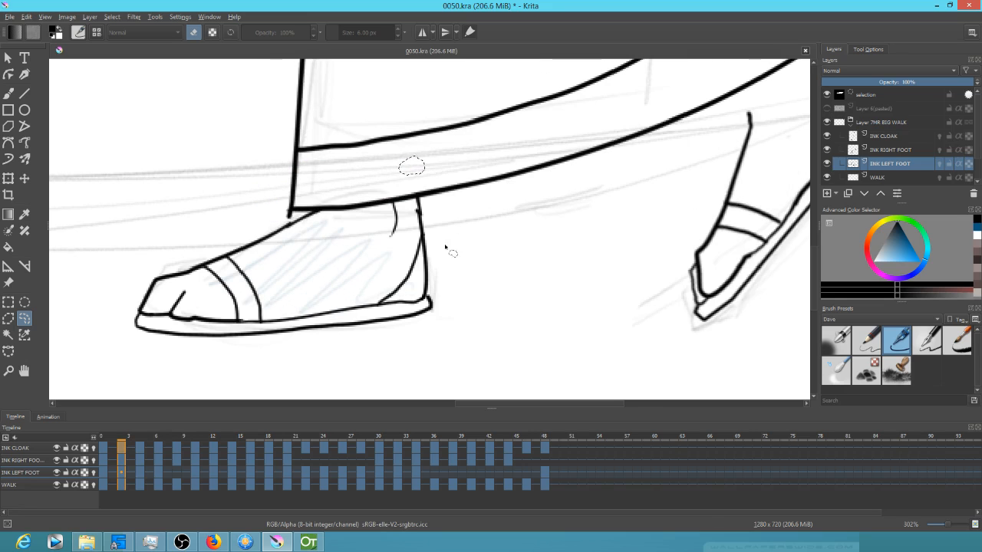
Step: Lasso the left ankle lines overlapping the cloak's hem on frame 6 and delete them
key(Right)
key(Right)
key(Right)
key(Right)
key(Right)
key(Right)
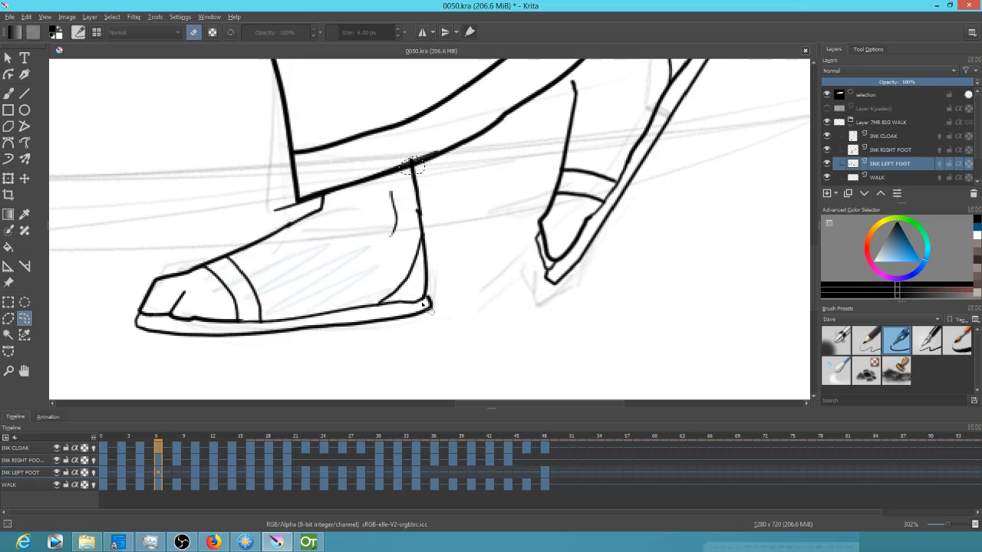
key(Right)
key(Right)
key(Right)
key(Right)
key(Left)
key(Left)
key(Left)
key(Left)
mouse_move(320, 198)
mouse_down()
mouse_move(446, 153)
mouse_move(375, 160)
mouse_move(292, 206)
mouse_up()
key(Delete)
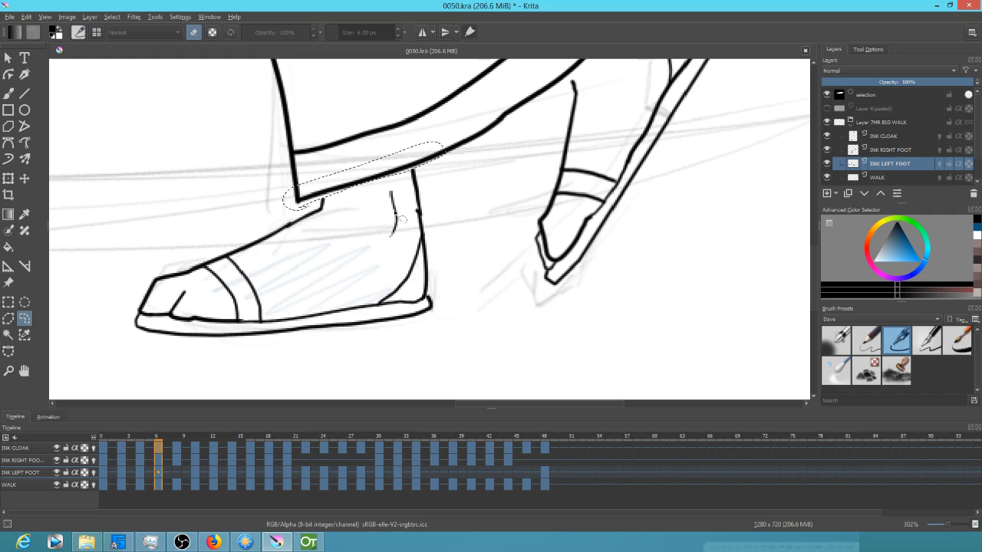
Step: Clear the selection and ink the left ankle's front line up to the cloak's hem on frame 6
key(ctrl+shift+a)
key(b)
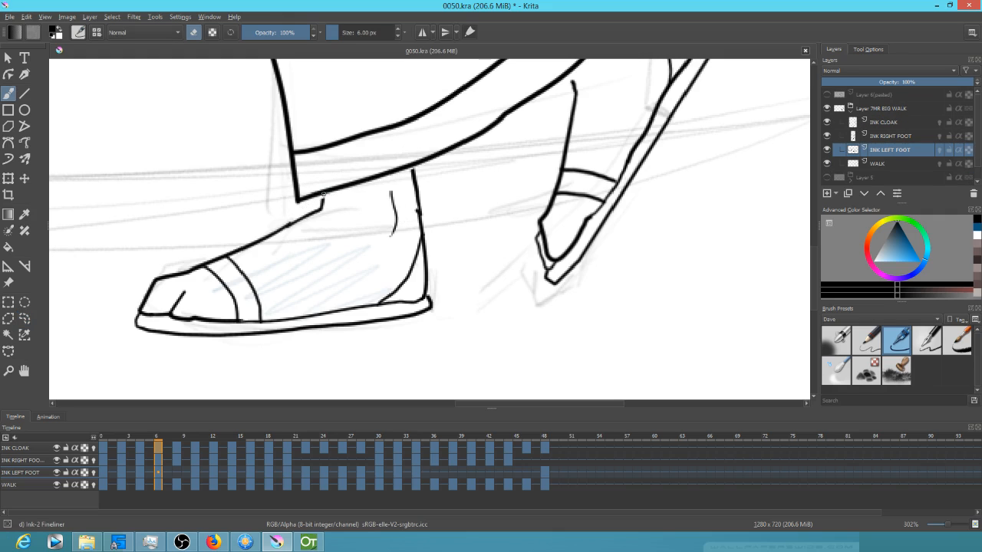
key(e)
Step: On frame 10, extend the left ankle's front line up to the hem and erase the stray line below the cloak
key(period)
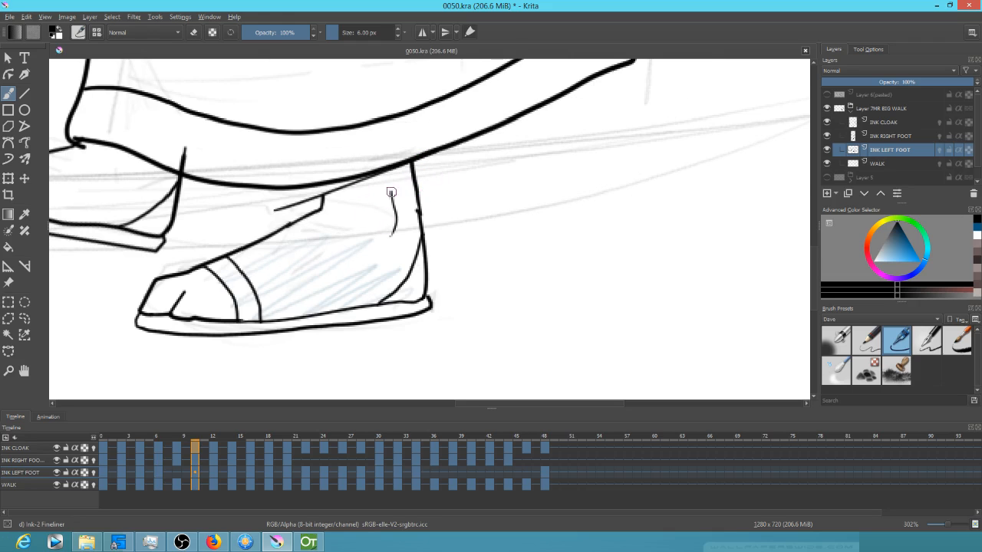
drag(321, 185, 323, 198)
key(e)
mouse_move(316, 200)
mouse_down()
mouse_move(278, 209)
mouse_move(384, 177)
mouse_up()
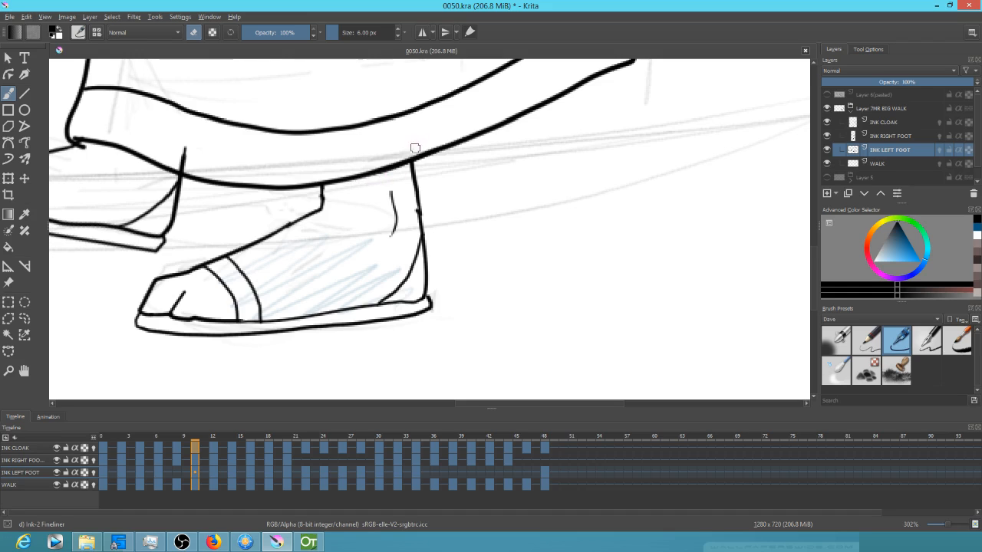
Step: Erase the stray line above the left ankle on frame 12 and the ankle lines crossing the cloak on frame 14
key(period)
mouse_move(367, 177)
mouse_down()
mouse_move(273, 208)
mouse_move(393, 167)
mouse_up()
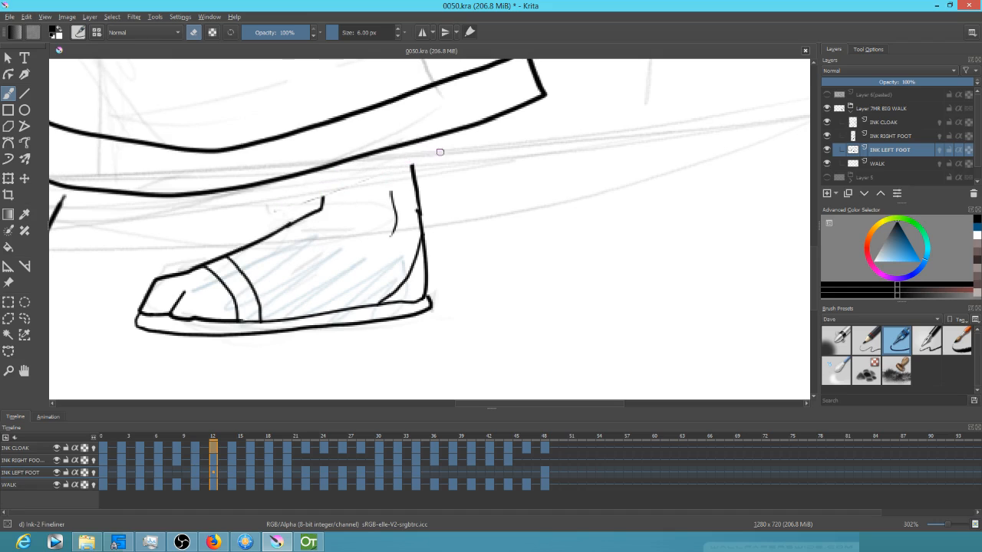
key(period)
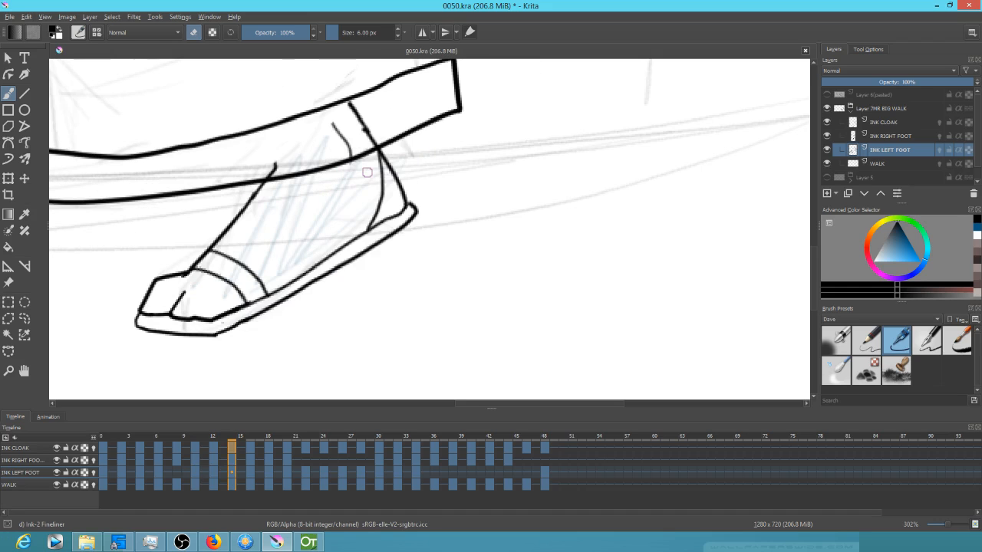
mouse_move(277, 171)
mouse_down()
mouse_move(373, 141)
mouse_move(342, 151)
mouse_move(341, 131)
mouse_move(374, 113)
mouse_move(349, 104)
mouse_move(367, 101)
mouse_up()
Step: Erase the left ankle lines showing through the cloak on frames 16, 18 and 20
key(period)
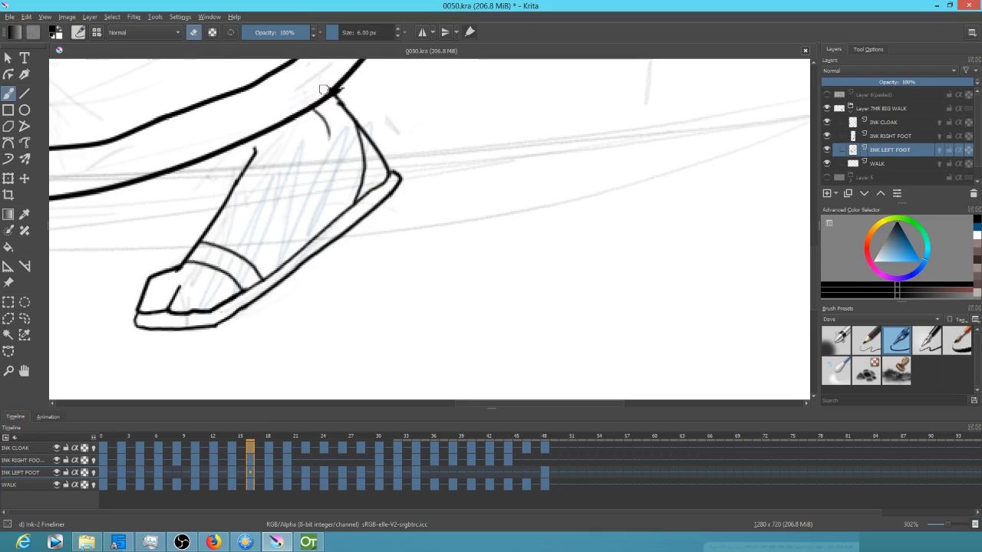
key(Right)
key(Right)
drag(251, 151, 375, 253)
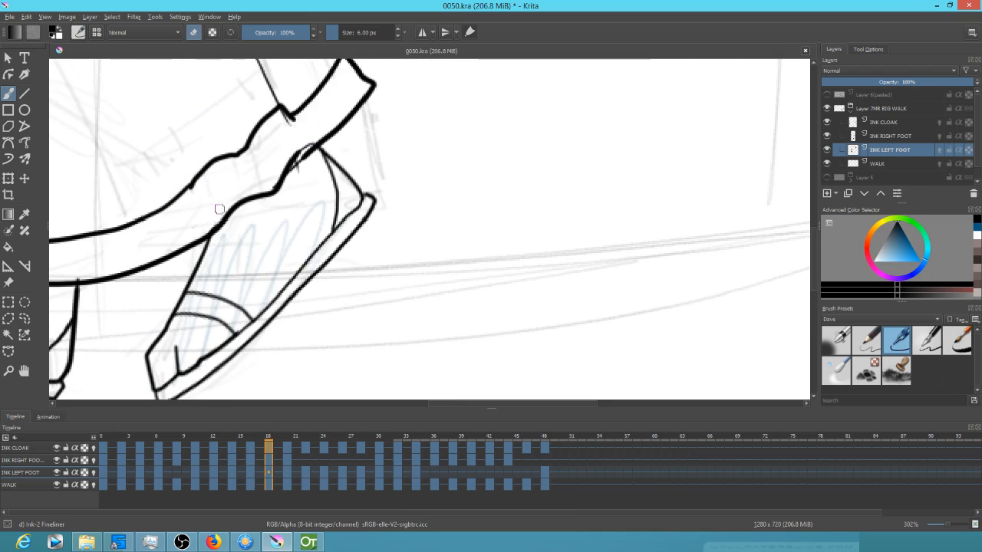
key(period)
drag(174, 188, 157, 244)
mouse_move(199, 108)
mouse_down()
mouse_move(207, 71)
mouse_move(171, 171)
mouse_move(181, 145)
mouse_move(246, 114)
mouse_move(201, 134)
mouse_move(188, 122)
mouse_move(218, 98)
mouse_up()
Step: Enlarge the eraser to 17.22 px and erase the left leg lines inside the cloak on frame 22
mouse_move(196, 143)
shift+mouse_down()
mouse_move(213, 143)
mouse_move(184, 164)
mouse_move(197, 145)
shift+mouse_up()
key(Right)
key(Right)
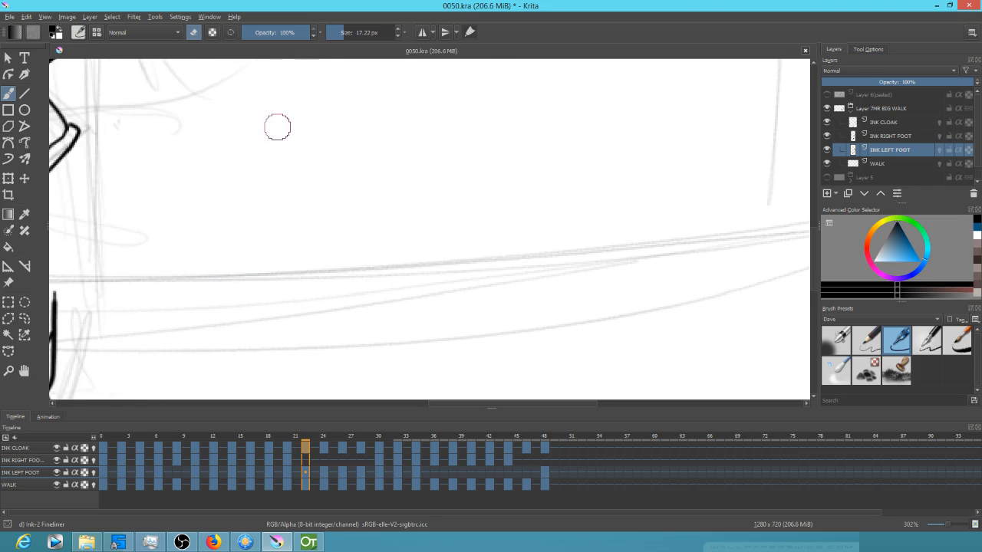
drag(285, 147, 570, 204)
drag(415, 211, 481, 254)
mouse_move(275, 204)
mouse_down()
mouse_move(327, 177)
mouse_move(252, 237)
mouse_move(361, 158)
mouse_move(320, 159)
mouse_up()
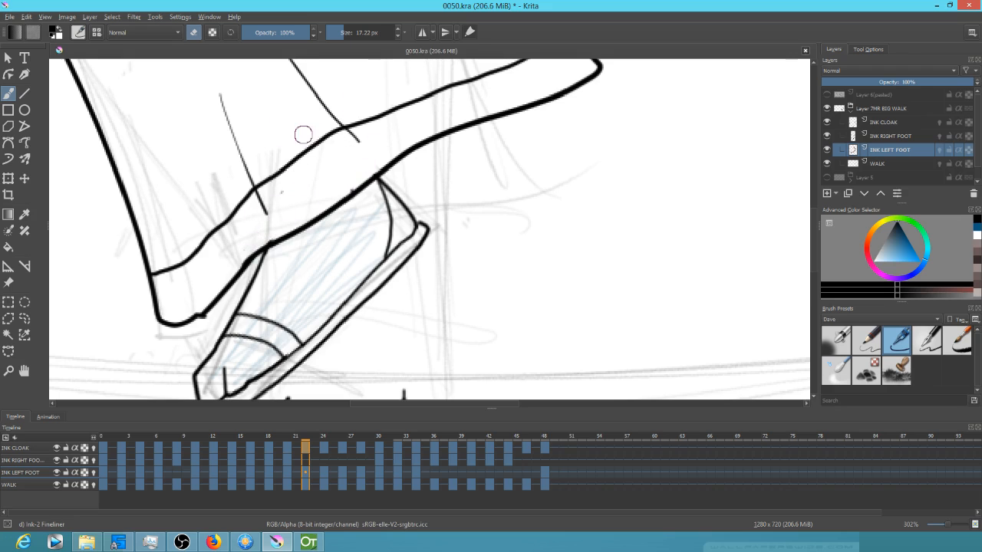
Step: Erase the left foot and ankle lines showing through the cloak's hem on frame 24
key(Right)
key(Right)
drag(242, 223, 404, 197)
mouse_move(218, 269)
mouse_down()
mouse_move(242, 260)
mouse_move(216, 266)
mouse_move(325, 187)
mouse_up()
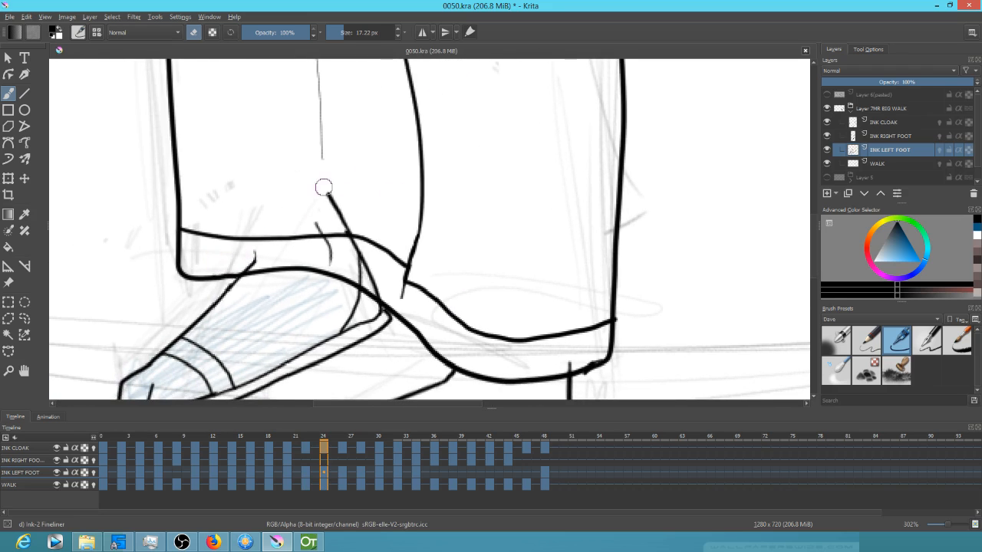
mouse_move(334, 222)
mouse_down()
mouse_move(383, 184)
mouse_move(363, 256)
mouse_move(382, 285)
mouse_move(318, 246)
mouse_move(333, 232)
mouse_up()
drag(486, 200, 615, 130)
Step: Erase the left ankle lines overlapping the cloak's hem on frames 26 and 28
key(Right)
key(Right)
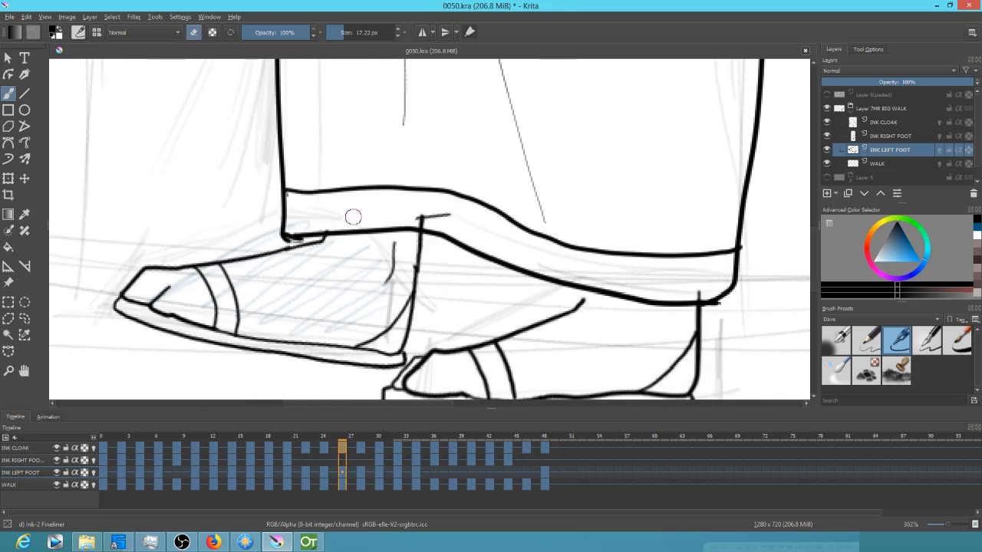
key(Right)
key(Right)
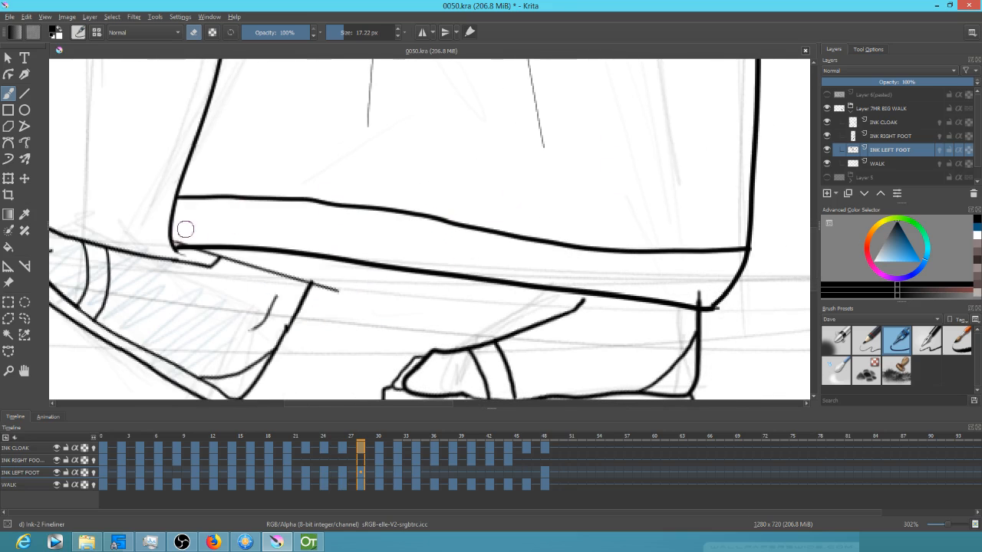
mouse_move(184, 230)
mouse_down()
mouse_move(233, 258)
mouse_move(362, 297)
mouse_up()
Step: Erase the left ankle lines inside the cloak's hem band on frames 30 and 32
key(Right)
key(Right)
mouse_move(434, 208)
mouse_down()
mouse_move(390, 208)
mouse_move(401, 221)
mouse_move(272, 217)
mouse_move(343, 215)
mouse_up()
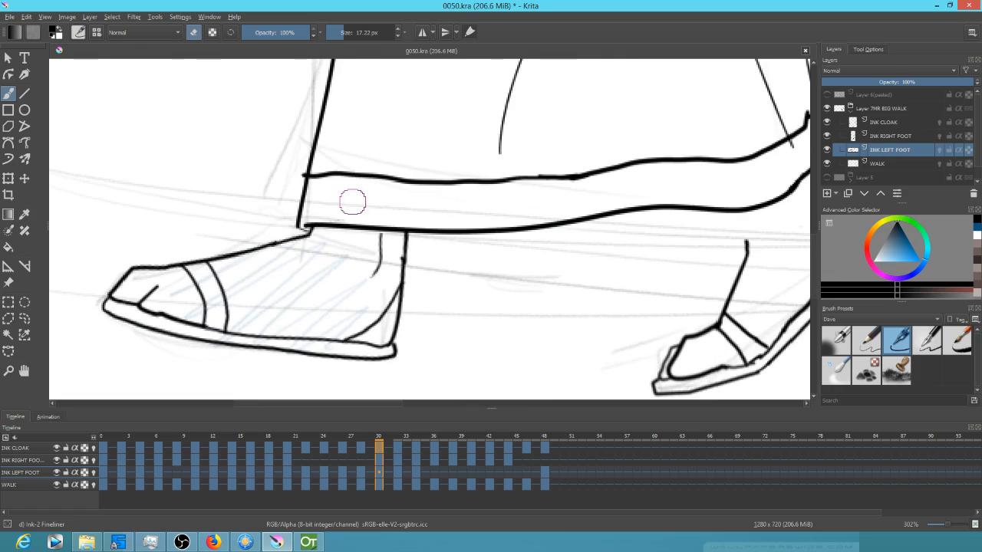
key(Right)
key(Right)
mouse_move(413, 223)
mouse_down()
mouse_move(378, 233)
mouse_move(394, 252)
mouse_move(345, 238)
mouse_move(230, 254)
mouse_move(281, 241)
mouse_move(234, 259)
mouse_up()
Step: Erase the left ankle lines showing through the cloak on frames 34 and 48
key(Right)
key(Right)
mouse_move(342, 245)
mouse_down()
mouse_move(371, 246)
mouse_move(359, 248)
mouse_move(359, 232)
mouse_move(296, 222)
mouse_up()
key(Right)
mouse_move(269, 173)
mouse_down()
mouse_move(309, 263)
mouse_move(263, 277)
mouse_up()
mouse_move(215, 318)
mouse_down()
mouse_move(343, 187)
mouse_move(291, 234)
mouse_move(350, 198)
mouse_up()
drag(329, 268, 547, 208)
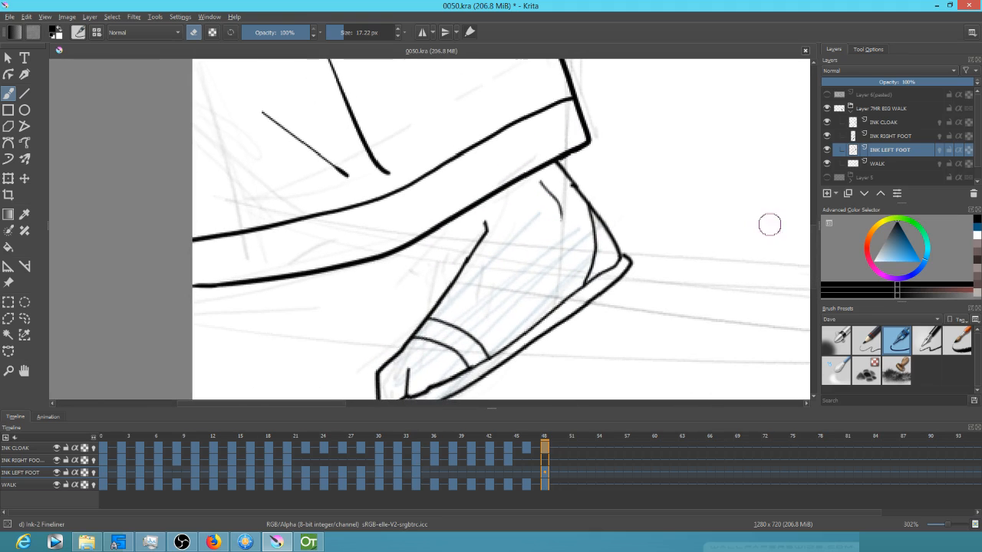
Step: Reload the Ink-2 Fineliner brush at 6 px and extend the left ankle's front line up to the hem on frame 48
click(872, 344)
click(901, 343)
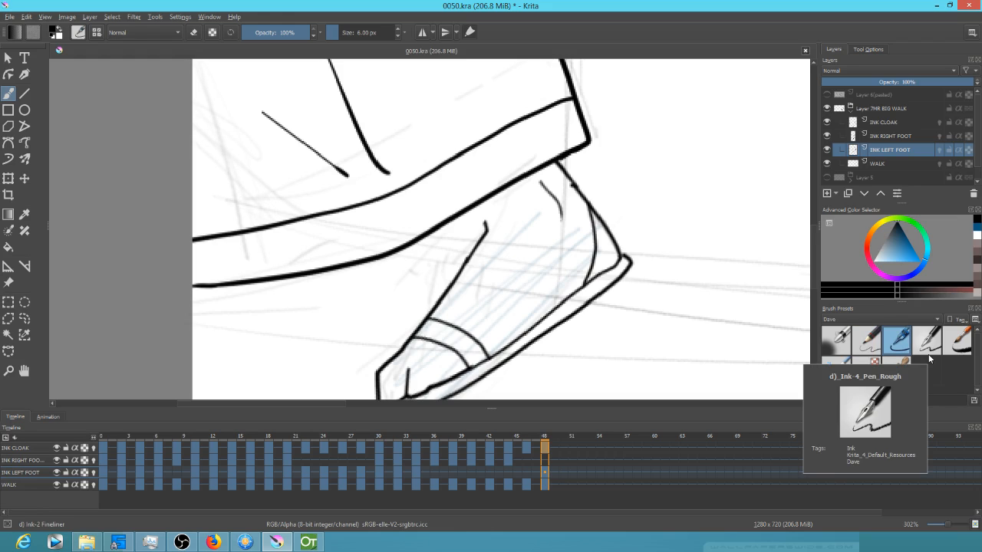
key(e)
key(comma)
key(period)
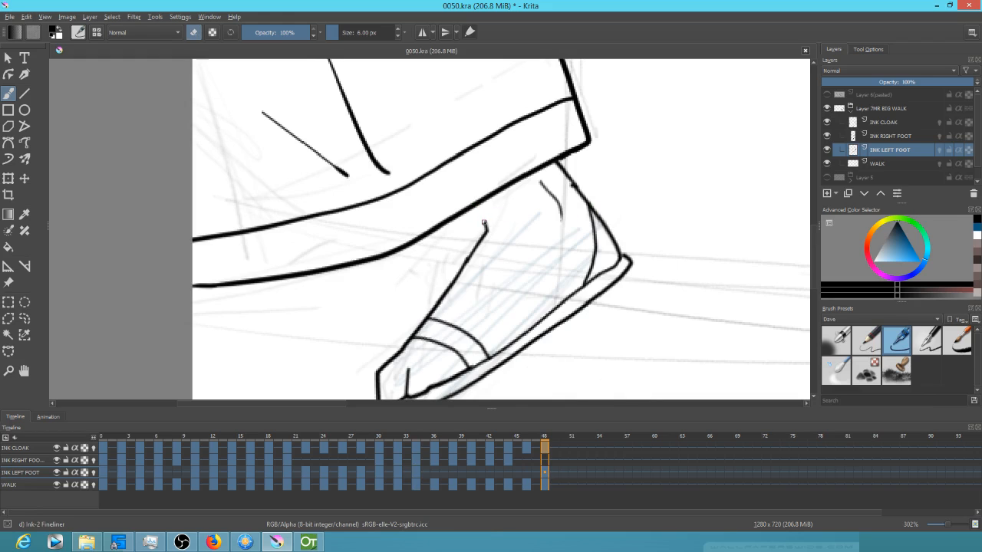
key(e)
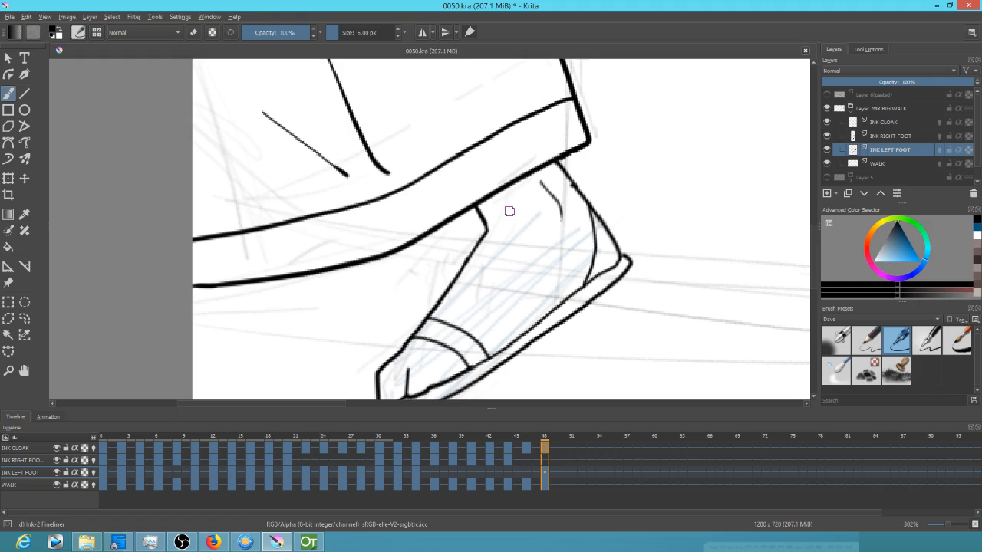
Step: On frame 34, extend the trailing foot's front ankle line up to the cloak's hem
key(comma)
mouse_move(690, 201)
mouse_down()
mouse_move(670, 263)
mouse_move(374, 246)
mouse_up()
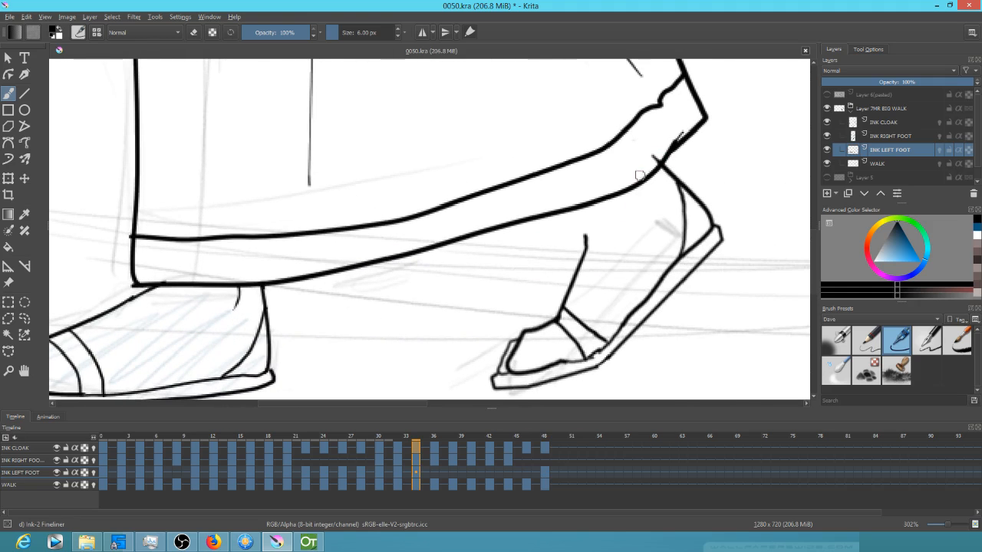
drag(586, 240, 584, 210)
key(e)
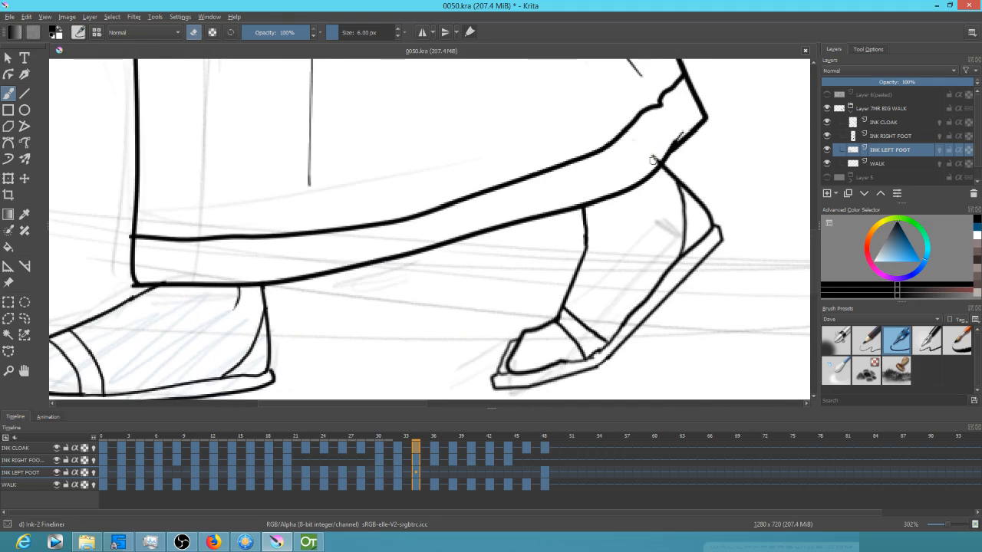
key(e)
key(e)
drag(684, 129, 679, 135)
key(e)
Step: Compare the neighbouring frames and extend the trailing foot's front ankle line up to the hem on frame 32
key(comma)
key(comma)
key(Left)
key(Right)
key(Left)
key(Right)
key(Right)
key(Left)
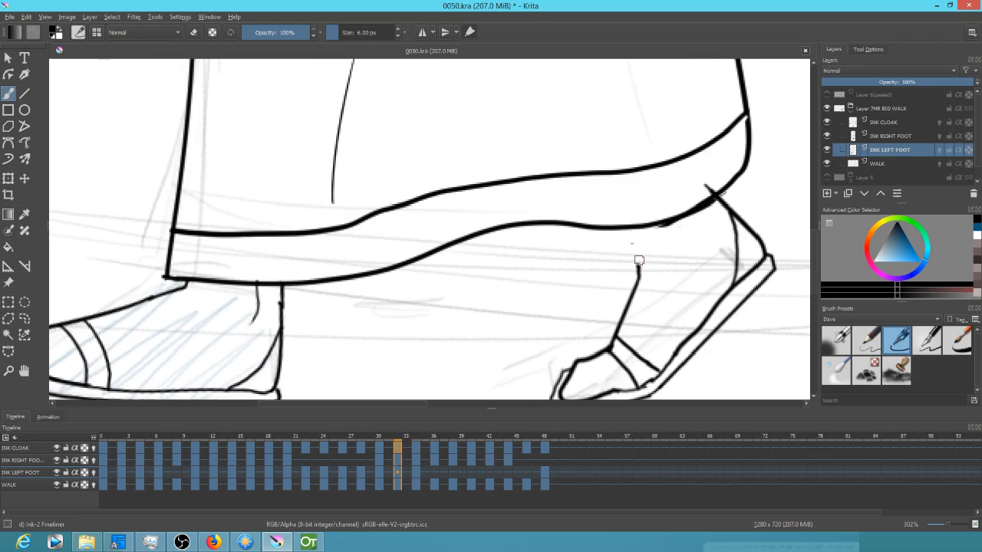
drag(636, 253, 636, 229)
Step: Close the gap at the trailing ankle on frame 30 and extend both left ankle lines to the hem on frame 28
key(Right)
key(Left)
key(Left)
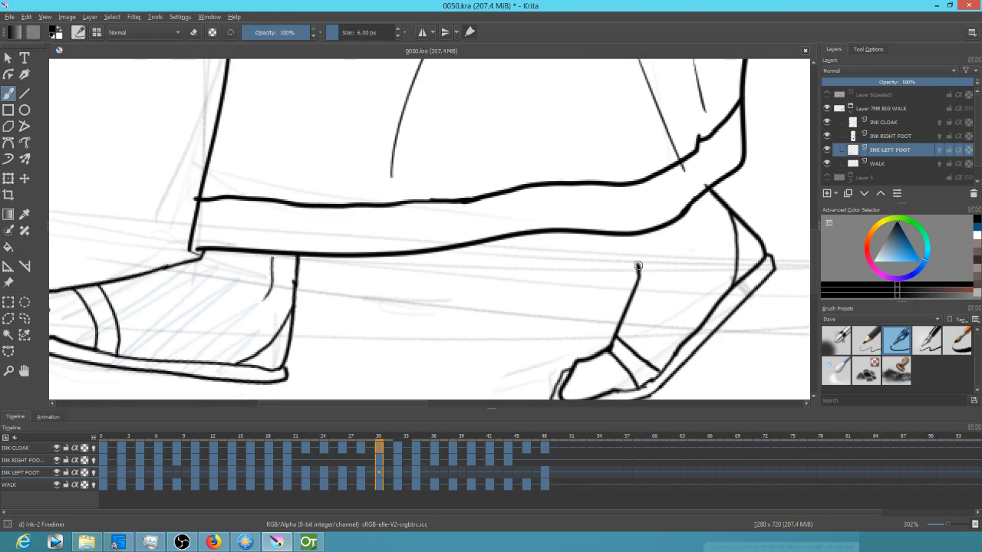
key(Left)
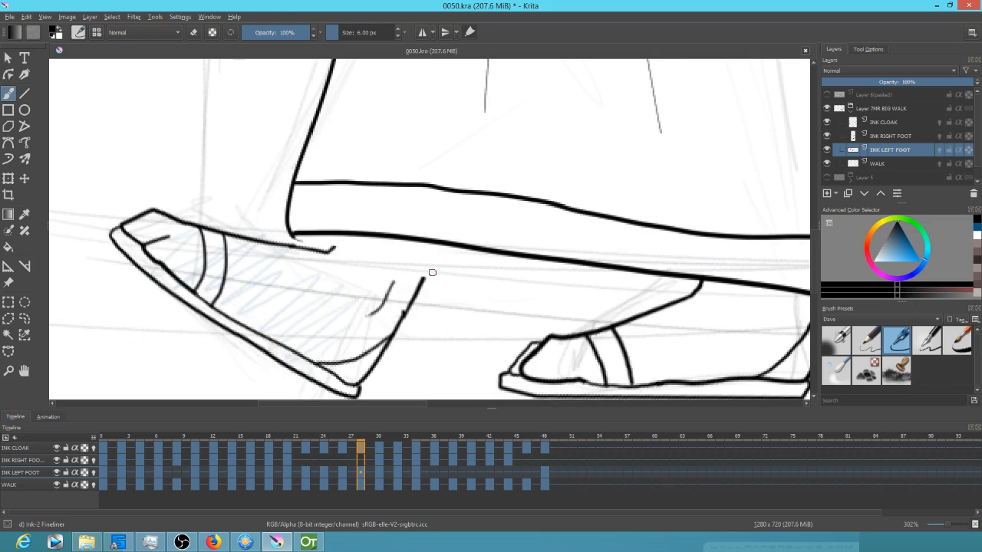
drag(422, 281, 436, 246)
drag(332, 250, 345, 229)
Step: On frame 26, extend the right ankle's front line up to the cloak's hem
key(Left)
key(Left)
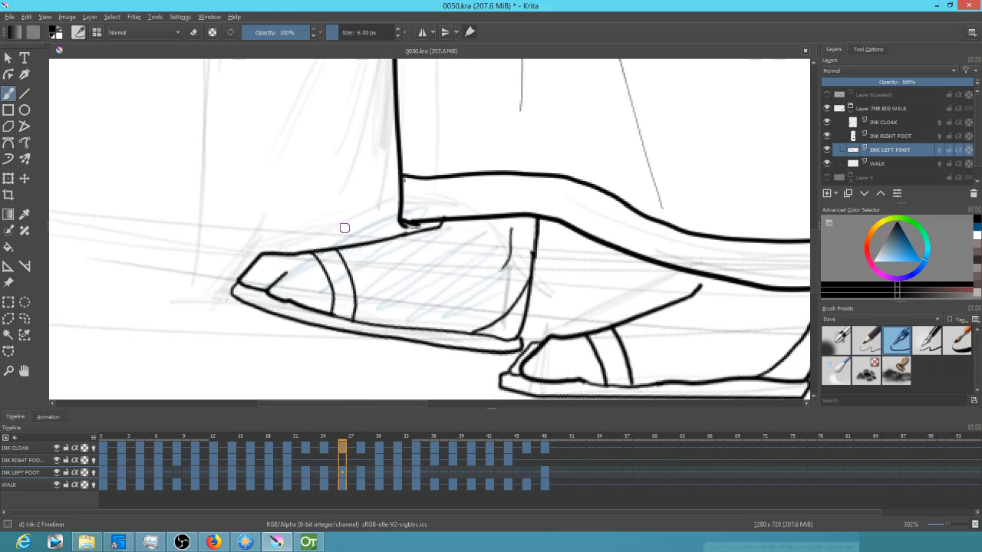
drag(726, 299, 532, 258)
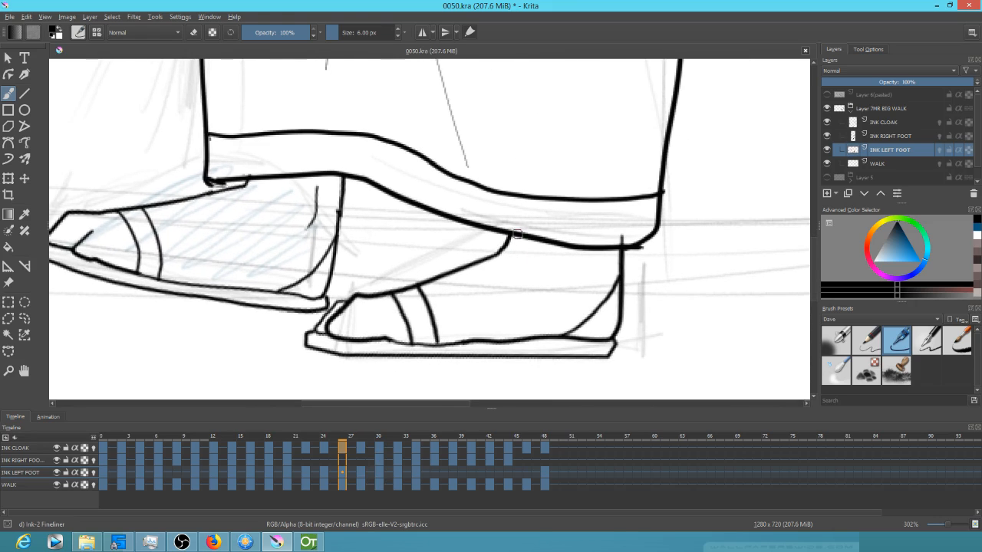
Step: Step back through frames 22 and 20 and join the left ankle's front line to the hem on frame 16
key(Left)
key(Left)
key(Left)
key(Left)
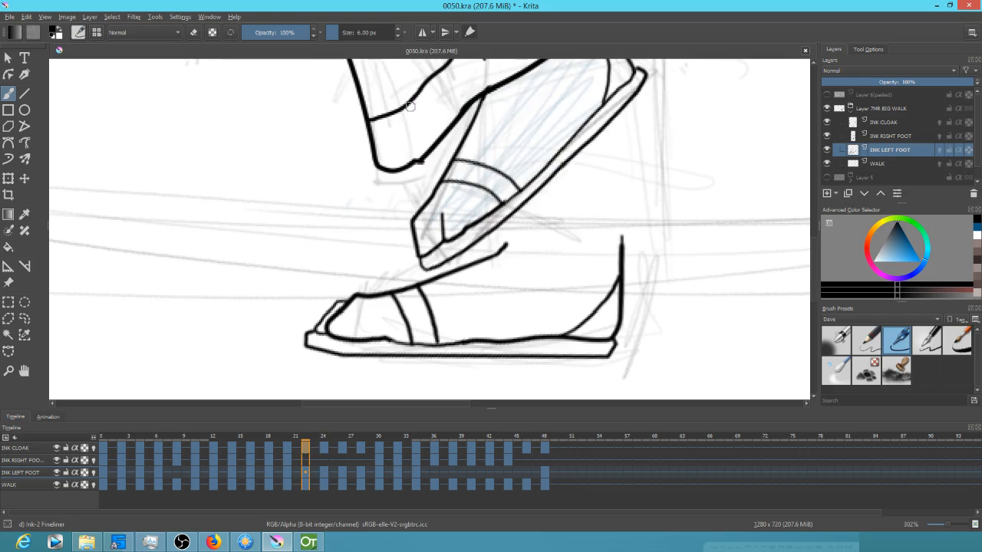
drag(545, 234, 478, 327)
key(Left)
key(Left)
mouse_move(722, 258)
mouse_down()
mouse_move(611, 223)
mouse_move(625, 217)
mouse_move(481, 224)
mouse_up()
key(Left)
key(Left)
key(Left)
key(Left)
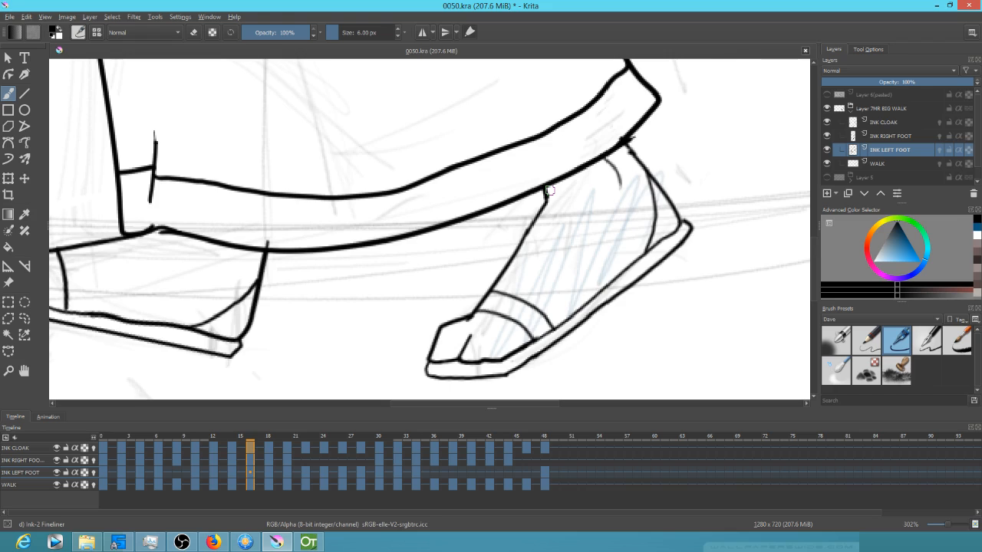
Step: Extend the left ankle's lines up to the cloak's hem on frame 12
key(Left)
key(Left)
key(Left)
key(Left)
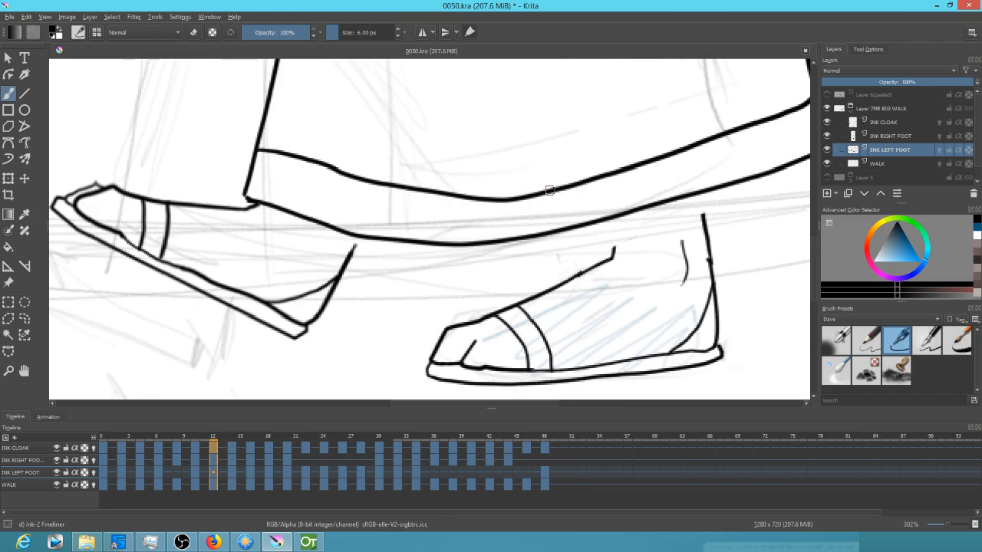
drag(612, 219, 613, 251)
key(Left)
key(Left)
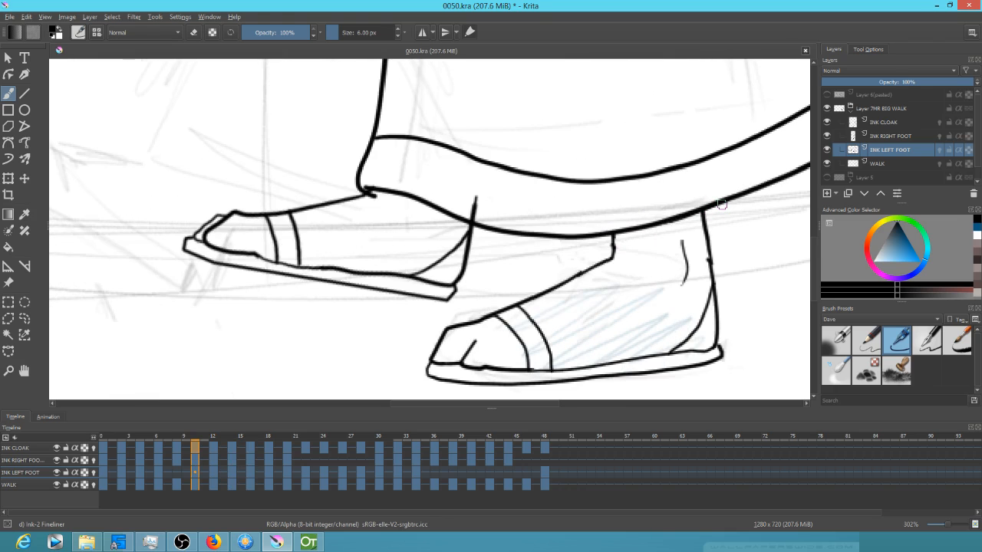
Step: Join the trailing foot's front ankle line to the cloak's hem on frame 6
key(Left)
key(Left)
key(Left)
key(Left)
drag(681, 285, 286, 363)
key(Left)
key(Left)
key(Right)
key(Right)
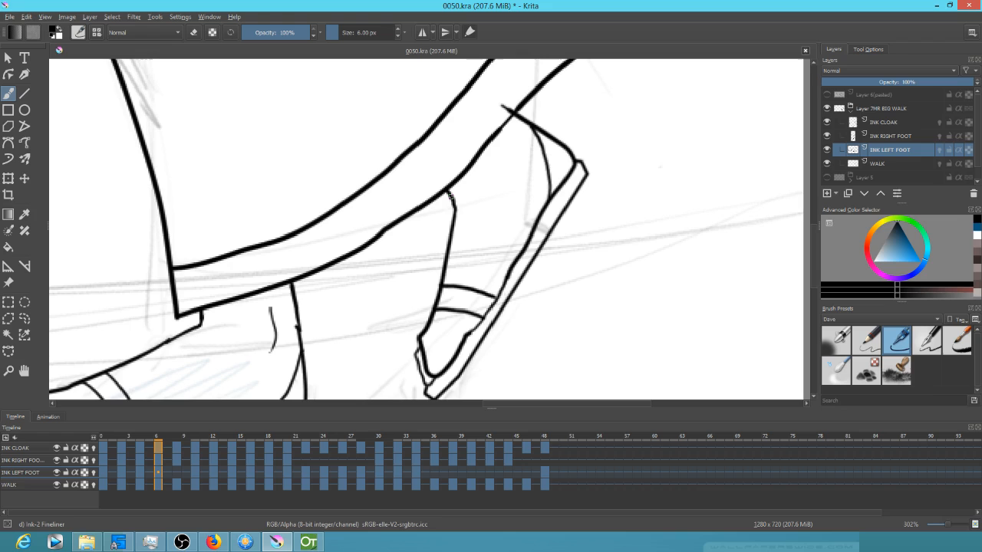
mouse_move(428, 305)
mouse_down()
mouse_move(543, 250)
mouse_move(536, 282)
mouse_up()
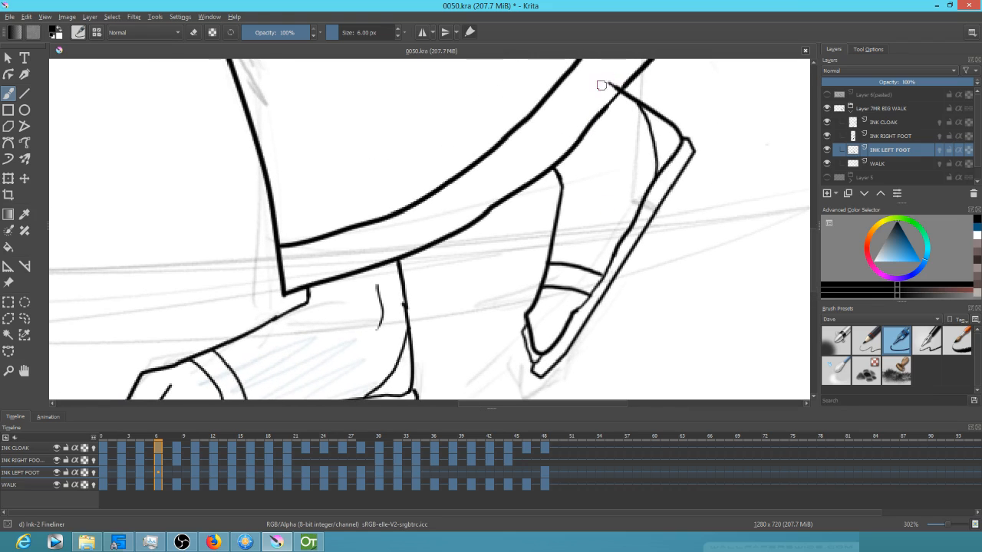
Step: Step through frames 4, 2 and 0 to check where the ankle lines meet the cloak's hem
key(Left)
key(Left)
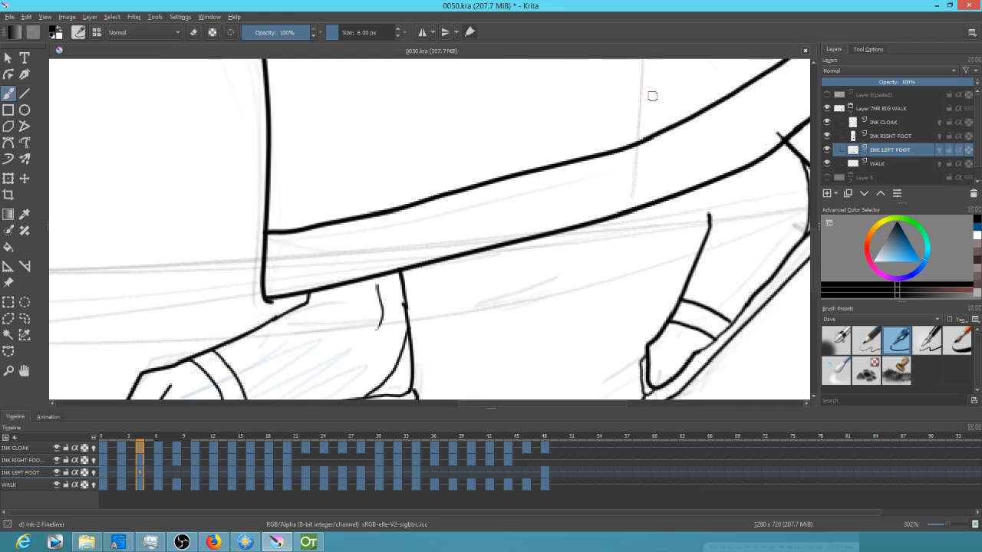
key(Left)
key(Left)
key(Left)
key(Left)
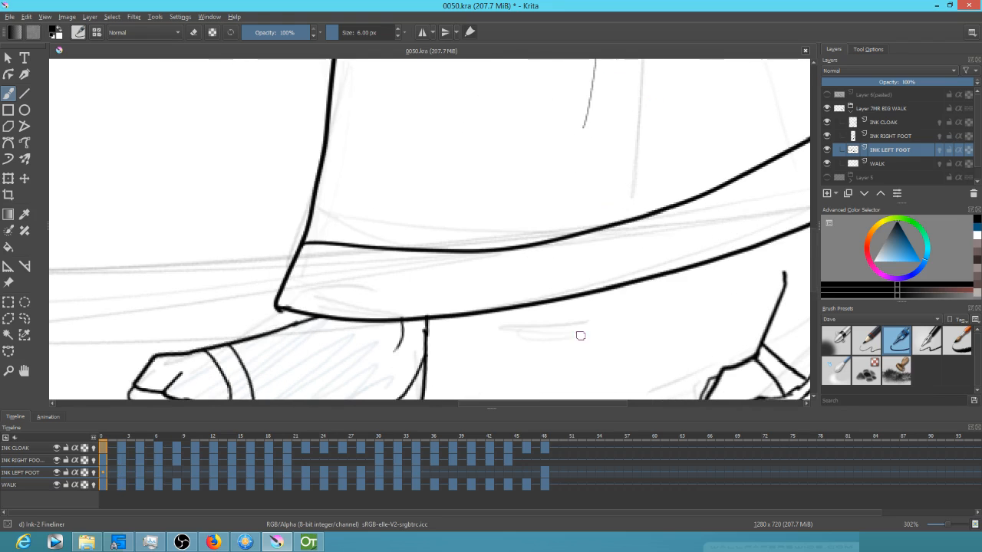
key(Right)
key(Right)
key(Right)
key(Right)
key(Right)
key(Right)
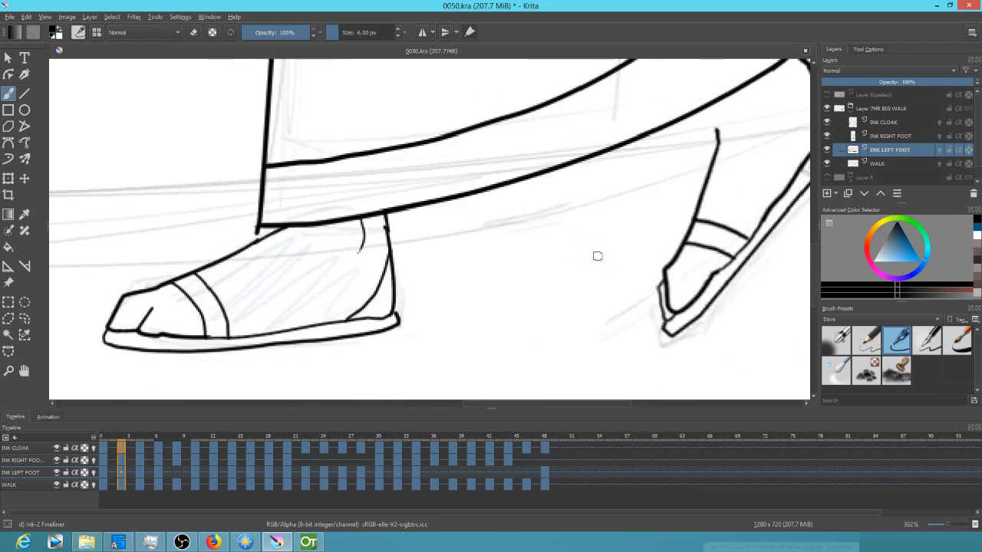
Step: Step forward from frame 2 to frame 18 to check where the left ankle lines meet the cloak's hem
key(Right)
key(Right)
key(Right)
key(Right)
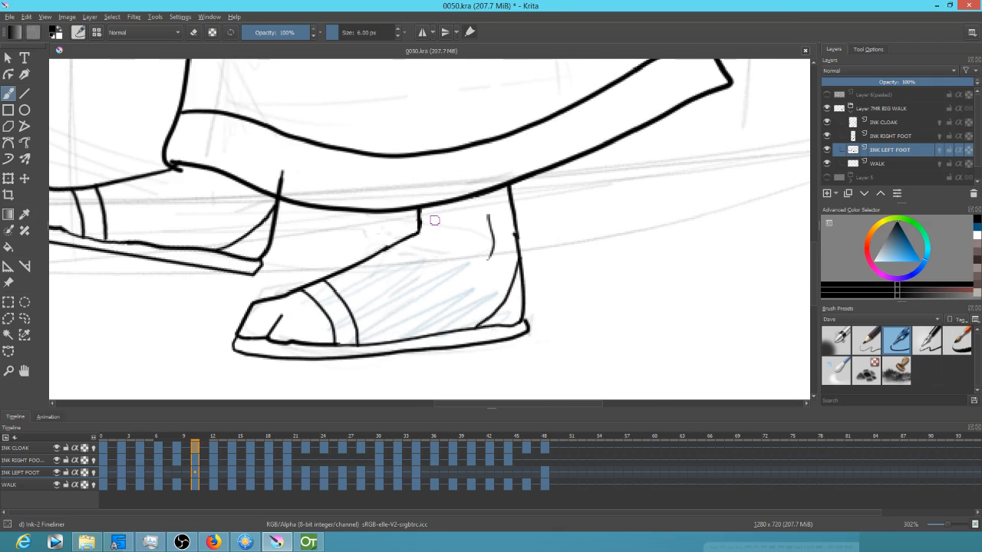
key(Right)
key(Right)
key(Right)
key(Right)
key(Right)
key(Right)
key(Right)
key(Right)
Step: Touch up the left ankle's line where it meets the cloak's hem on frame 18
drag(477, 322, 659, 324)
key(Right)
key(Right)
key(Left)
key(Left)
drag(539, 221, 593, 312)
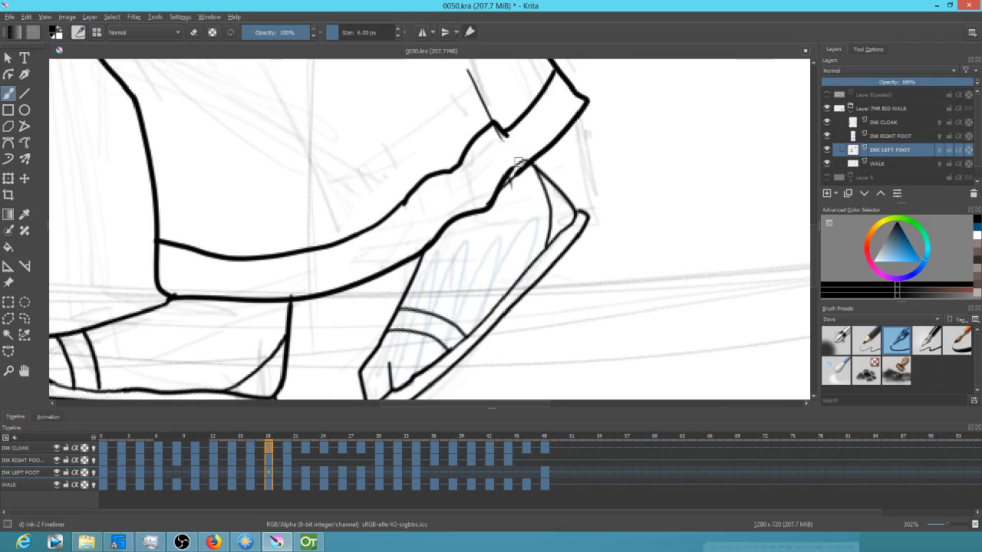
key(e)
key(e)
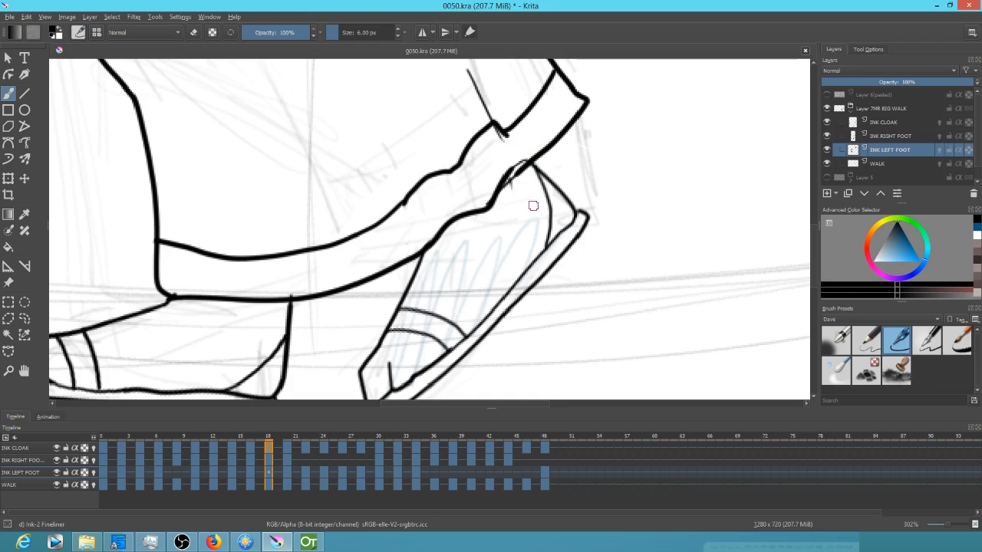
Step: Step through frames 20 to 26 to check the left ankle lines against the cloak's hem
key(Right)
key(Right)
key(Right)
key(Right)
key(Right)
key(Right)
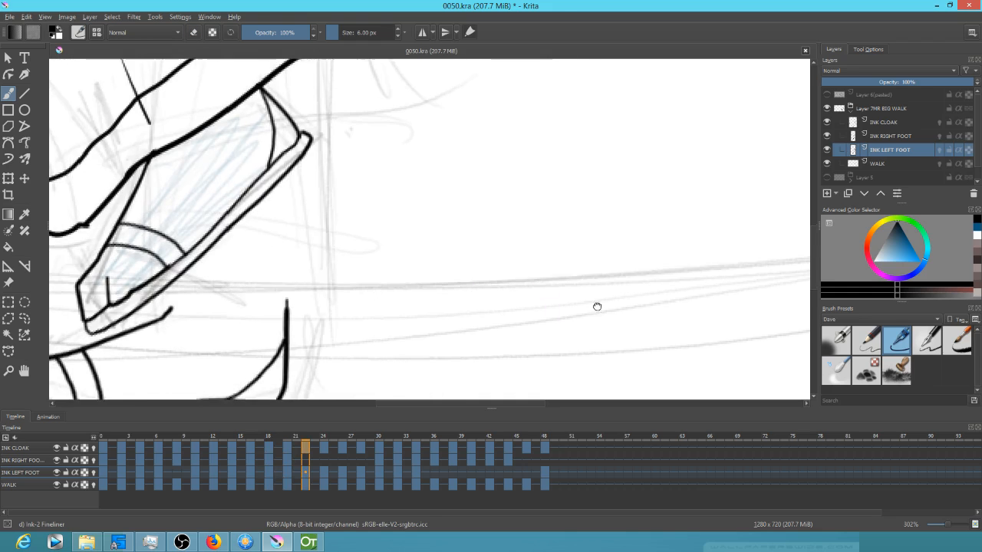
key(Right)
key(Right)
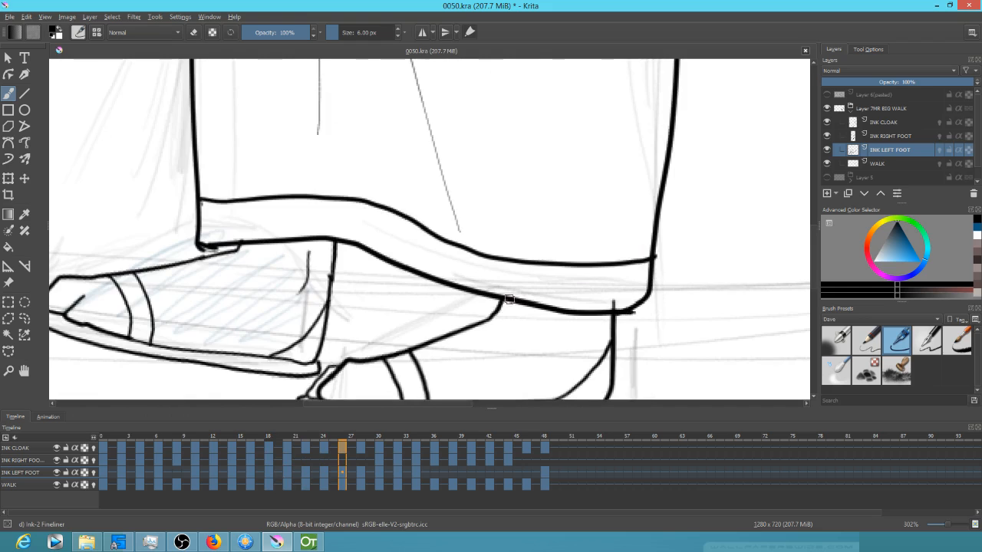
Step: Join the left ankle's front line to the cloak's hem on frame 28
key(Right)
key(Right)
key(Right)
key(Right)
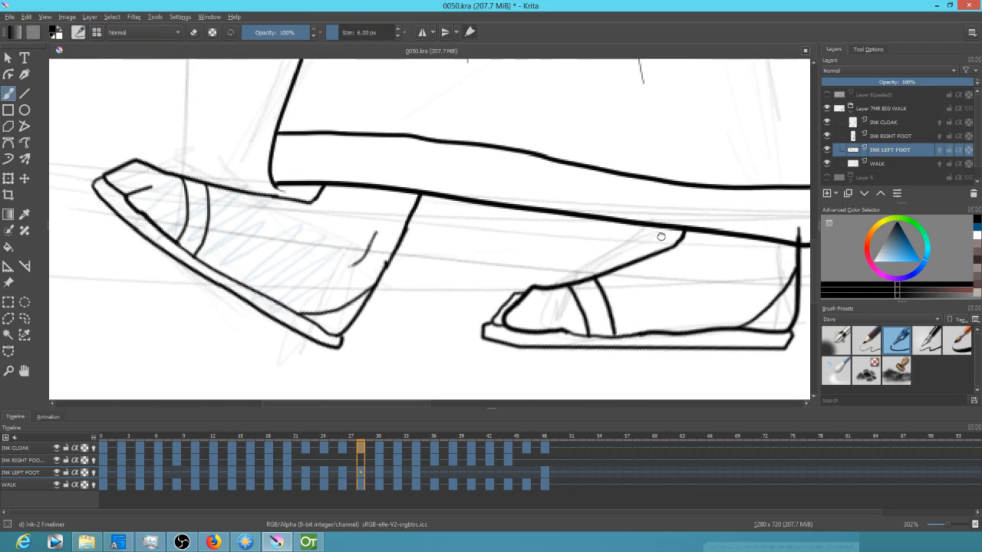
key(Right)
key(Right)
key(Left)
key(Left)
drag(331, 179, 326, 180)
key(Right)
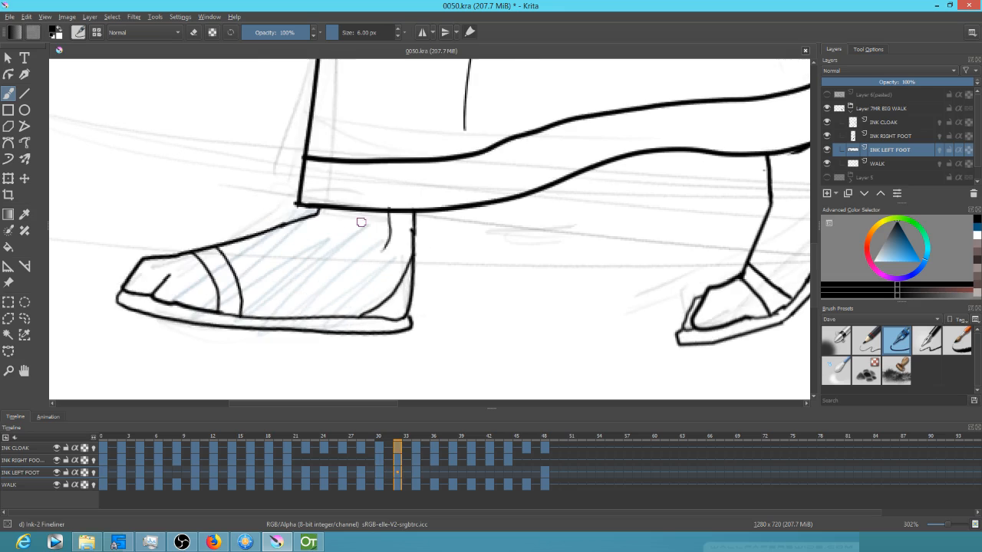
Step: Review the left foot's ankle lines on the remaining frames up to 48 and return to frame 32
key(Right)
key(Right)
key(Left)
key(Left)
key(Left)
key(Left)
key(Left)
key(Left)
key(Left)
key(Left)
key(Left)
key(Left)
key(Left)
key(Left)
key(Left)
key(Left)
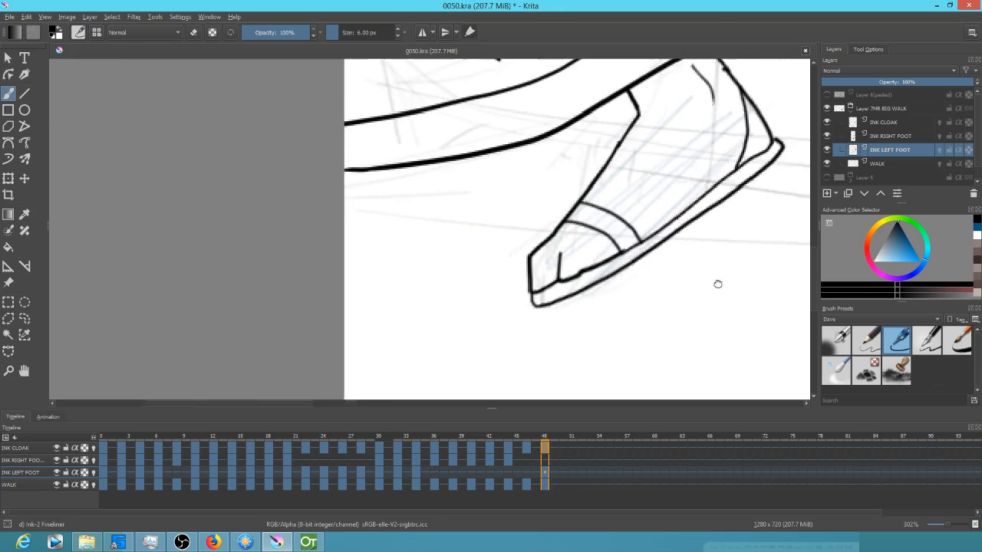
key(Left)
key(Left)
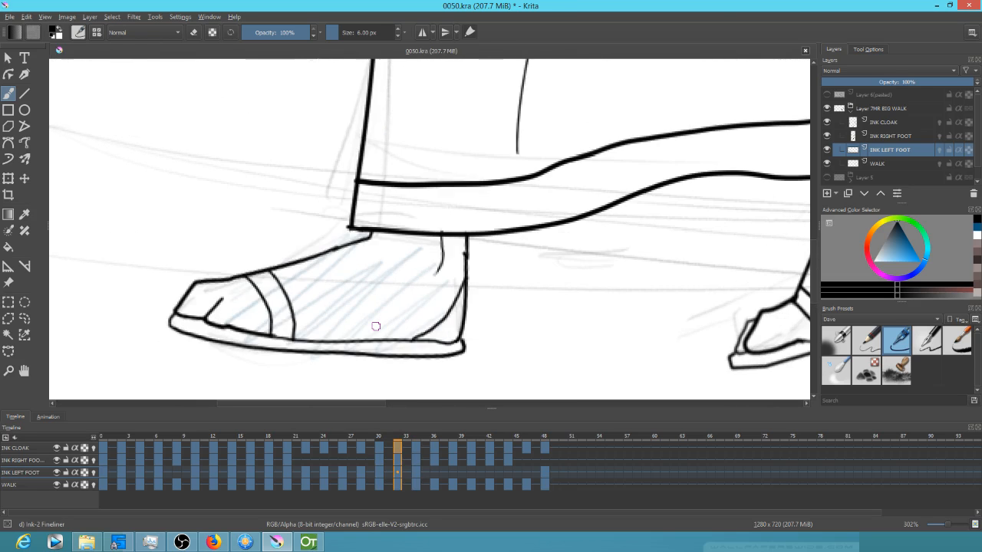
Step: Switch to the INK RIGHT FOOT layer and save the document
click(885, 163)
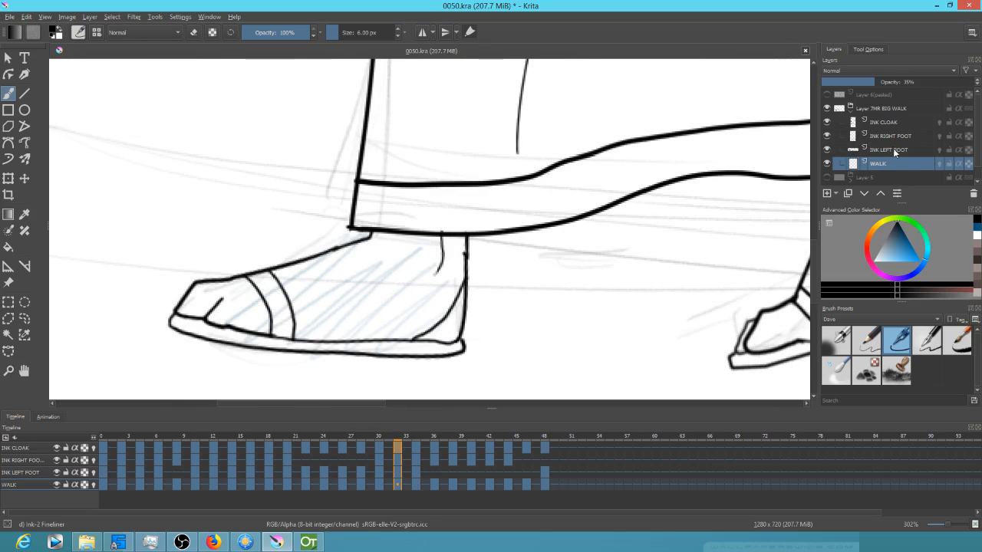
click(897, 137)
drag(539, 298, 412, 292)
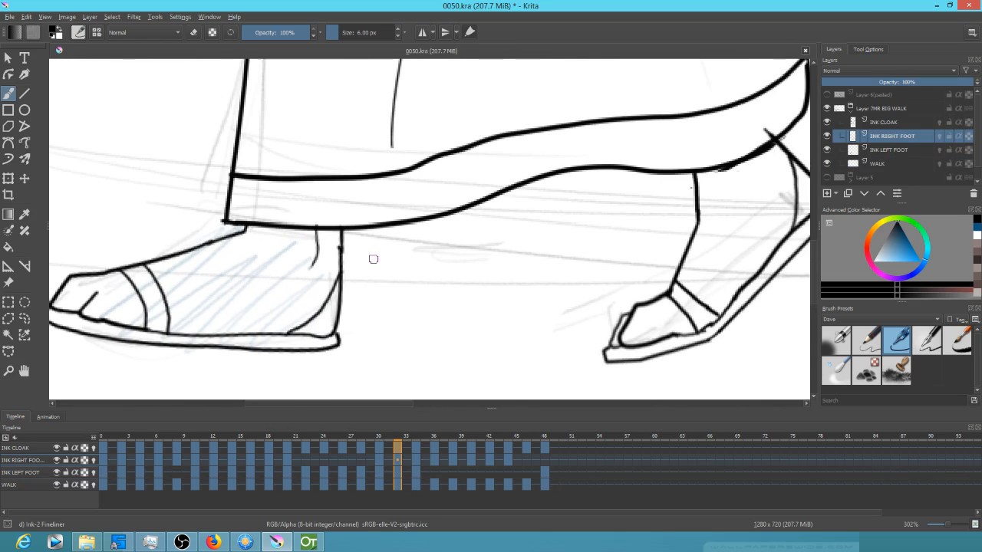
click(13, 18)
click(31, 65)
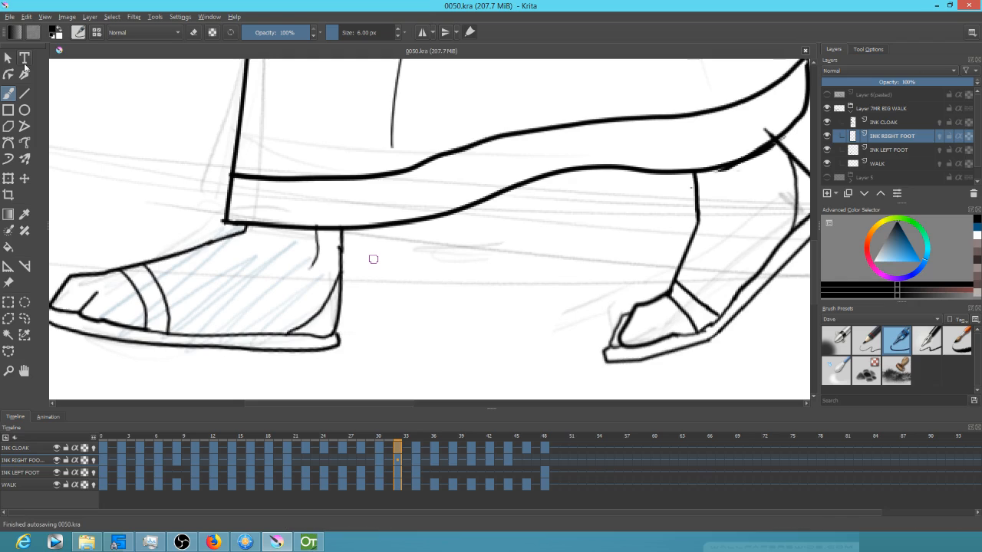
Step: Return to frame 0 and erase the right heel line where it pokes above the cloak's hem
drag(645, 323, 461, 352)
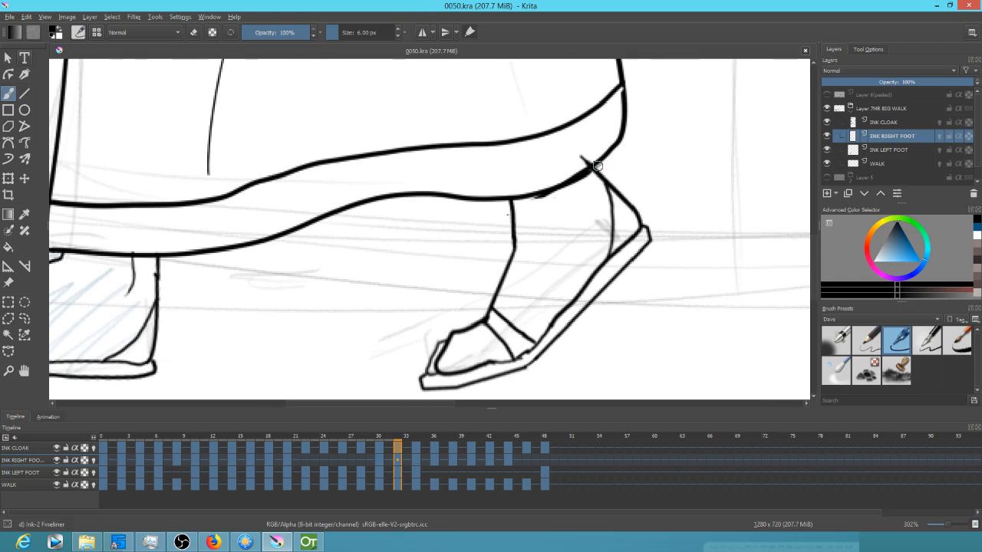
key(Left)
key(Left)
key(Left)
key(Left)
key(Left)
key(Left)
key(Left)
key(Left)
key(Left)
key(Left)
key(Left)
key(Left)
key(Left)
key(Left)
key(Left)
key(Left)
key(Left)
key(Left)
key(Left)
key(Left)
drag(633, 277, 180, 291)
drag(583, 342, 325, 224)
drag(612, 215, 257, 302)
key(e)
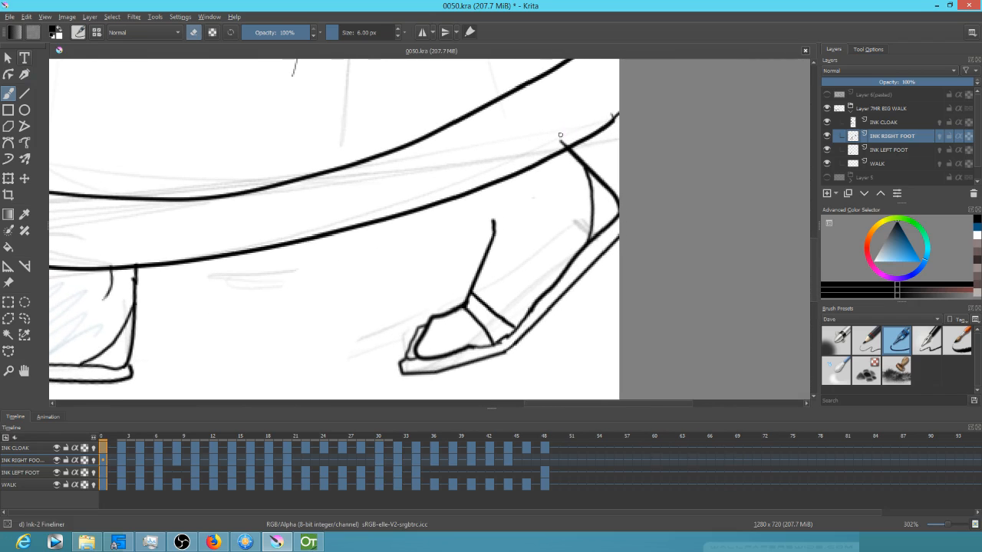
Step: Erase the right heel line's overshoot above the cloak's hem on frames 2, 4 and 6
key(.)
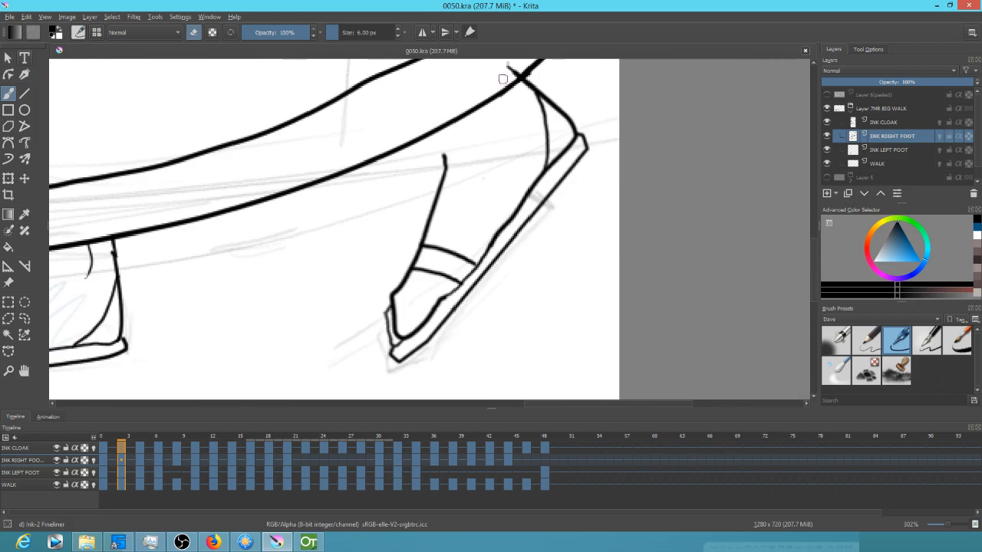
key(.)
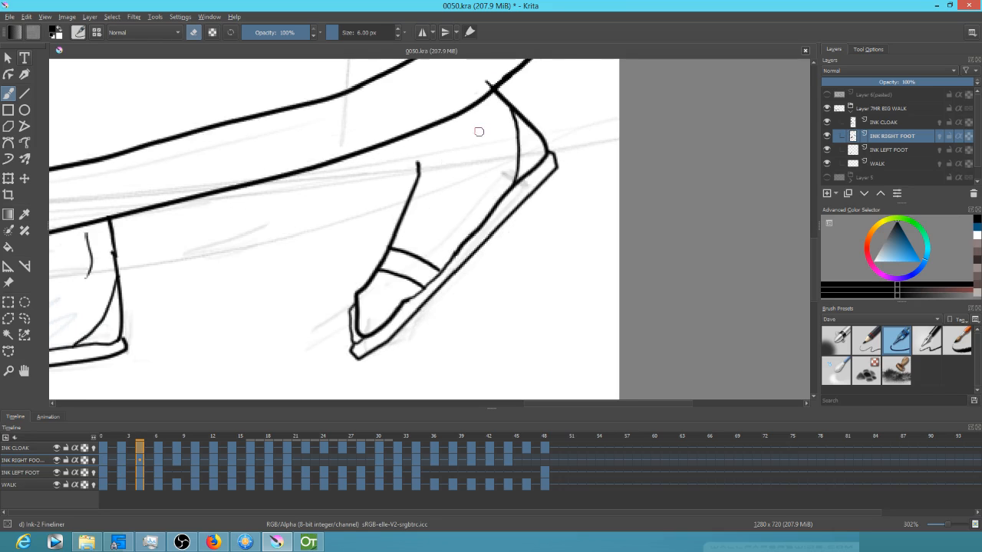
key(.)
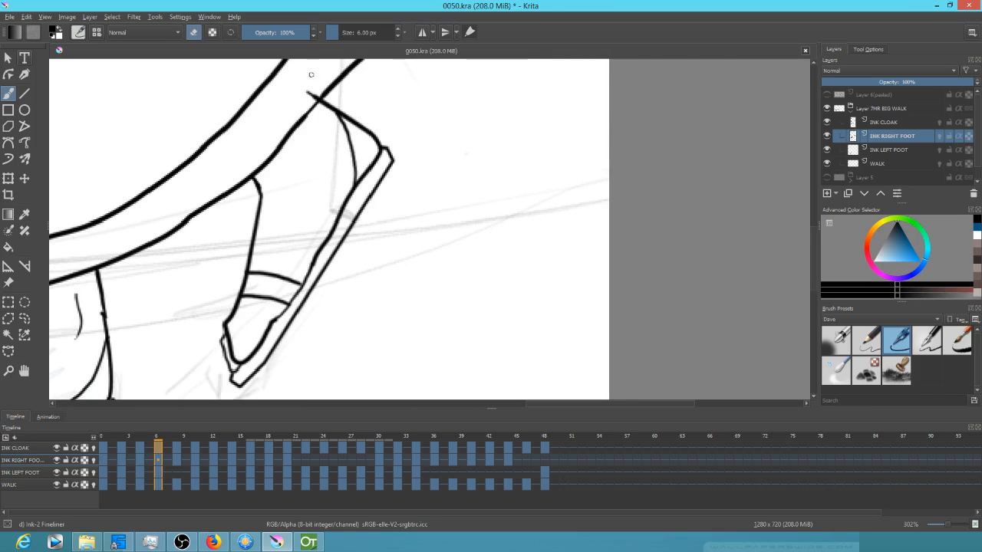
Step: Erase the stray dash below the cloak's hem on frame 8, checking the INK LEFT FOOT layer
key(.)
mouse_move(307, 101)
mouse_down()
mouse_move(383, 263)
mouse_move(593, 150)
mouse_move(594, 163)
mouse_up()
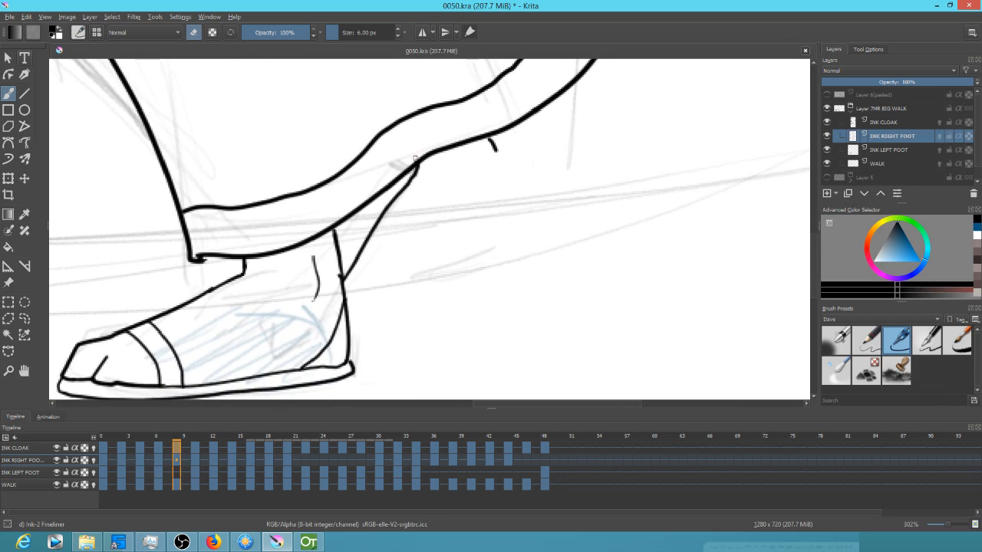
key(.)
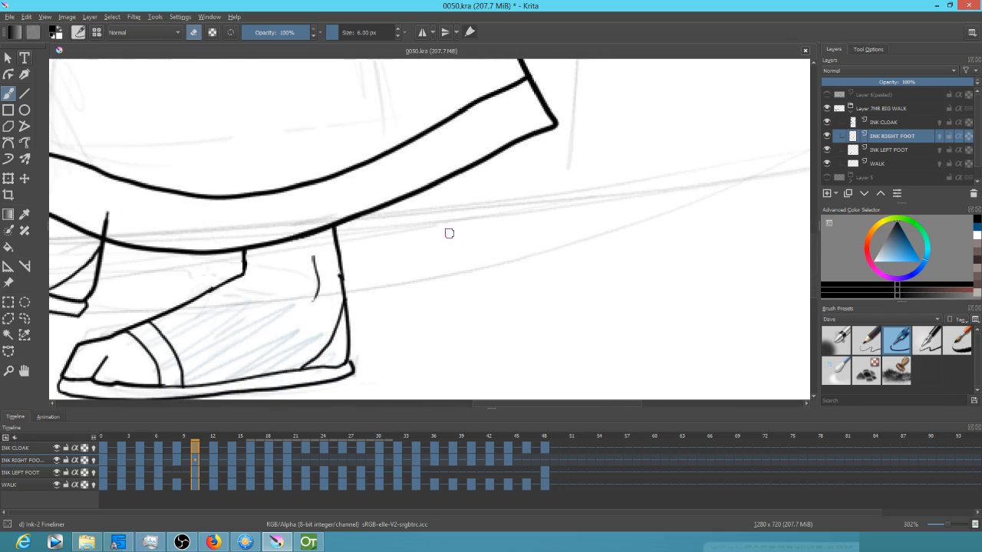
click(881, 151)
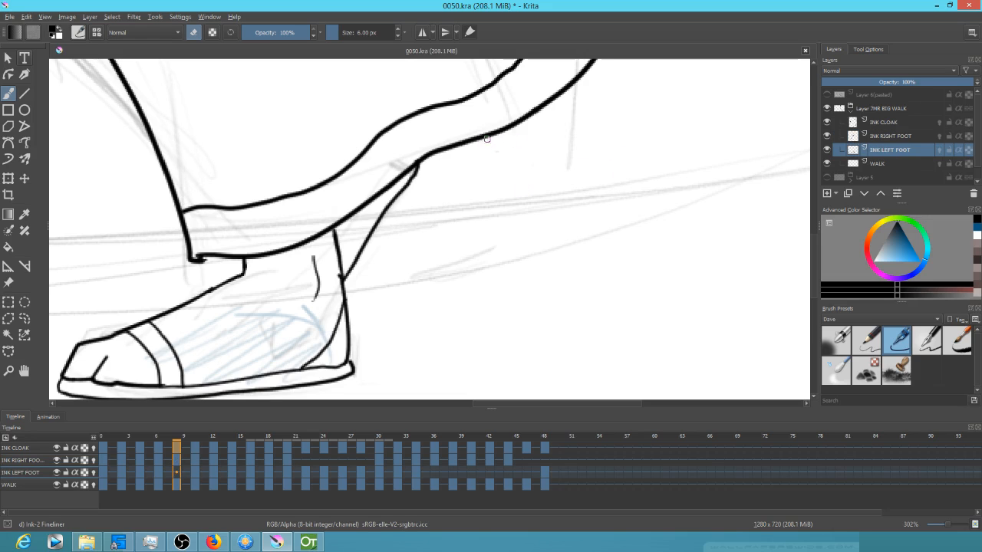
Step: On frame 10, erase the right heel line's overshoot above the hem and trim the nub at the cloak's front corner
key(Page_Up)
key(.)
drag(377, 240, 585, 263)
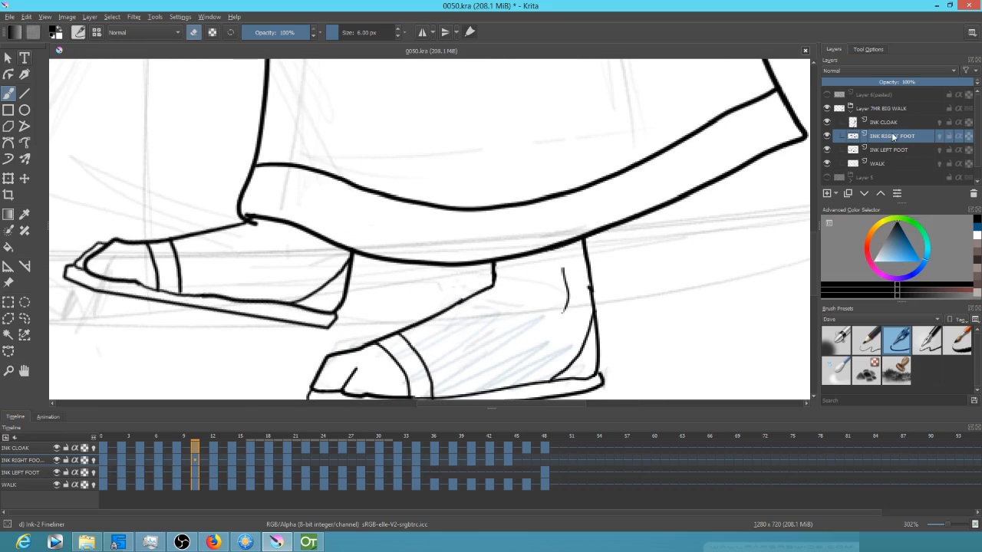
key(Page_Up)
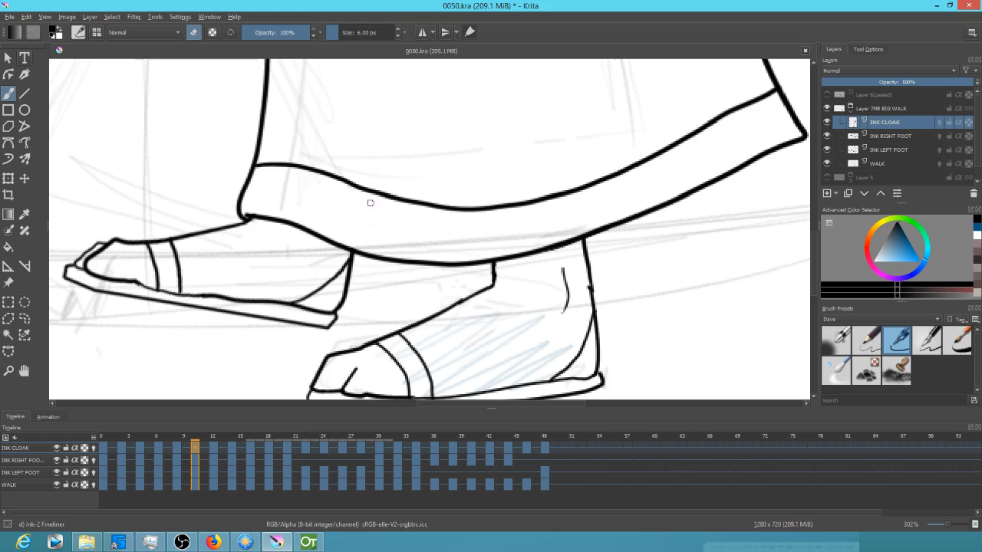
Step: On the INK RIGHT FOOT layer, erase the heel line's overshoot above the cloak's hem on frames 12 to 20
click(892, 136)
key(.)
drag(261, 268, 415, 273)
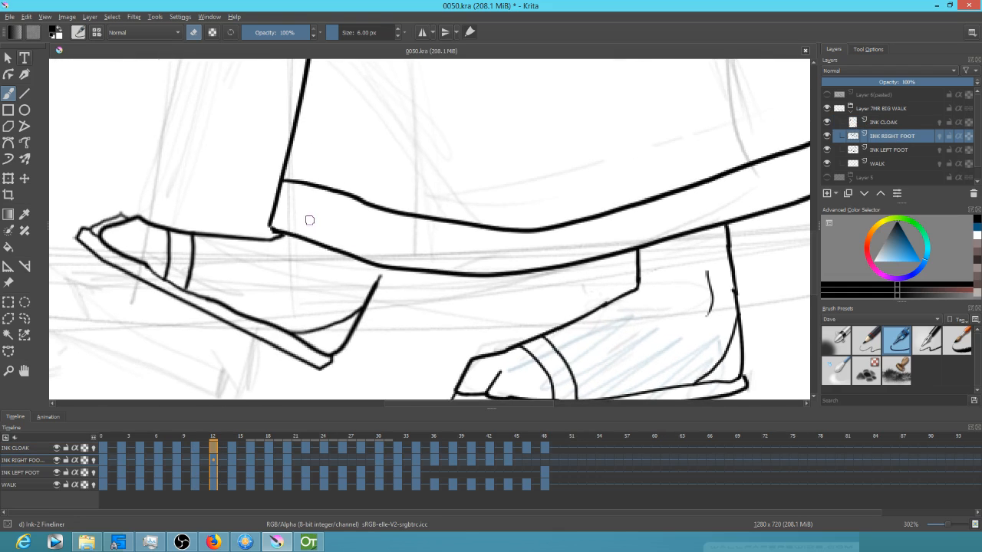
key(.)
key(.)
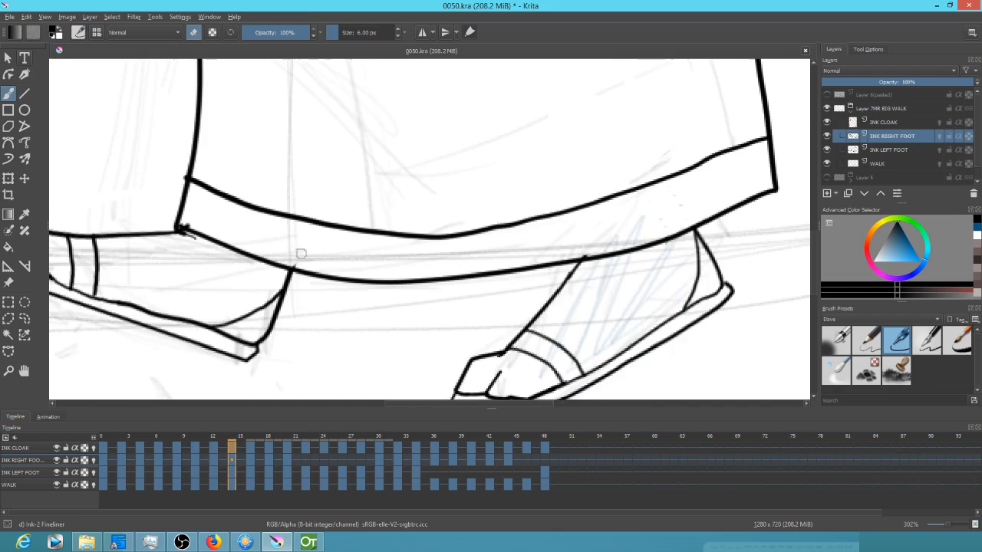
key(.)
key(.)
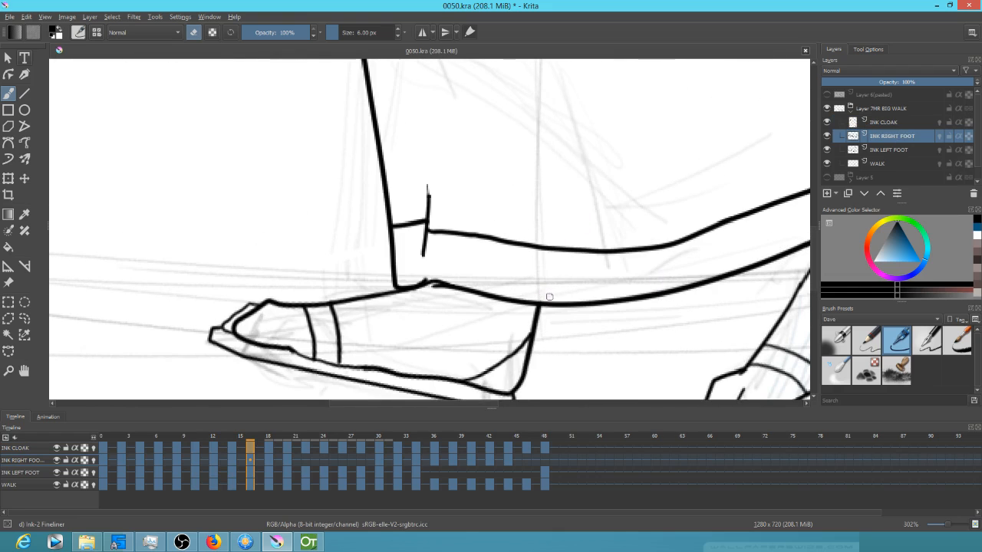
key(.)
key(.)
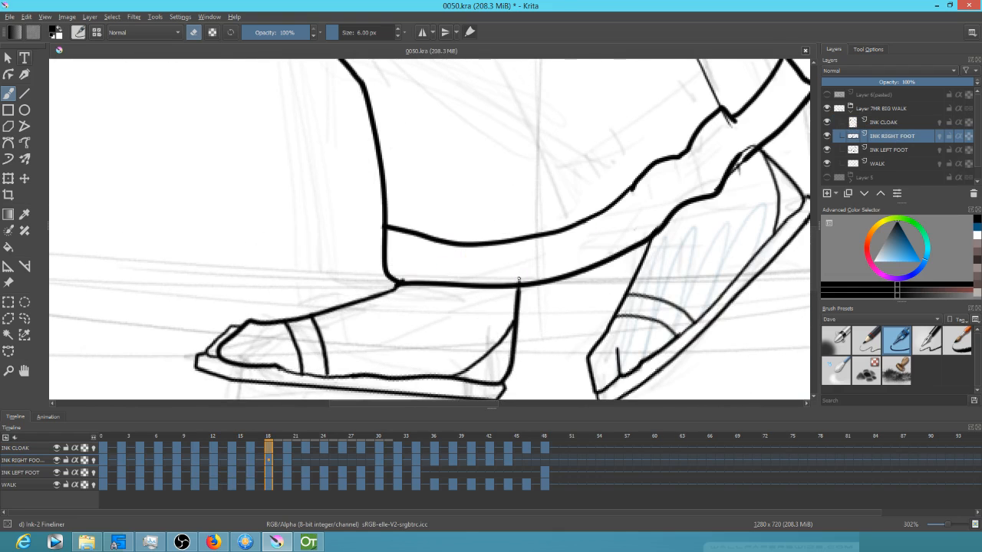
key(.)
key(.)
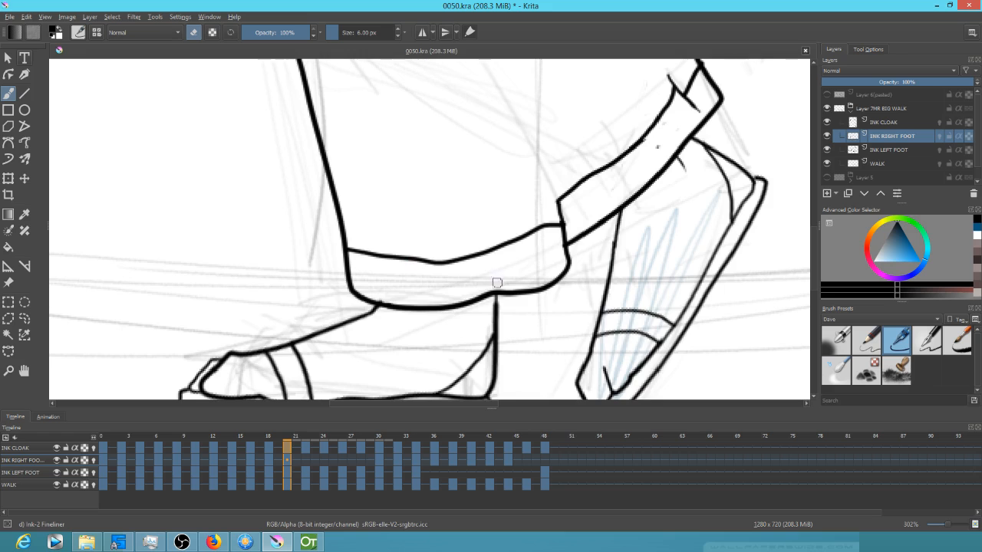
Step: Step through frames 22 to 36 to find where the right ankle lines cross the cloak's hem
key(.)
key(.)
key(.)
key(.)
key(.)
key(.)
key(.)
key(.)
key(.)
key(.)
drag(391, 251, 698, 215)
key(.)
key(.)
drag(375, 264, 496, 263)
key(.)
key(.)
key(.)
key(.)
key(.)
key(.)
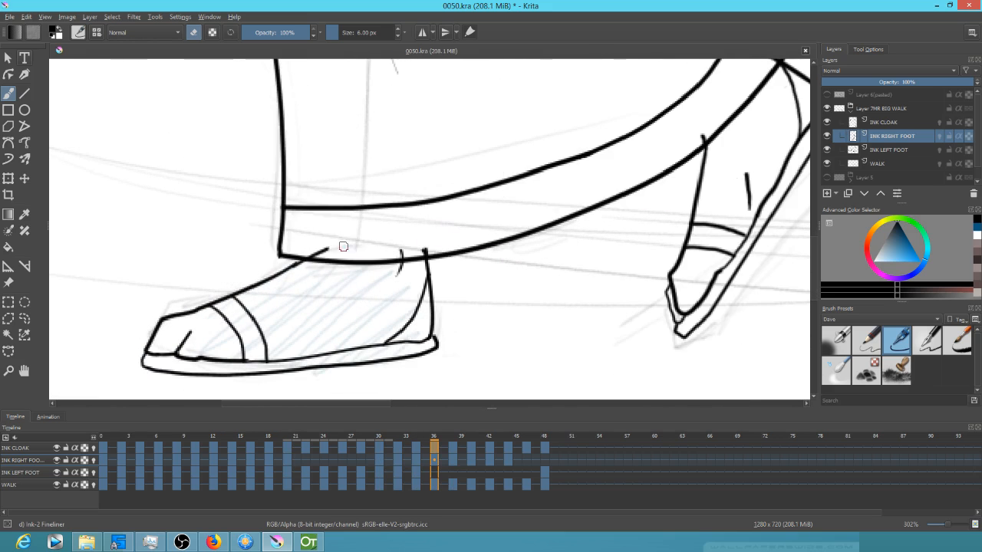
mouse_move(629, 238)
mouse_down()
mouse_move(587, 248)
mouse_move(503, 304)
mouse_up()
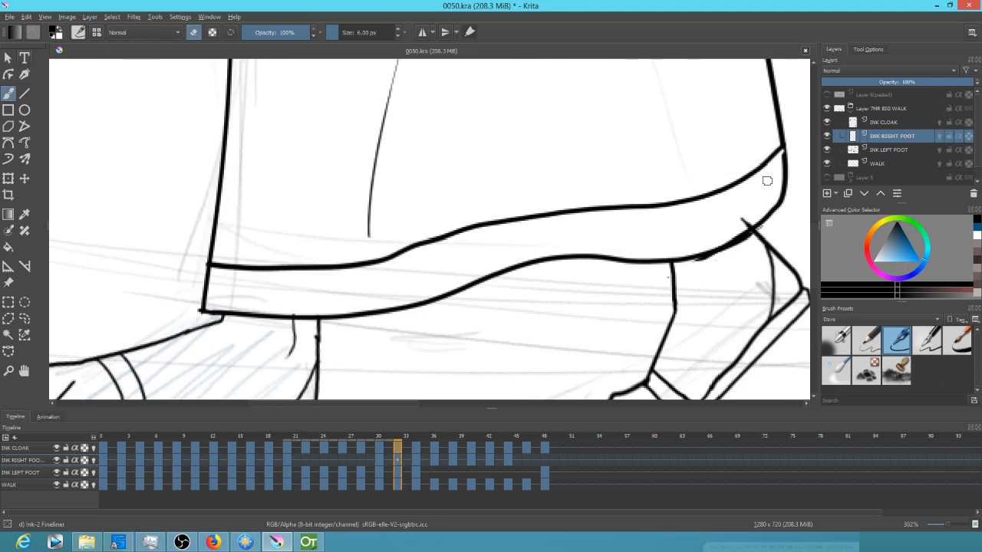
Step: Erase the right foot's ankle lines above the cloak's hem on frames 30 to 36
drag(694, 263, 225, 233)
key(.)
drag(403, 254, 558, 262)
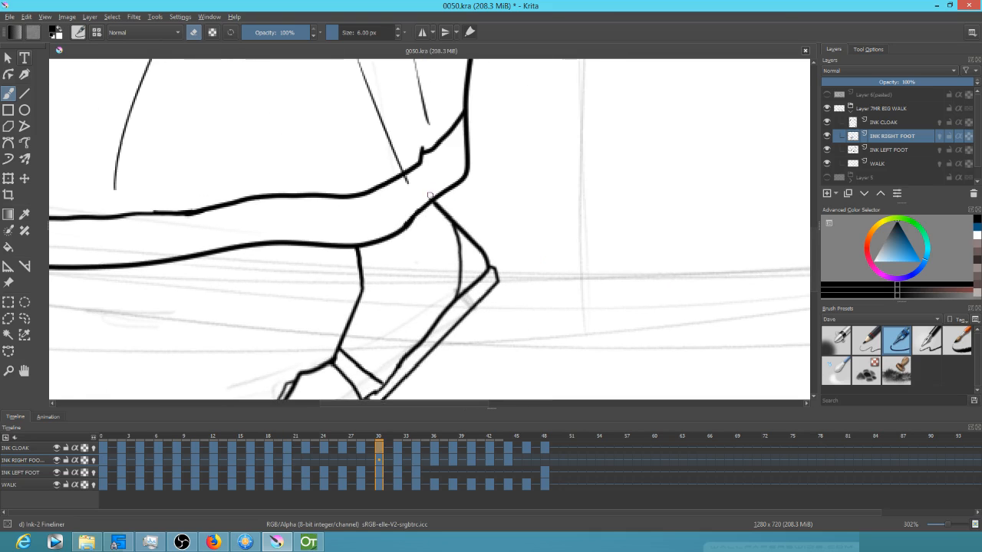
key(.)
drag(493, 237, 609, 237)
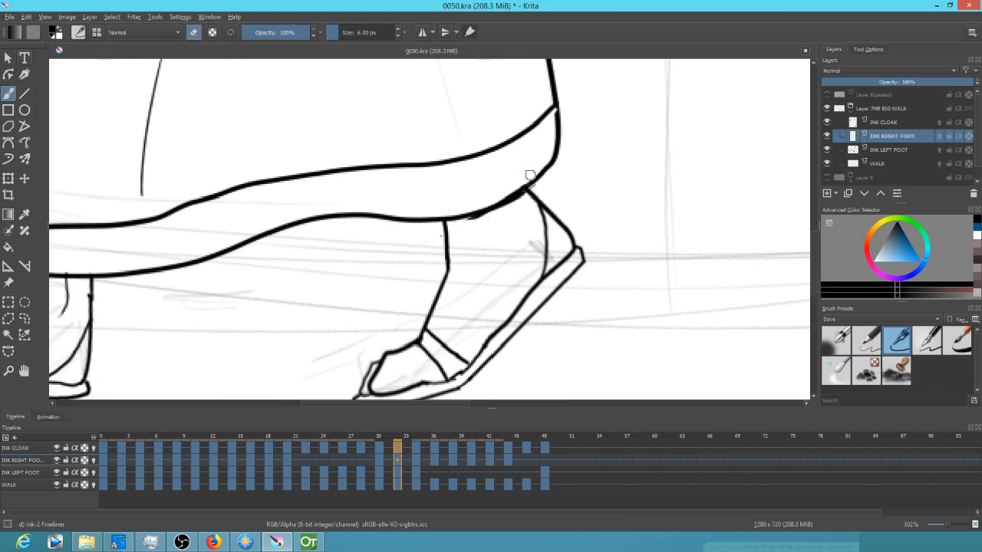
key(.)
key(.)
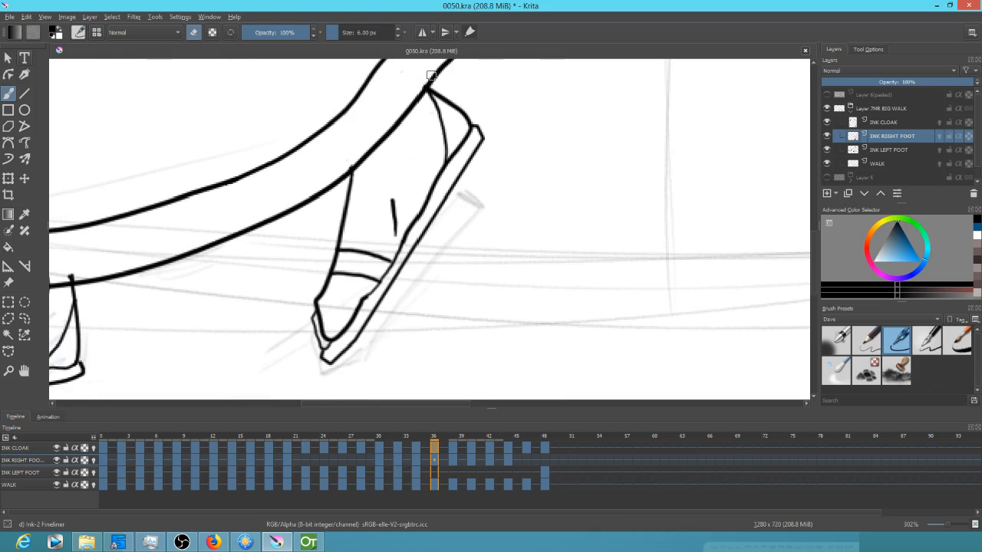
Step: Erase the right foot's heel and front ankle lines showing through the cloak on frame 38
key(.)
mouse_move(313, 153)
mouse_down()
mouse_move(420, 208)
mouse_move(513, 222)
mouse_up()
drag(340, 316, 348, 311)
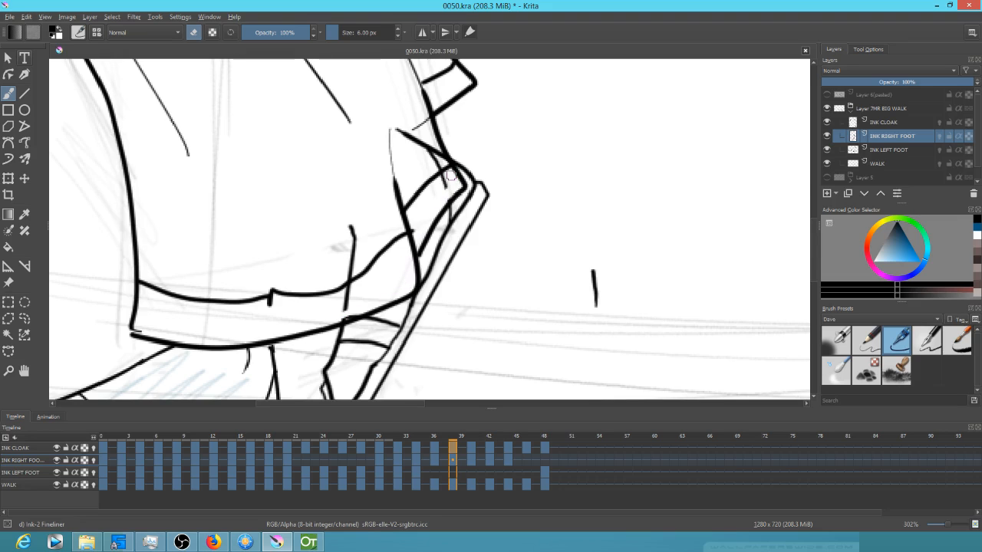
mouse_move(424, 167)
mouse_down()
mouse_move(435, 132)
mouse_move(411, 143)
mouse_move(426, 141)
mouse_move(391, 149)
mouse_up()
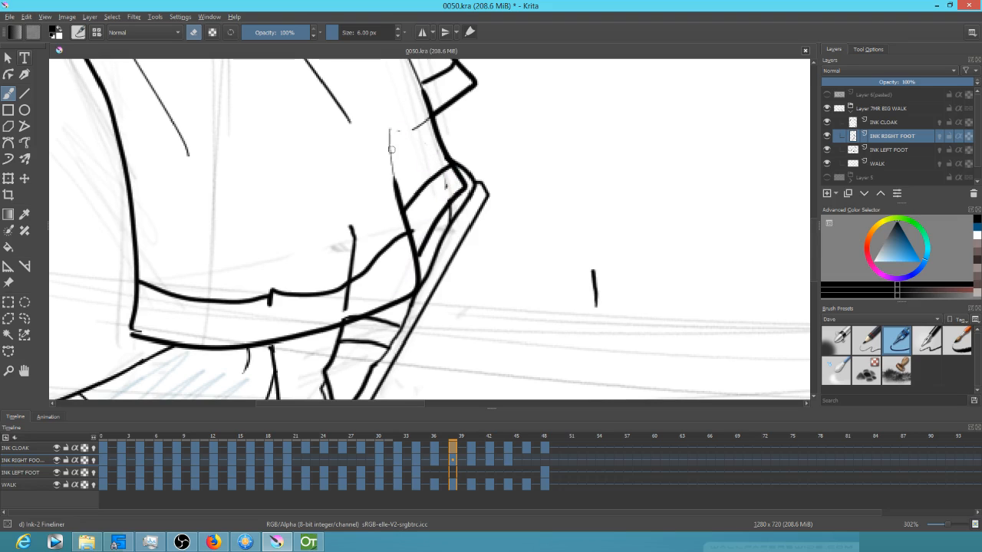
mouse_move(352, 292)
mouse_down()
mouse_move(344, 308)
mouse_move(352, 230)
mouse_up()
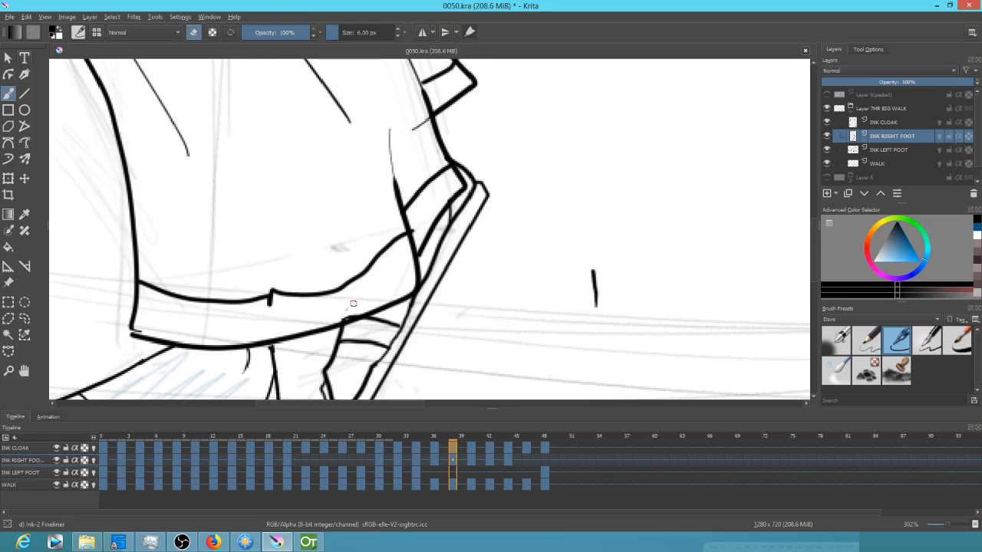
Step: On frame 38, move the right foot slightly down and inward with a transform, and erase its leftover line inside the cloak's edge
key(ctrl+t)
drag(491, 130, 490, 130)
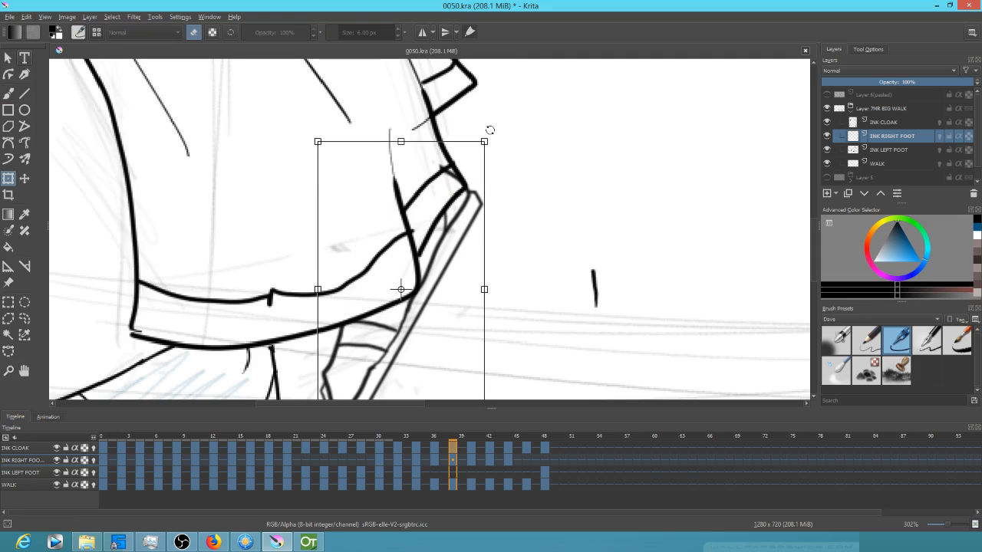
key(Return)
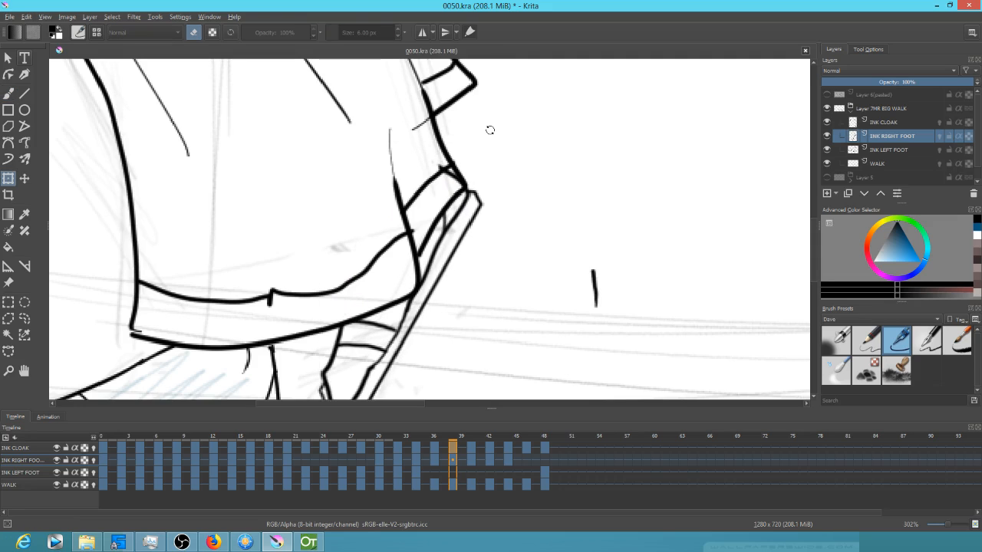
key(e)
click(437, 168)
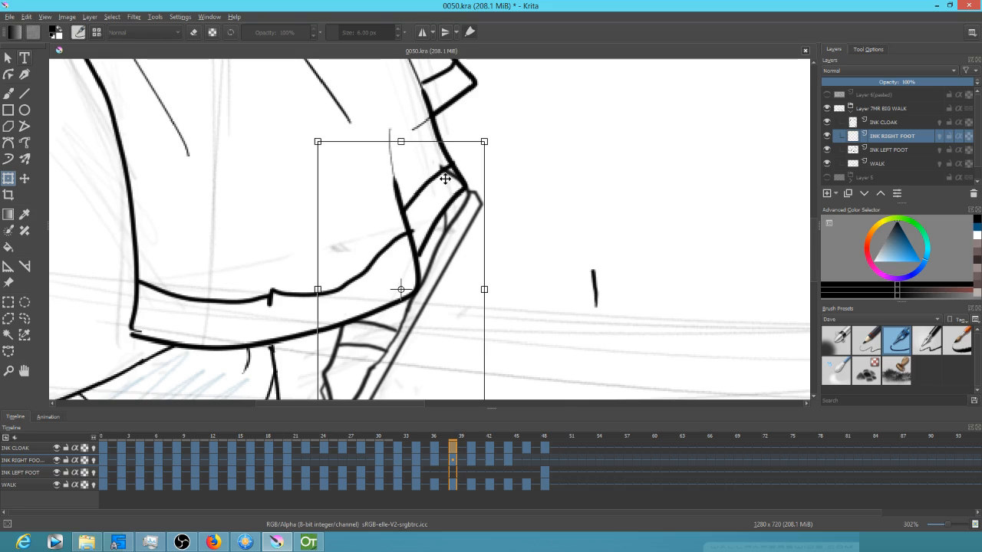
key(b)
key(e)
drag(444, 170, 456, 183)
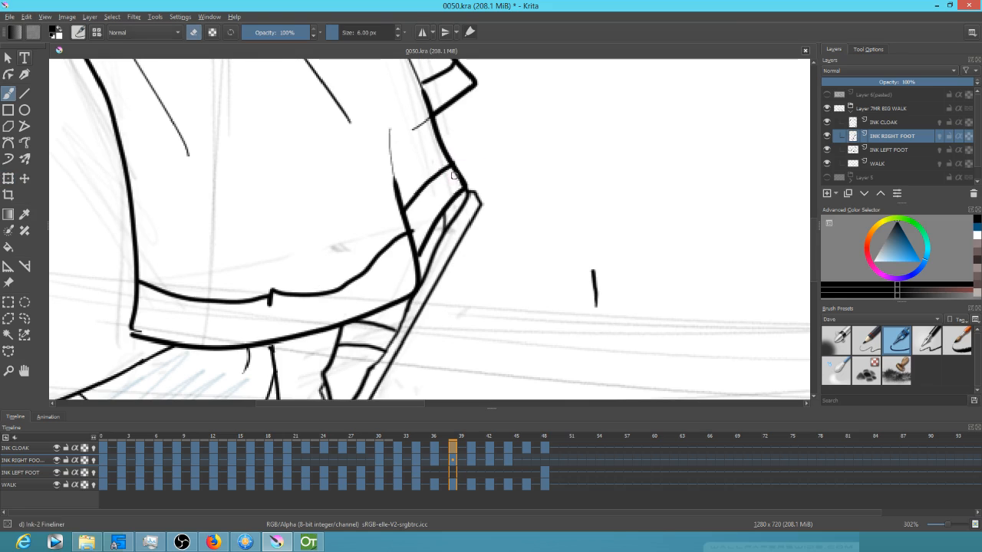
Step: Erase the right foot's diagonal line showing through the cloak on frame 40
drag(481, 292, 585, 182)
key(Right)
key(Right)
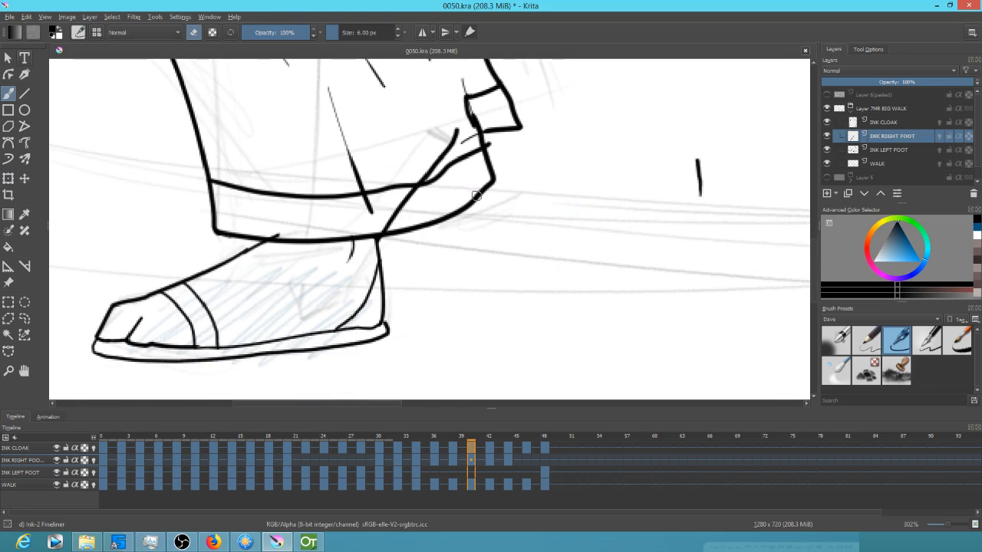
scroll(460, 200, up, 2)
mouse_move(385, 254)
mouse_down()
mouse_move(384, 262)
mouse_move(442, 195)
mouse_up()
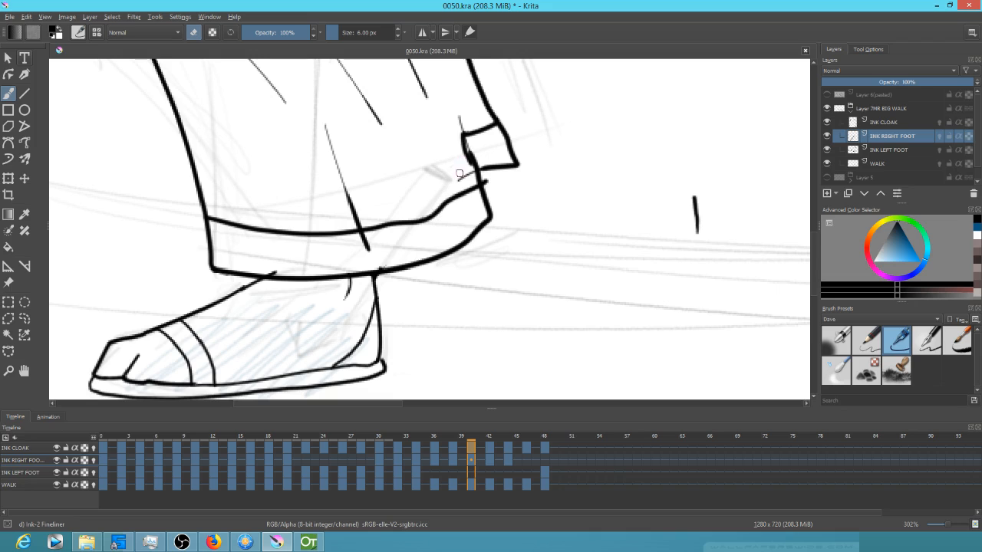
Step: Examine the right foot's lines against the cloak's hem on frames 42 and 44
key(Right)
key(Right)
drag(281, 233, 430, 257)
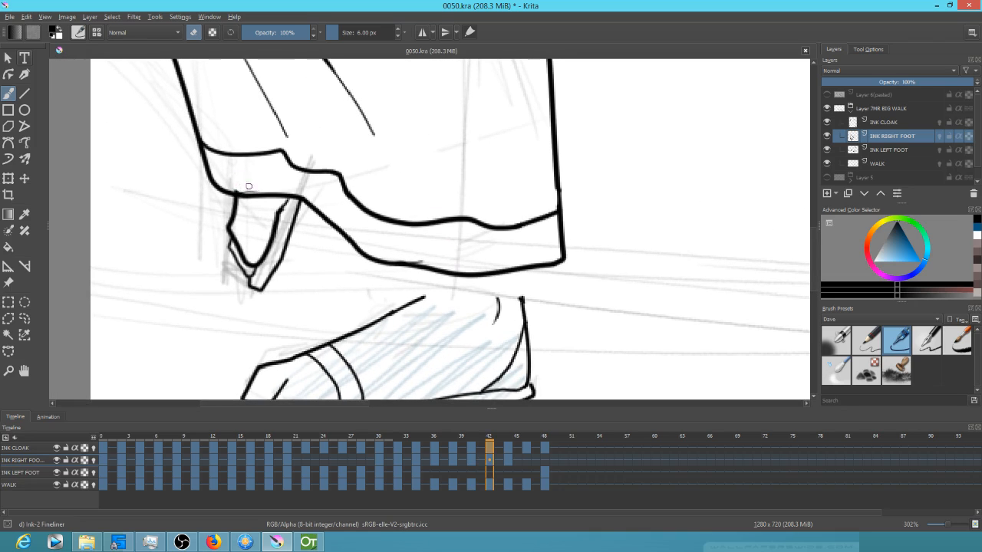
key(Right)
key(Right)
mouse_move(250, 178)
mouse_down()
mouse_move(607, 225)
mouse_move(465, 194)
mouse_up()
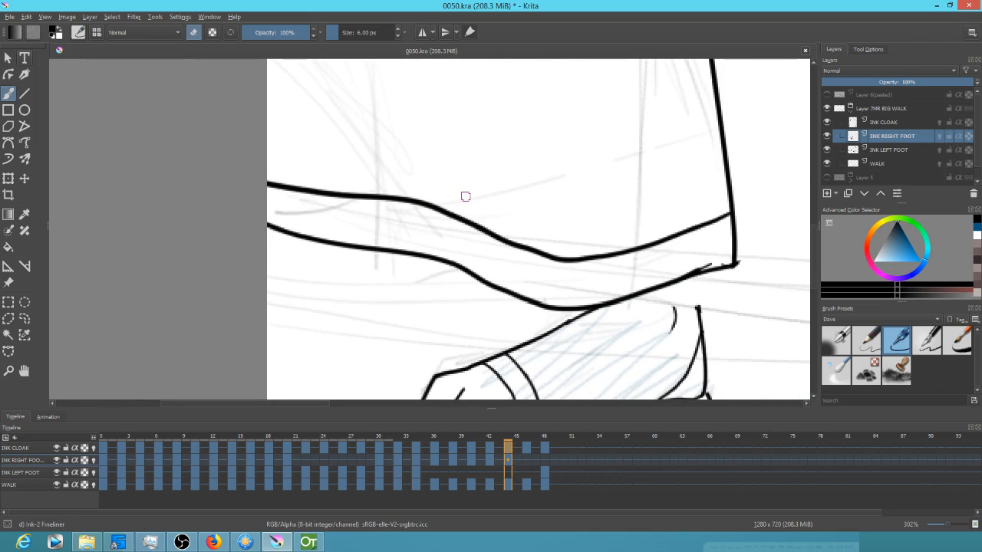
key(Left)
key(Left)
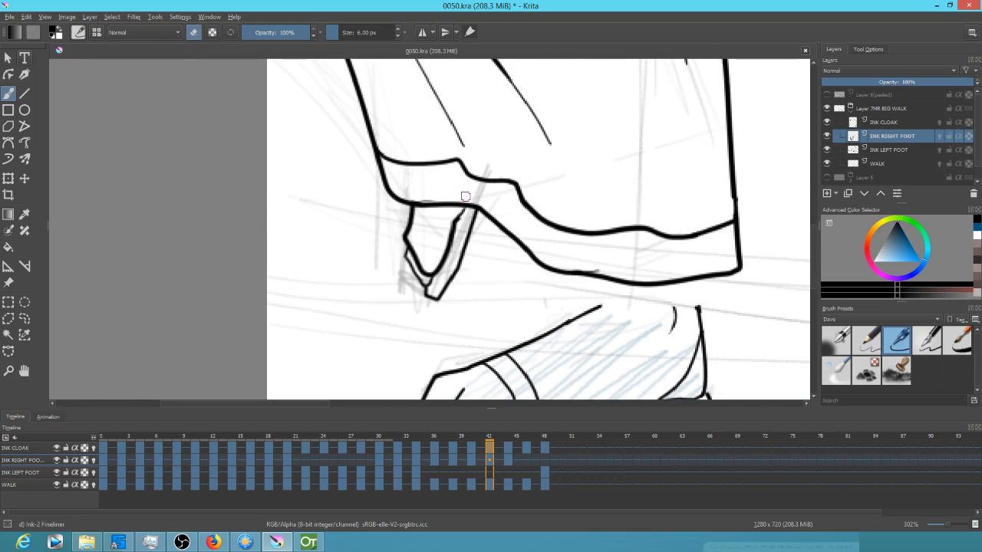
Step: Extend the right foot's front ankle line up to the cloak's hem on frame 0
key(Left)
key(Left)
key(Left)
key(Left)
key(Left)
key(Left)
key(Left)
key(Left)
key(Left)
key(Left)
key(Left)
key(Left)
key(Left)
key(Left)
key(Left)
key(Left)
key(Left)
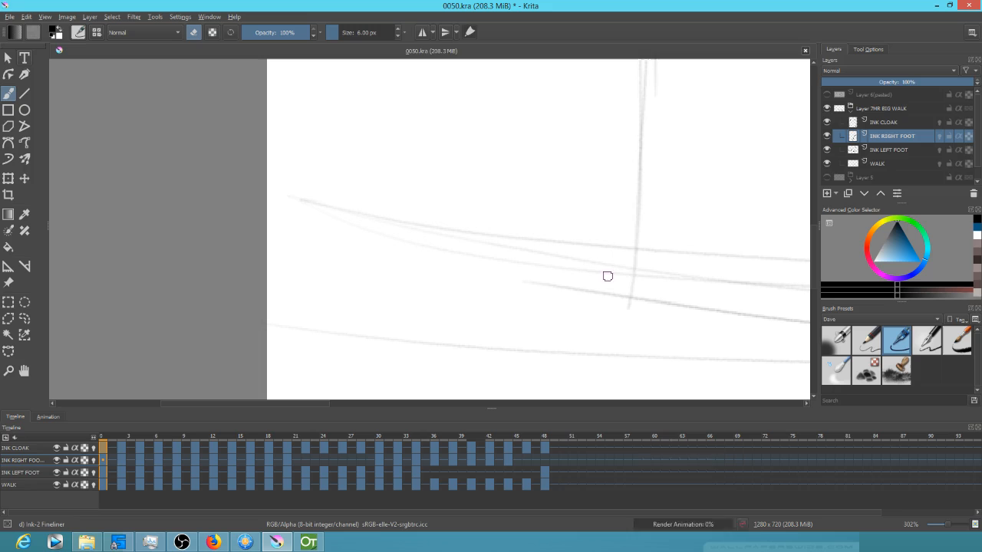
key(e)
drag(586, 283, 241, 286)
mouse_move(678, 311)
mouse_down()
mouse_move(233, 279)
mouse_move(148, 300)
mouse_up()
drag(680, 277, 69, 230)
drag(626, 230, 625, 197)
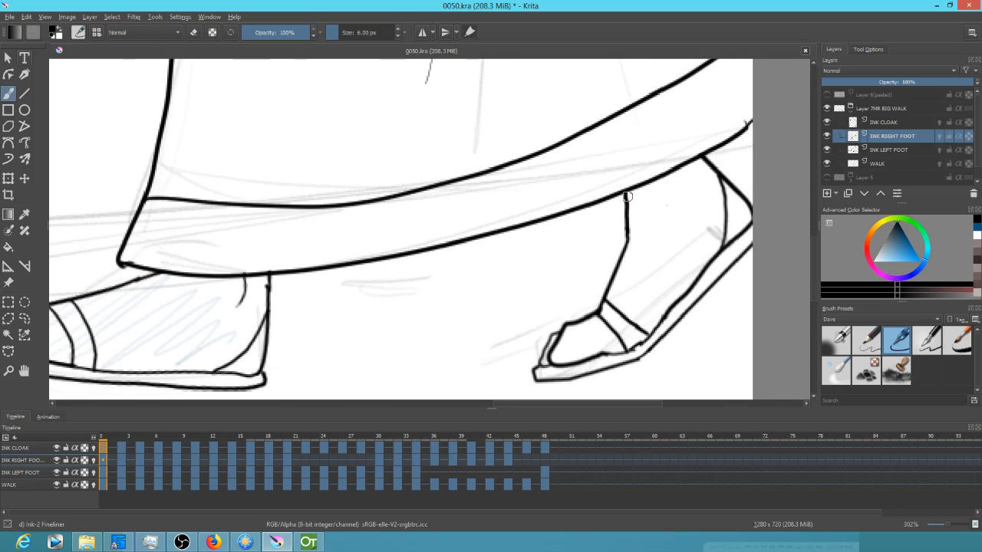
Step: Extend the right foot's front ankle line up to the cloak's hem on frames 2 and 4
key(Right)
key(Right)
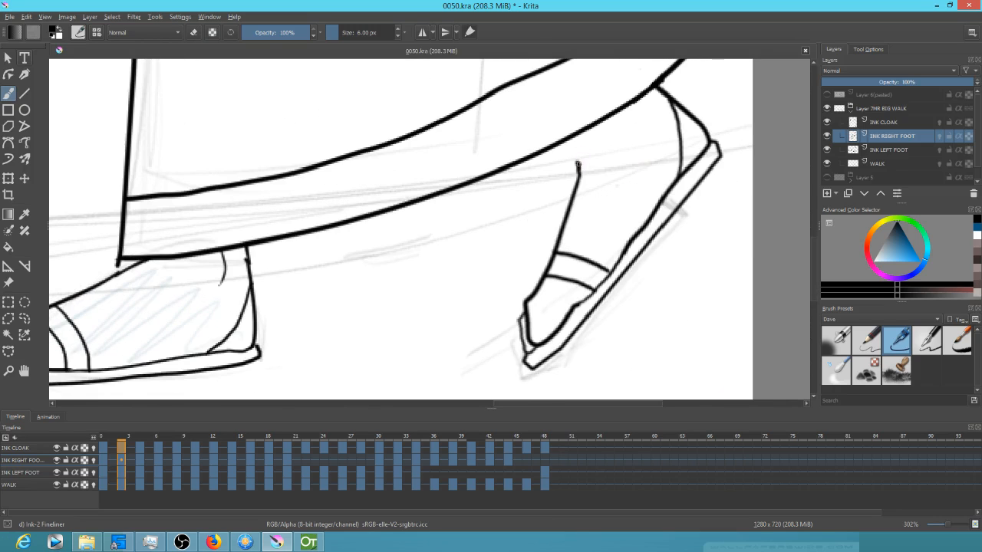
key(Right)
key(Right)
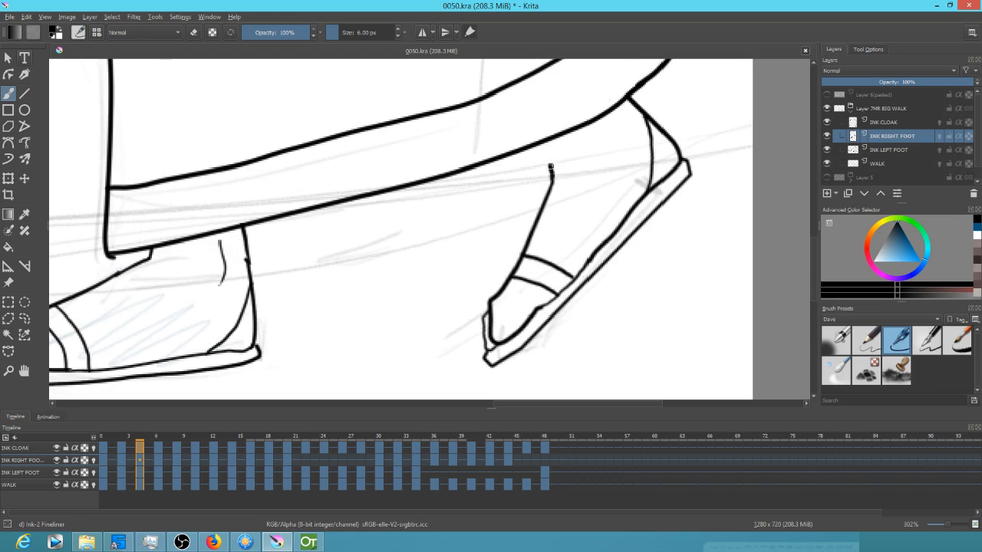
Step: Step through frames 6 to 20 to check where the right foot's ankle and heel lines meet the cloak's hem
key(Right)
key(Right)
key(Right)
key(Right)
key(Right)
key(Right)
key(Right)
key(Right)
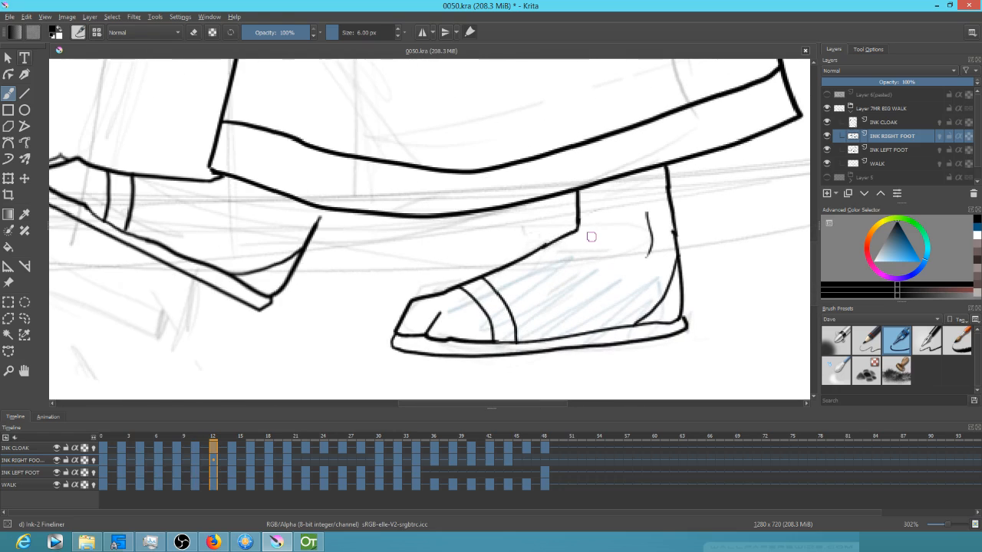
key(Right)
key(Right)
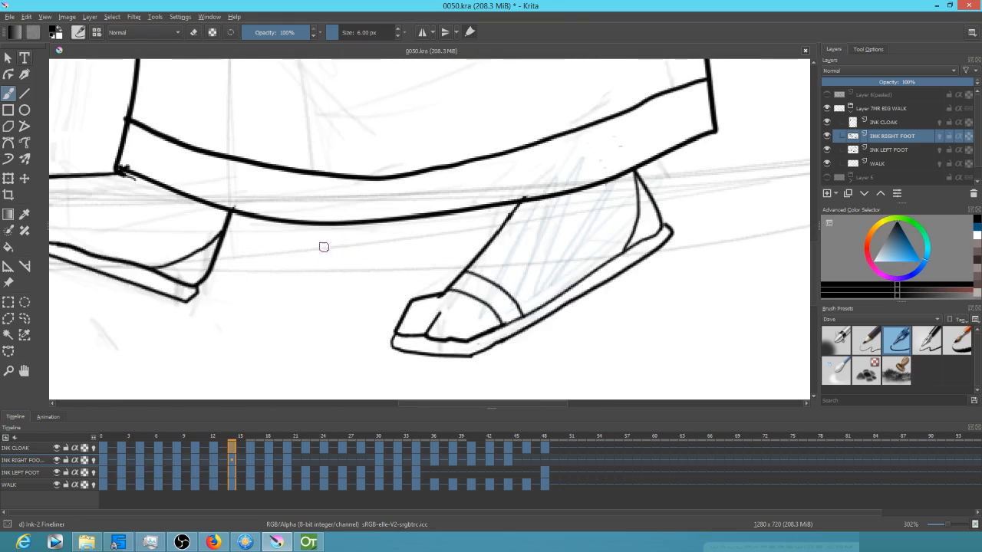
key(Right)
key(Right)
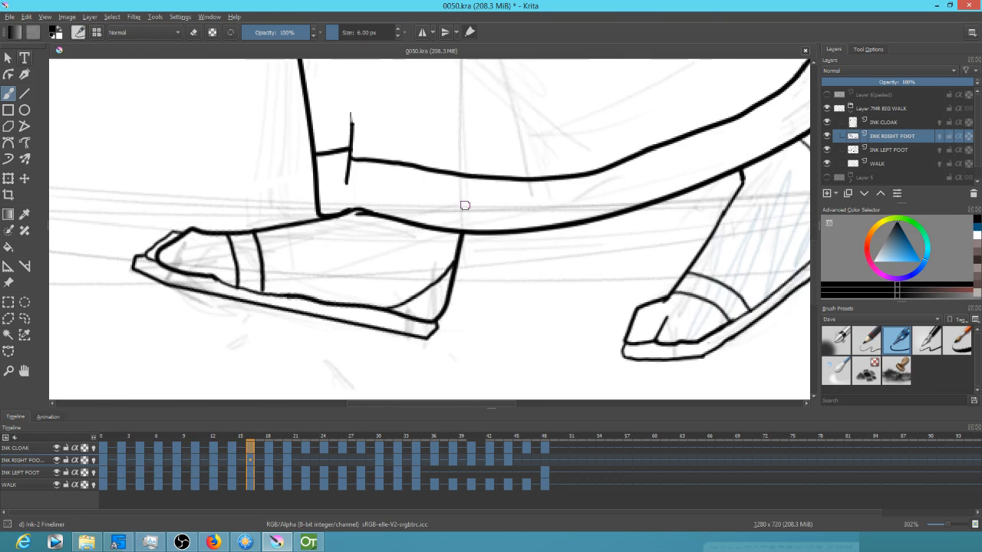
key(Right)
key(Right)
key(Left)
key(Right)
key(Right)
mouse_move(401, 258)
mouse_down()
mouse_move(813, 231)
mouse_move(774, 247)
mouse_move(526, 284)
mouse_move(299, 306)
mouse_up()
key(Left)
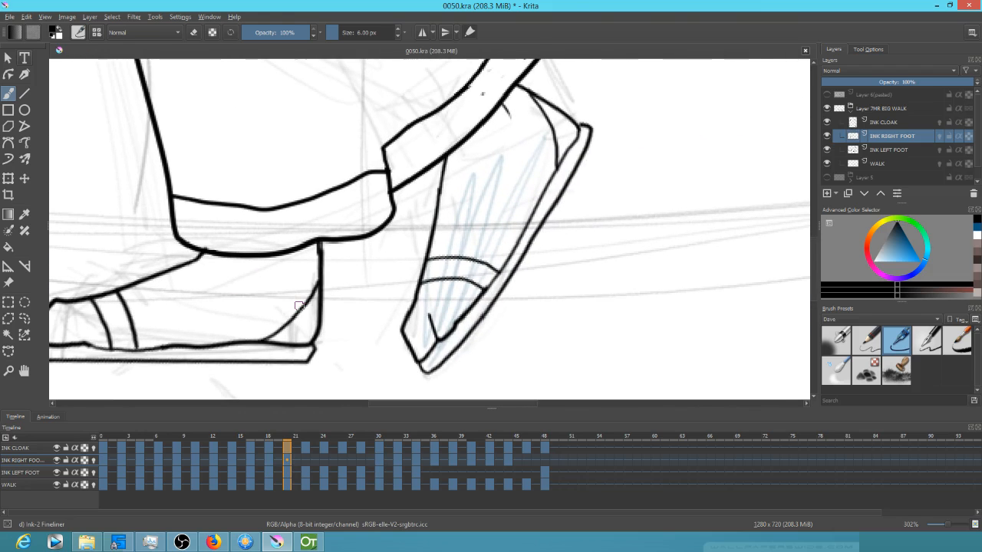
Step: Step through the remaining right foot frames up to 44 to check for gaps between the ankle lines and the hem
drag(513, 313, 599, 293)
key(Right)
drag(446, 300, 607, 283)
key(Right)
key(Right)
key(Right)
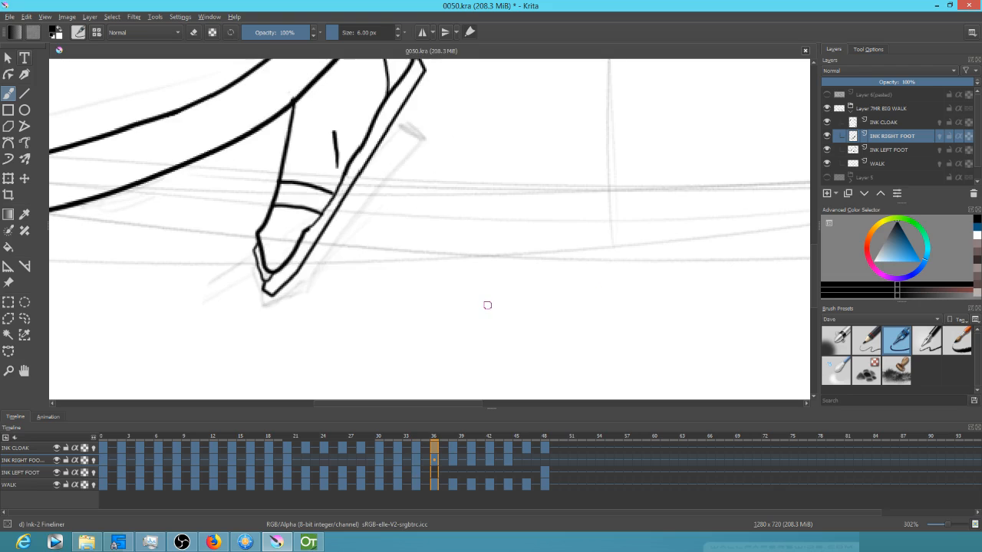
drag(487, 305, 652, 329)
key(Right)
key(Right)
key(Right)
drag(380, 339, 596, 308)
key(Right)
key(Right)
drag(418, 299, 616, 272)
key(Right)
key(Right)
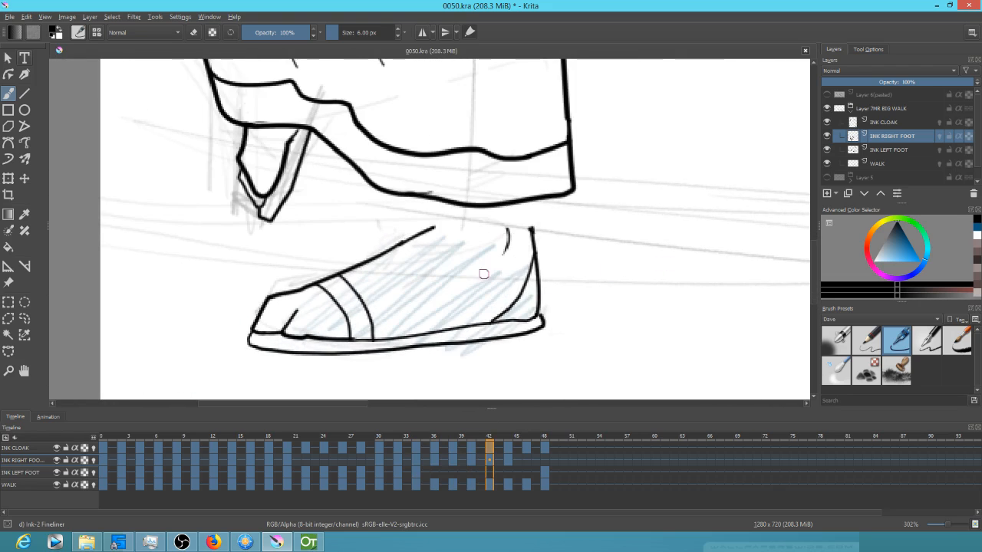
drag(482, 273, 619, 303)
key(Right)
key(Right)
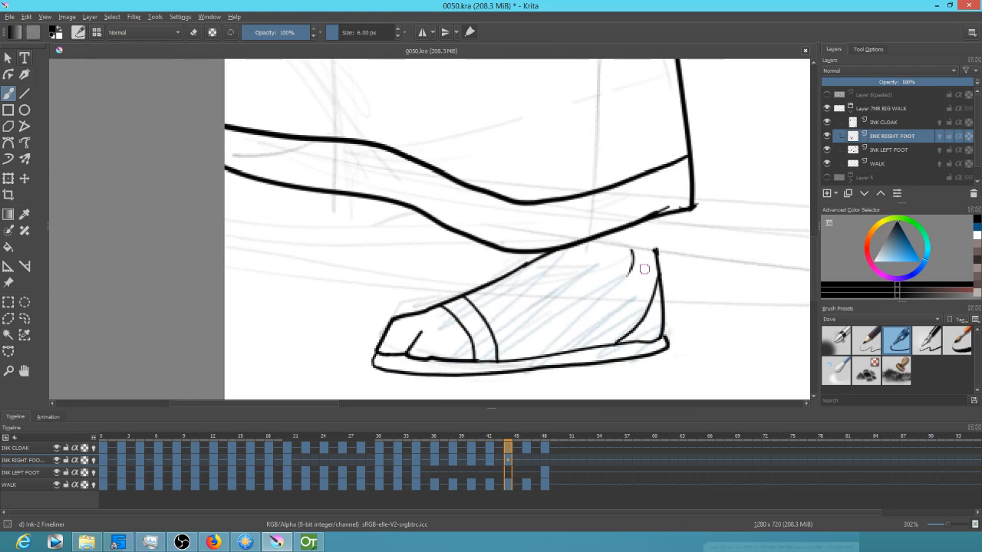
Step: On the INK LEFT FOOT layer, copy the keyframe on frame 34 to frame 36
click(894, 150)
key(Right)
key(Right)
key(Right)
key(Right)
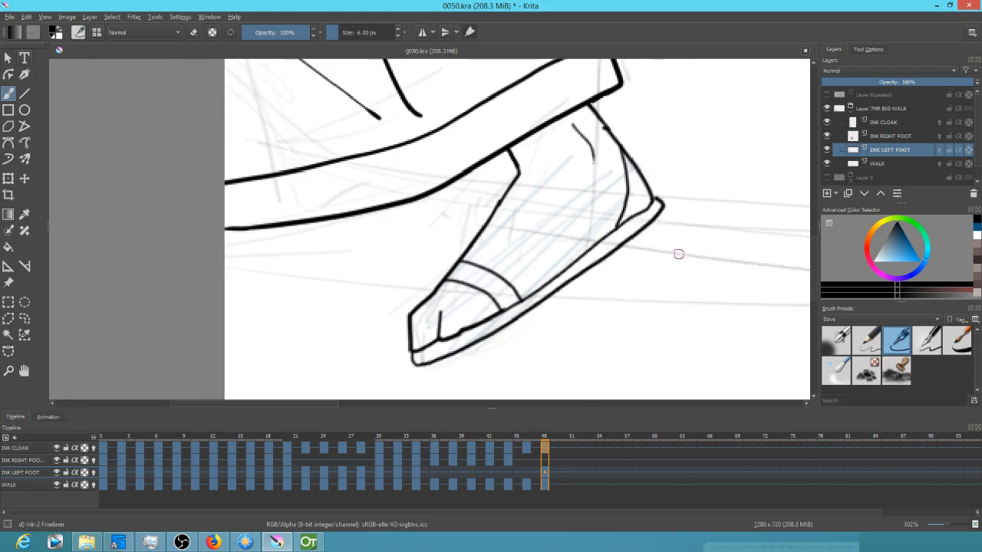
key(Left)
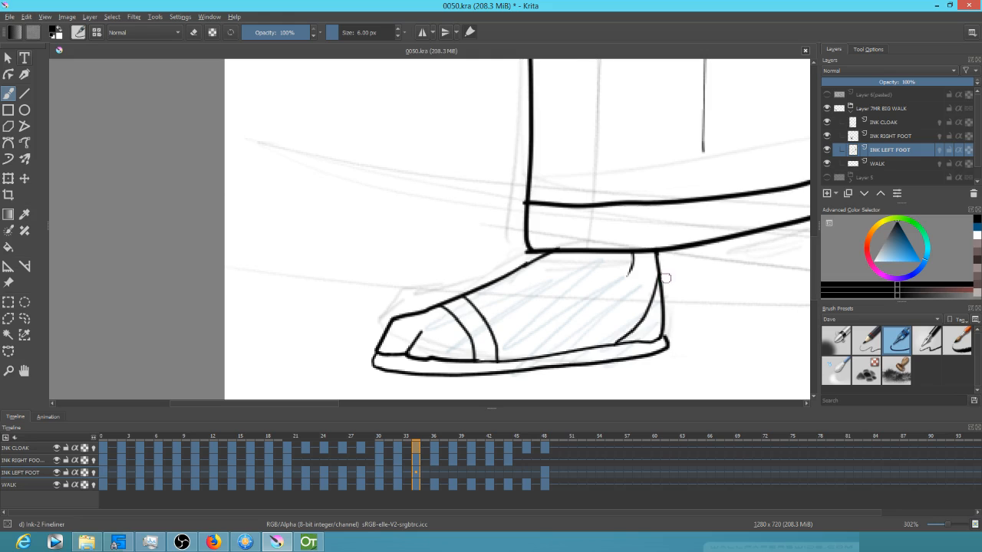
key(Right)
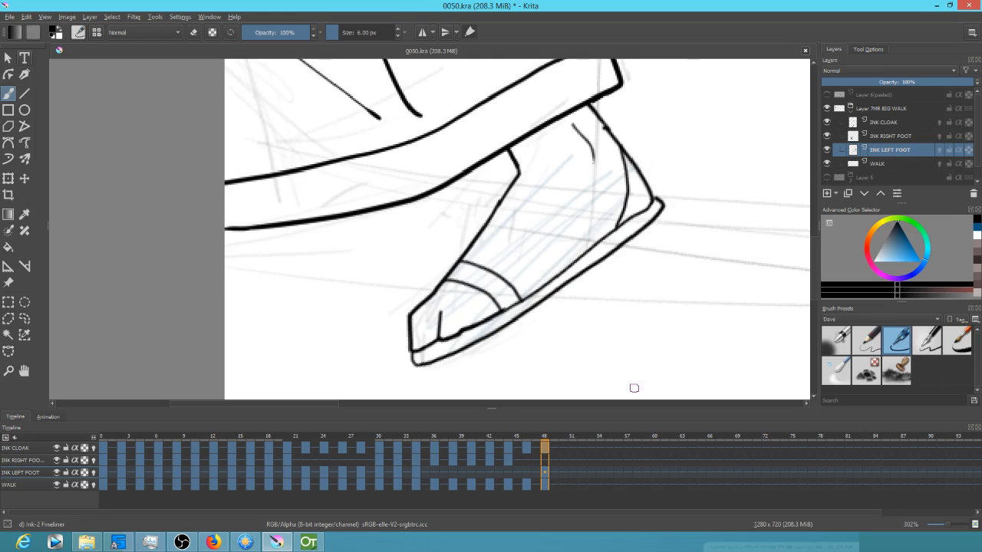
click(416, 474)
mouse_move(700, 288)
mouse_down()
mouse_move(219, 300)
mouse_move(391, 296)
mouse_move(627, 272)
mouse_up()
drag(423, 433, 435, 466)
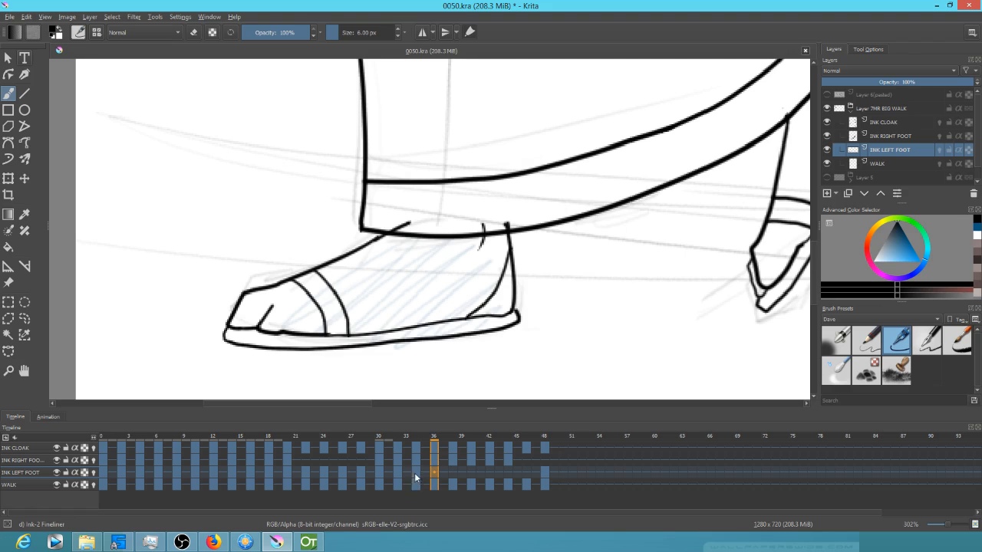
click(417, 473)
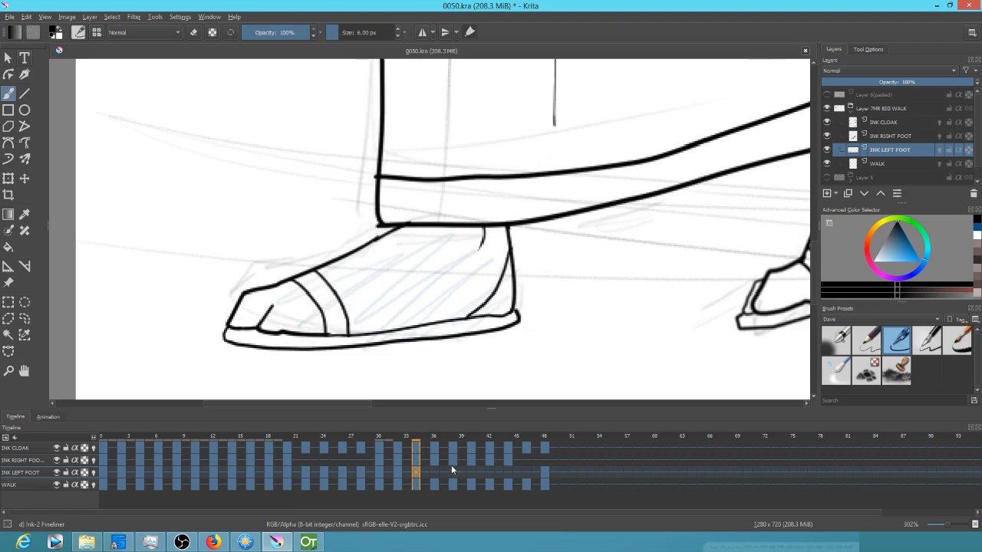
click(435, 473)
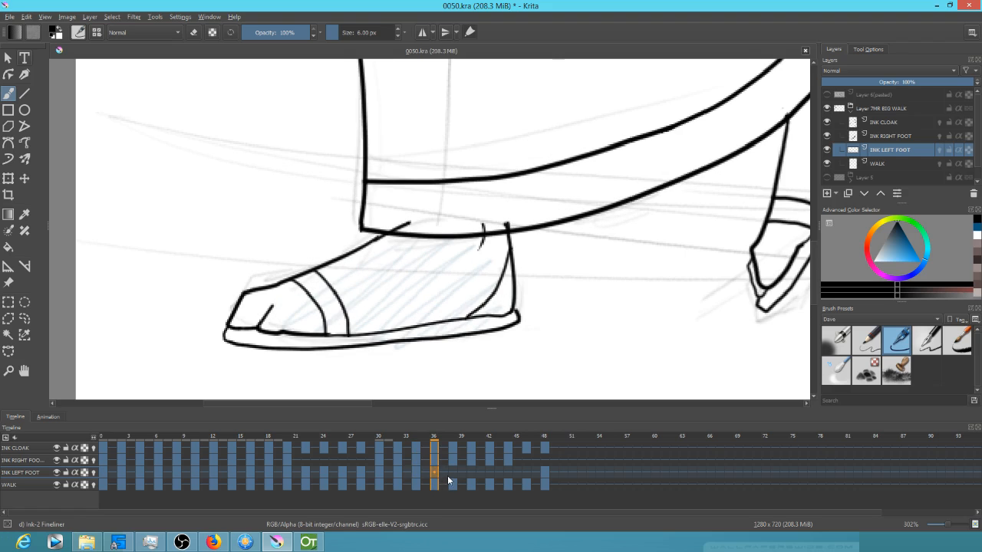
Step: Erase the left foot's front ankle, ankle crease and heel line overshoots above the cloak's hem on frame 36
key(e)
drag(483, 224, 493, 231)
drag(416, 220, 409, 222)
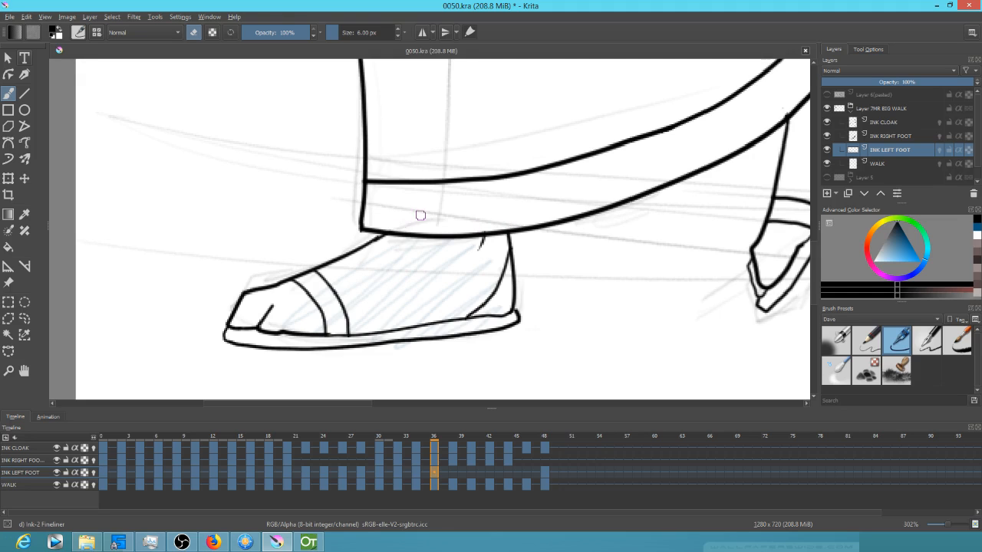
Step: Copy the left foot's keyframe from frame 36 to frame 38 and extend its front ankle and heel lines up to the hem
click(452, 472)
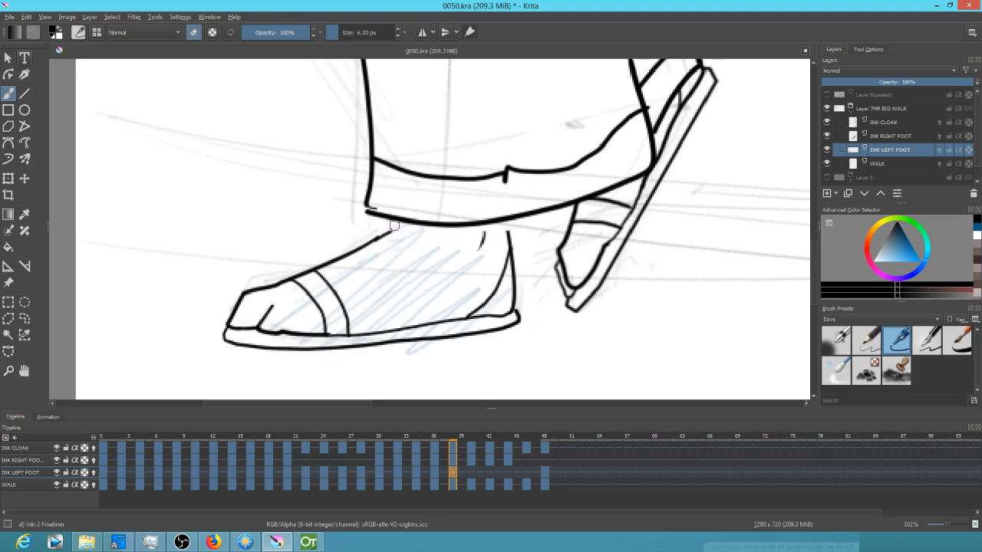
key(e)
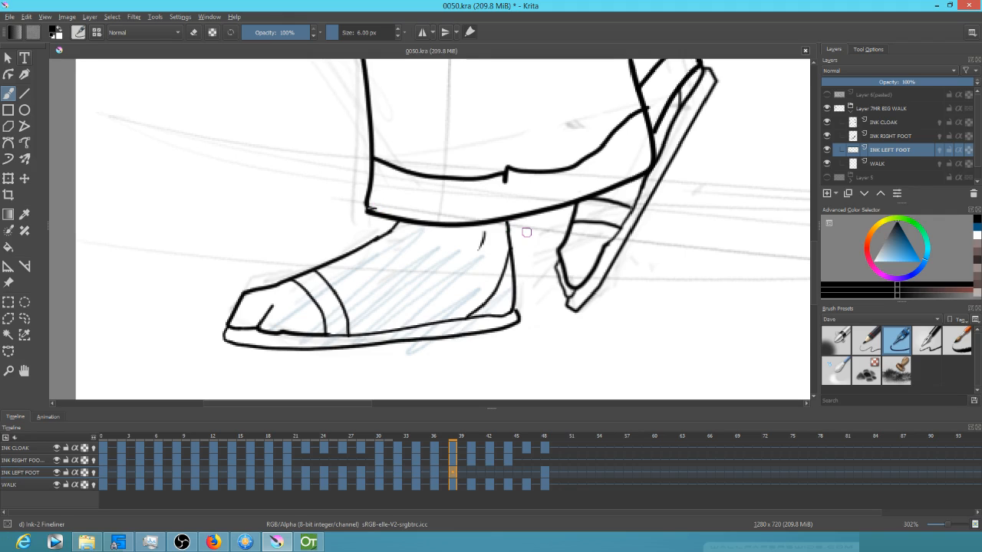
Step: Copy the left foot's keyframe from frame 38 to frame 40 and erase the front ankle line's overshoot above the hem
key(period)
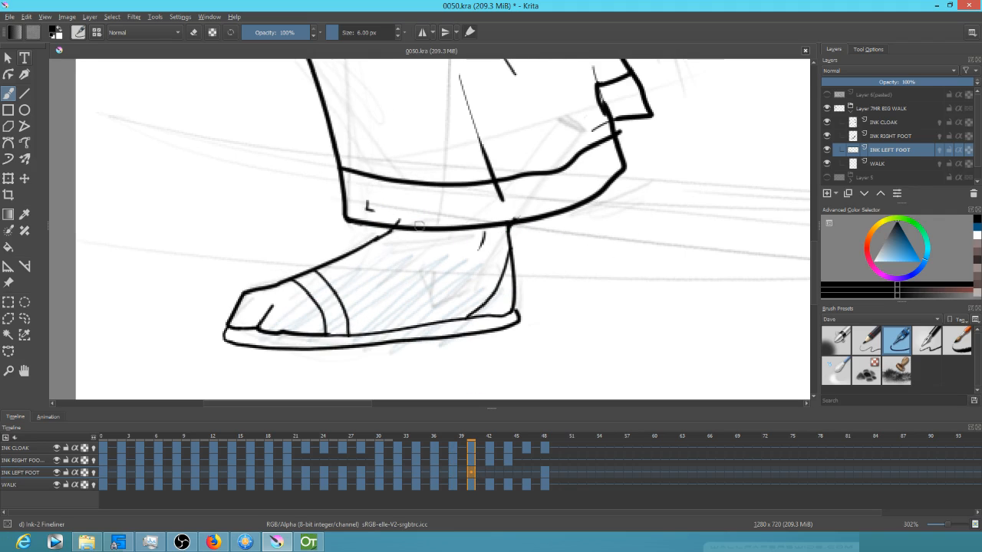
click(458, 478)
click(471, 466)
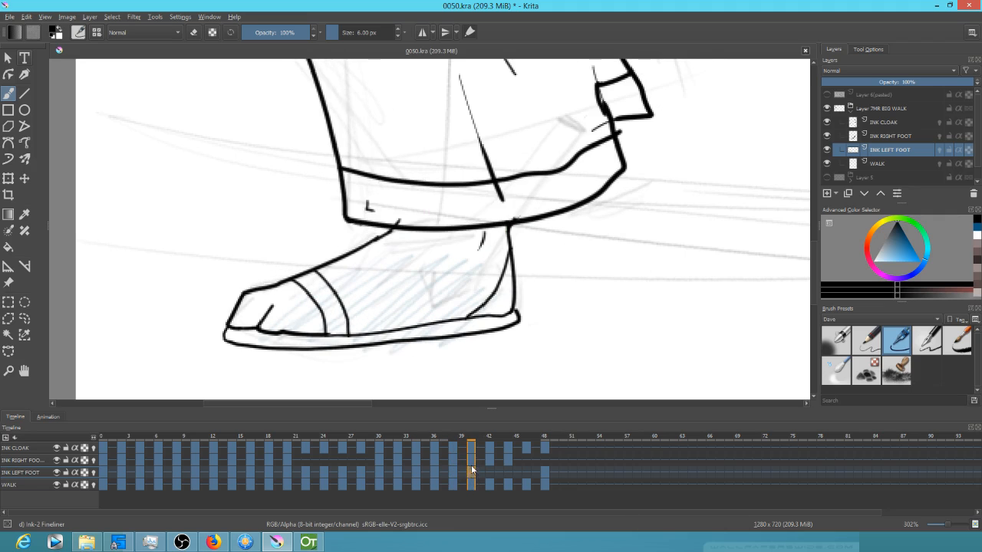
key(e)
Step: Copy the left foot's keyframe from frame 40 to frame 42 and erase the stray L-shaped mark above the foot
click(491, 473)
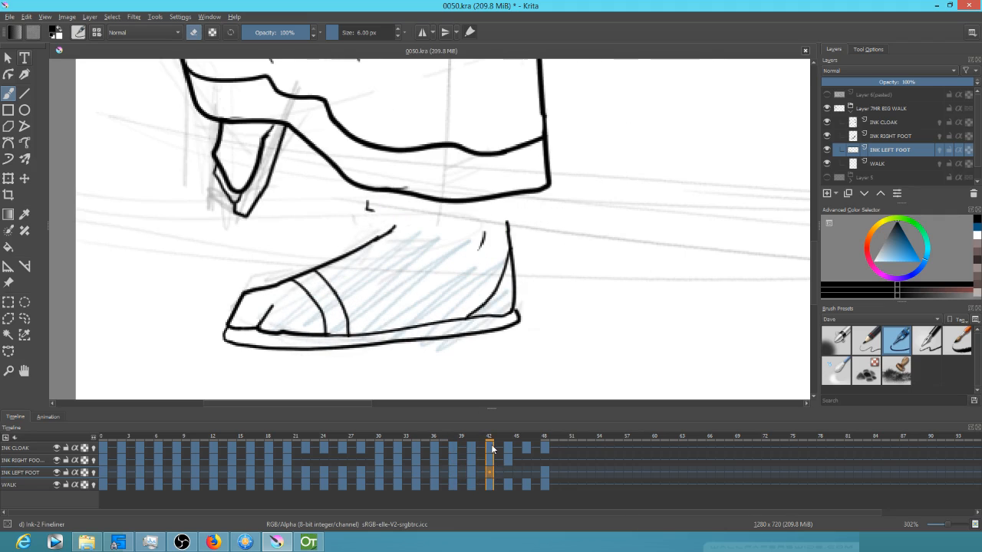
click(470, 471)
click(490, 473)
key(e)
mouse_move(377, 210)
mouse_down()
mouse_move(368, 212)
mouse_move(380, 211)
mouse_up()
Step: Extend the left foot's front ankle and heel lines up to the cloak's hem on frame 42
key(e)
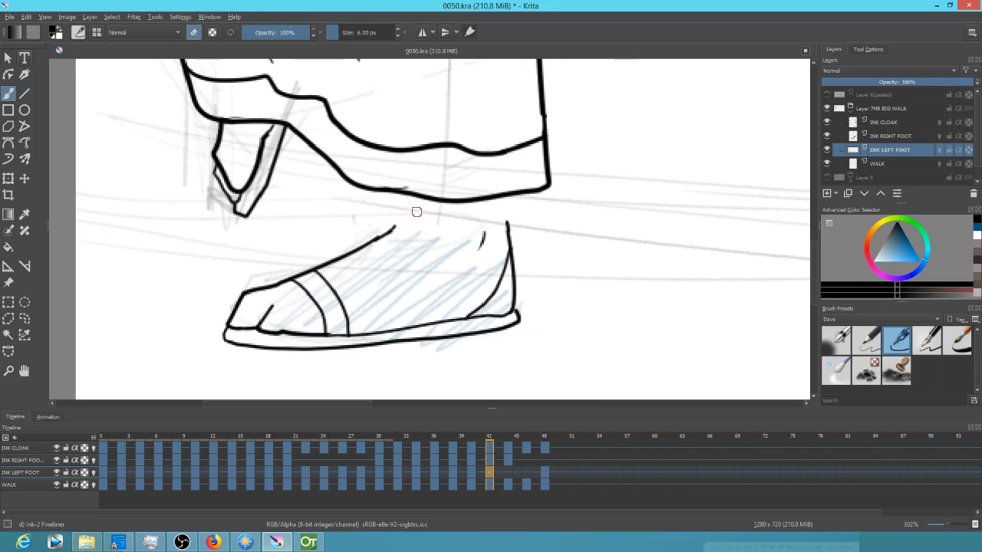
key(e)
drag(394, 227, 406, 189)
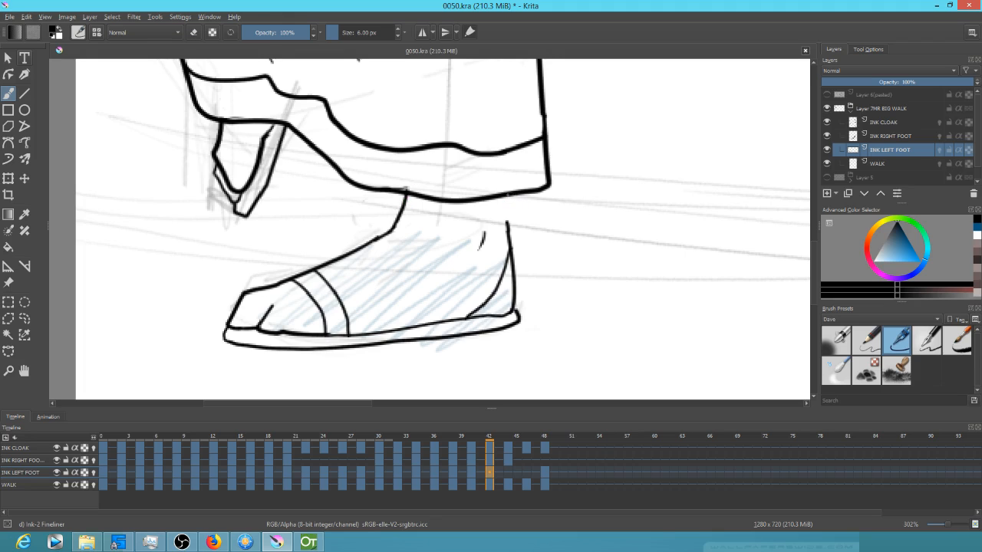
Step: Copy the left foot's keyframe from frame 42 to frame 44 and erase the front ankle line's overshoot above the cloak's hem
click(508, 474)
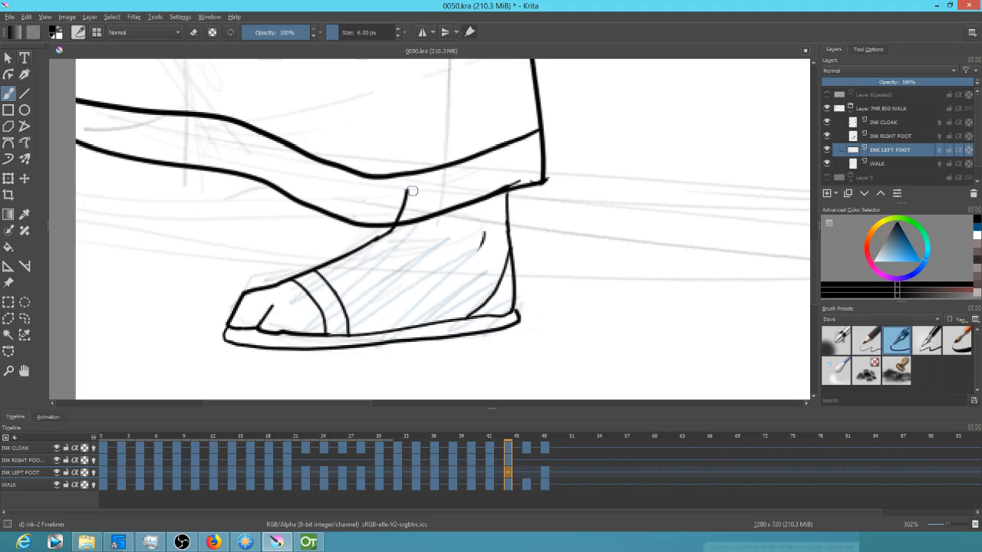
click(491, 474)
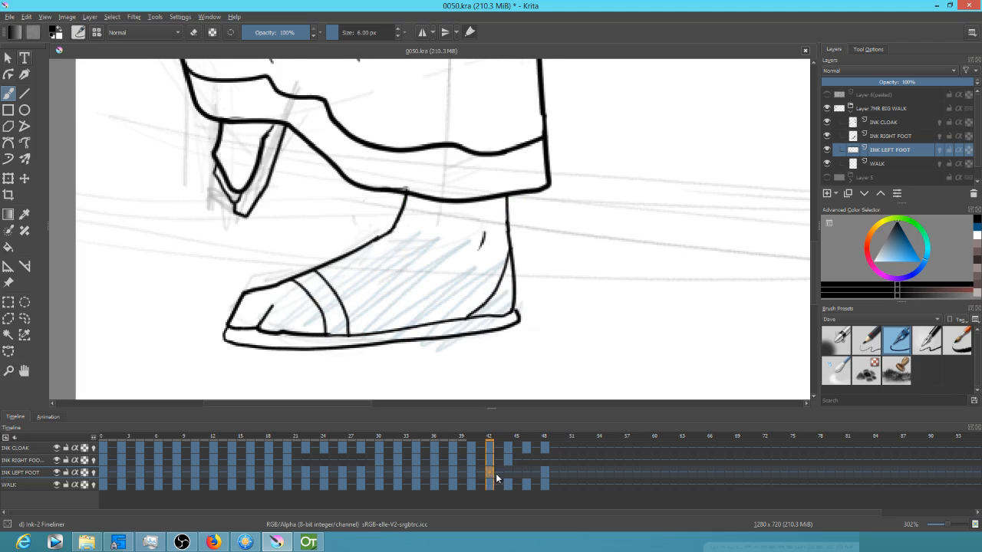
click(510, 474)
key(e)
drag(406, 204, 395, 215)
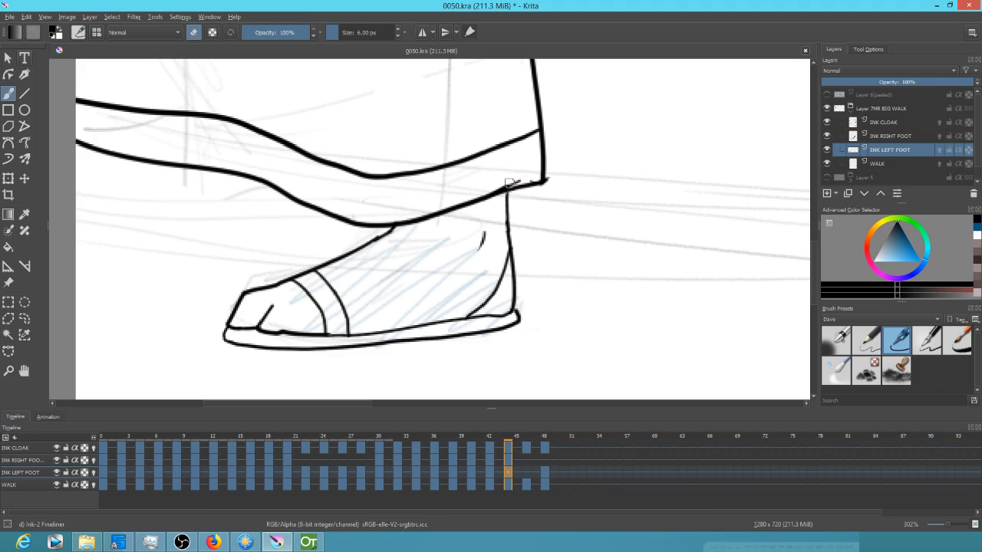
Step: Copy the left foot's keyframe from frame 44 to frame 46 and extend its front ankle and heel lines up to the hem
click(526, 472)
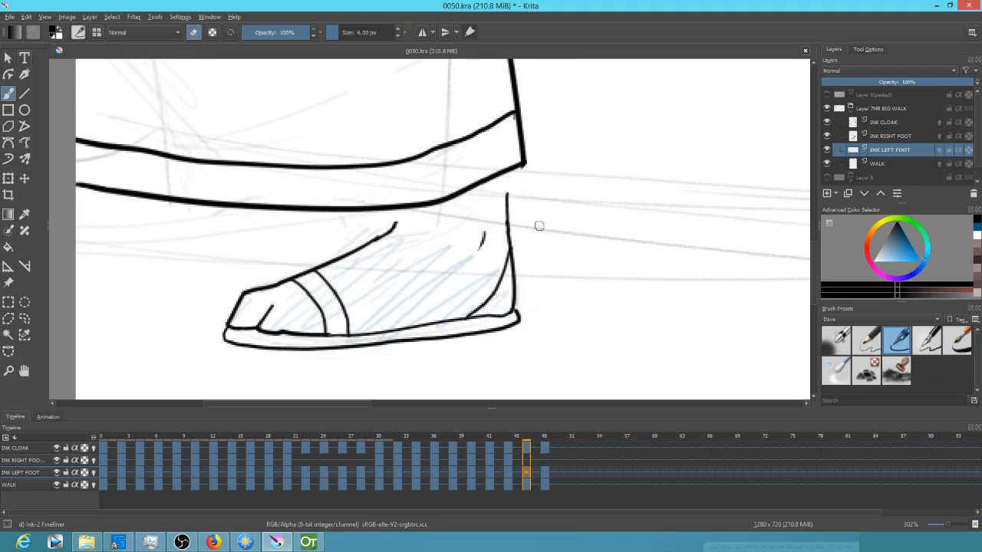
click(510, 471)
click(524, 470)
key(e)
drag(396, 210, 395, 222)
drag(509, 176, 507, 196)
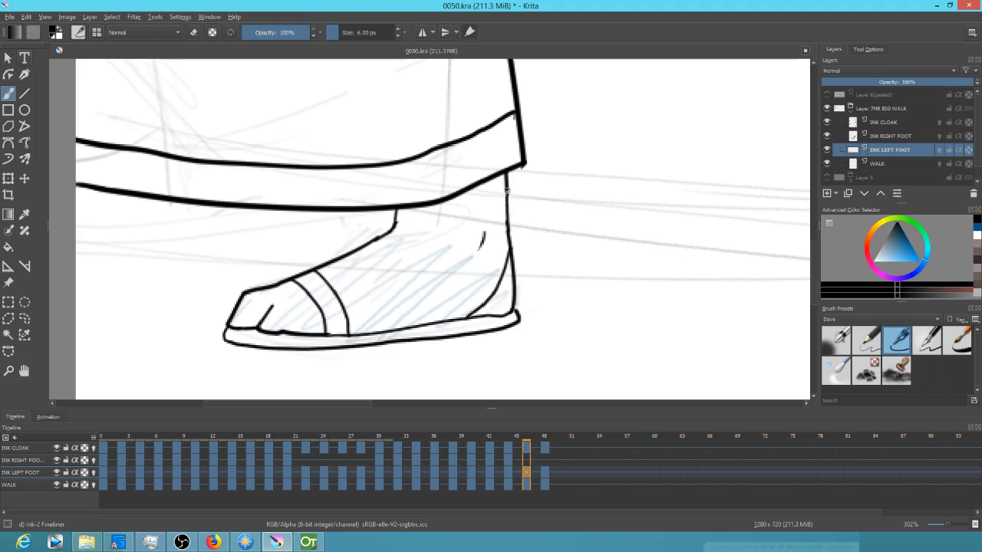
Step: Copy the right foot's keyframe from frame 20 to frame 22 on the INK RIGHT FOOT layer
click(544, 475)
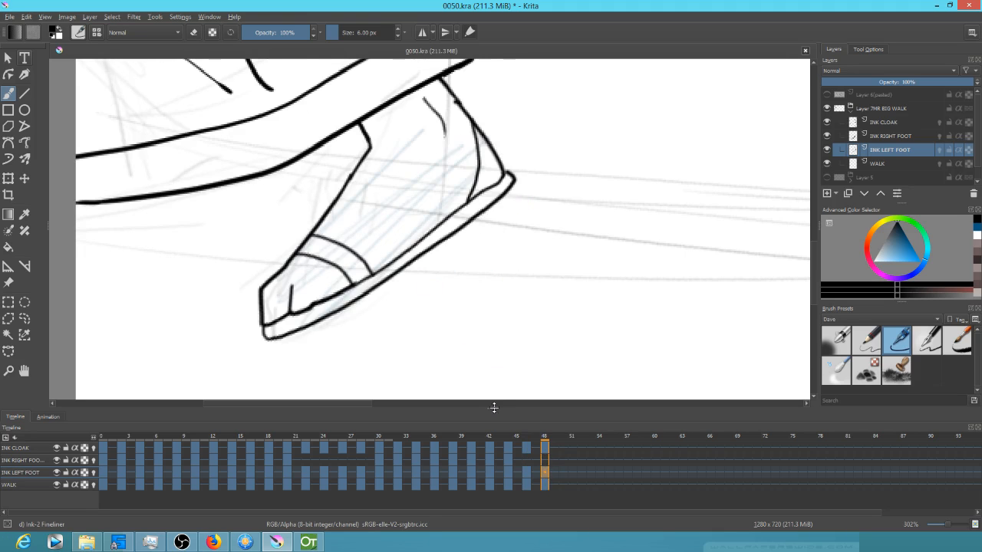
scroll(537, 346, down, 3)
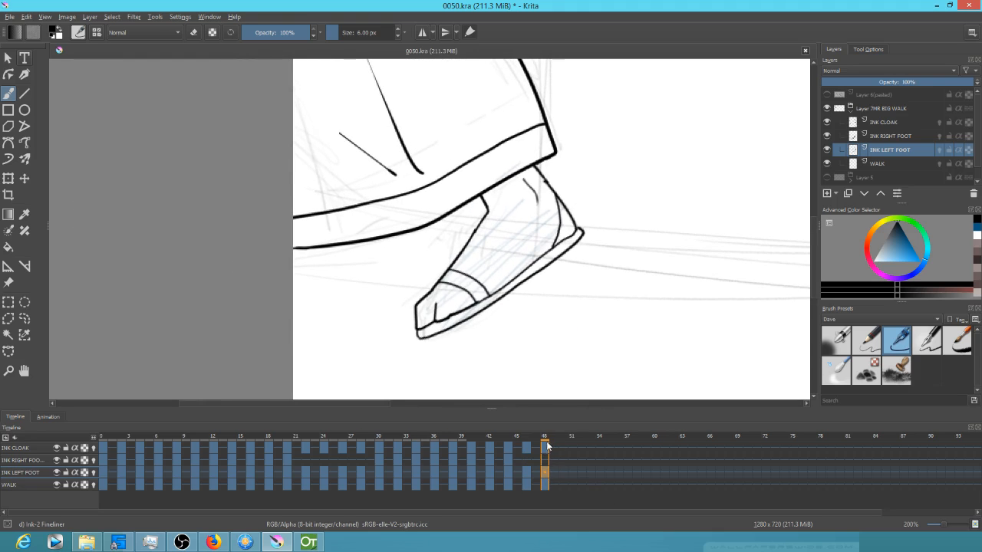
drag(545, 436, 364, 443)
drag(574, 369, 334, 373)
drag(296, 438, 311, 442)
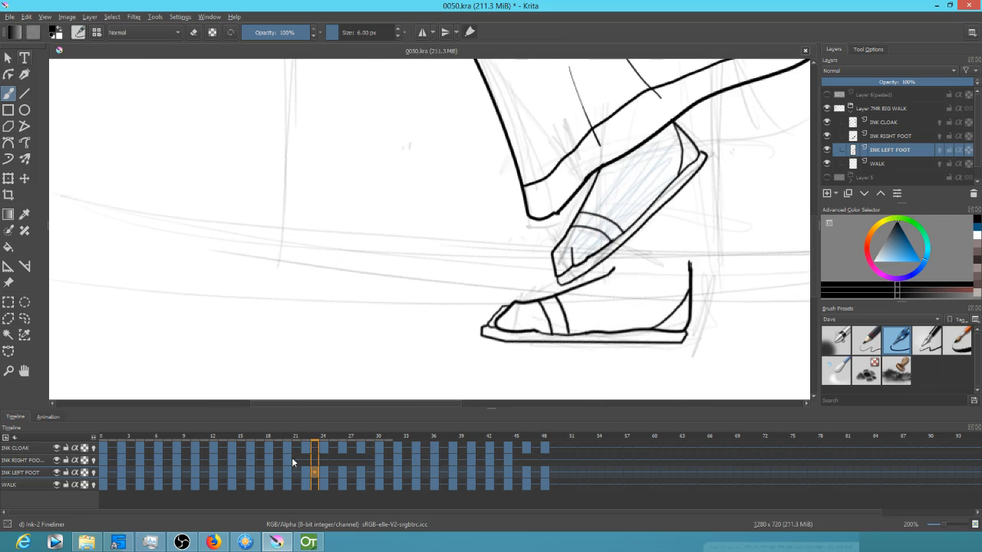
click(288, 459)
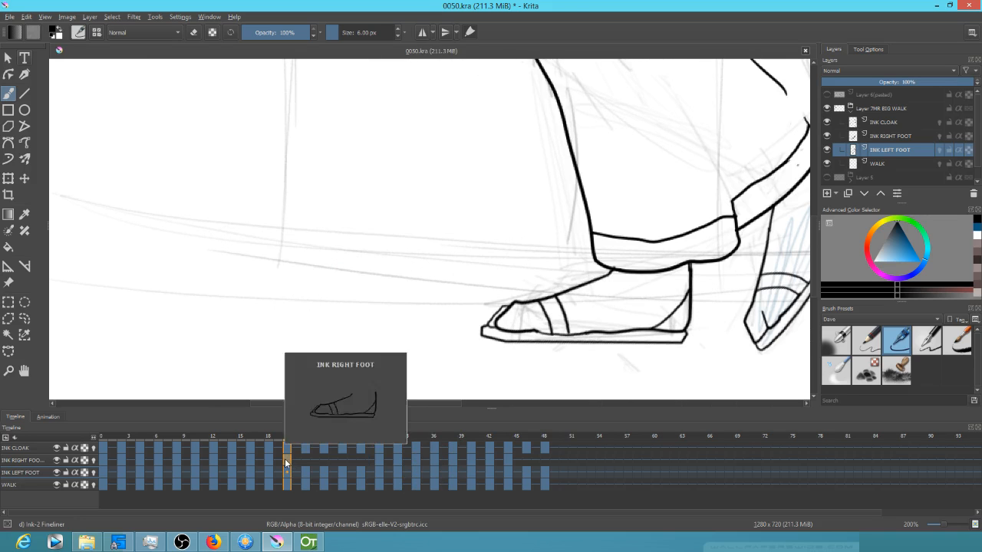
click(910, 140)
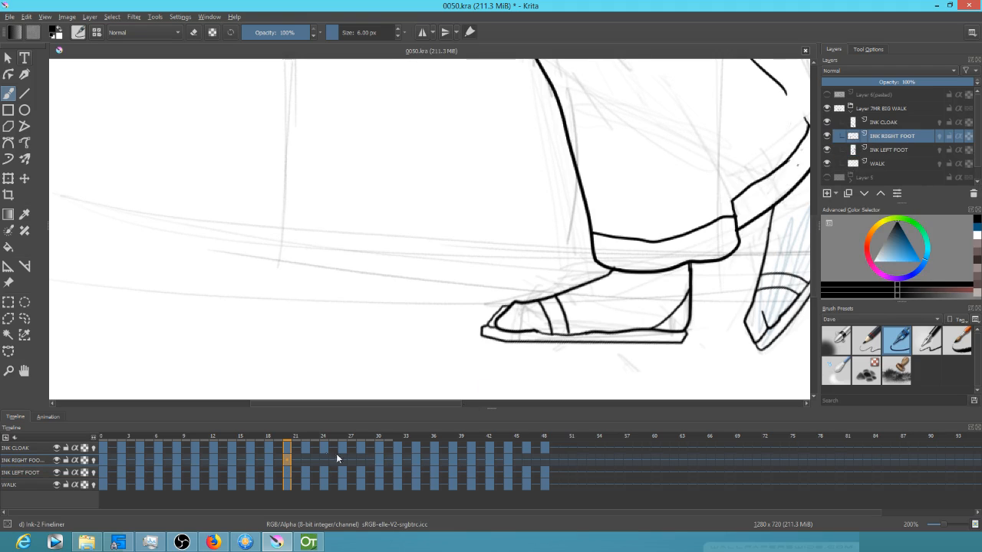
click(306, 460)
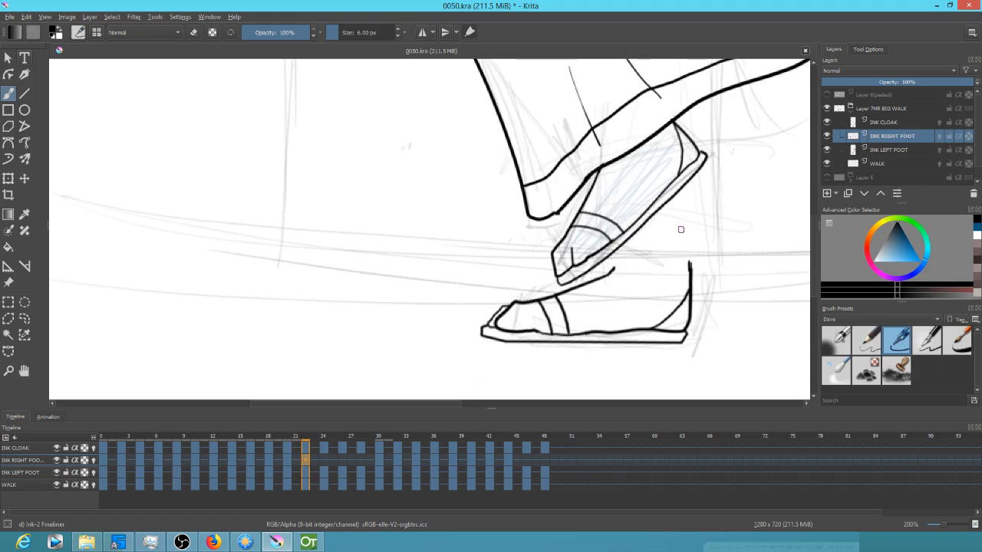
Step: Extend the right foot's heel and front ankle lines on frame 22 up behind the other foot, continuing the heel line to the hem
drag(691, 267, 691, 175)
drag(613, 270, 622, 257)
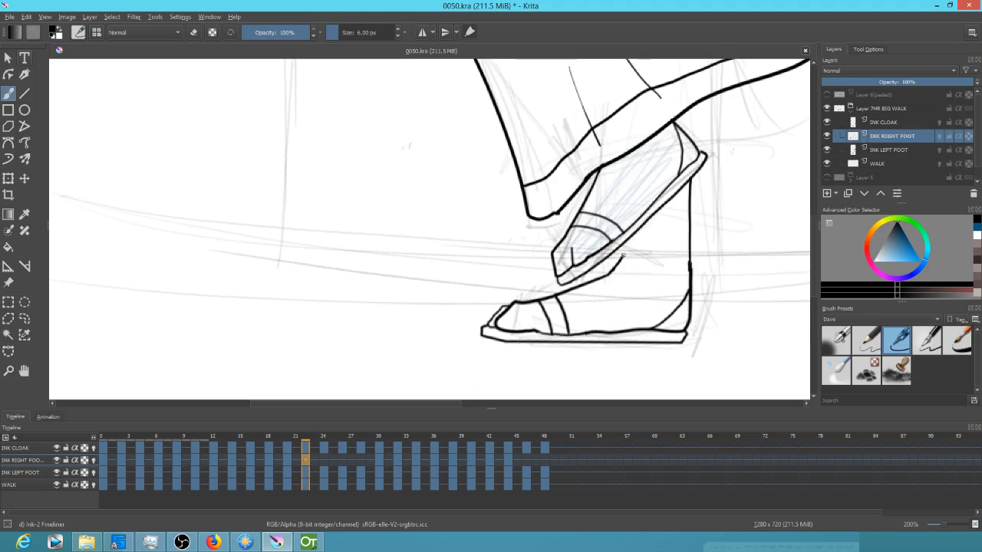
drag(698, 145, 698, 101)
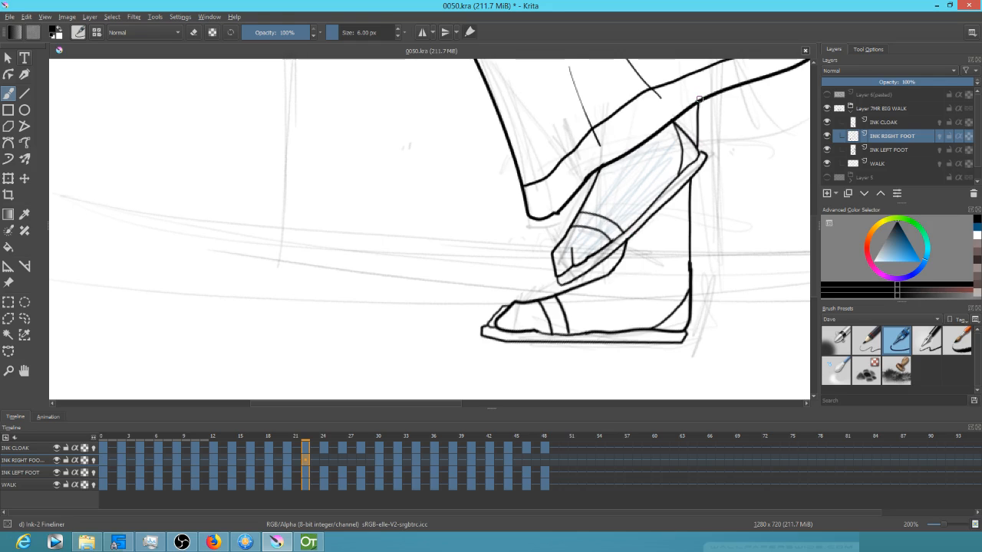
Step: Copy the right foot's keyframe from frame 20 to frame 24 and erase the heel line's overshoot above the hem
click(324, 460)
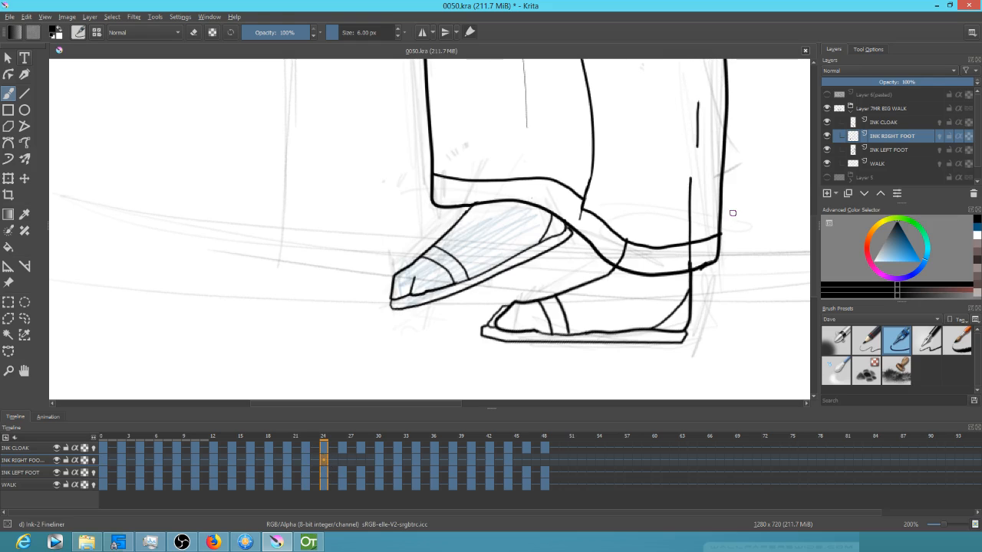
click(289, 461)
click(323, 461)
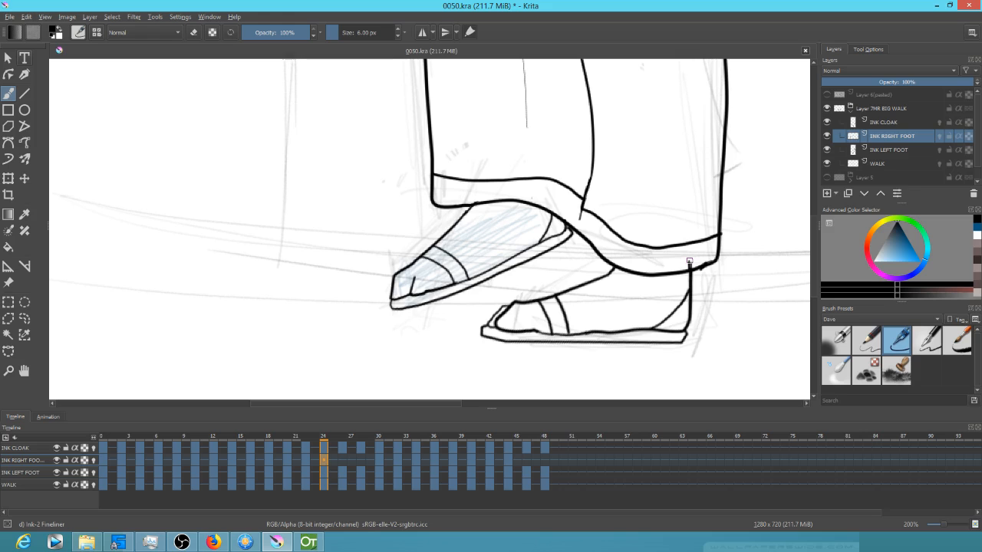
key(e)
click(344, 461)
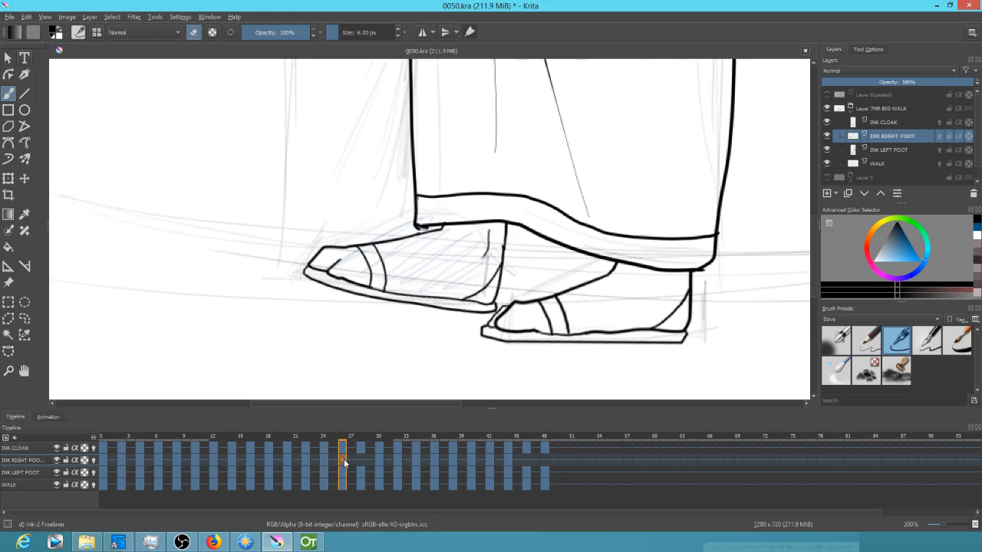
Step: Copy the right foot's keyframe from frame 24 to frame 28
click(359, 460)
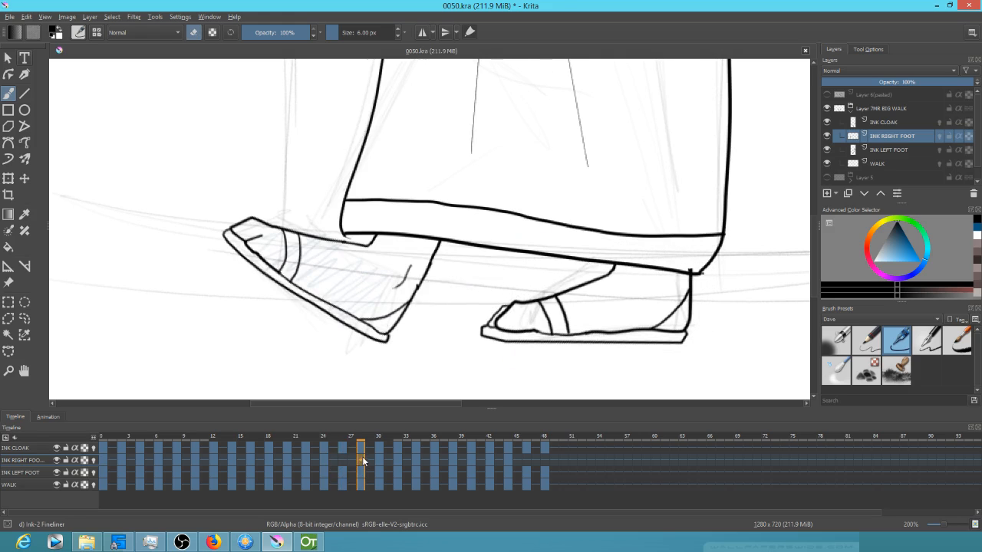
click(326, 459)
click(359, 461)
Step: Hide the WALK sketch layer and save the document with frame 0 active
scroll(563, 228, down, 2)
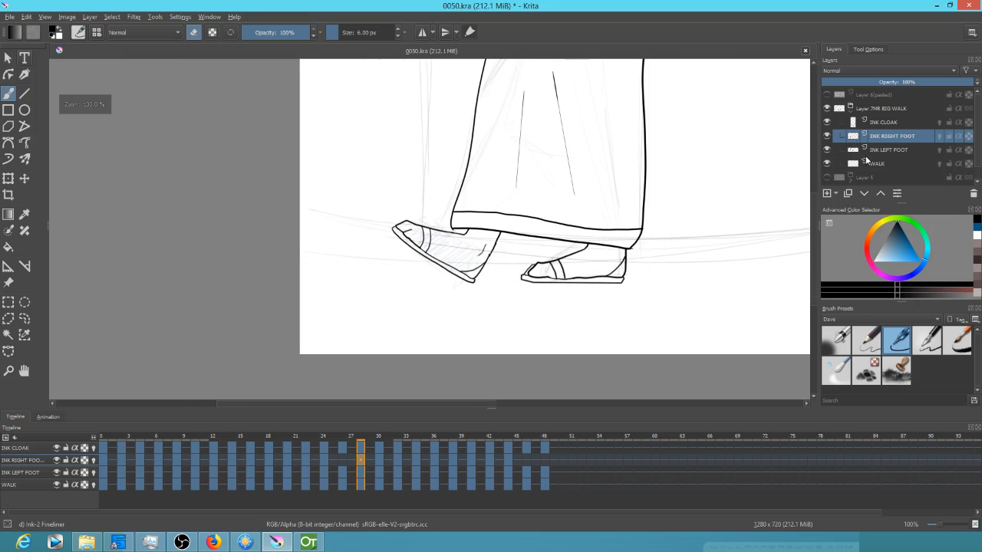
click(827, 164)
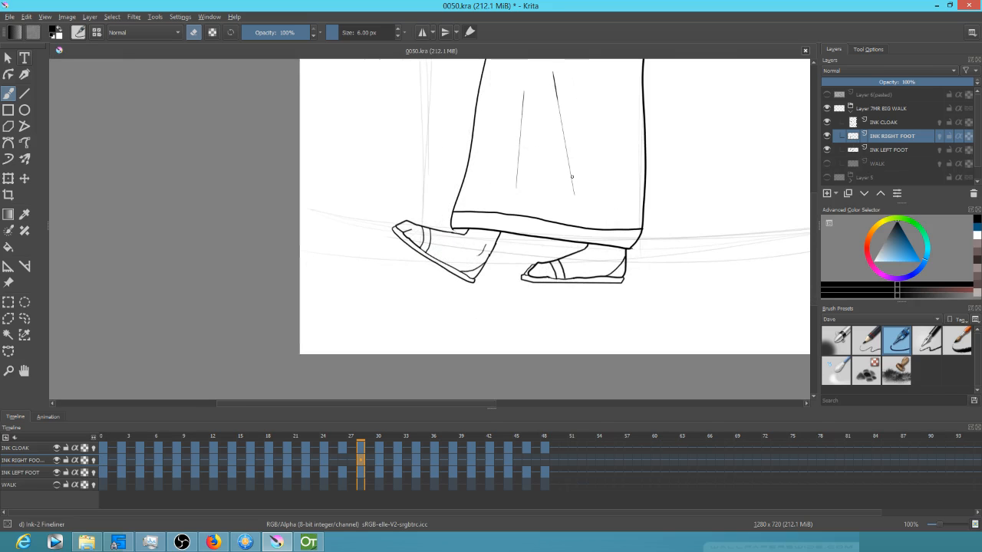
scroll(860, 159, down, 1)
scroll(645, 182, down, 1)
drag(710, 187, 650, 270)
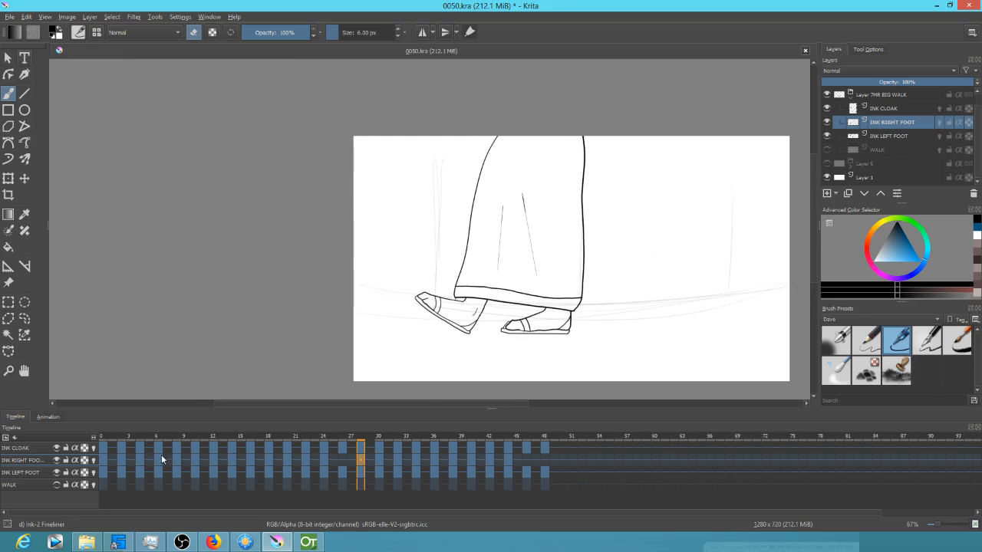
click(106, 444)
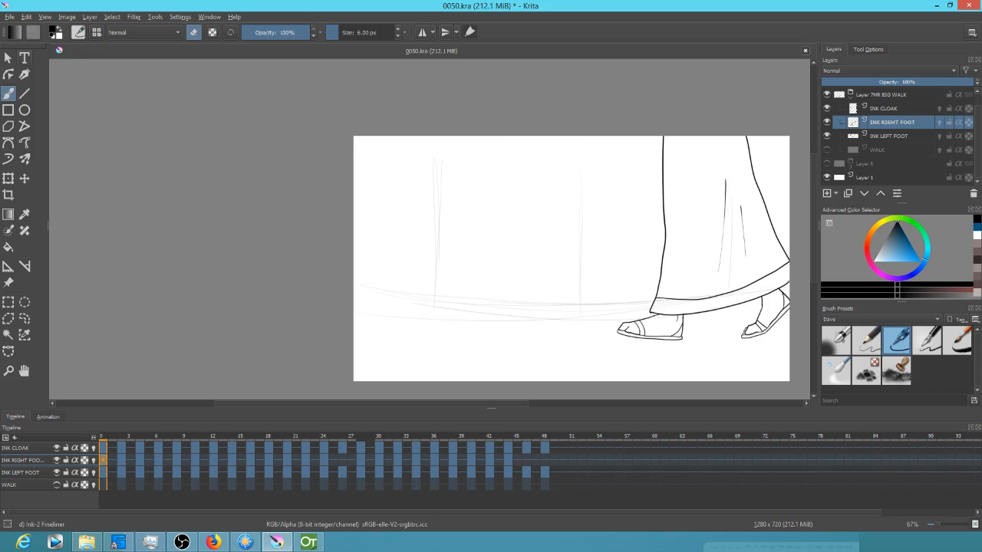
click(9, 17)
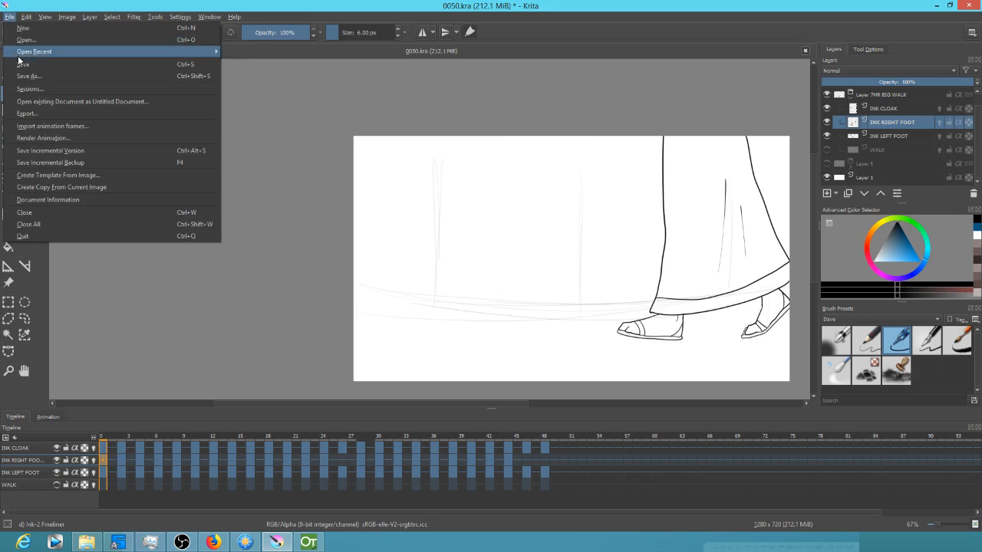
click(22, 65)
Step: Play the inked walk animation from frame 0 to check how the feet and cloak move together
scroll(507, 198, down, 1)
scroll(629, 236, up, 1)
drag(642, 239, 591, 237)
key(space)
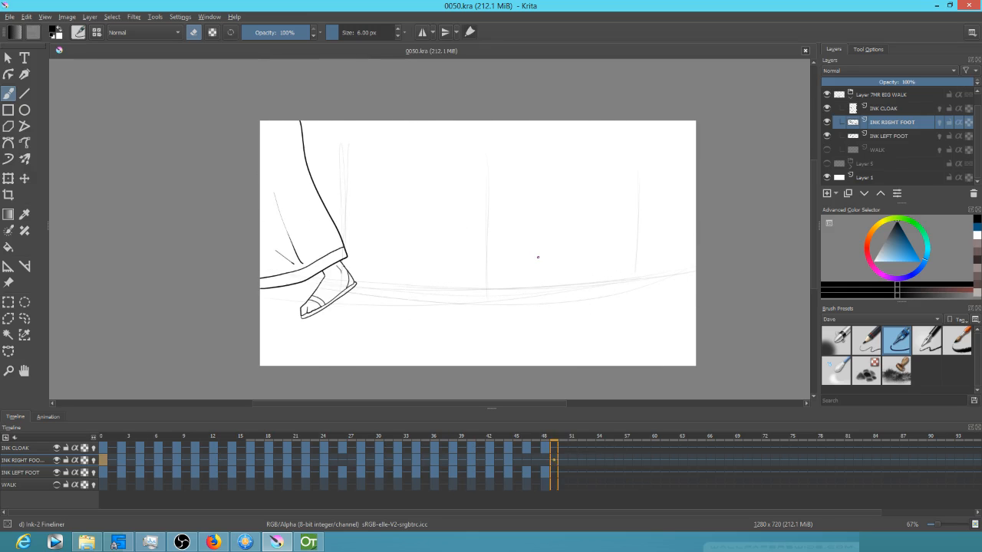
key(space)
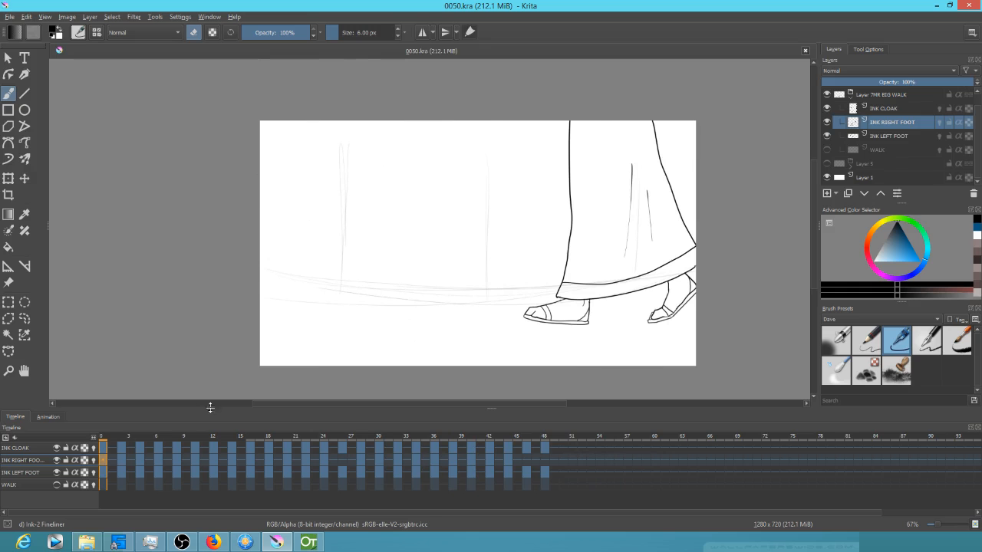
click(102, 446)
key(space)
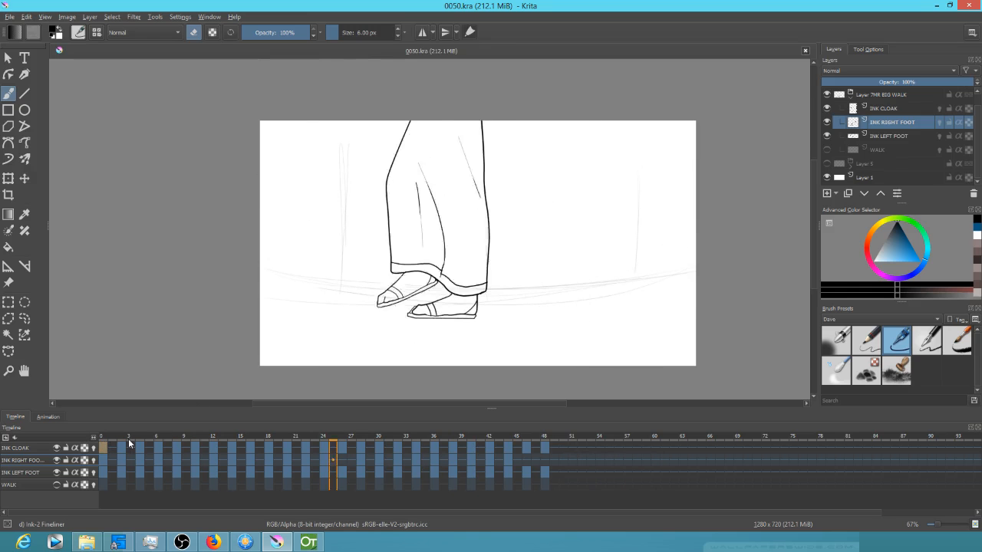
mouse_move(173, 448)
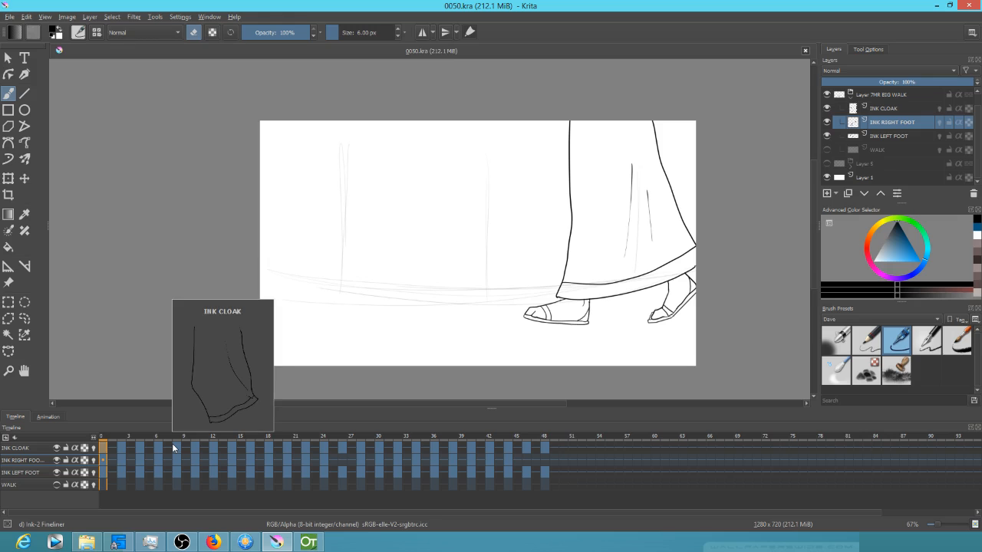
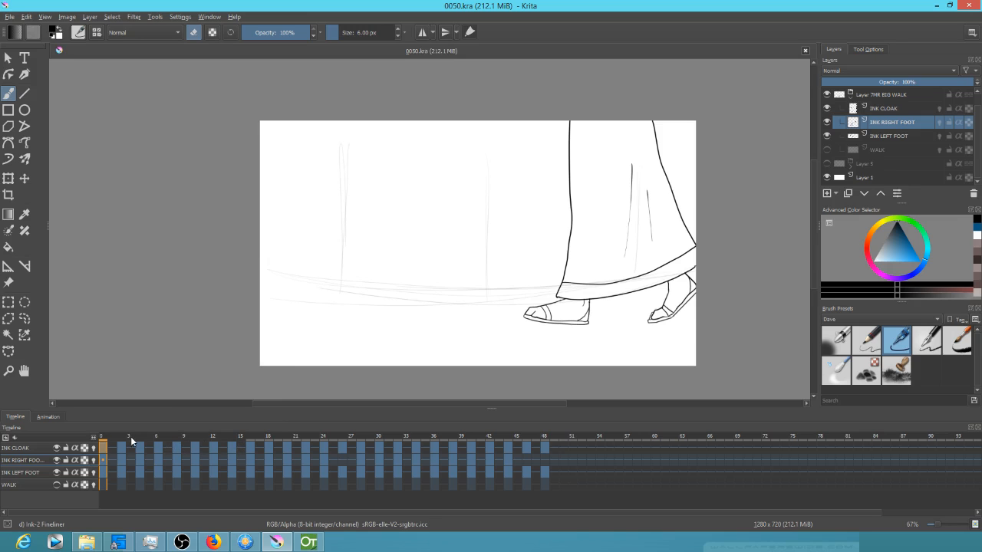
Step: Select the Layer 7MR BIG WALK group and play the animation from its first frame
mouse_move(102, 438)
mouse_down()
mouse_move(171, 451)
mouse_move(296, 451)
mouse_move(94, 451)
mouse_up()
click(899, 94)
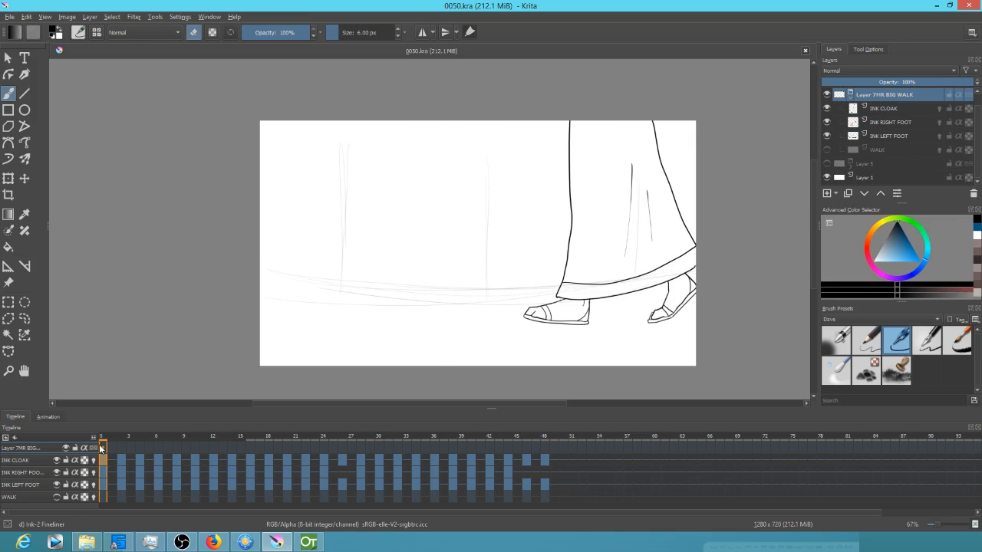
key(space)
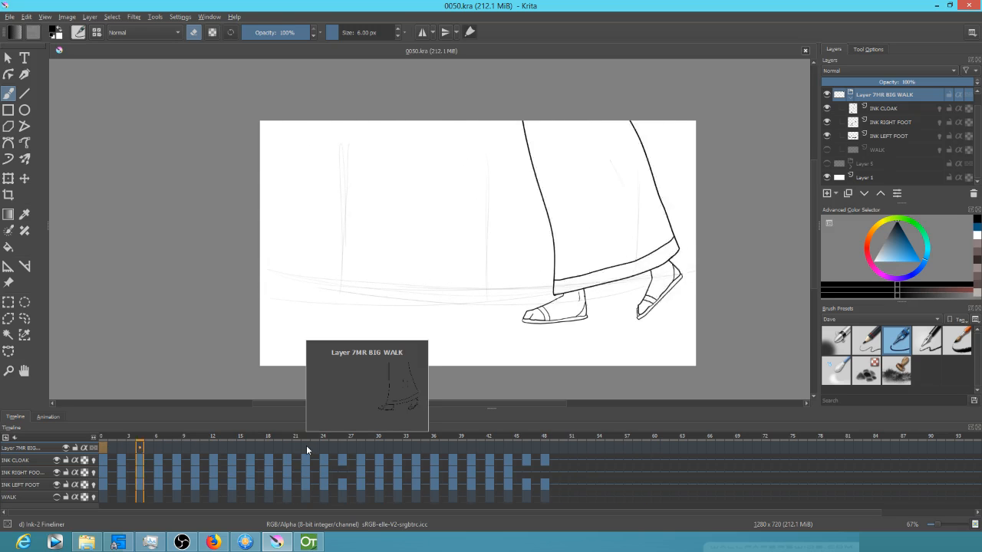
key(space)
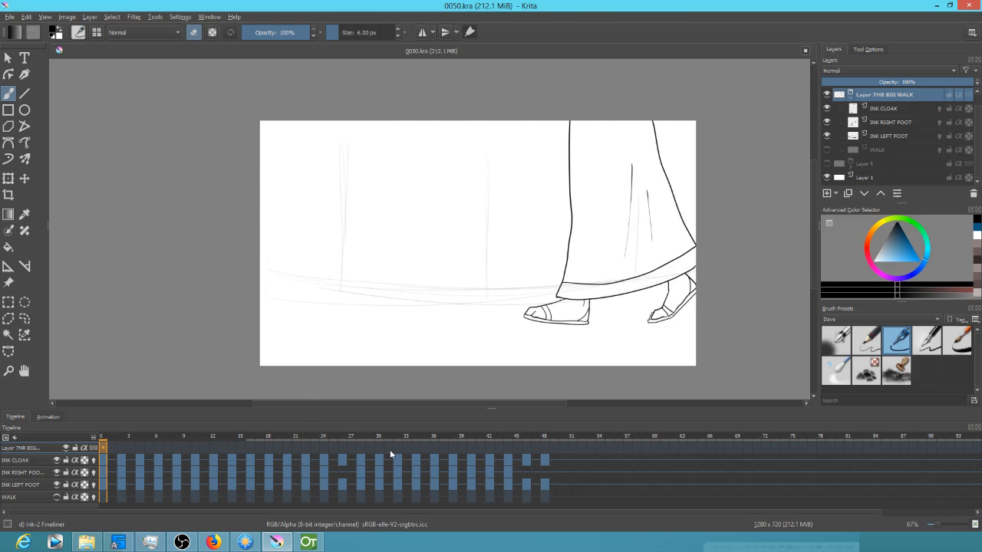
Step: Examine frame 36 by hiding and showing the INK CLOAK, INK RIGHT FOOT and INK LEFT FOOT layers one at a time
click(395, 438)
mouse_move(396, 440)
mouse_down()
mouse_move(462, 443)
mouse_move(424, 445)
mouse_move(435, 446)
mouse_up()
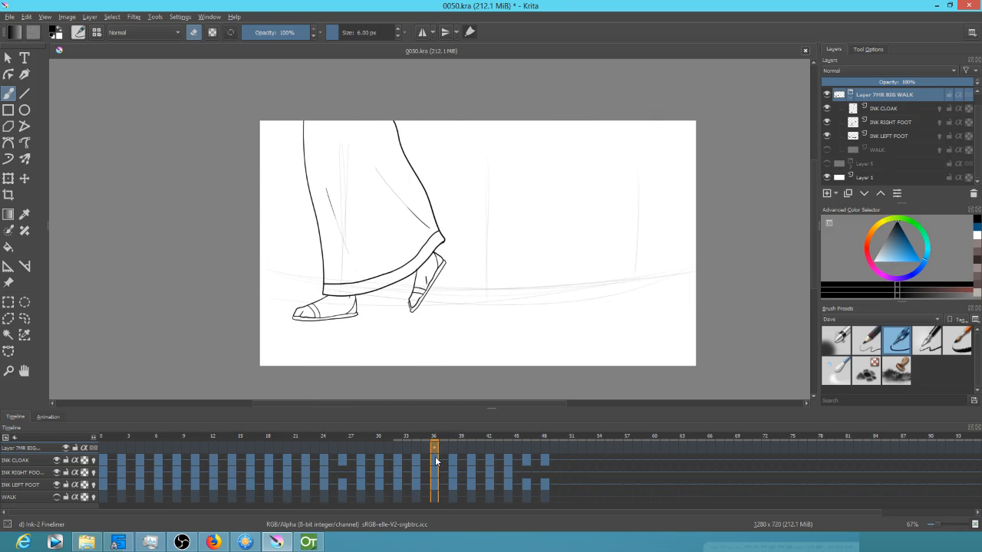
click(56, 460)
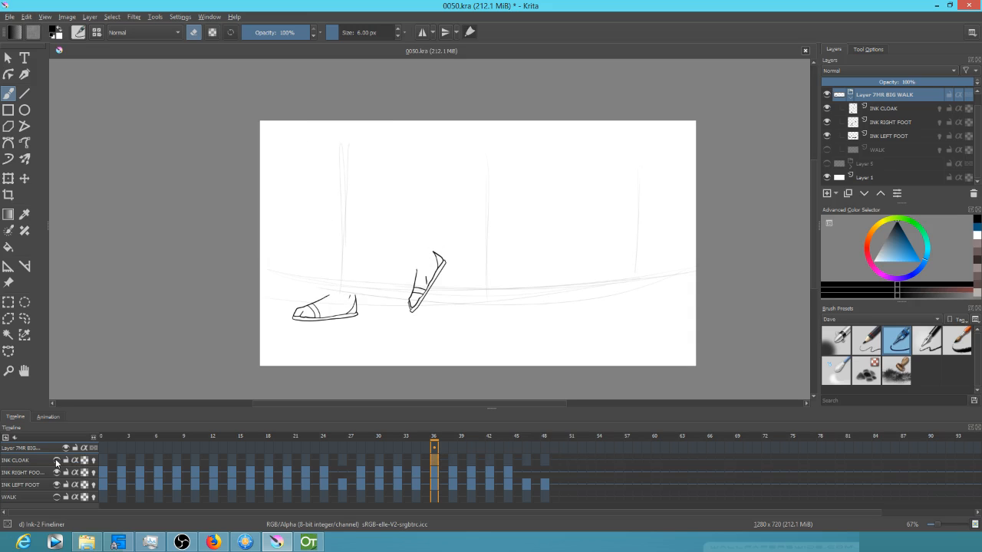
click(56, 461)
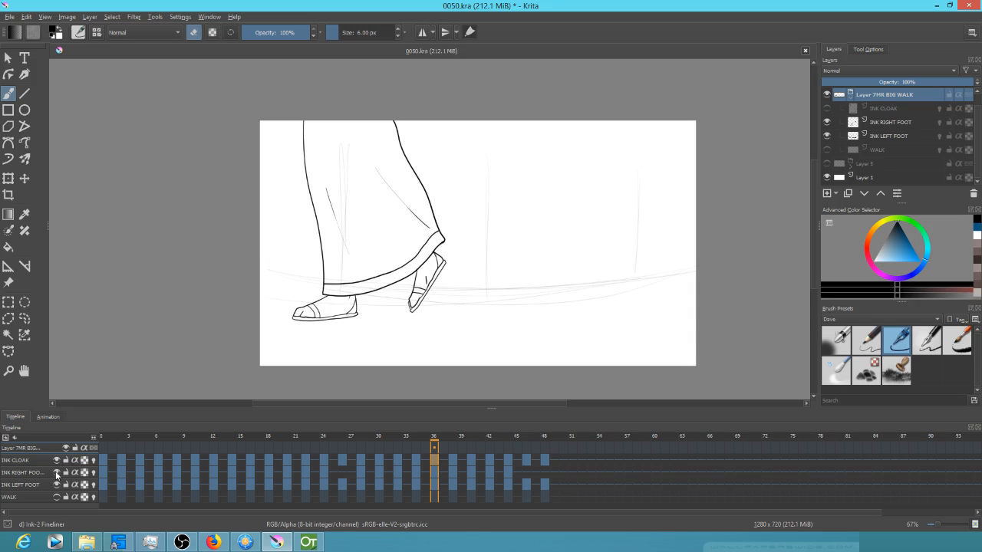
click(56, 472)
click(56, 473)
click(57, 484)
click(57, 485)
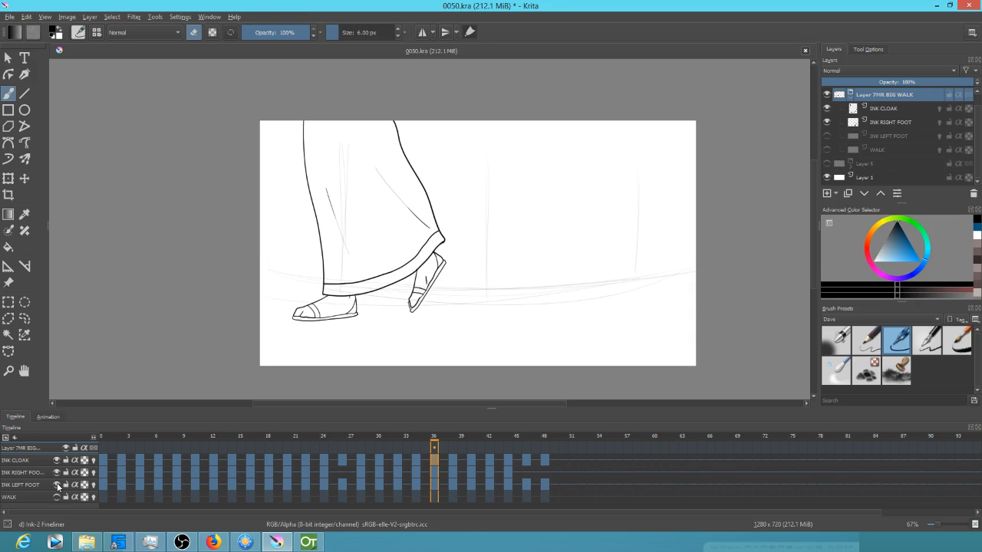
Step: Show the INK LEFT FOOT layer again at frame 36 and save the document
click(435, 485)
drag(460, 295, 528, 273)
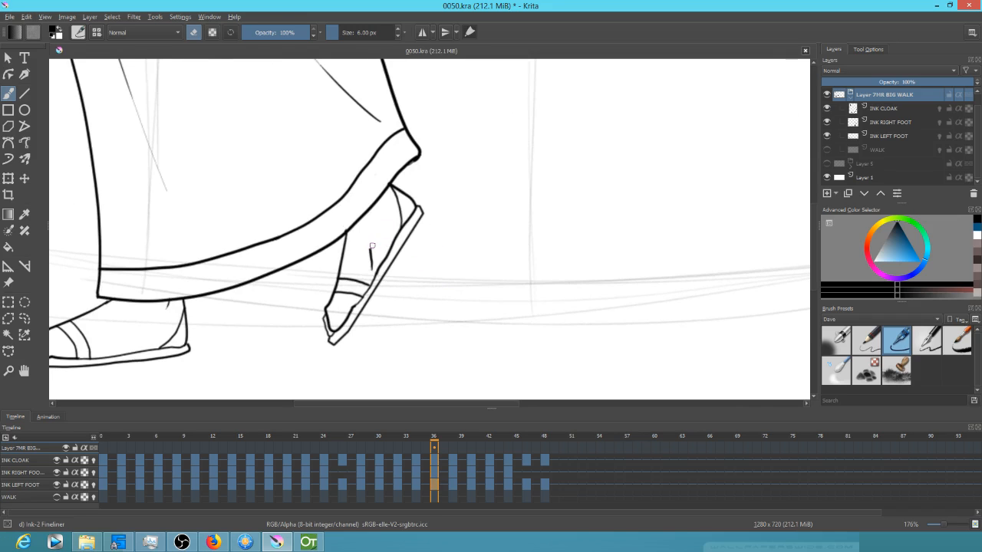
click(9, 17)
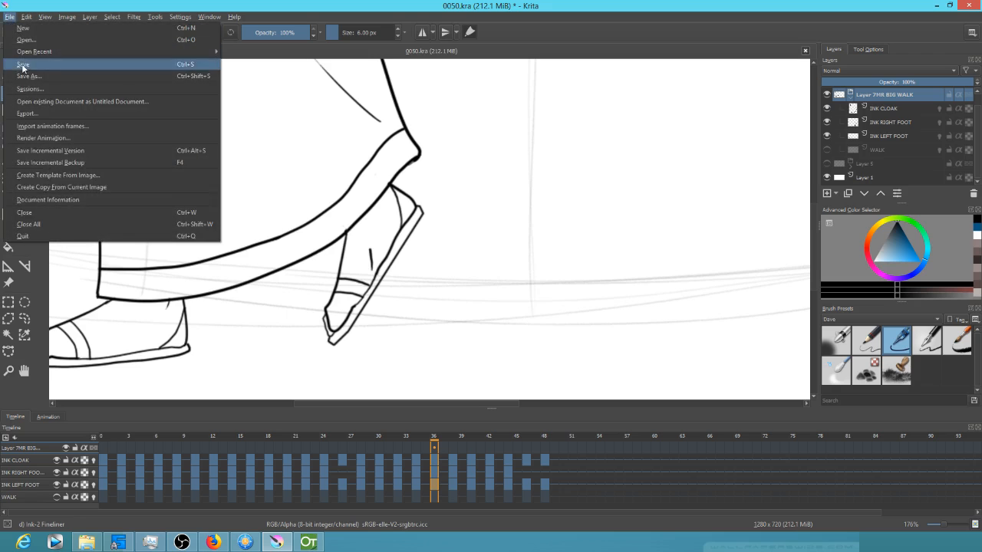
click(25, 65)
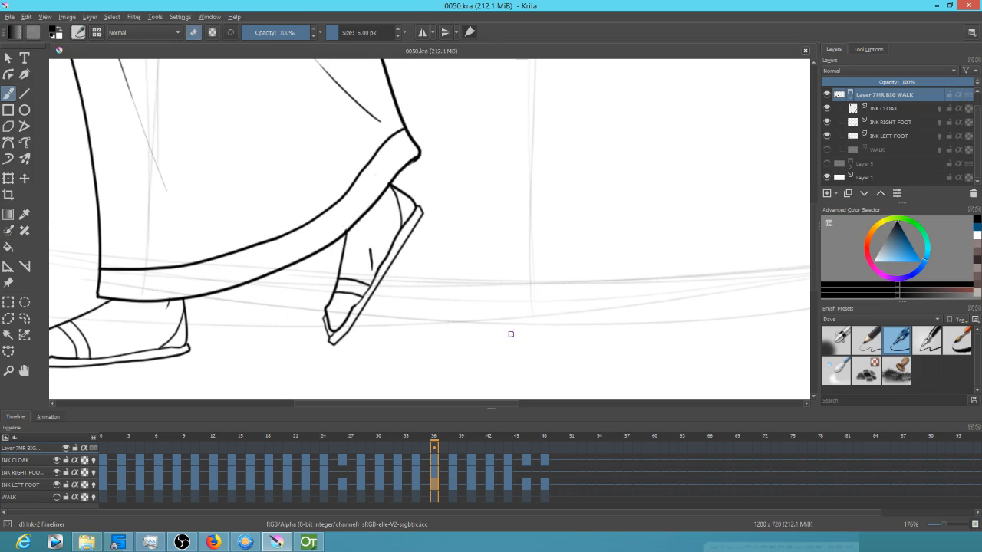
Step: Erase part of the short ankle mark inside the raised foot on frame 36, working on the INK LEFT FOOT layer
click(906, 137)
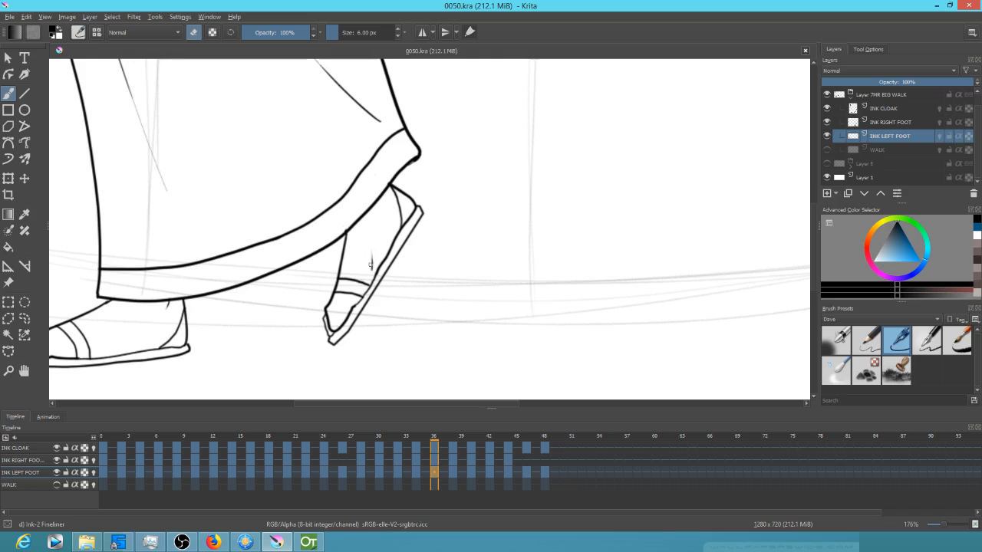
drag(372, 265, 372, 250)
key(Left)
key(Right)
Step: Examine the inked feet and cloak frame by frame from 36 to 48 and back to 38, ending on frame 40
key(Right)
key(Right)
key(Right)
key(Right)
key(Right)
key(Right)
key(Right)
key(Right)
key(Right)
key(Right)
key(Right)
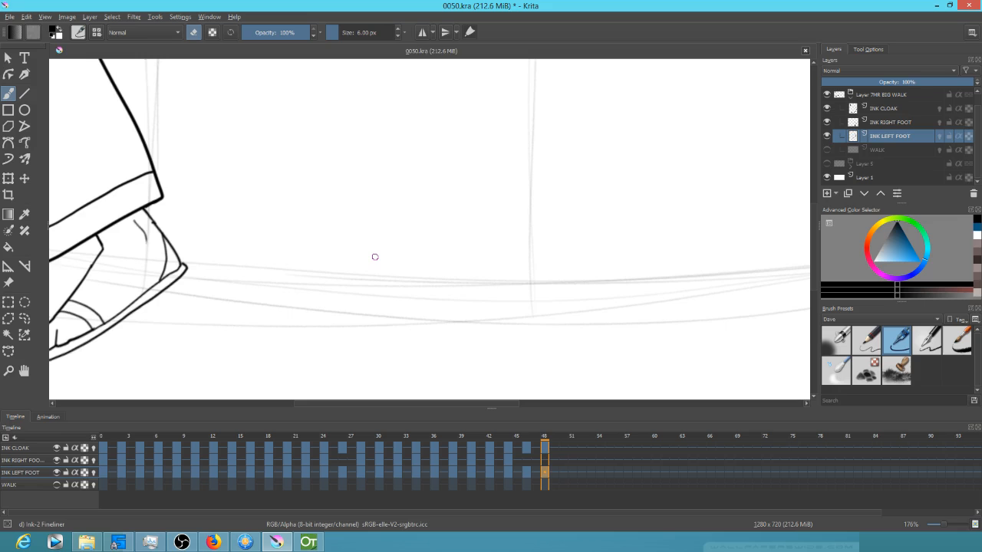
key(Left)
key(Left)
drag(364, 272, 655, 247)
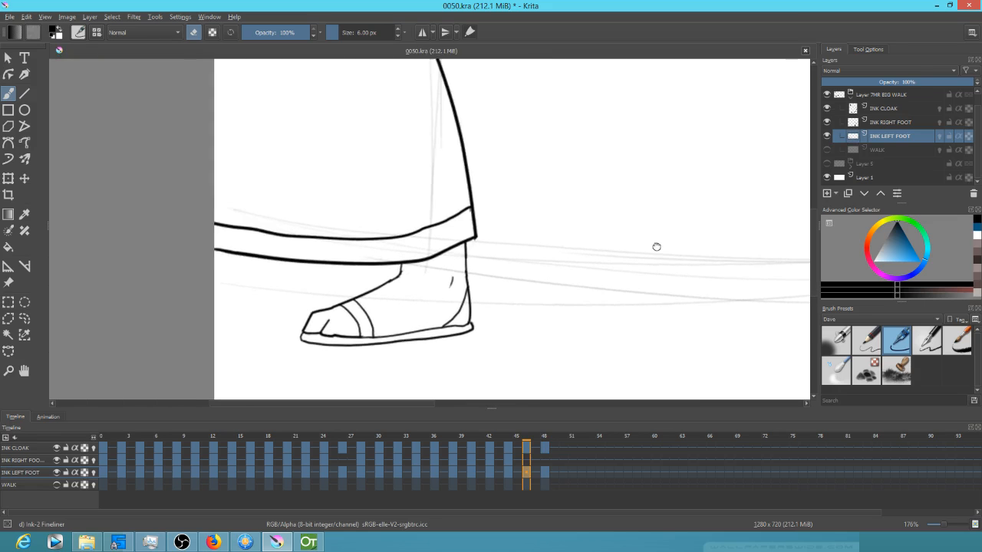
key(Left)
key(Left)
key(Left)
key(Left)
key(Left)
key(Left)
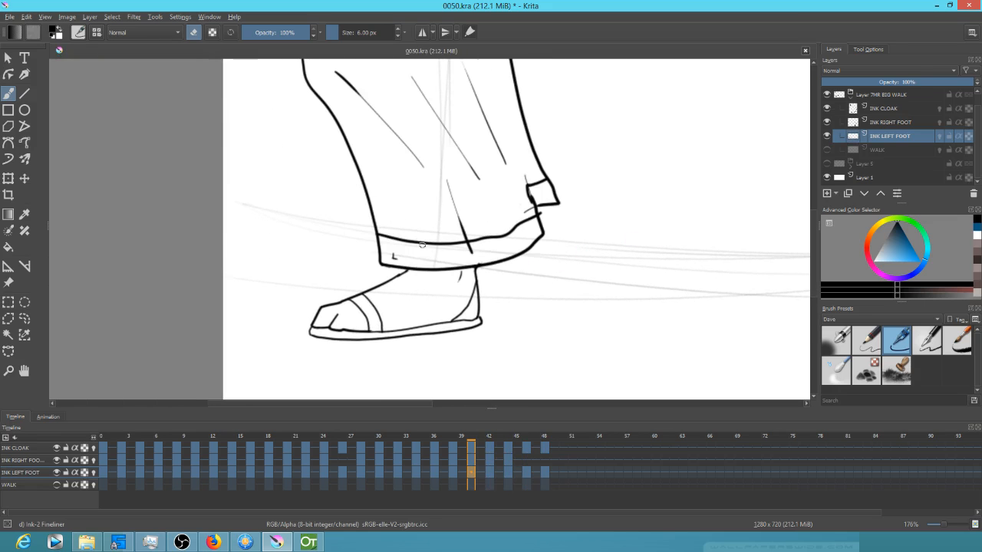
key(Left)
key(Left)
key(Right)
key(Right)
Step: Erase stray ink around the cloak's trailing hem on frames 40 through 34 of the INK CLOAK layer
click(888, 122)
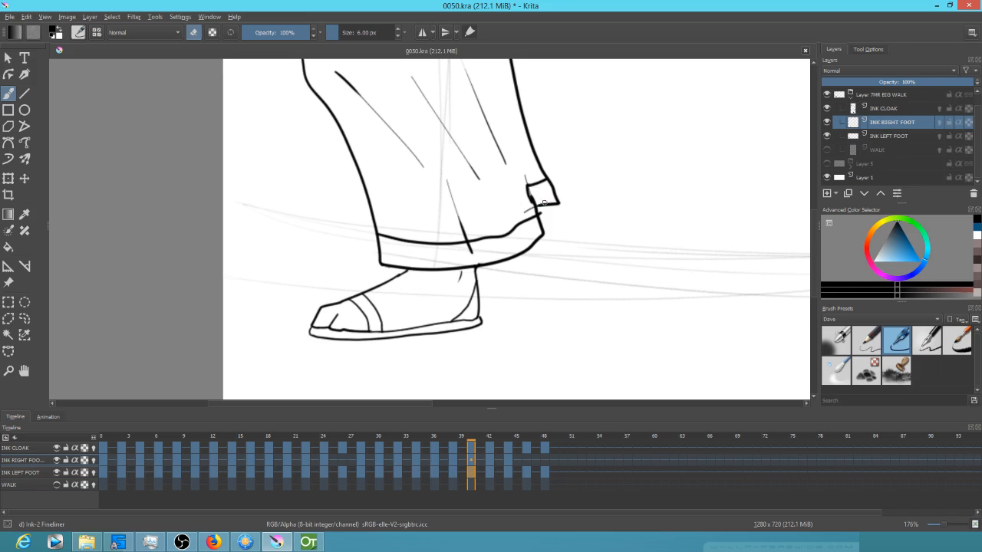
click(890, 108)
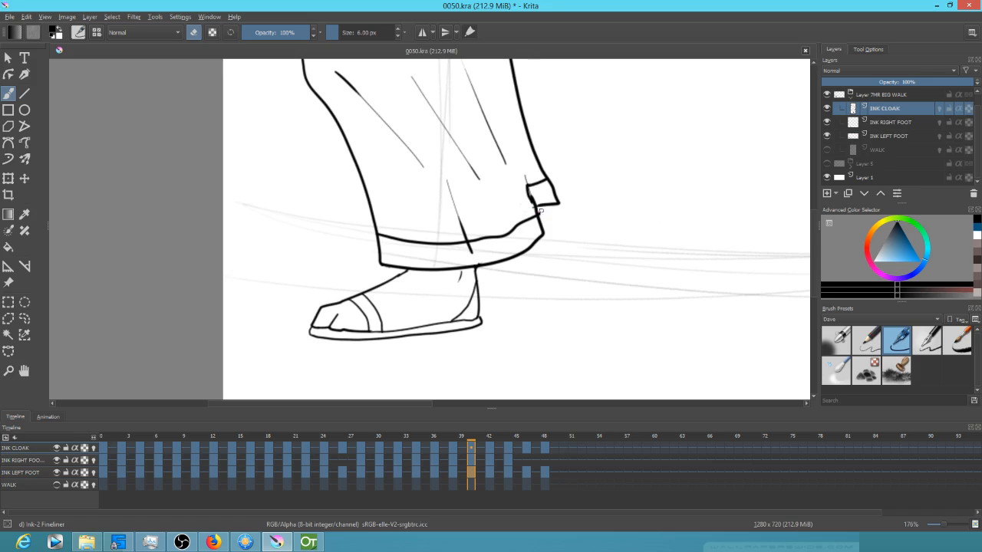
key(Left)
key(Left)
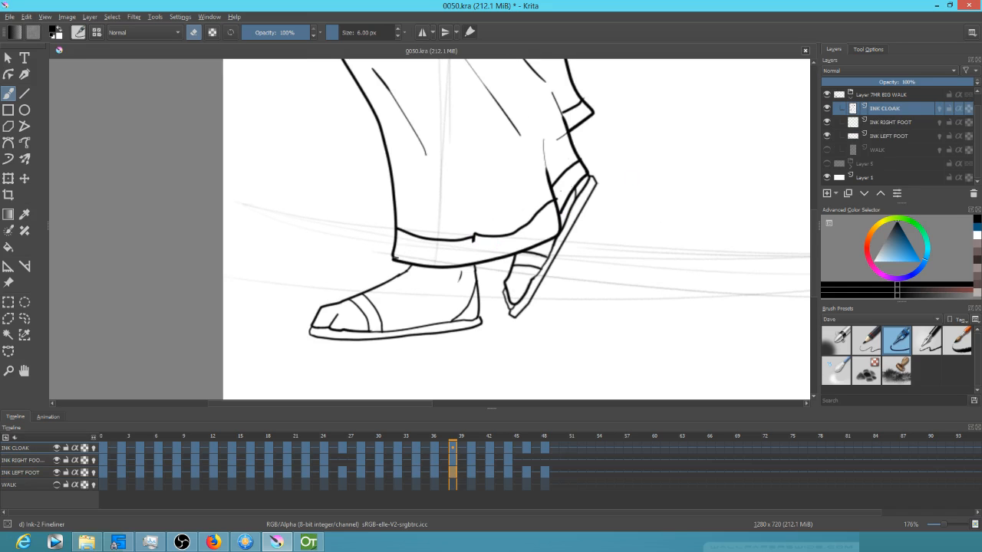
key(Left)
key(Left)
key(Left)
key(Left)
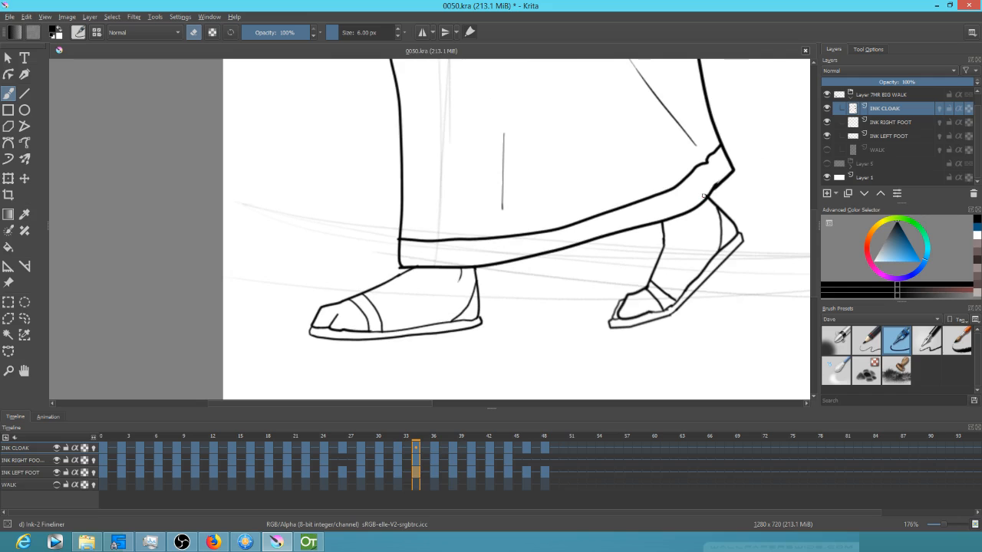
Step: Check the cloak's hem back through frames 32 to 26 and erase the excess ink at its front corner on frame 26
key(Left)
key(Left)
key(Left)
key(Left)
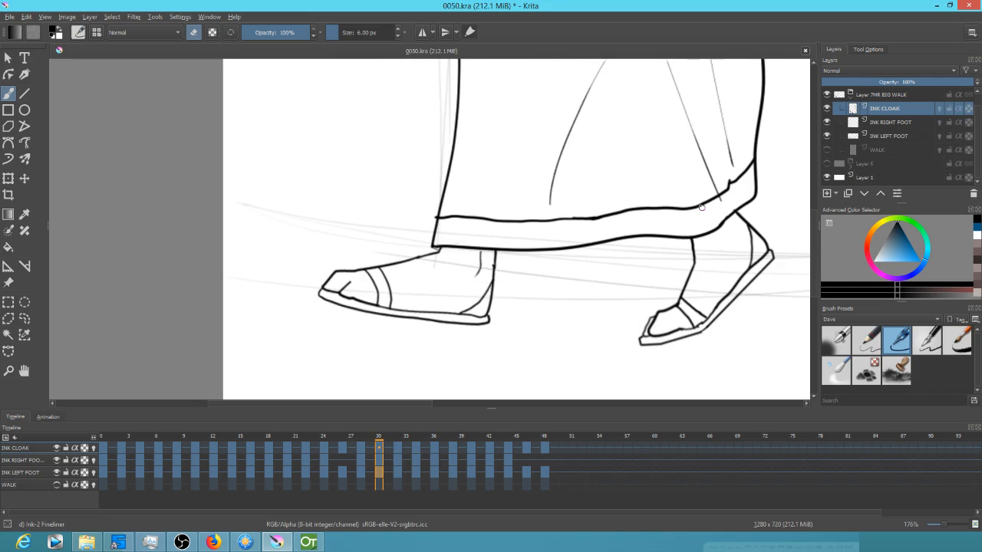
key(Right)
key(Right)
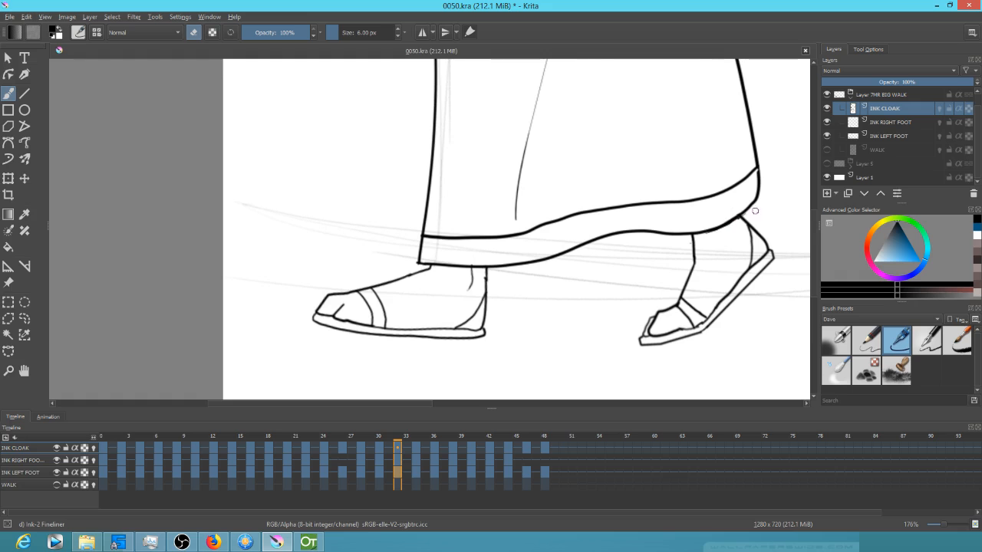
key(Left)
key(Left)
key(Left)
key(Left)
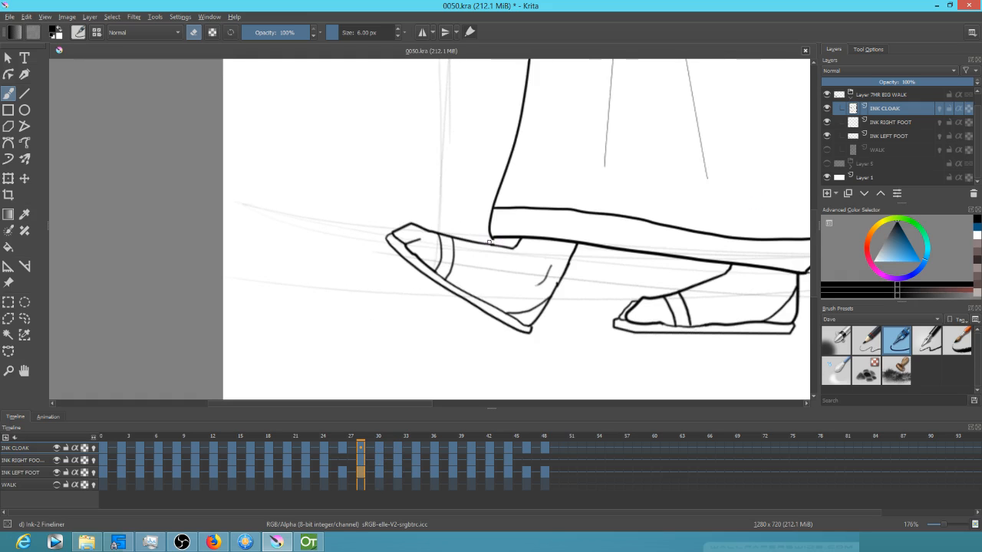
key(Left)
key(Left)
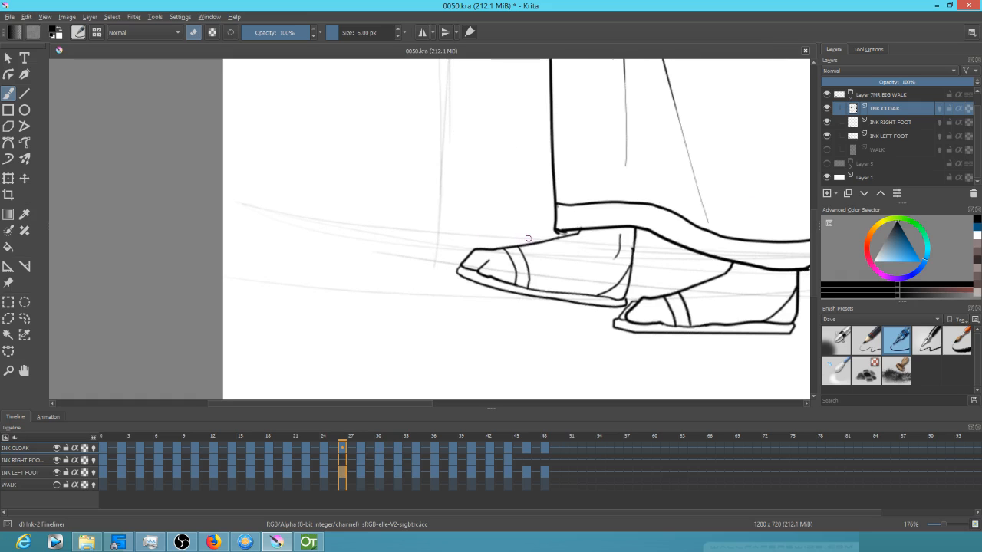
drag(550, 236, 553, 232)
key(Right)
key(Right)
key(Left)
key(Left)
Step: Examine the cloak and feet line work frame by frame from frame 24 back to frame 0
key(Left)
key(Left)
scroll(526, 286, down, 3)
drag(526, 285, 418, 308)
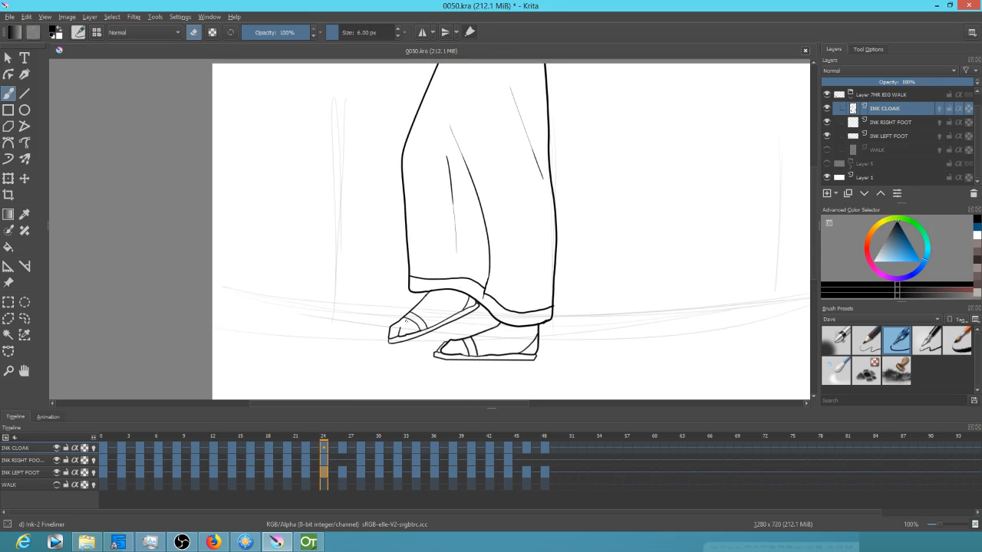
key(Left)
key(Left)
key(Left)
key(Left)
key(Left)
key(Left)
key(Left)
key(Left)
key(Left)
key(Left)
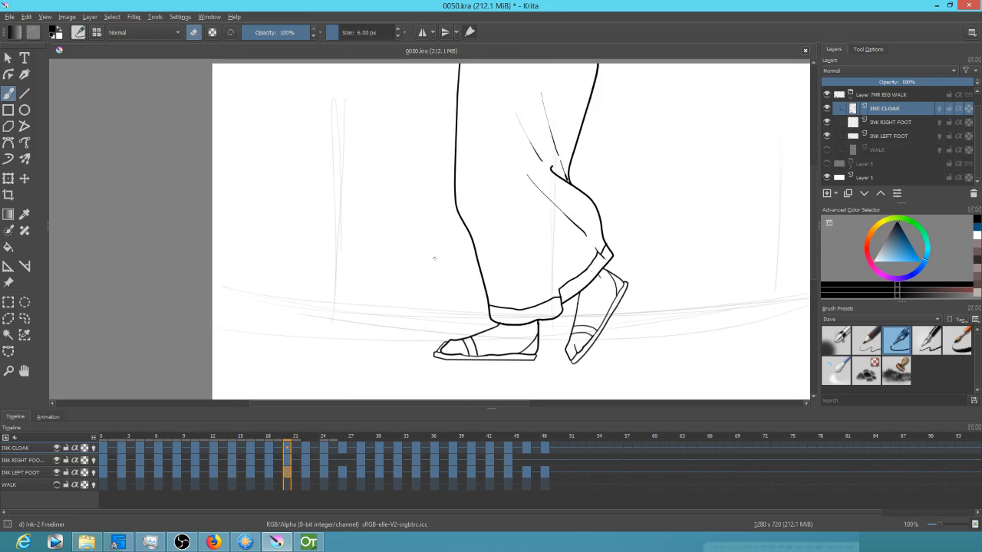
key(Left)
key(Left)
key(Left)
key(Left)
key(Left)
key(Left)
key(Left)
key(Left)
key(Left)
key(Left)
key(Left)
key(Left)
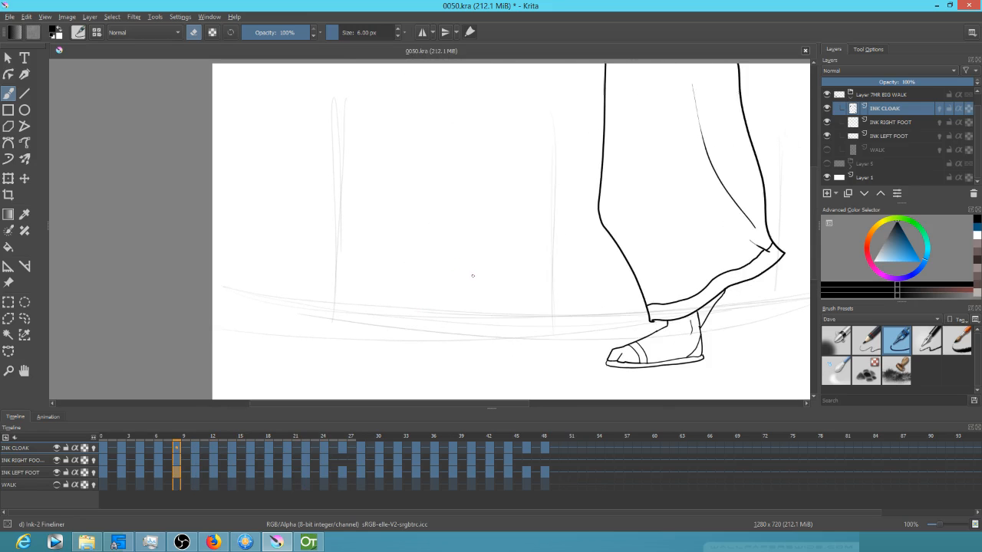
key(Left)
key(Left)
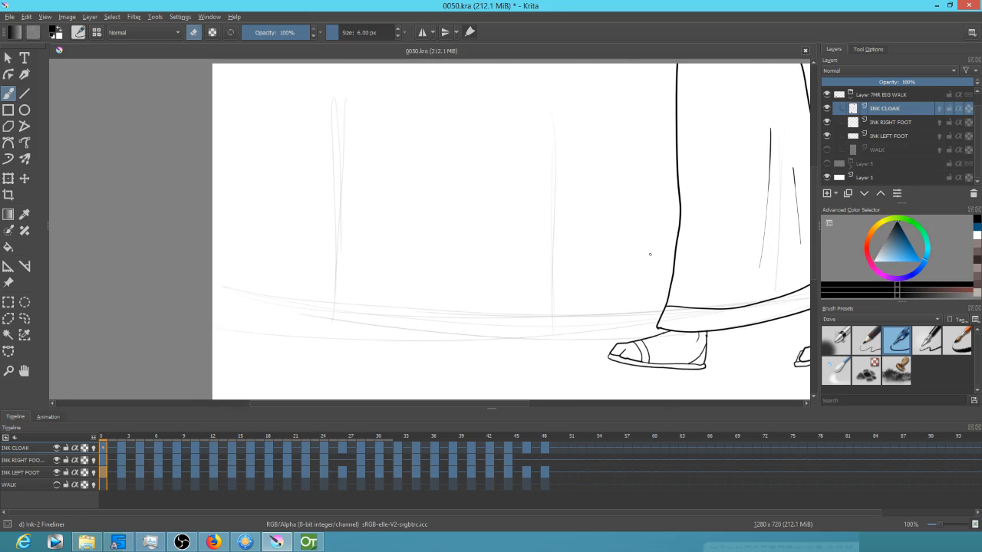
Step: Save the document with frame 0 active
scroll(500, 241, down, 3)
scroll(506, 246, up, 1)
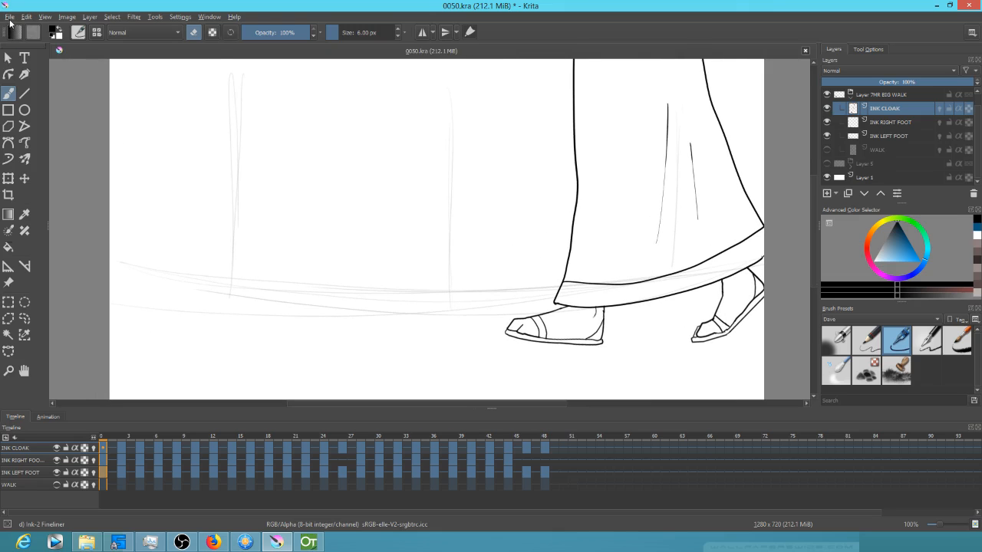
click(10, 16)
click(23, 71)
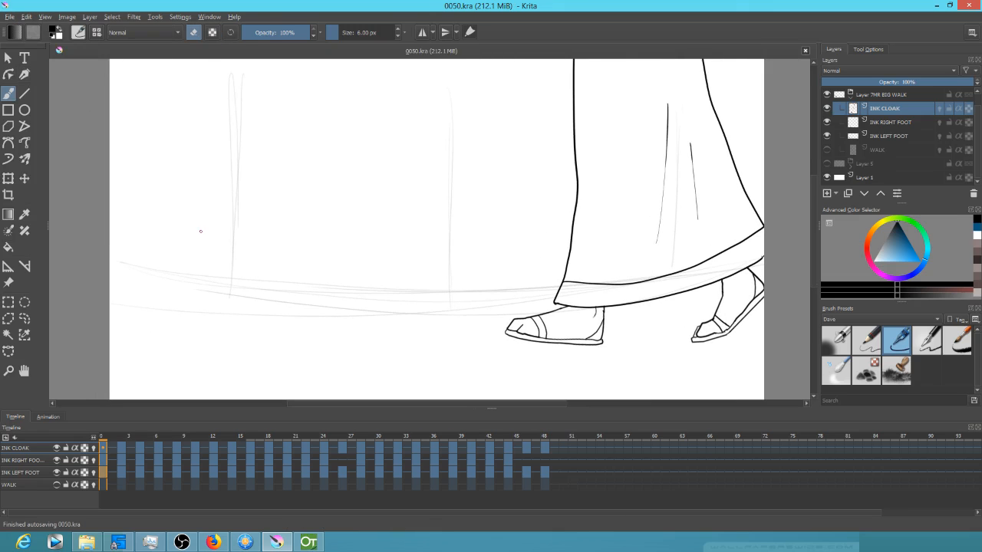
Step: Examine the walk forward from frame 0 to around frame 23 to check the cleaned line work
key(Right)
key(Right)
key(Right)
key(Right)
key(Right)
key(Right)
key(Right)
key(Right)
key(Right)
key(Right)
key(Right)
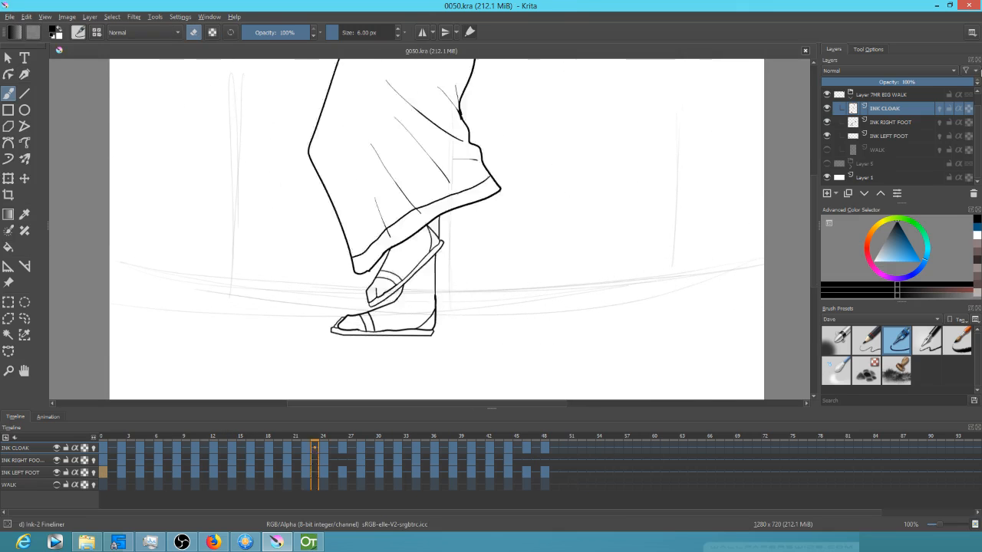
Step: Collapse the Layer 7MR BIG WALK group, check the pasted walk reference in Layer 6(pasted), and delete that reference layer
click(911, 122)
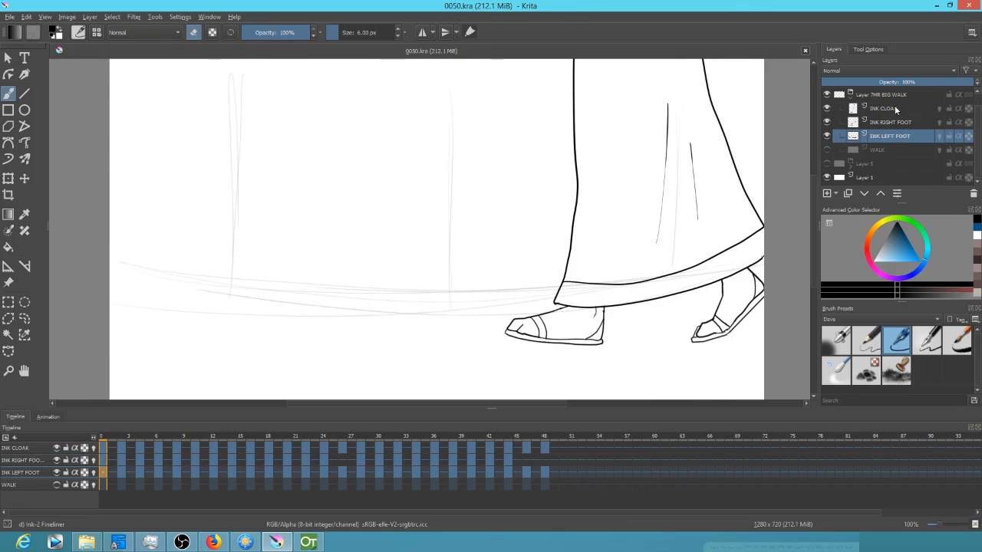
click(850, 94)
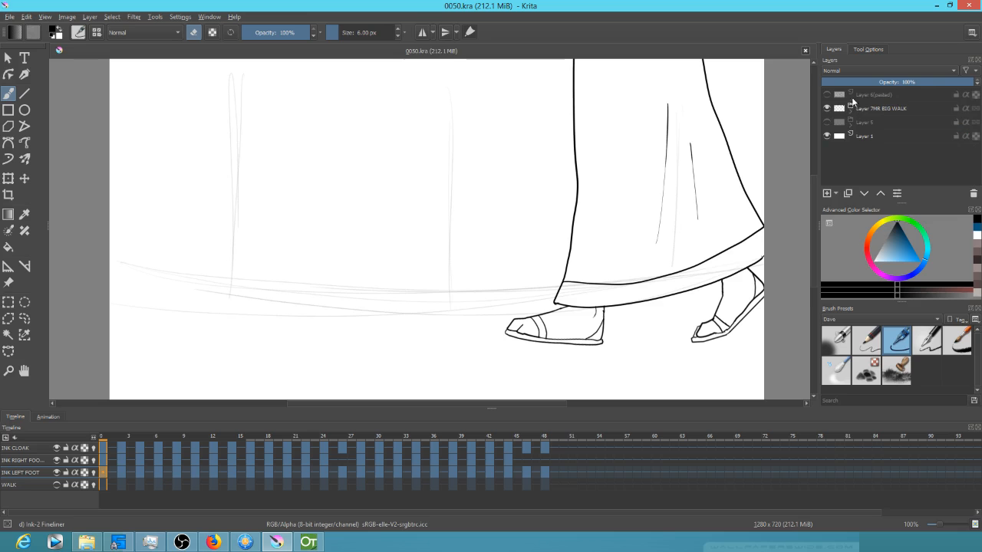
click(870, 94)
click(827, 94)
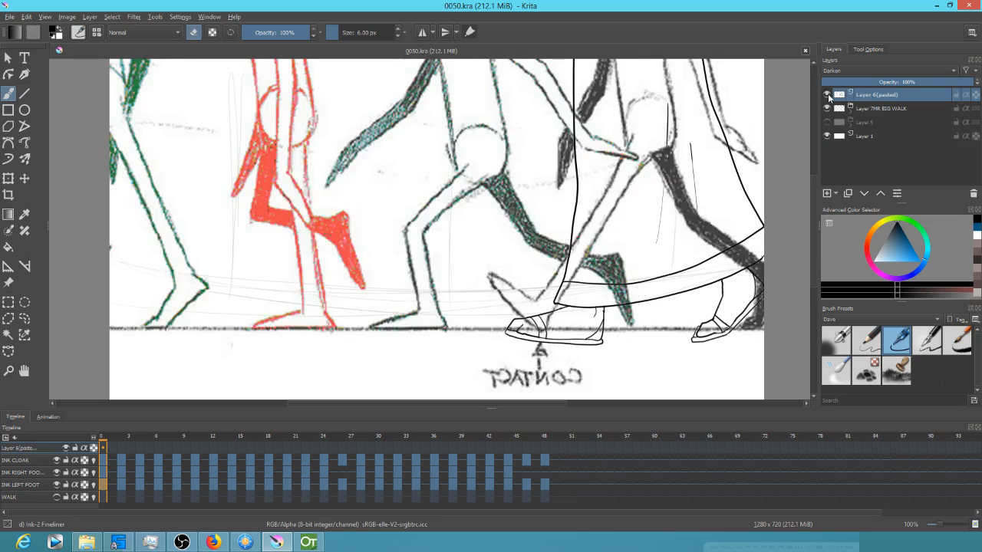
click(827, 94)
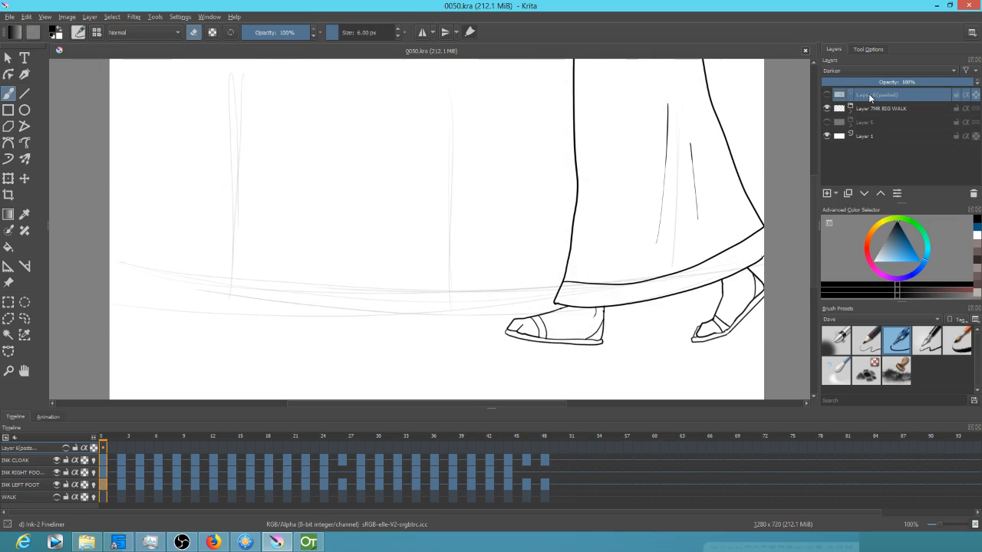
click(973, 193)
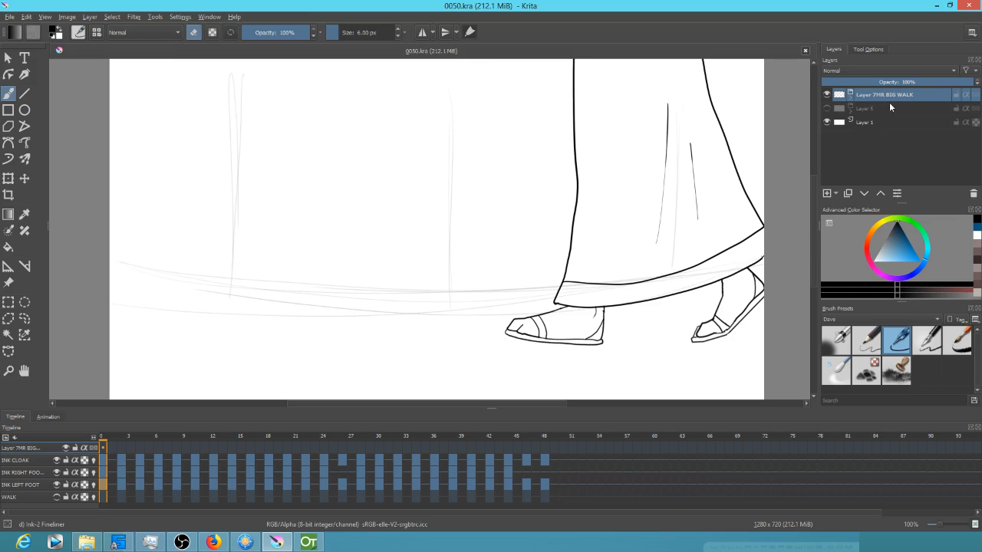
Step: Hide the Layer 7MR BIG WALK group and show the Layer 5 group with the rough drawings
click(851, 95)
click(851, 95)
click(828, 96)
click(848, 111)
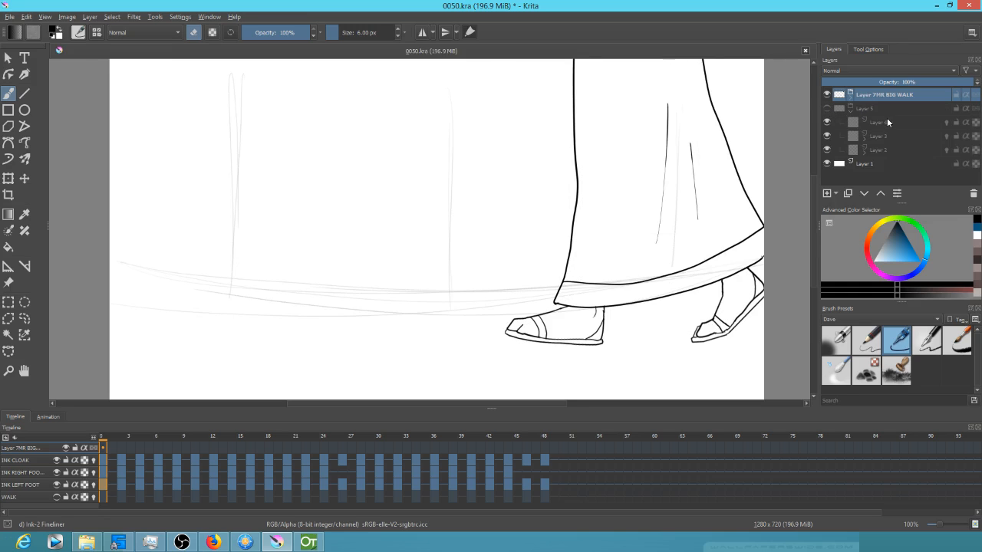
click(827, 94)
click(827, 108)
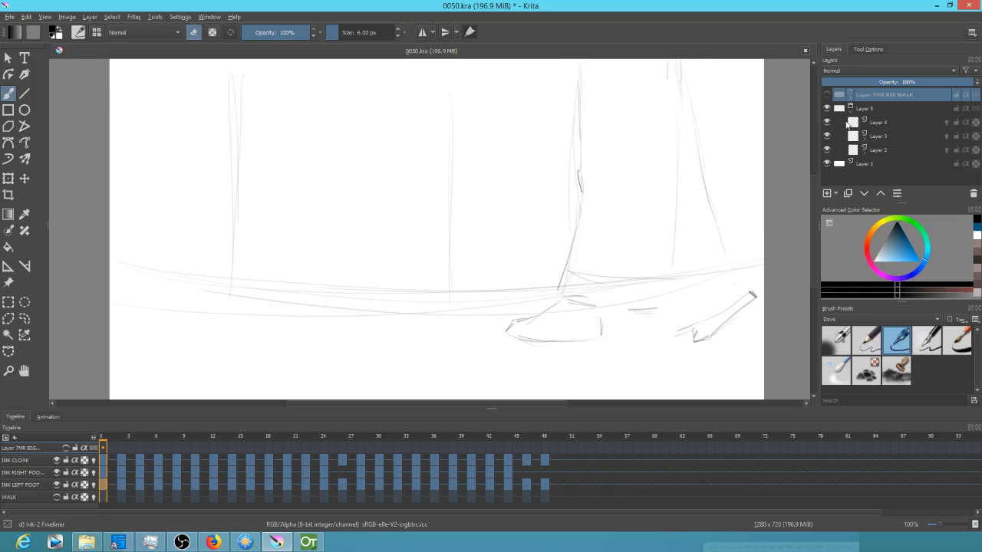
Step: Collapse the Layer 5 group and rename it SKETCH
click(850, 111)
double_click(863, 108)
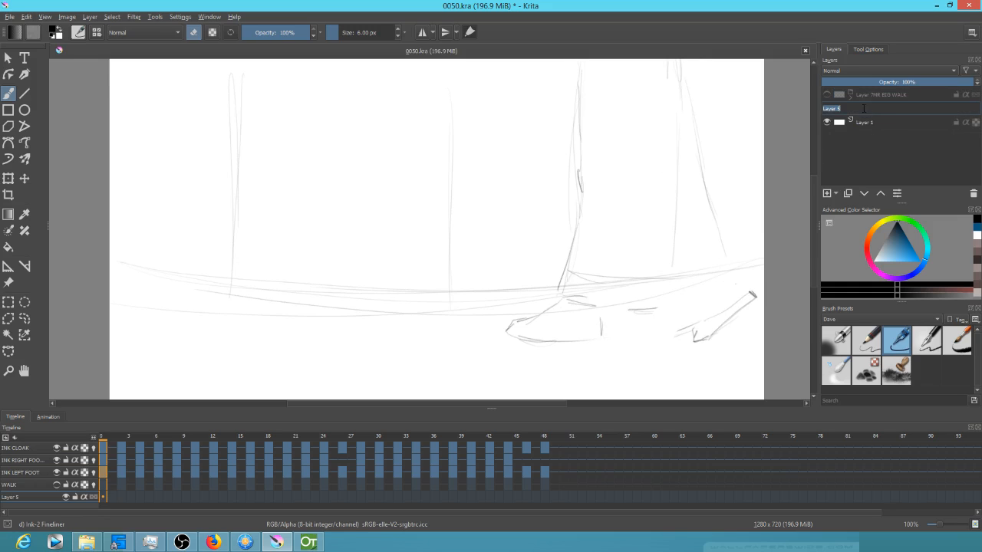
text(SKECT)
key(BackSpace)
key(BackSpace)
text(TCH)
key(Return)
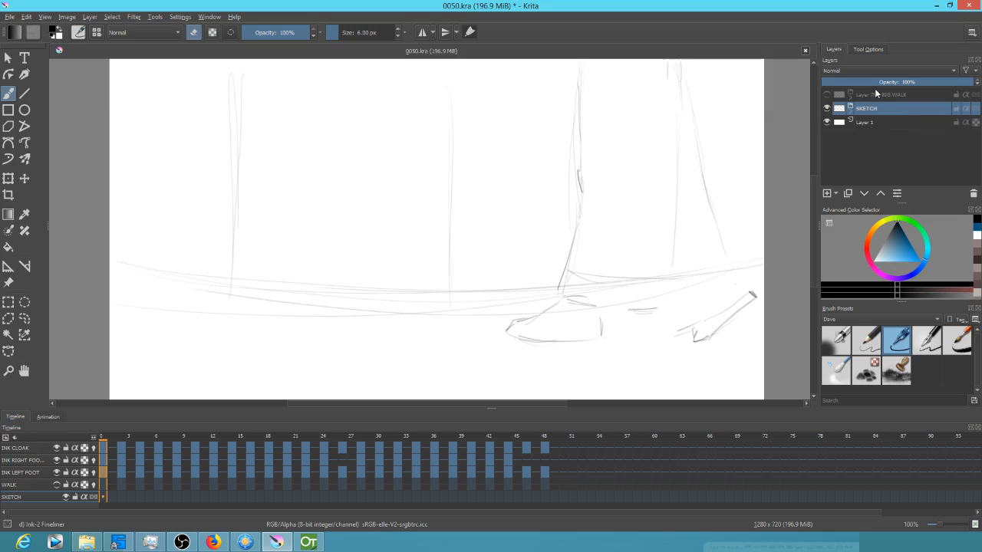
Step: Rename the Layer 7MR BIG WALK group as MR BIG INK WALK
click(878, 98)
double_click(879, 94)
click(890, 95)
key(BackSpace)
key(BackSpace)
key(BackSpace)
key(BackSpace)
key(BackSpace)
key(BackSpace)
key(BackSpace)
key(BackSpace)
key(BackSpace)
key(BackSpace)
key(BackSpace)
key(BackSpace)
key(BackSpace)
key(BackSpace)
key(BackSpace)
key(BackSpace)
key(BackSpace)
text(MR)
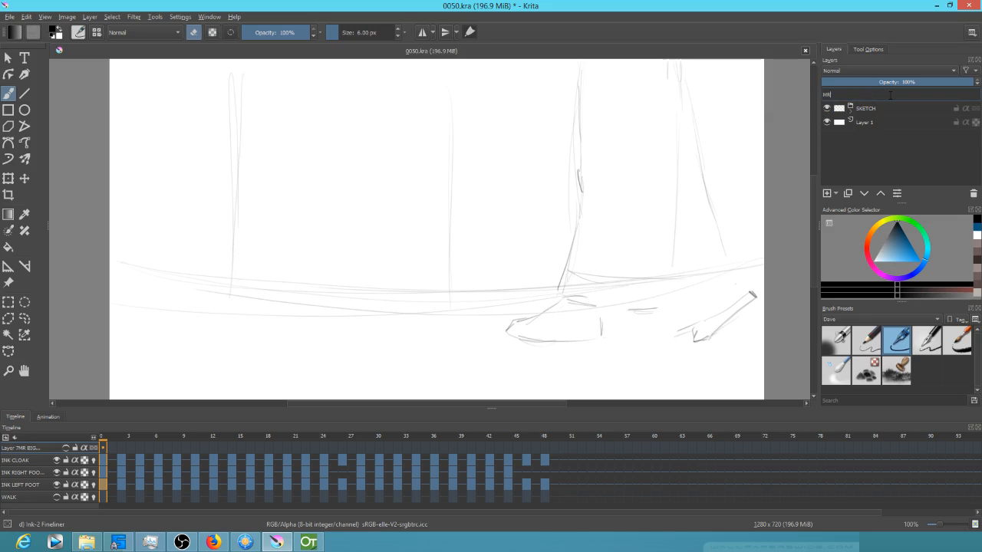
text( BEG INK WALK)
key(Return)
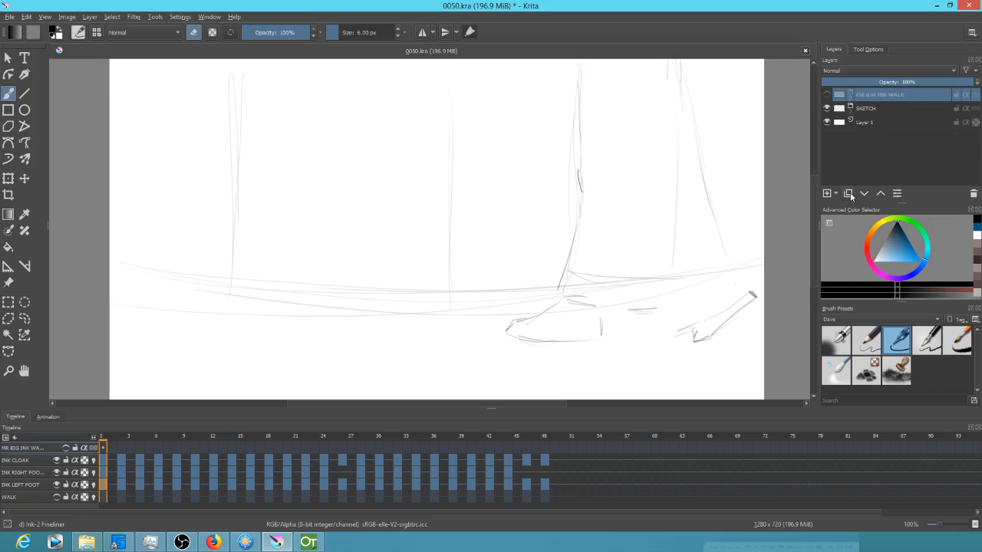
Step: Duplicate the MR BIG INK WALK group and make the original group visible
click(850, 193)
click(826, 108)
click(868, 107)
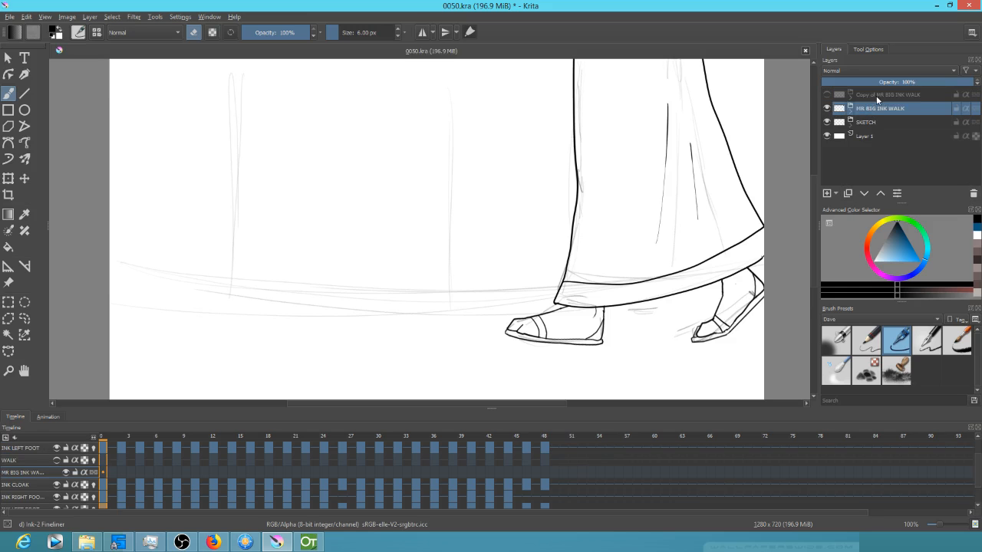
Step: Remove the duplicate of the MR BIG INK WALK group
click(876, 97)
click(851, 99)
right_click(880, 92)
click(876, 187)
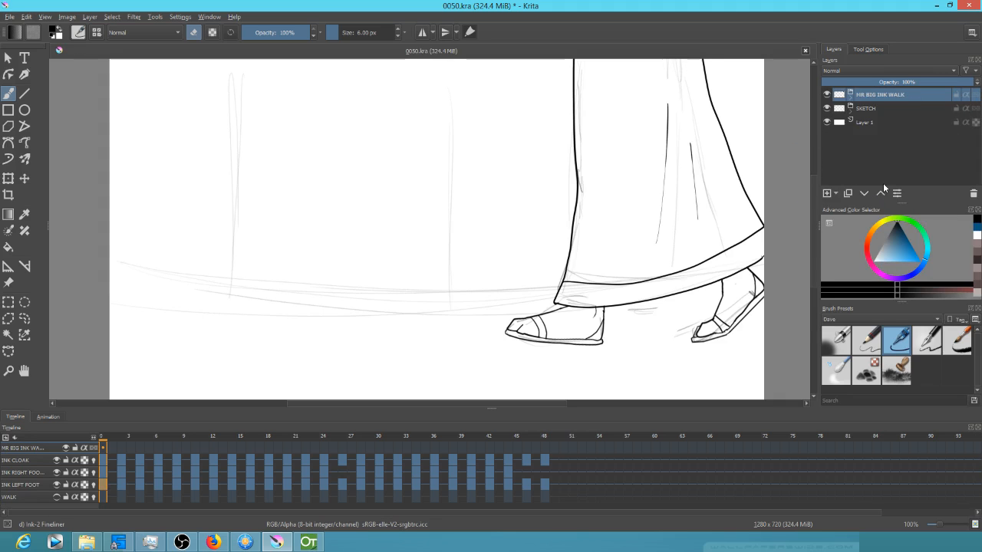
Step: Expand the MR BIG INK WALK group and open its layer commands
mouse_move(907, 115)
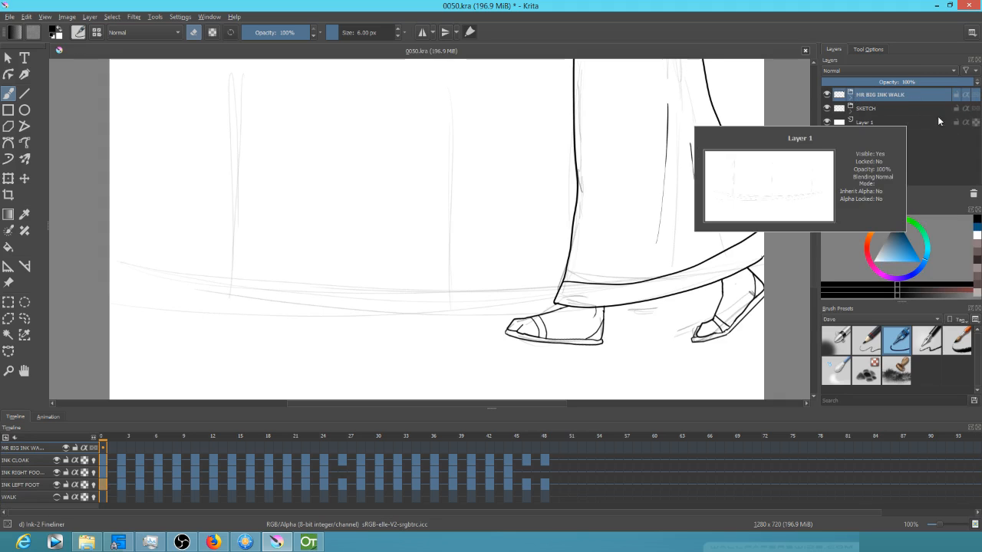
click(850, 94)
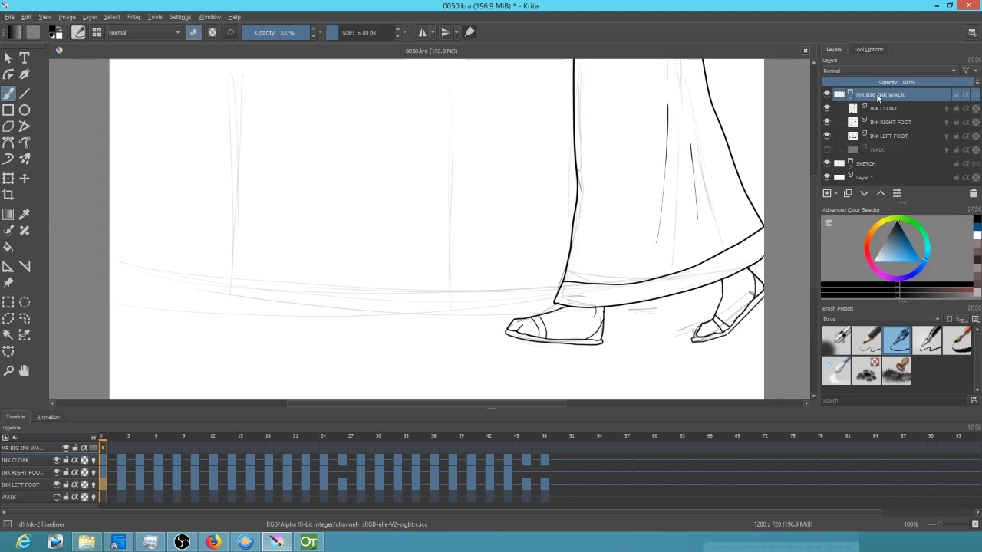
right_click(877, 95)
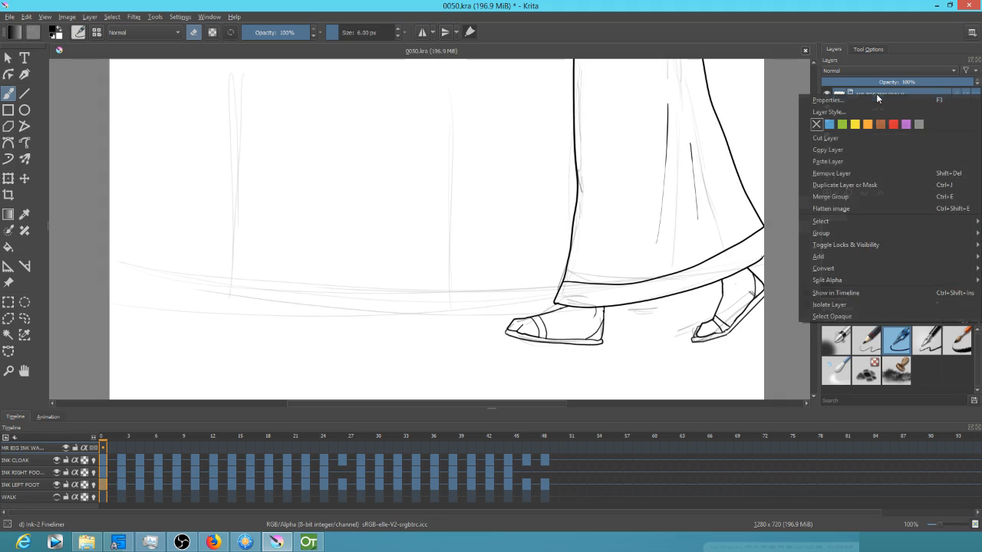
Step: Duplicate the MR BIG INK WALK group, keeping the copy visible, and collapse and hide the original group
click(886, 197)
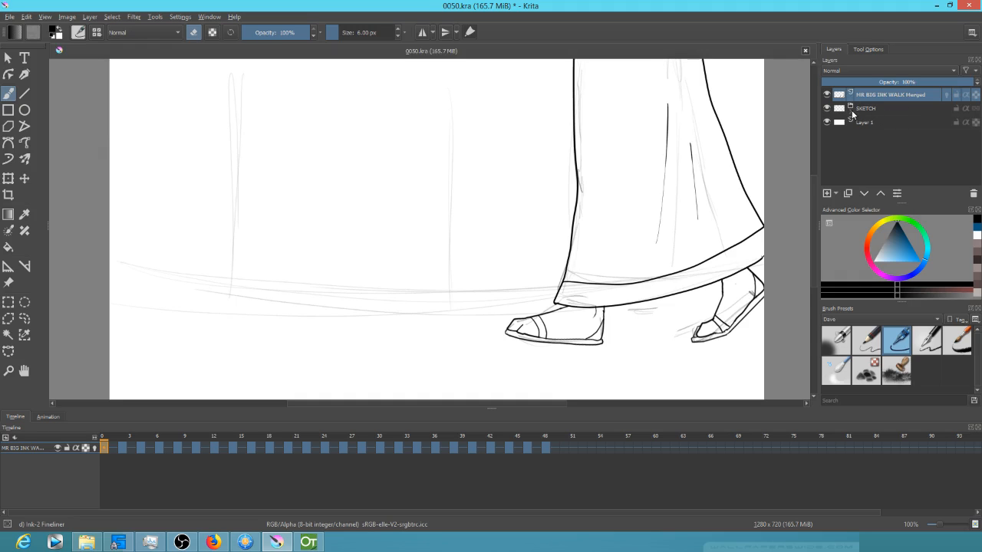
key(ctrl+z)
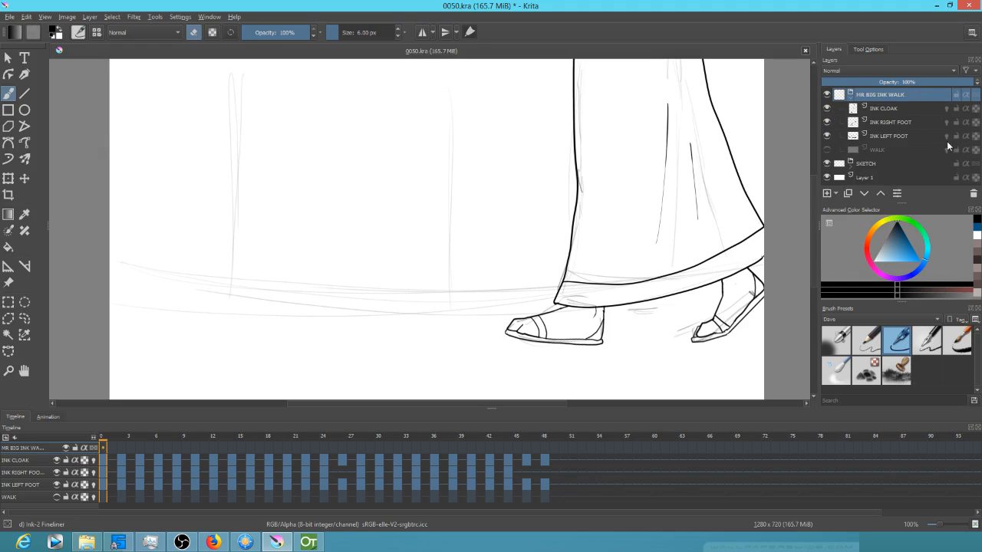
key(ctrl+j)
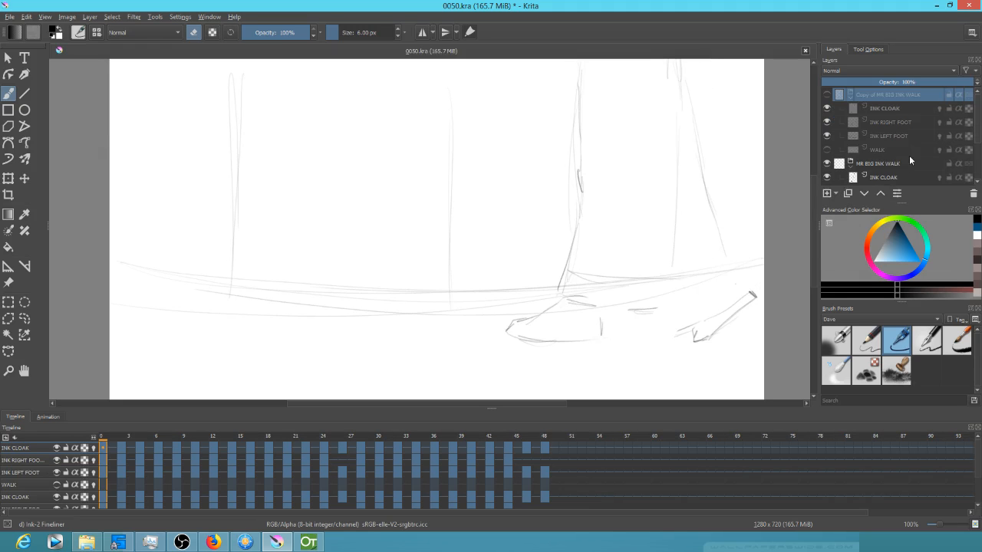
click(827, 94)
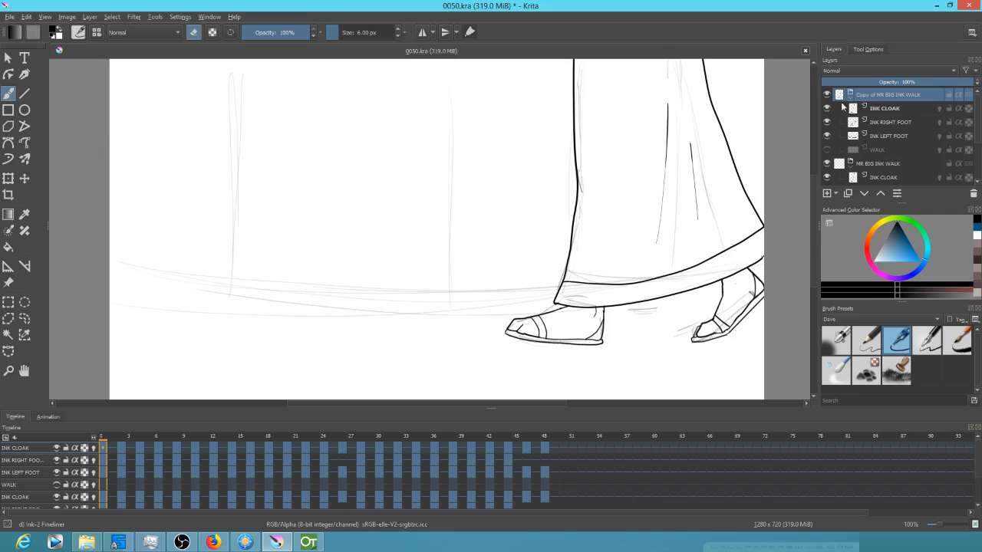
click(852, 164)
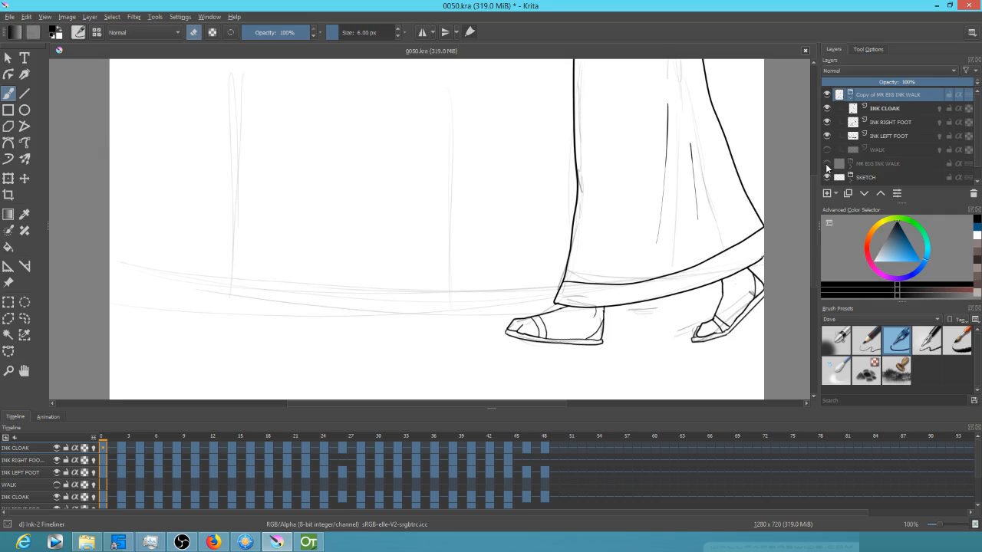
click(827, 163)
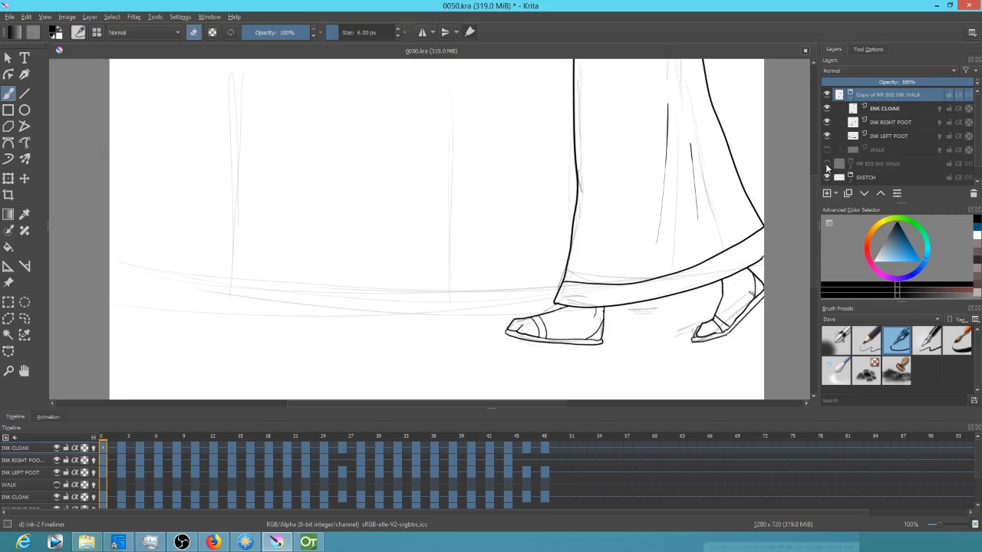
Step: Merge the copied ink group into one animated layer and check its playback with SKETCH and Layer 1 hidden
click(867, 96)
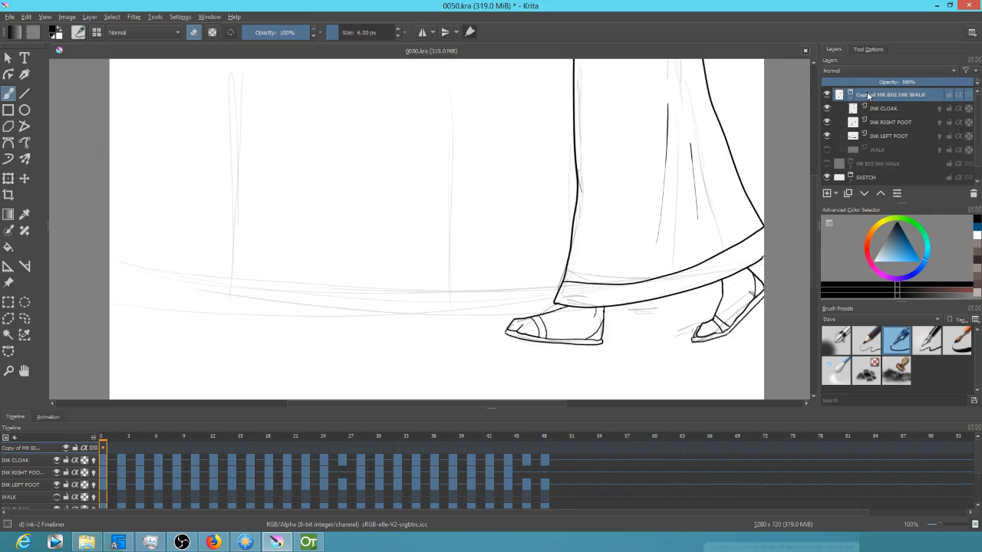
key(ctrl+e)
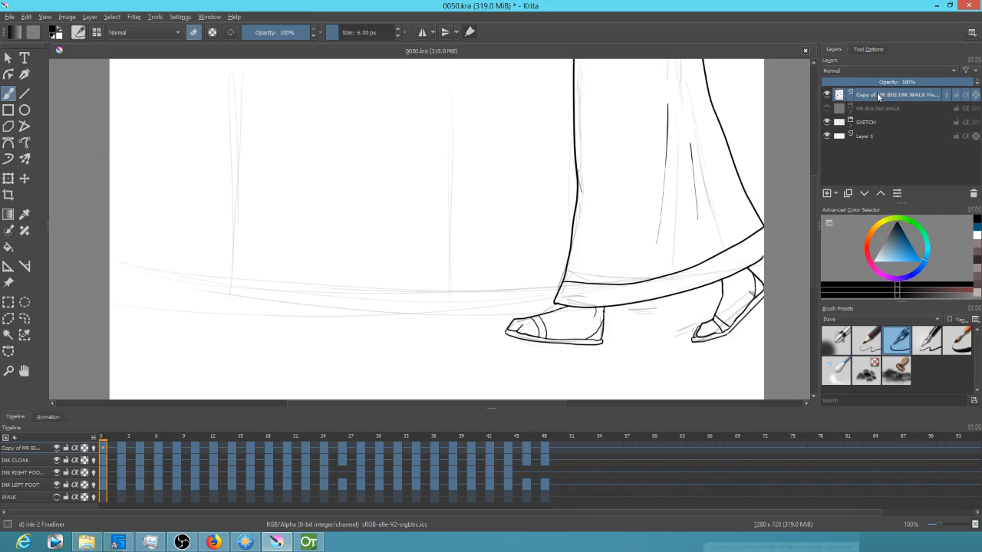
click(827, 122)
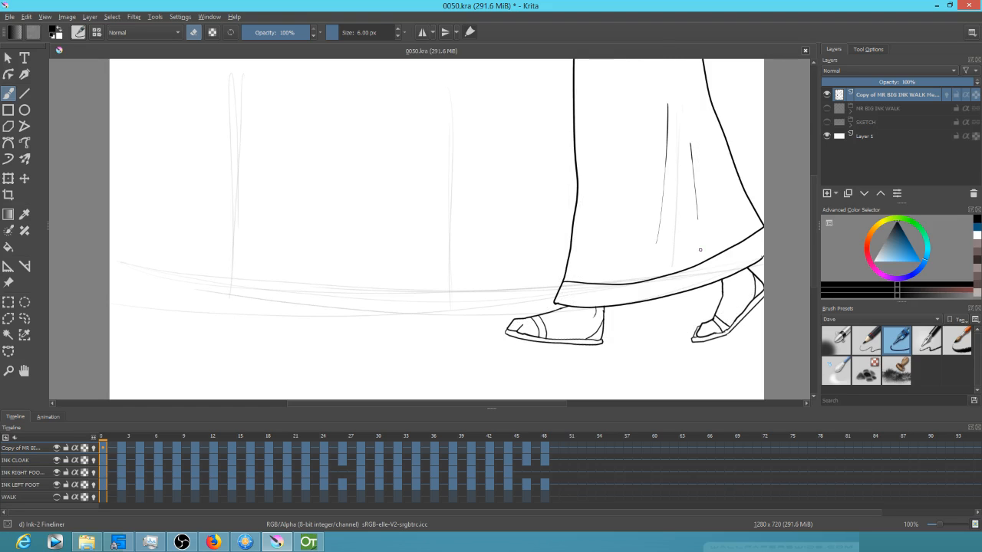
click(826, 135)
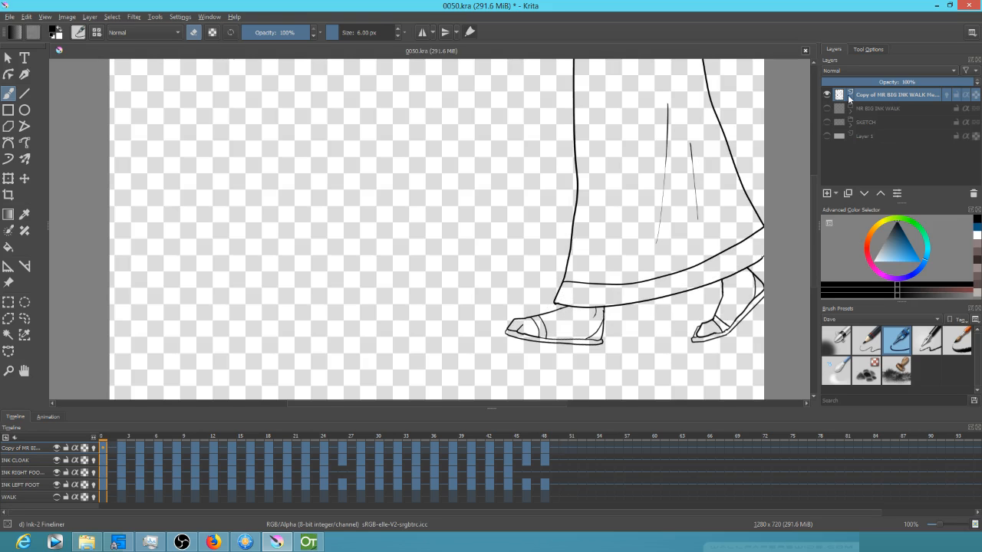
key(space)
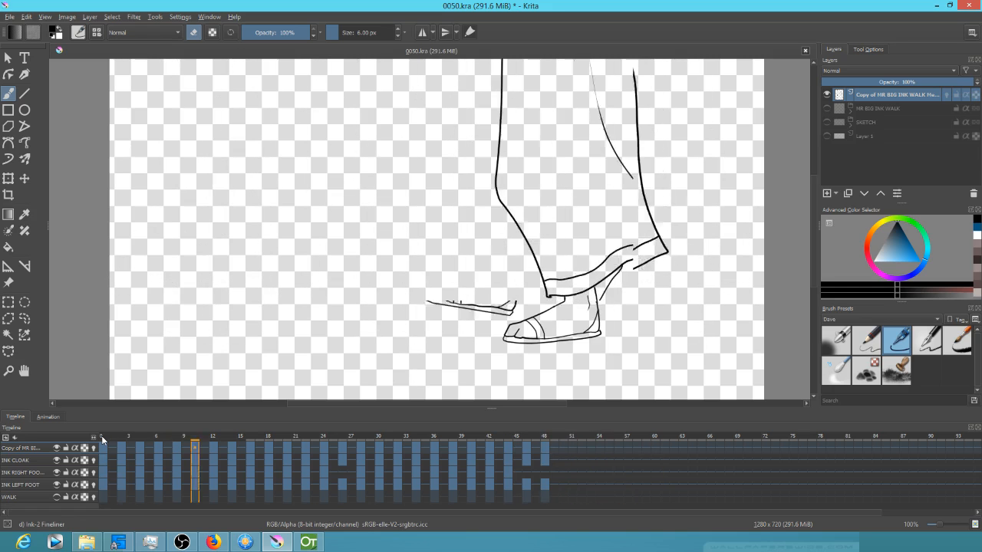
click(374, 362)
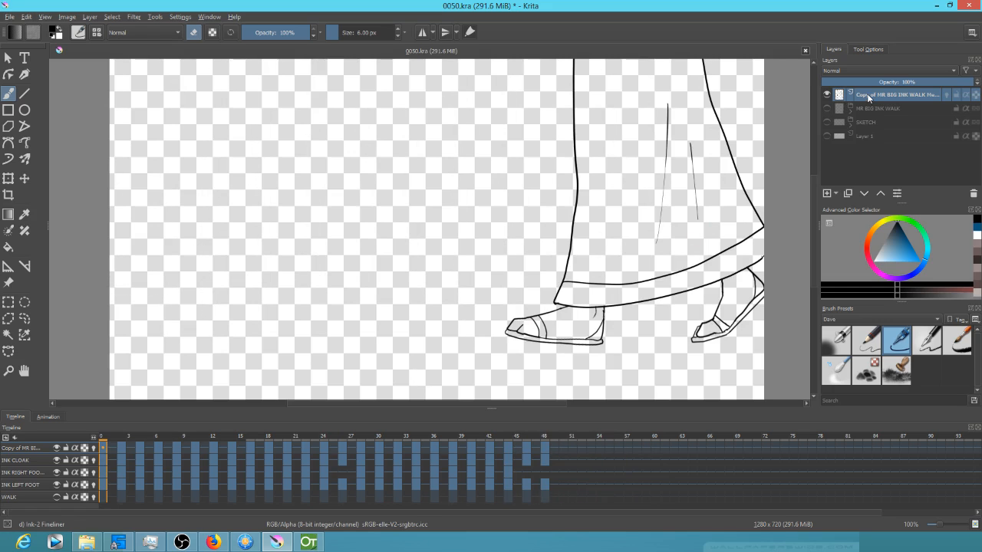
Step: Put the merged ink layer into a new group named MR BIG PAINT
key(ctrl+g)
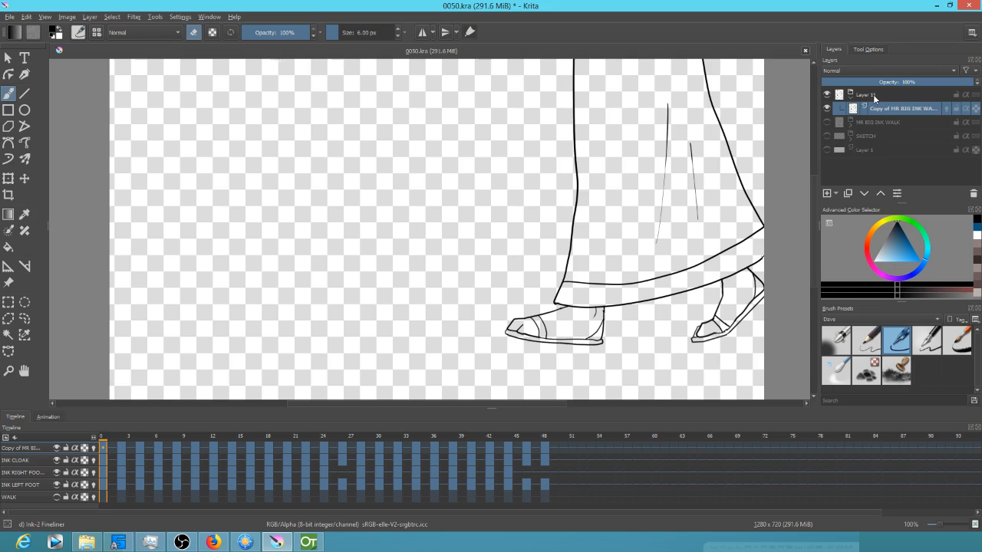
click(874, 95)
double_click(874, 94)
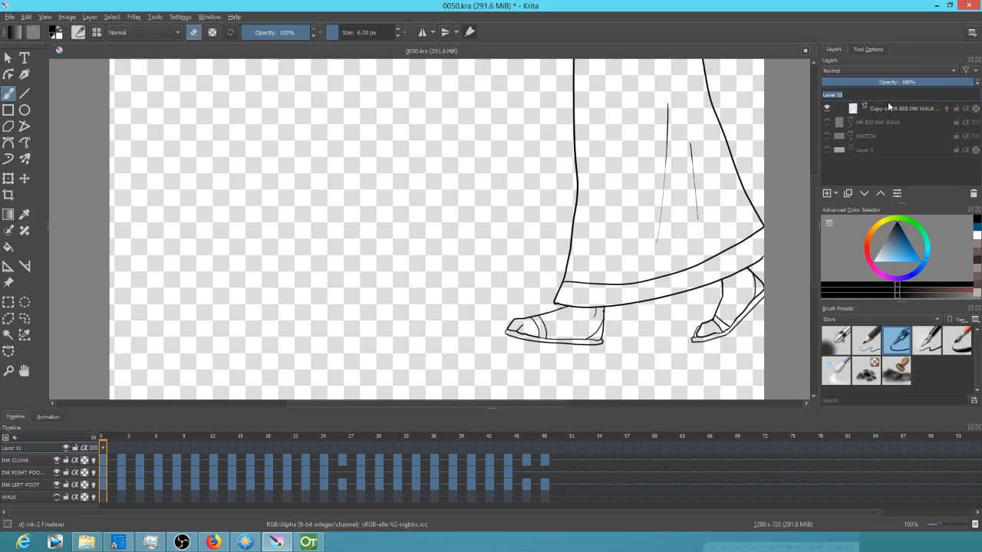
text(MR BIG PAINT)
key(Return)
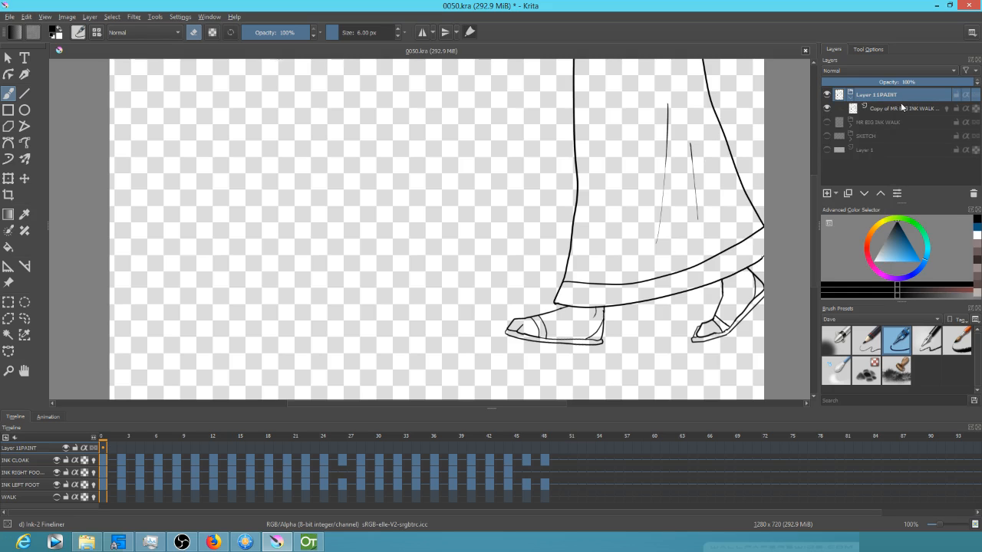
double_click(878, 94)
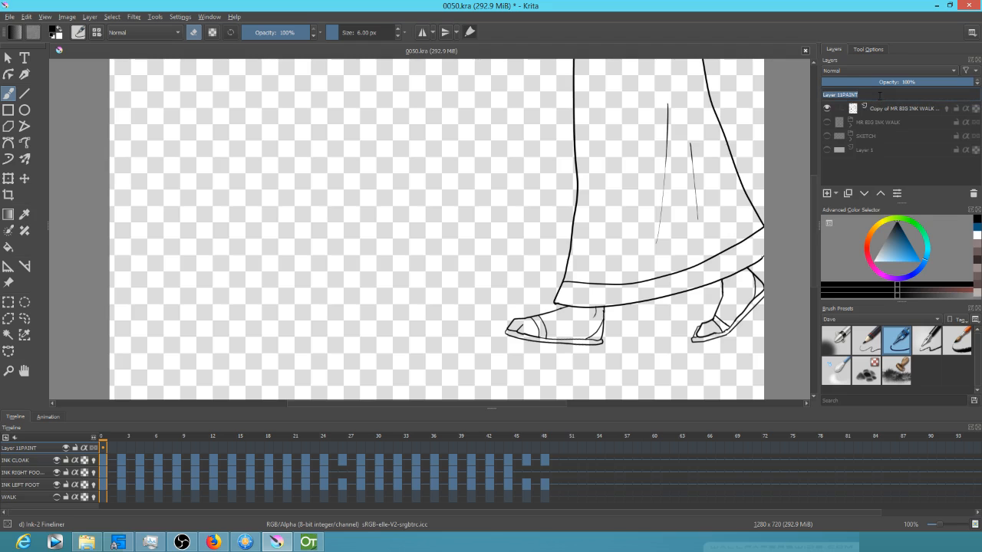
text(MR BIG PAINT)
key(Return)
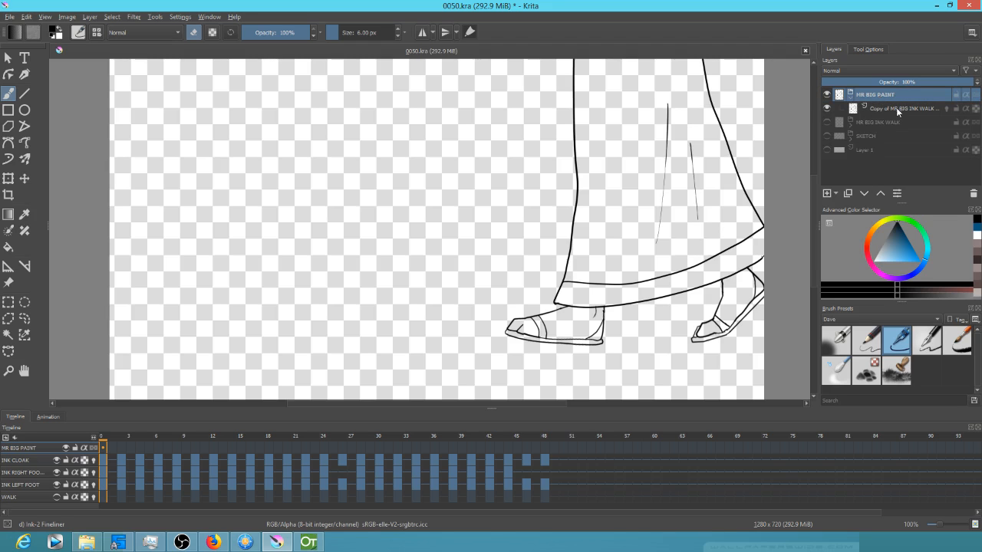
Step: Rename the merged layer inside the MR BIG PAINT group as INK
click(898, 112)
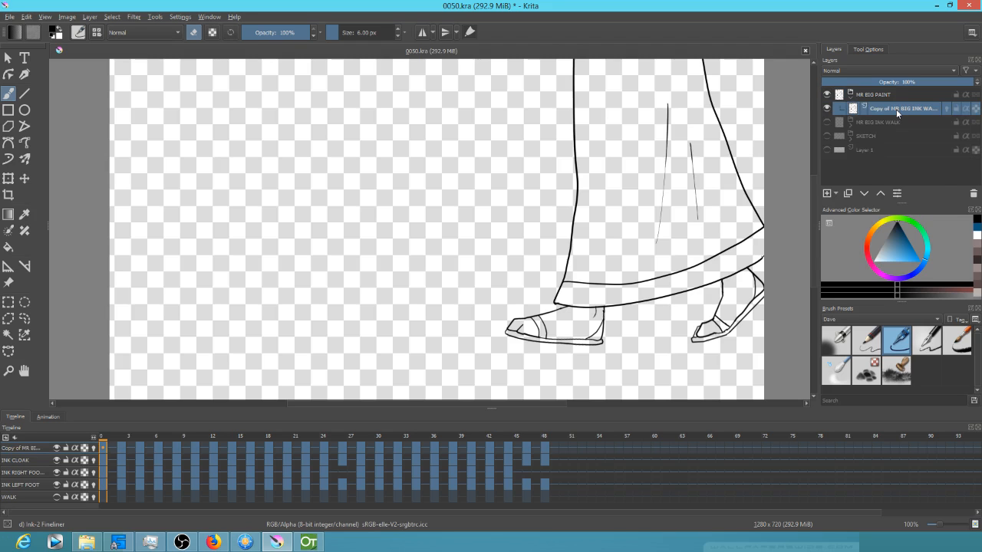
double_click(896, 109)
text(INK)
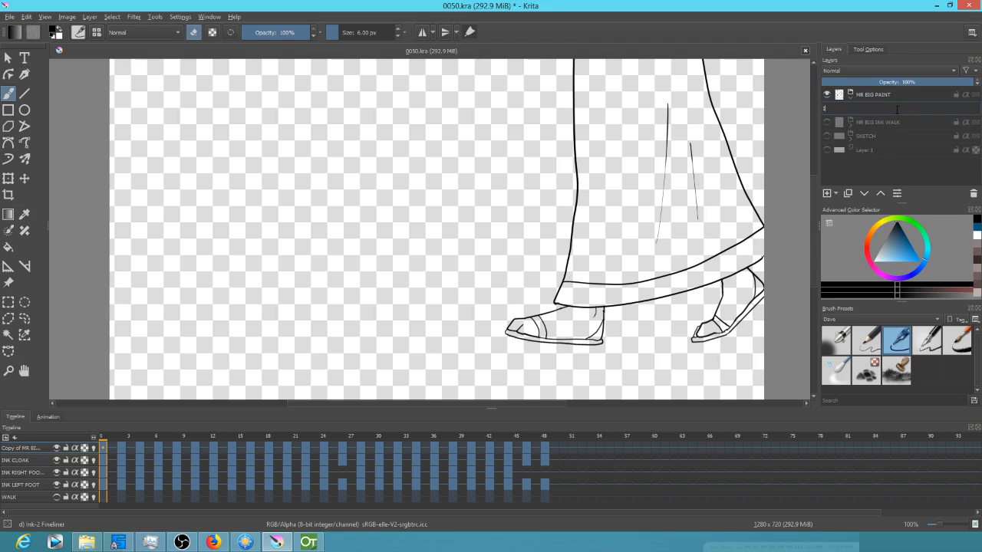
key(Return)
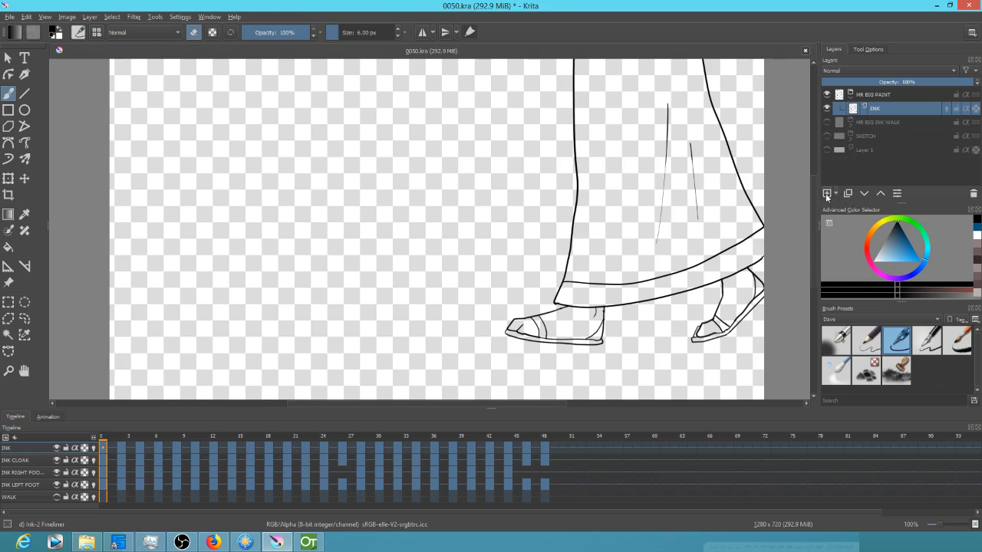
Step: Add a new paint layer above INK and name it SHD
click(827, 193)
double_click(886, 109)
text(SHD)
key(Return)
Step: Add another paint layer named PAINT and place it directly below INK in the MR BIG PAINT group
click(886, 120)
click(827, 192)
double_click(887, 123)
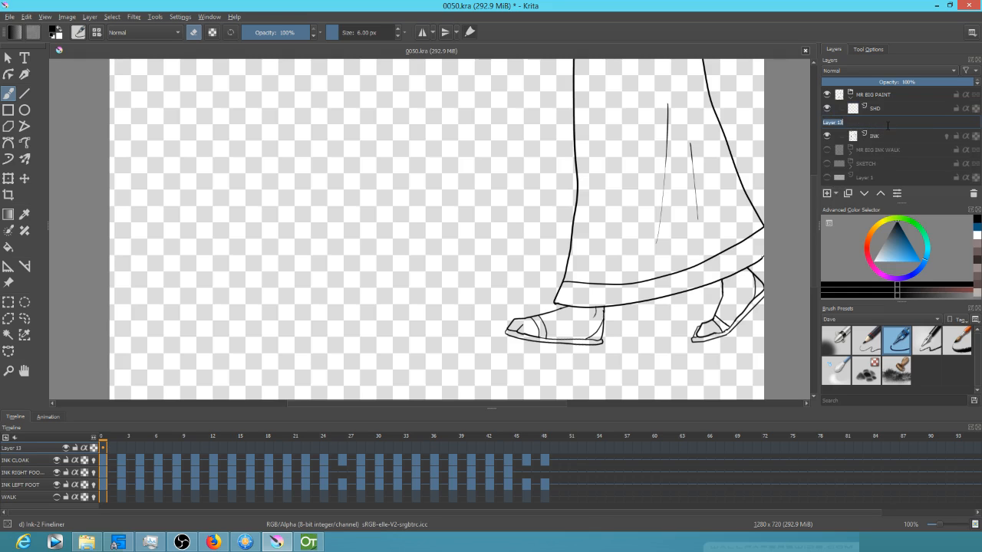
text(PAINT)
key(Return)
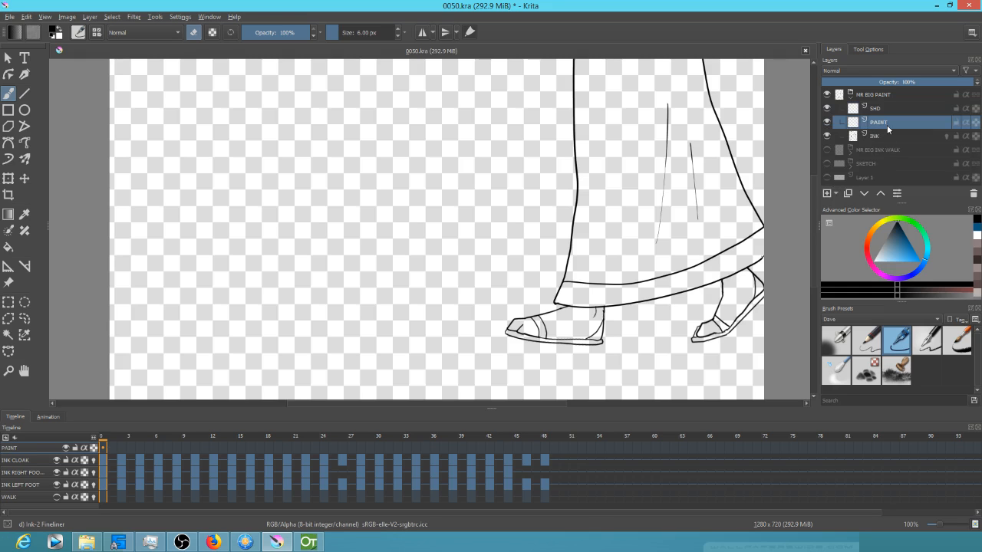
click(863, 194)
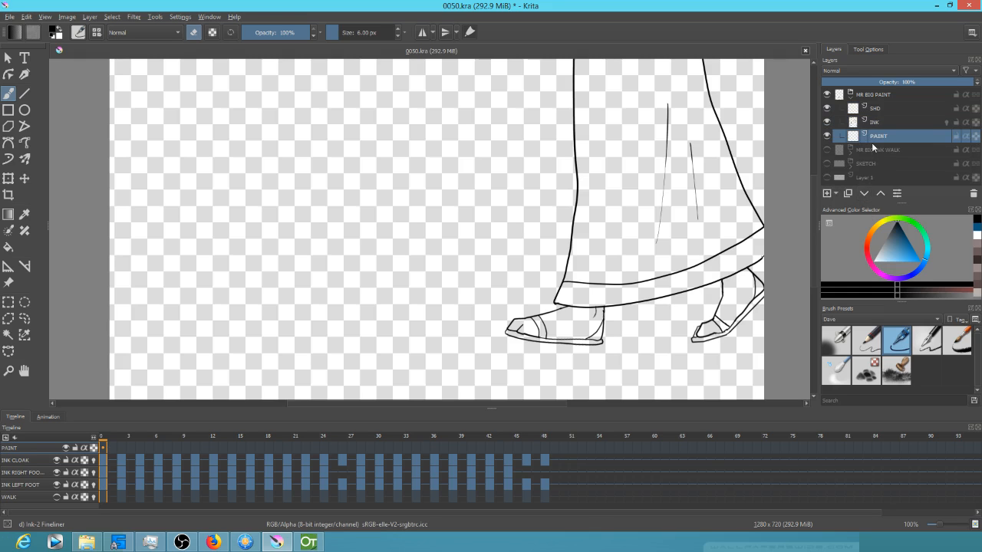
Step: Switch to Blender and bring up an enlarged preview of the maroon-robed man's close-up at 04:42+01 in the video edit
mouse_move(566, 204)
mouse_down()
mouse_move(435, 197)
mouse_move(491, 217)
mouse_move(482, 221)
mouse_up()
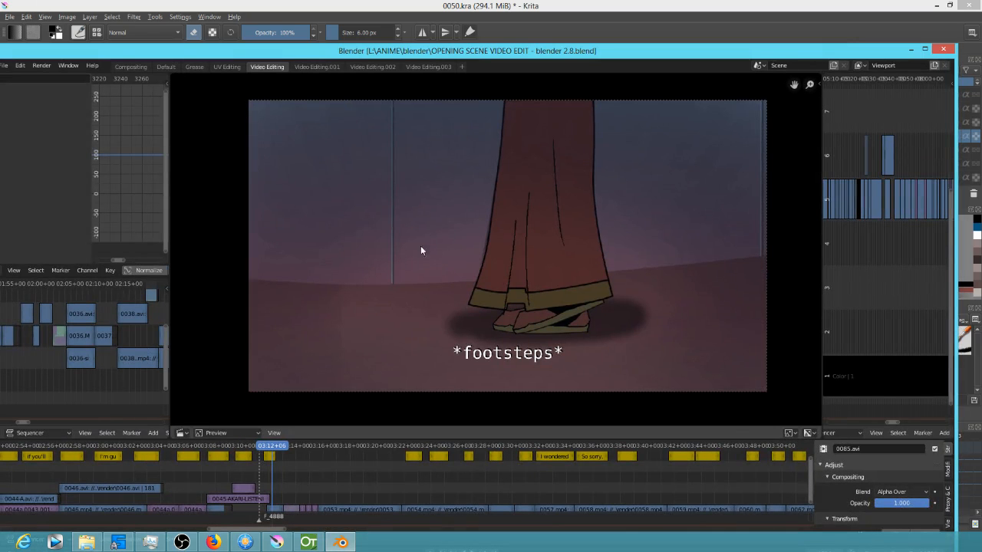
double_click(450, 51)
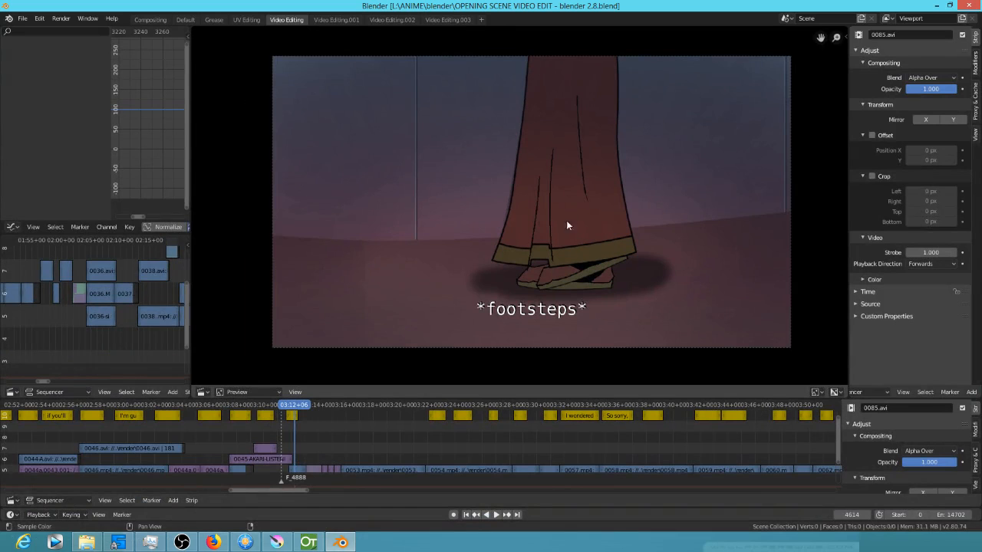
click(218, 438)
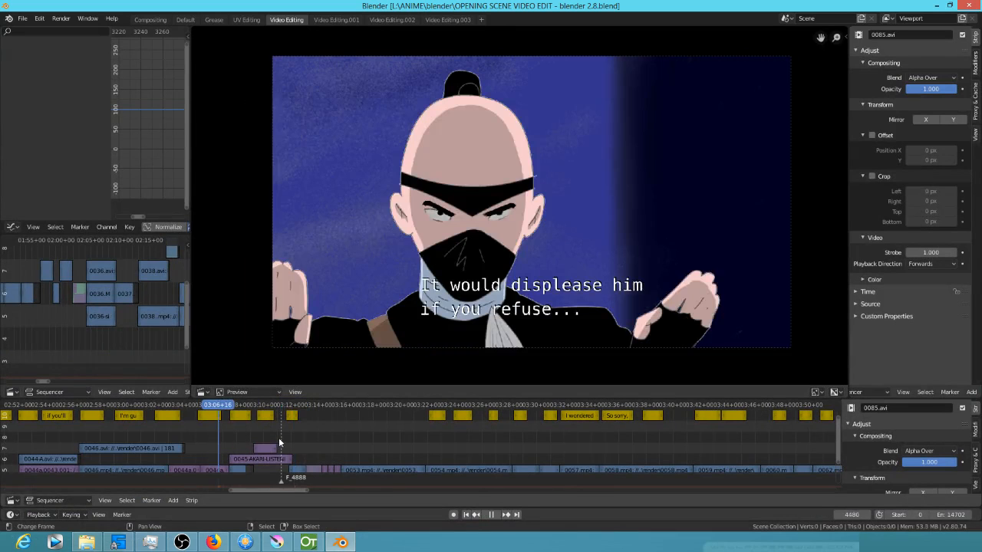
key(space)
drag(481, 445, 677, 438)
scroll(681, 439, down, 11)
drag(610, 448, 476, 434)
scroll(589, 453, right, 5)
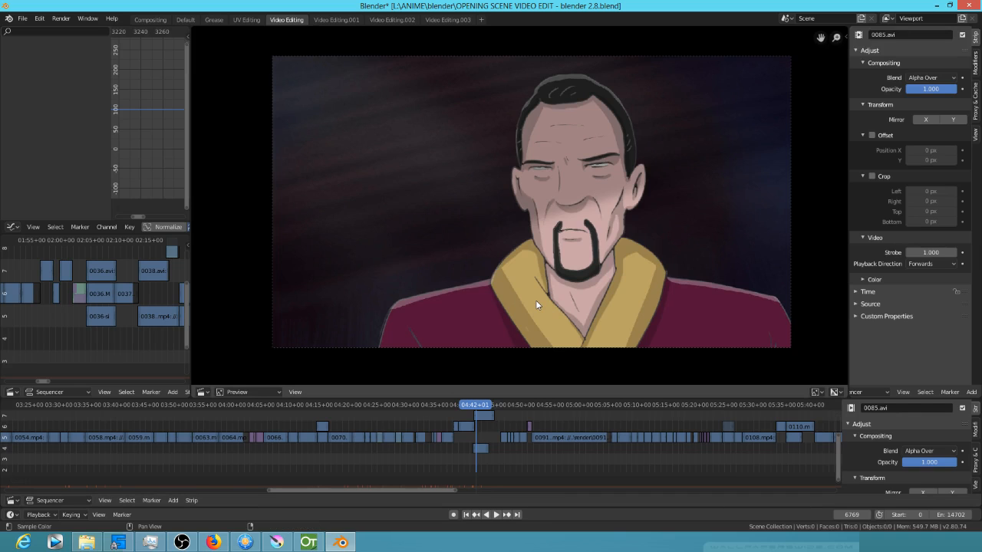
scroll(538, 285, up, 3)
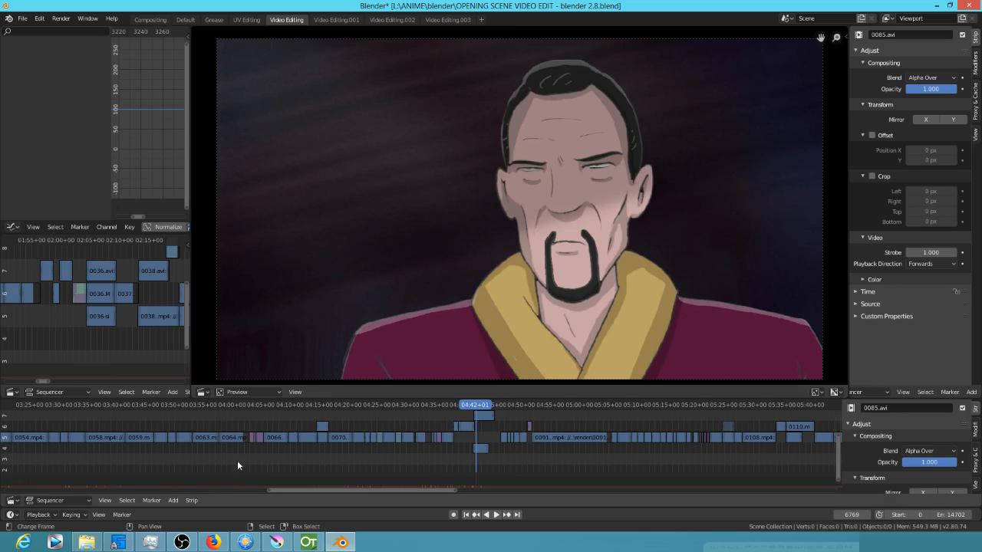
Step: Switch back to Krita, paste the captured colour reference and move its layer above the MR BIG PAINT group
click(277, 542)
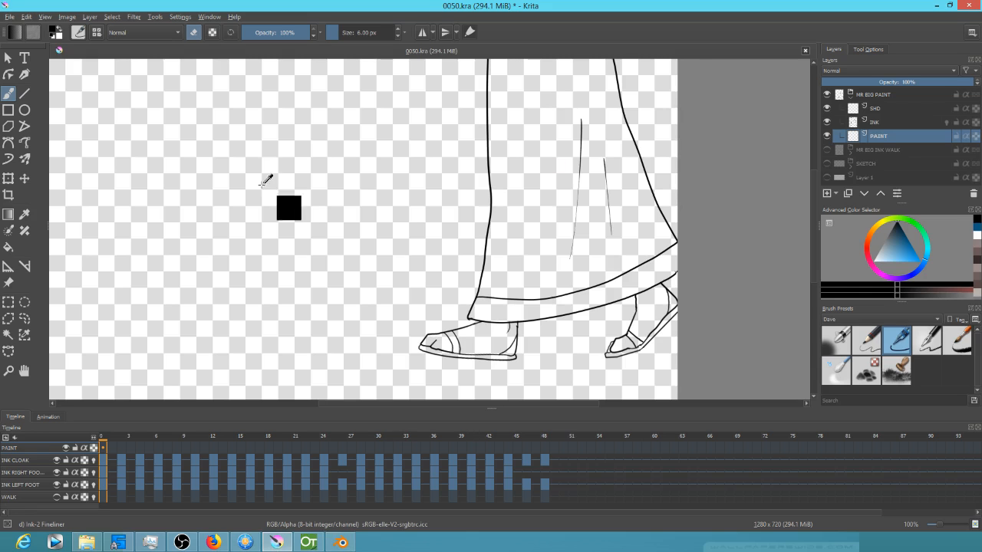
key(ctrl+v)
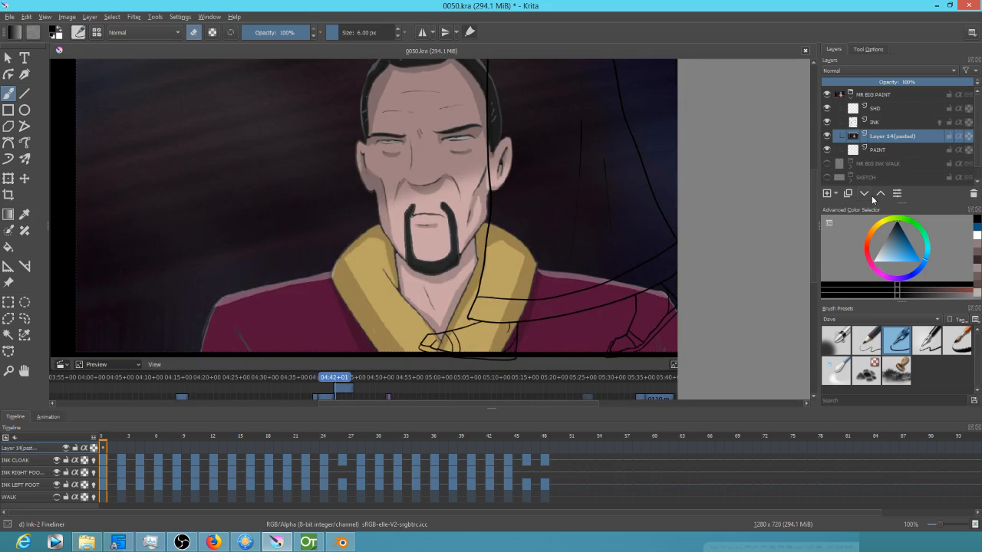
click(880, 194)
click(880, 194)
click(880, 194)
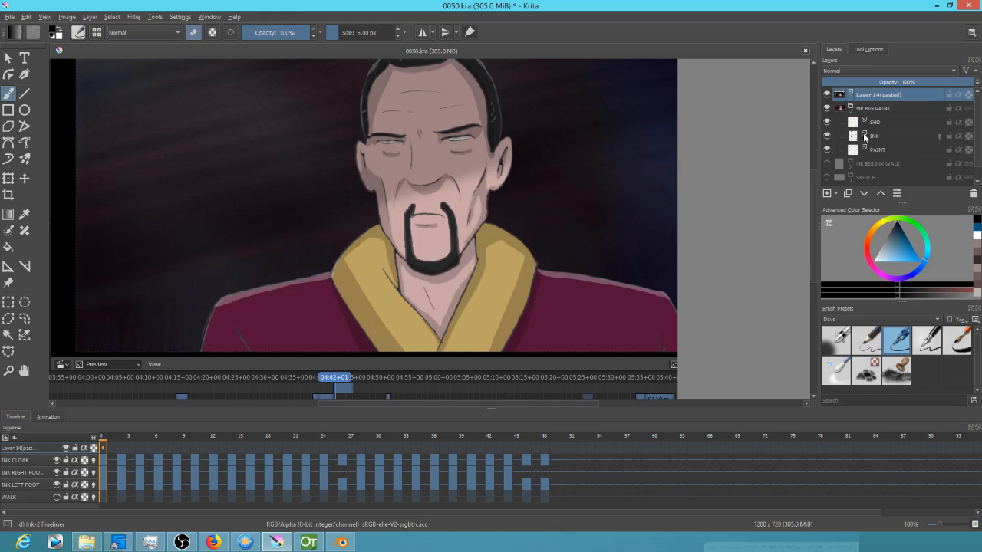
Step: Sample the robe's maroon colour from the pasted reference and return to the PAINT layer with the reference hidden
ctrl+click(557, 300)
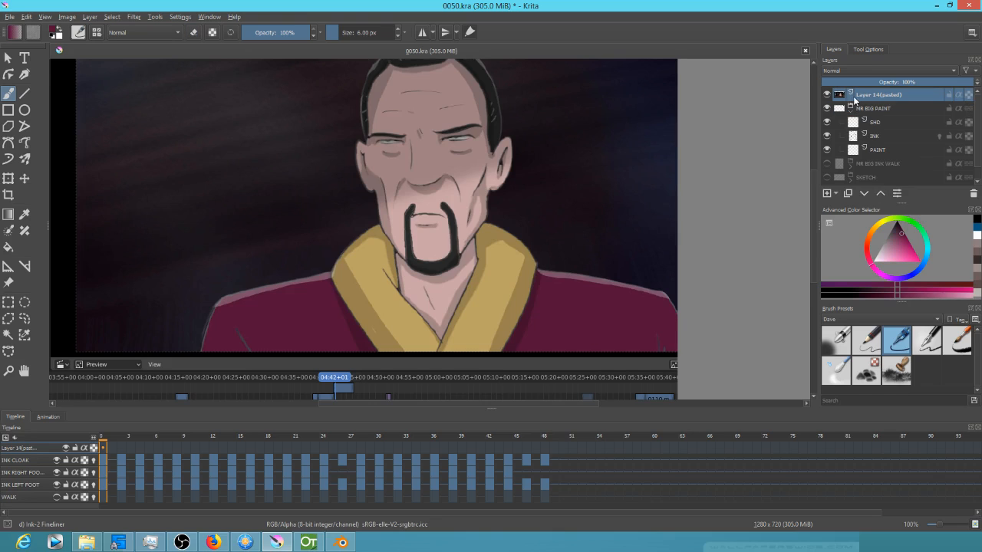
click(827, 95)
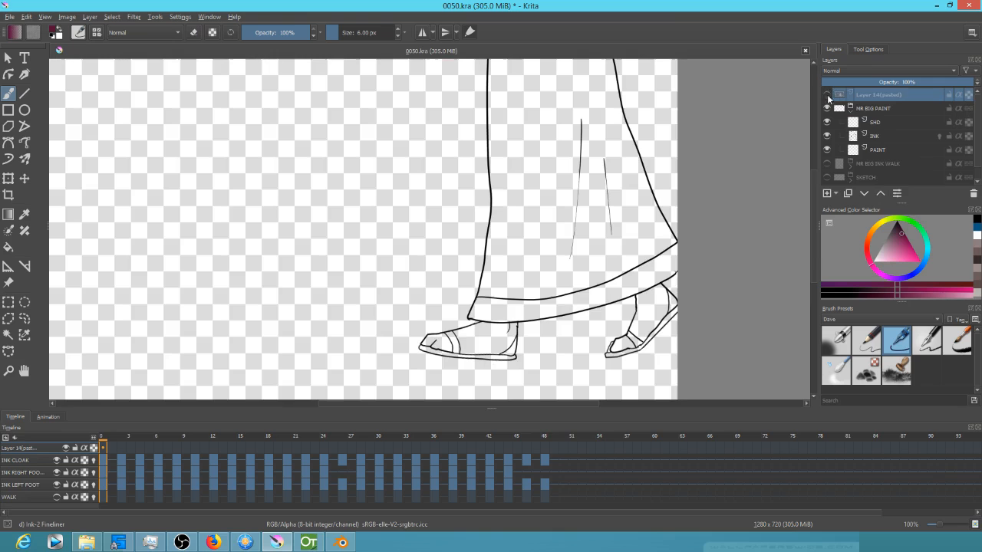
click(875, 150)
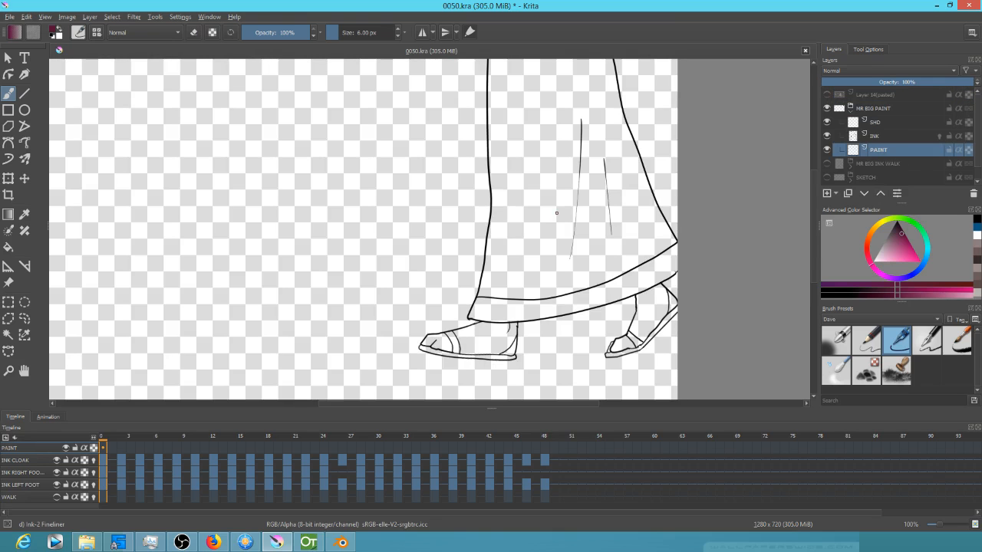
drag(550, 198, 489, 213)
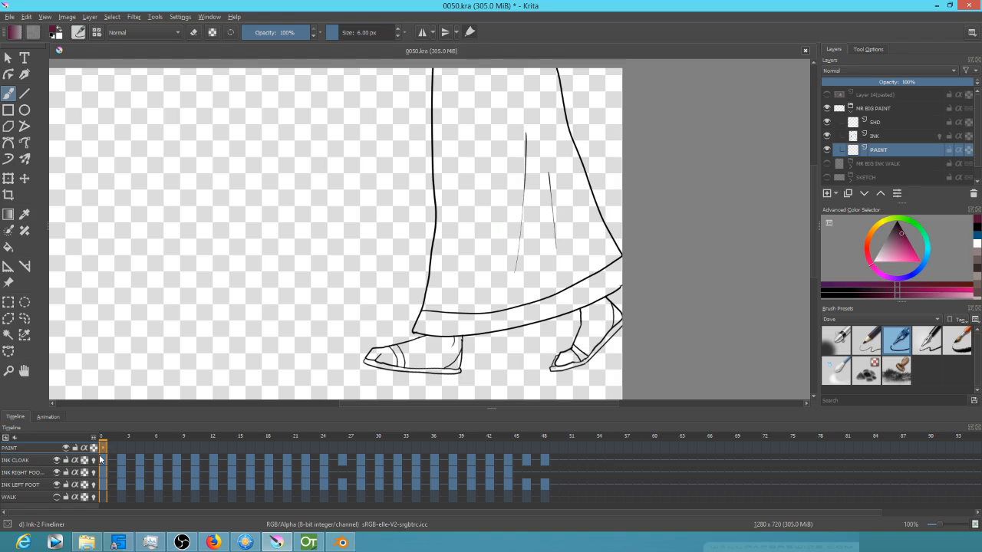
Step: Add blank keyframes on every second frame of the PAINT layer up to frame 24, correcting the misplaced ones around frames 25 to 27
key(space)
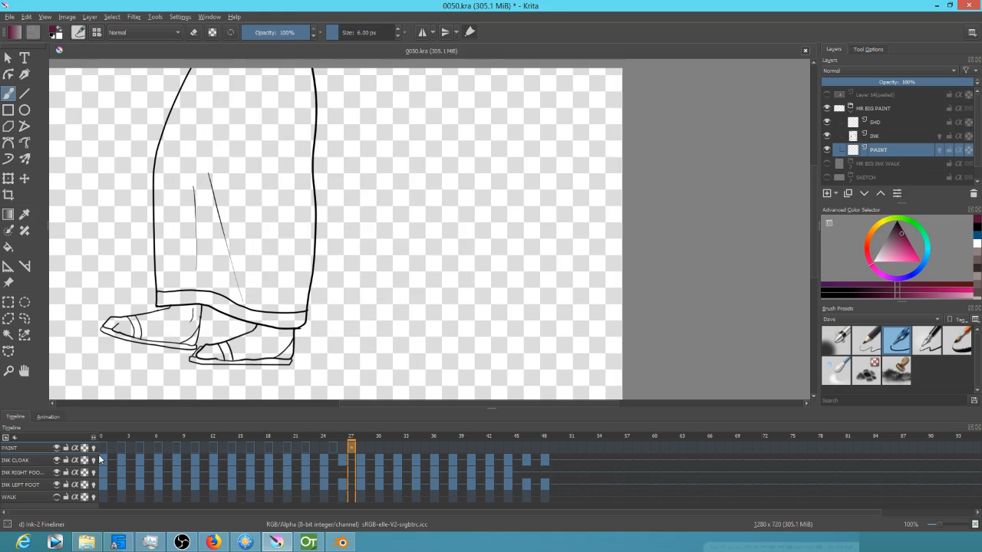
key(Left)
key(Left)
key(Left)
key(Right)
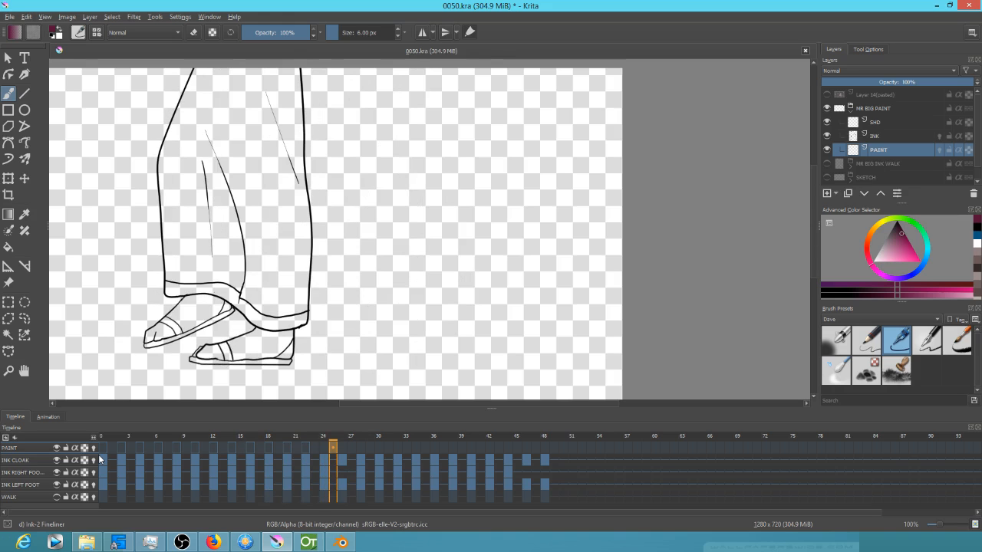
key(Left)
key(Left)
key(Right)
key(Right)
key(Right)
key(Right)
key(Right)
key(Right)
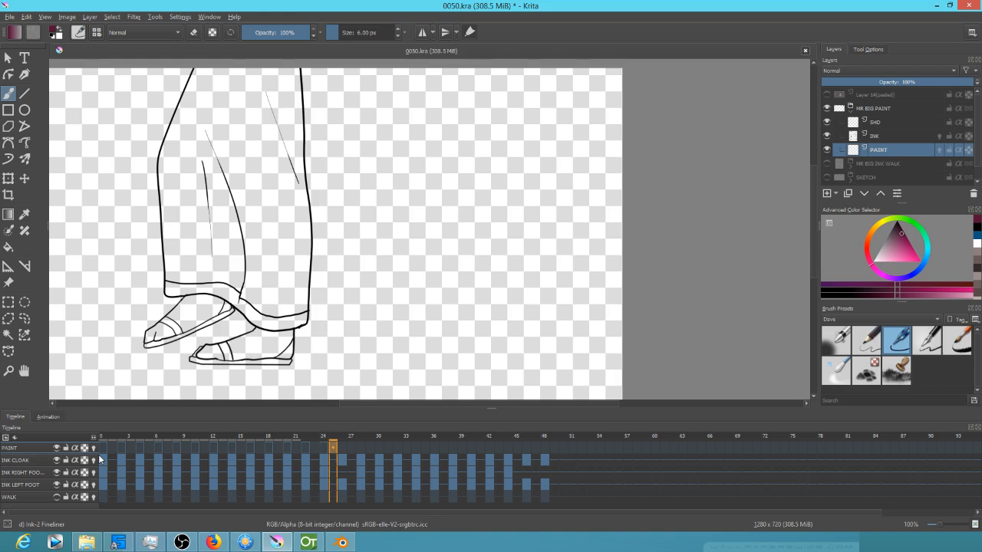
Step: Add the remaining blank PAINT keyframes on every second frame through frame 48 and return to frame 0
key(Right)
key(Right)
key(Right)
key(Right)
key(Right)
key(Right)
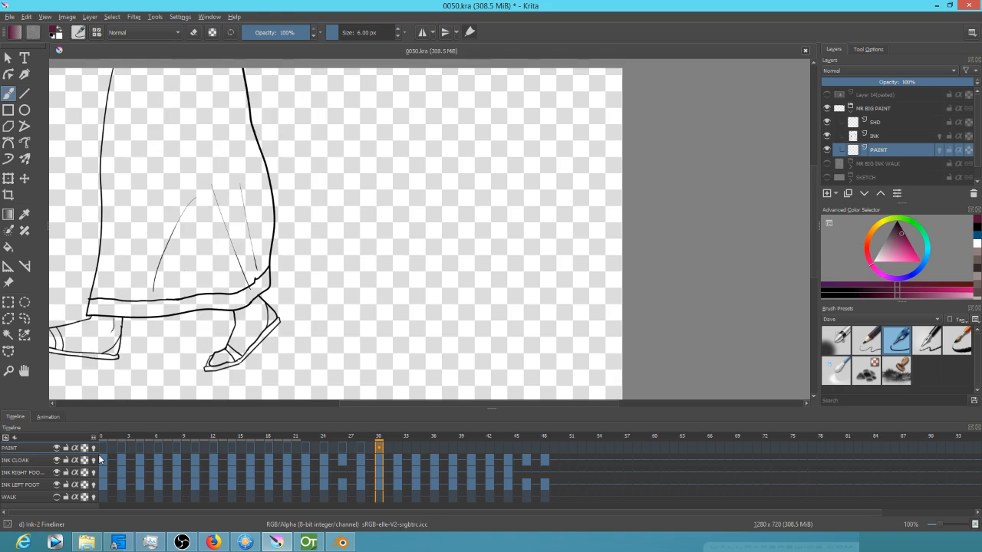
key(Right)
key(Right)
key(Right)
key(Right)
key(Right)
key(Right)
key(Right)
key(Right)
key(Right)
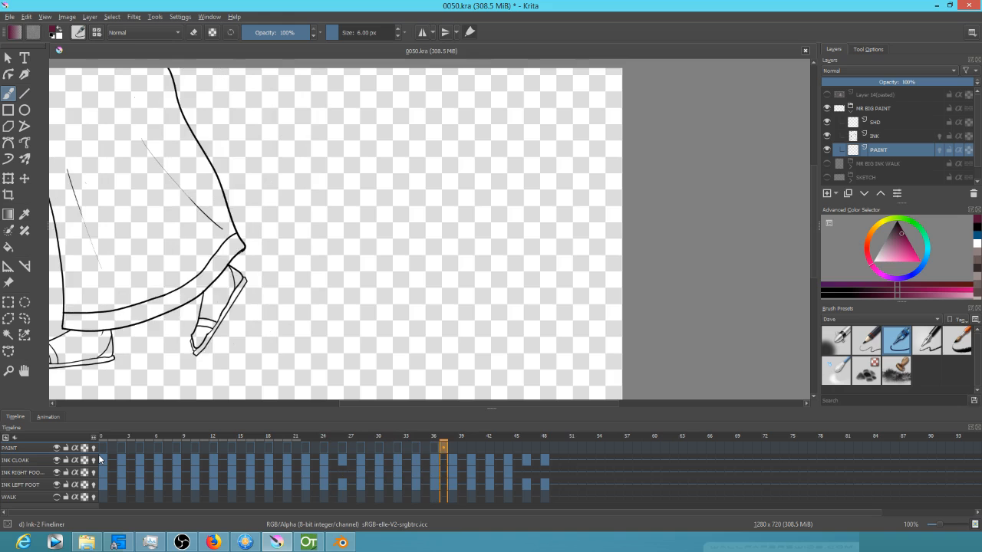
key(Right)
key(Right)
key(Right)
key(Right)
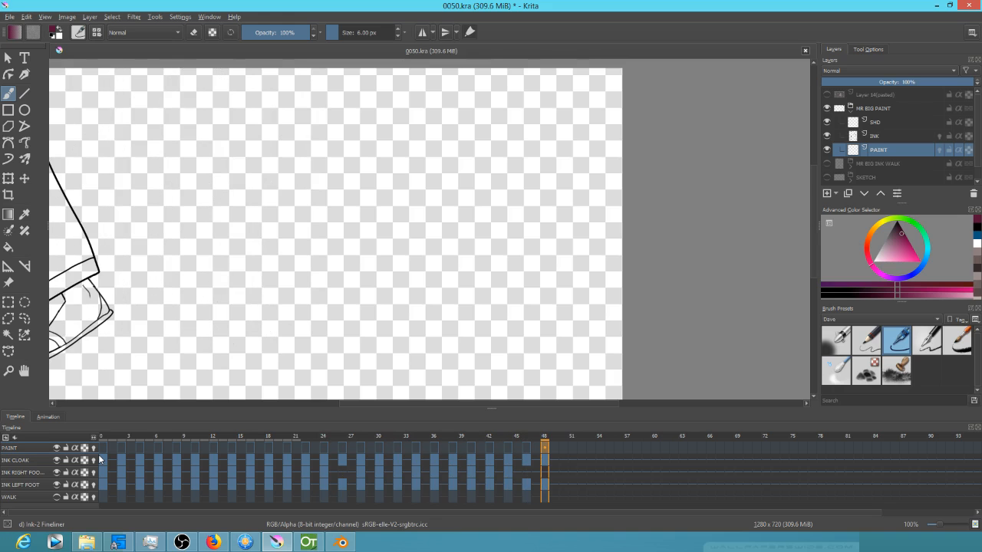
key(Right)
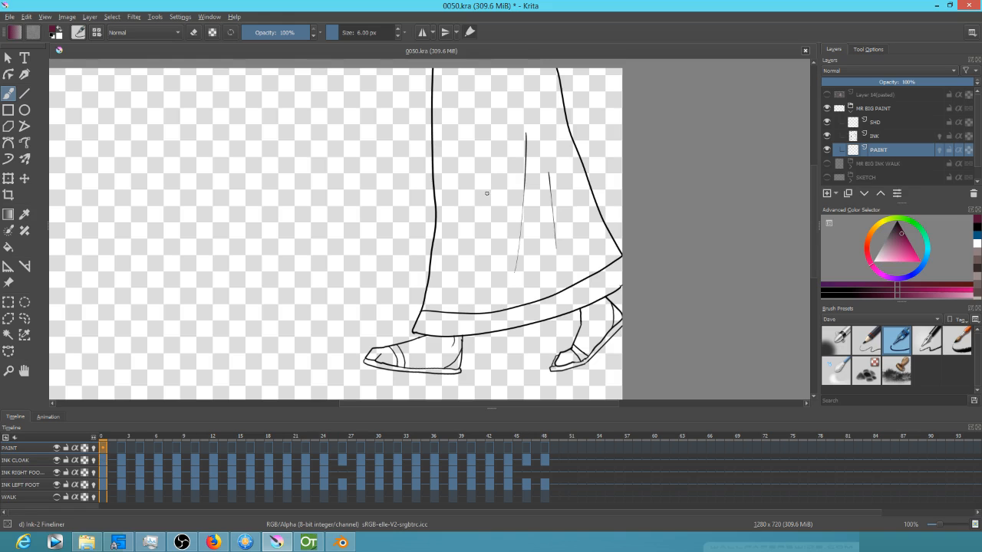
Step: Save the file and fill the robe above its hem band with the sampled maroon on frame 0 of the PAINT layer
key(f)
click(10, 16)
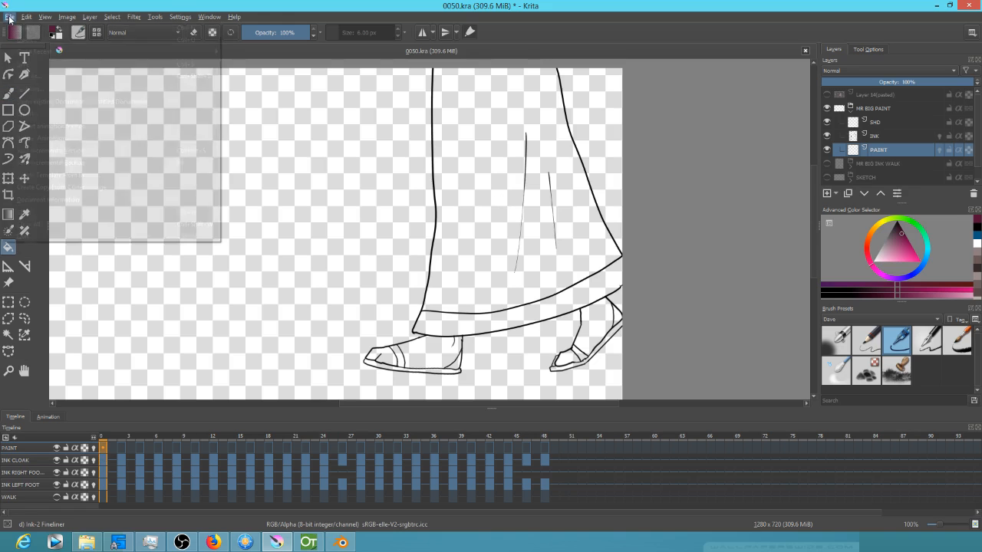
click(27, 65)
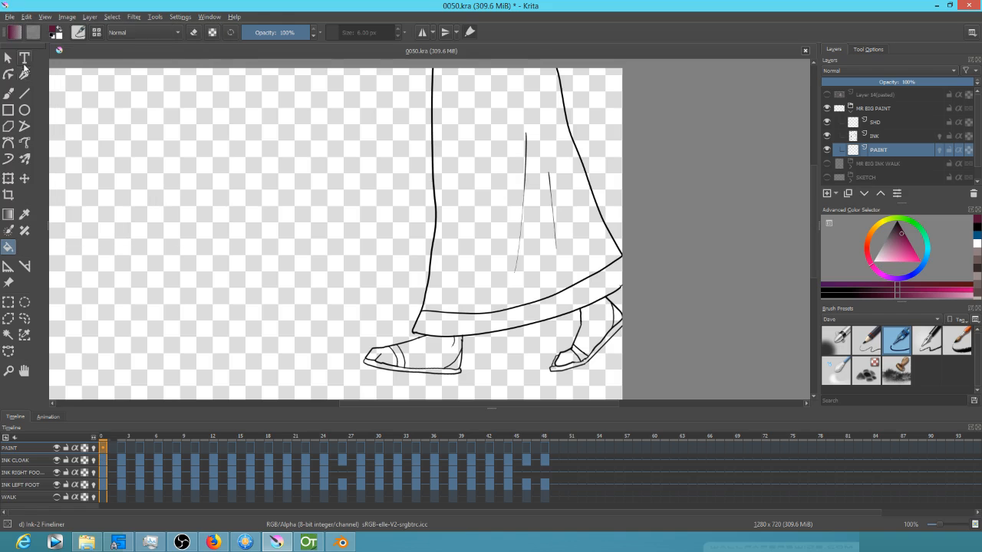
click(486, 233)
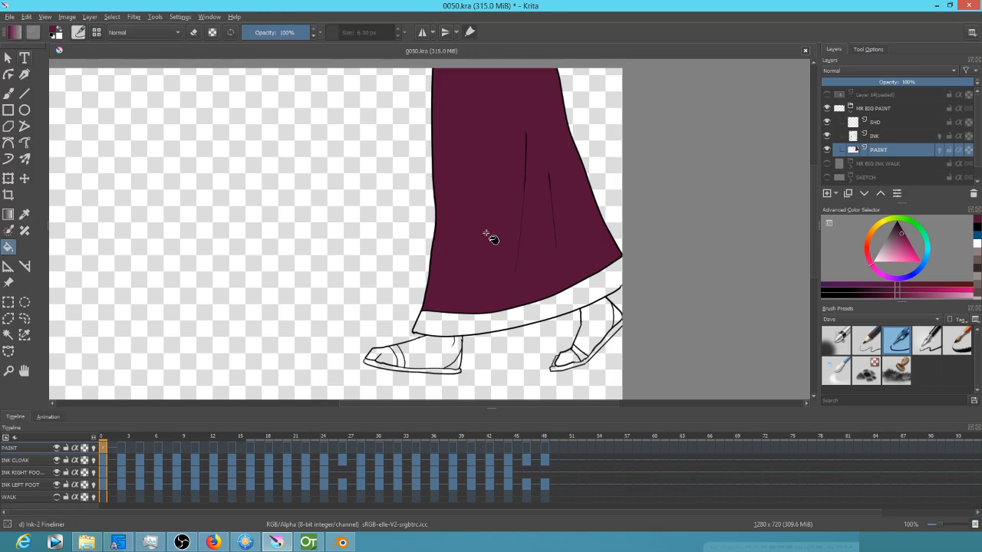
Step: Fill the robe above the hem band maroon on every second frame from 2 to 12 of the PAINT layer
key(period)
key(period)
click(451, 202)
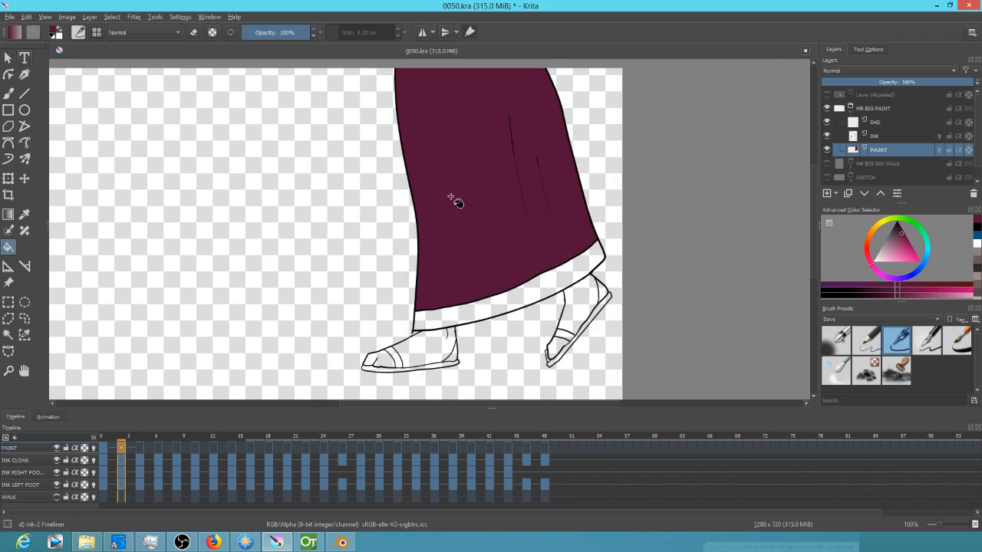
key(period)
key(period)
click(473, 206)
key(period)
key(period)
click(430, 198)
key(period)
key(period)
click(425, 201)
key(period)
key(period)
click(382, 186)
key(period)
key(period)
click(343, 240)
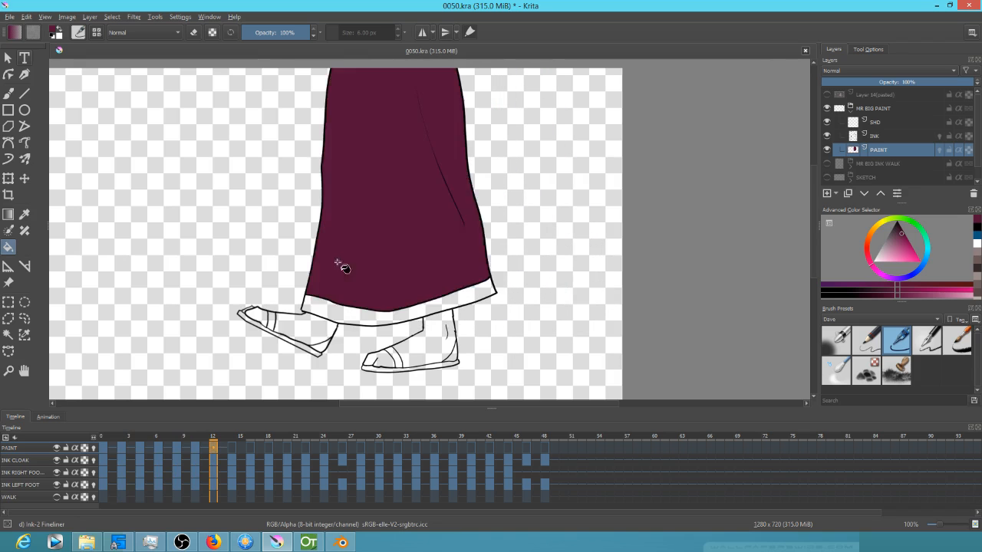
Step: Fill the robe above the hem band maroon on every second frame from 14 to 28 of the PAINT layer
key(period)
key(period)
click(328, 216)
key(period)
key(period)
click(327, 216)
key(period)
key(period)
click(299, 198)
key(period)
key(period)
click(284, 215)
key(period)
key(period)
click(254, 219)
key(period)
key(period)
click(236, 162)
key(period)
key(period)
click(234, 149)
key(period)
key(period)
click(238, 133)
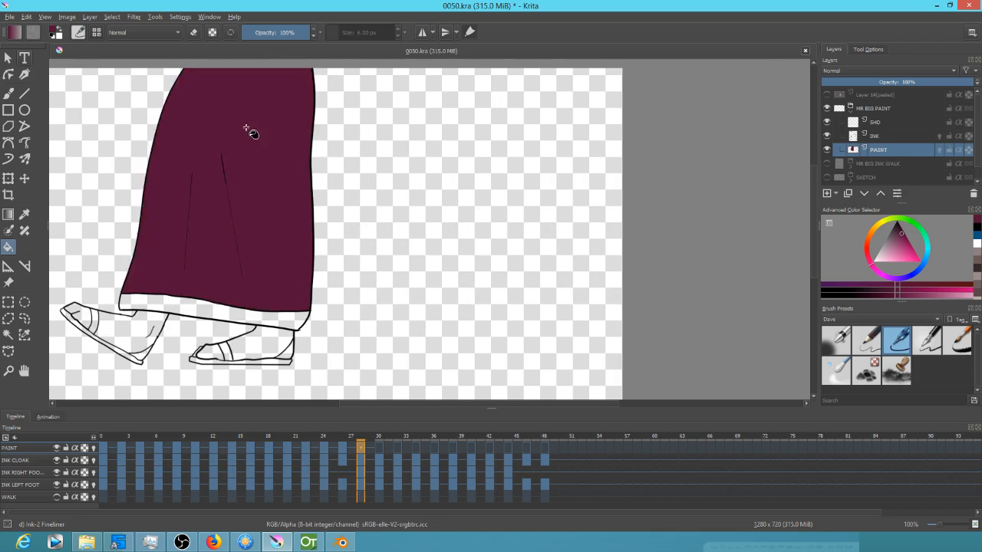
Step: Fill the robe above the hem band maroon on every second frame from 30 to 48 of the PAINT layer
key(period)
key(period)
click(224, 149)
key(period)
key(period)
click(158, 150)
key(period)
key(period)
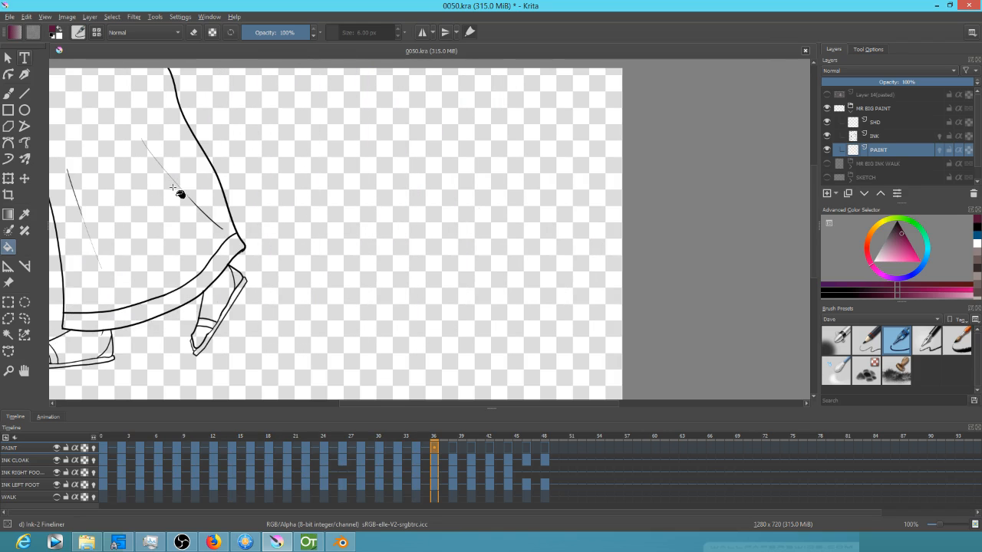
drag(180, 194, 281, 248)
click(214, 208)
key(period)
key(period)
key(period)
key(period)
key(period)
key(period)
key(period)
key(period)
click(132, 217)
key(period)
key(period)
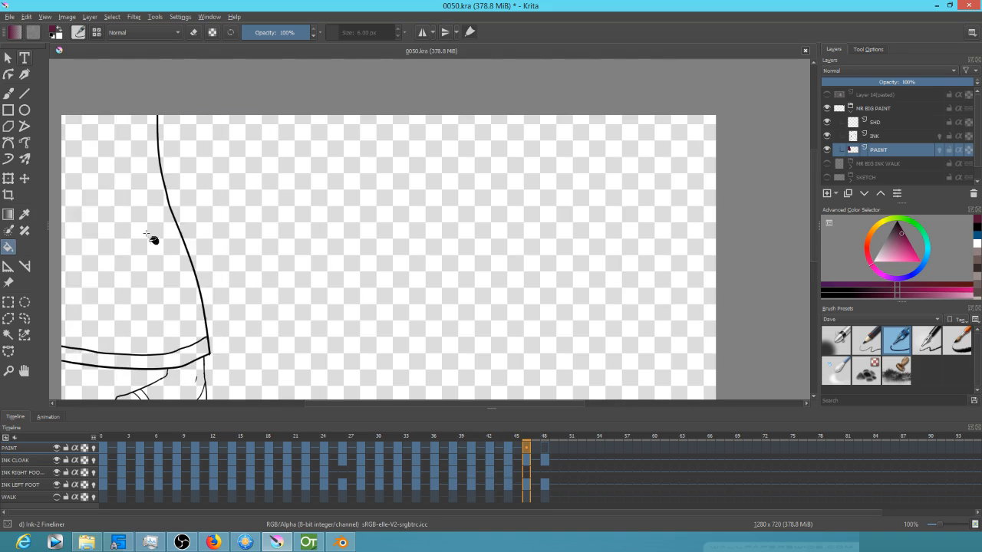
drag(153, 237, 340, 204)
click(295, 206)
key(period)
key(period)
click(275, 197)
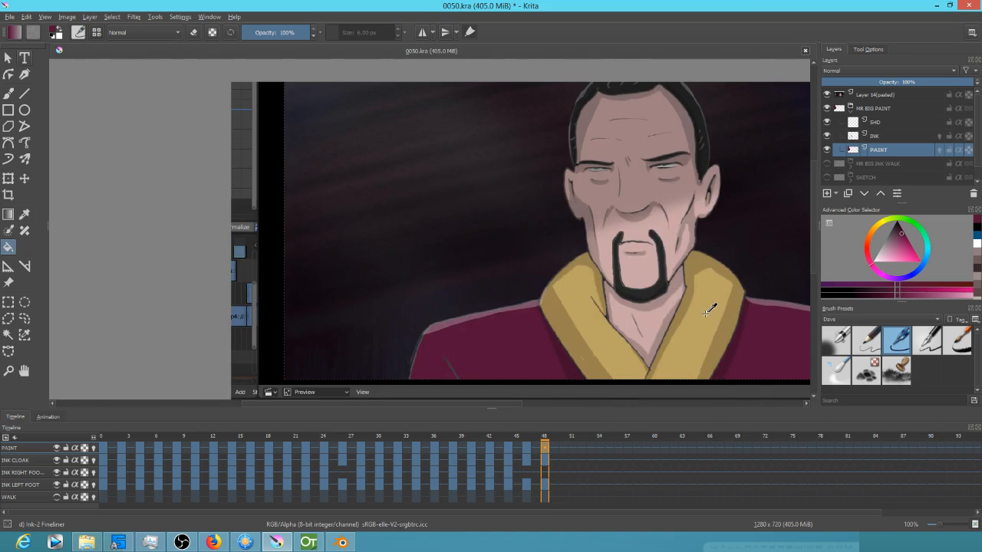
Step: Sample the collar's gold from the reference image, hide the reference and fill the robe's hem band with the gold on frame 48
ctrl+click(706, 313)
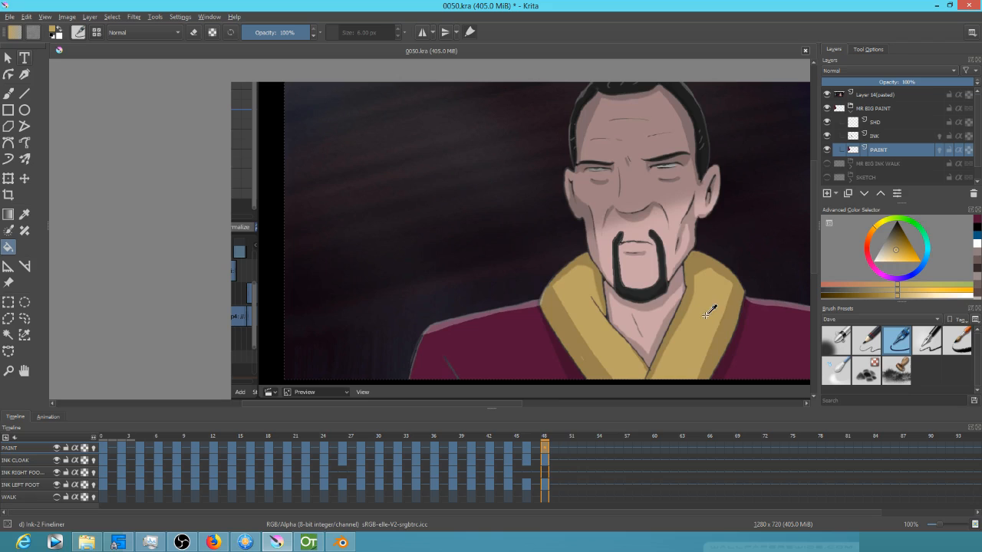
click(827, 94)
click(349, 290)
mouse_move(436, 245)
mouse_down()
mouse_move(501, 230)
mouse_move(553, 245)
mouse_move(532, 265)
mouse_up()
Step: Working backwards, fill every section of the robe's hem band gold on each second frame from 46 to 38
key(Left)
key(Left)
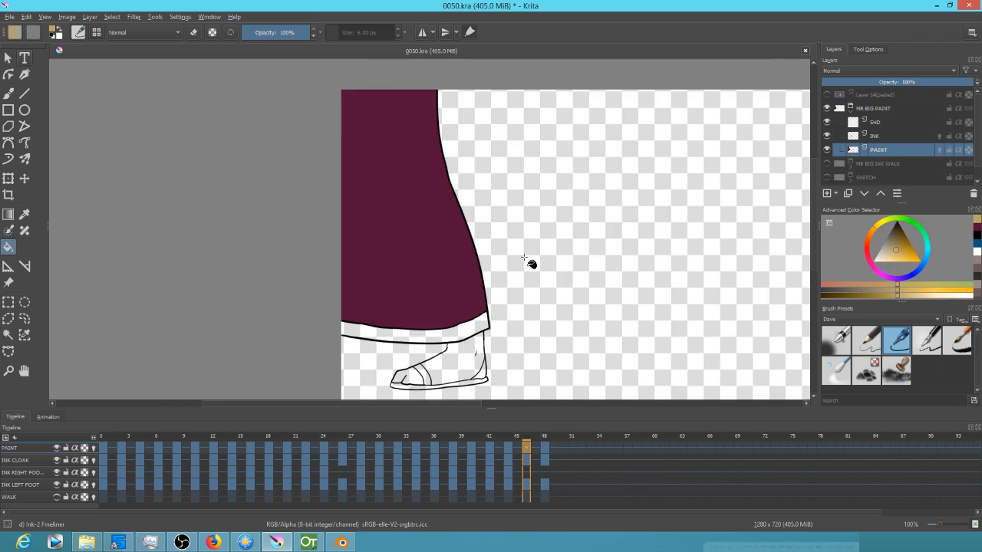
key(Left)
key(Left)
key(Left)
key(Left)
click(477, 329)
key(Left)
key(Left)
click(513, 331)
click(521, 307)
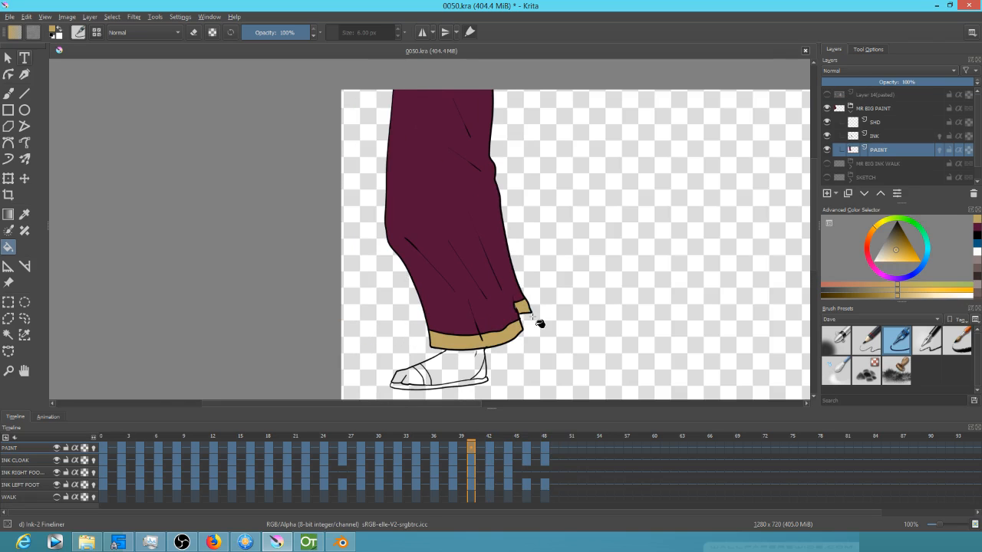
key(Left)
key(Left)
click(541, 300)
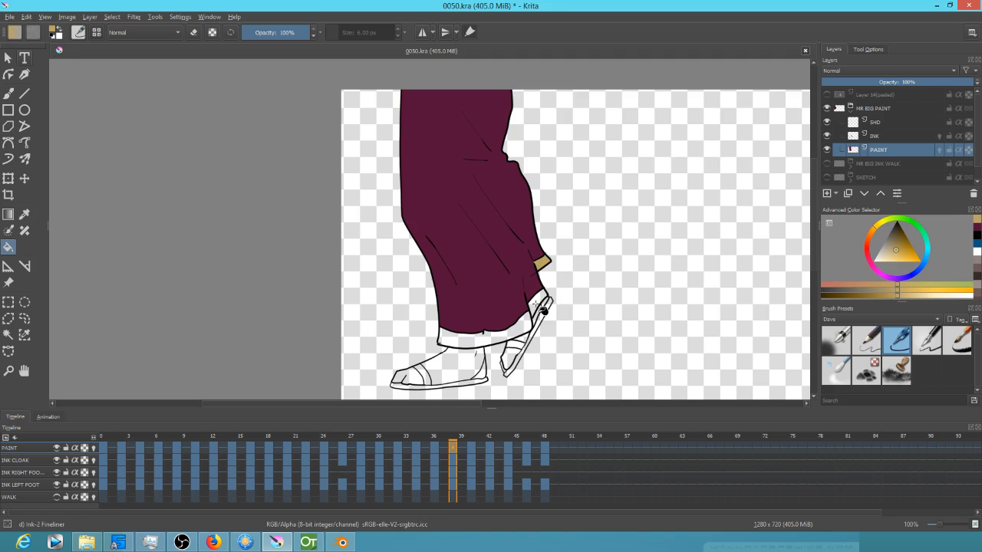
click(525, 331)
Step: Fill the robe's hem band gold on frames 36, 34, 32 and 30 of the PAINT layer
key(Left)
key(Left)
click(589, 285)
key(Left)
key(Left)
click(604, 306)
key(Left)
key(Left)
click(627, 316)
key(Left)
key(Left)
click(636, 325)
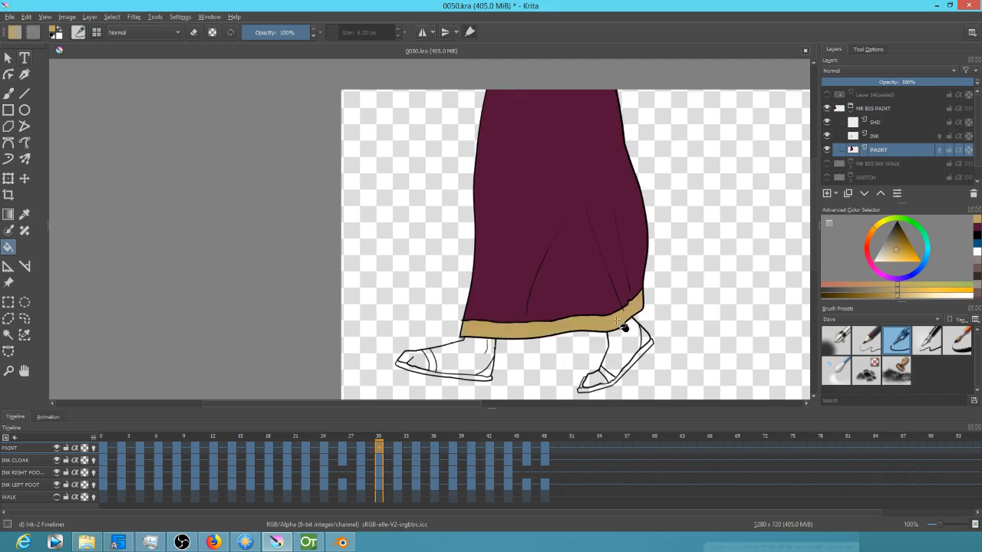
Step: Fill the robe's hem band gold on frames 28, 26, 24 and 22 of the PAINT layer
key(Left)
key(Left)
click(598, 333)
key(Left)
key(Left)
click(589, 328)
key(Left)
key(Left)
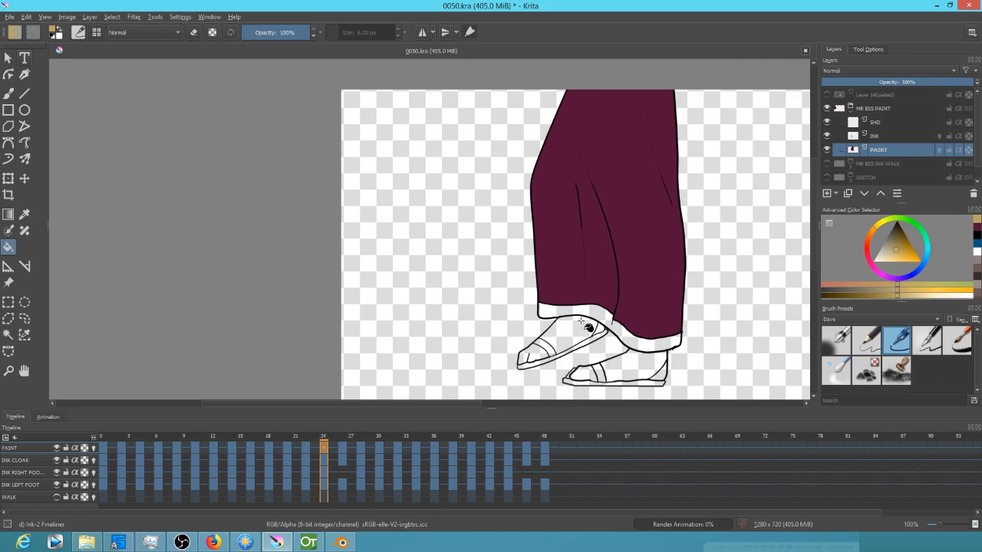
click(606, 326)
key(Left)
key(Left)
click(663, 270)
Step: Fill the robe's hem band gold on frames 20, 18 and 16 of the PAINT layer
key(Left)
key(Left)
click(714, 311)
click(652, 343)
key(Left)
key(Left)
click(733, 316)
key(Left)
key(Left)
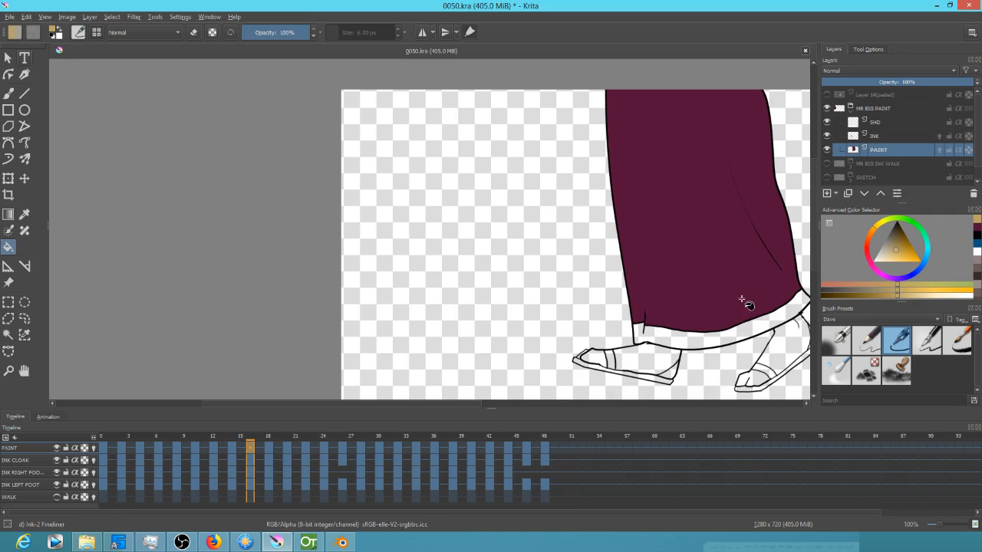
click(775, 322)
Step: Fill the robe's hem band gold on frames 14, 12 and 10 of the PAINT layer
key(Left)
key(Left)
click(756, 343)
drag(671, 322, 418, 310)
key(Left)
key(Left)
click(593, 306)
key(Left)
key(Left)
click(593, 293)
Step: Fill the robe's hem band gold on the remaining frames 8, 6, 4, 2 and 0
key(Left)
key(Left)
key(Left)
key(Left)
click(616, 287)
key(Left)
key(Left)
click(649, 313)
key(Left)
key(Left)
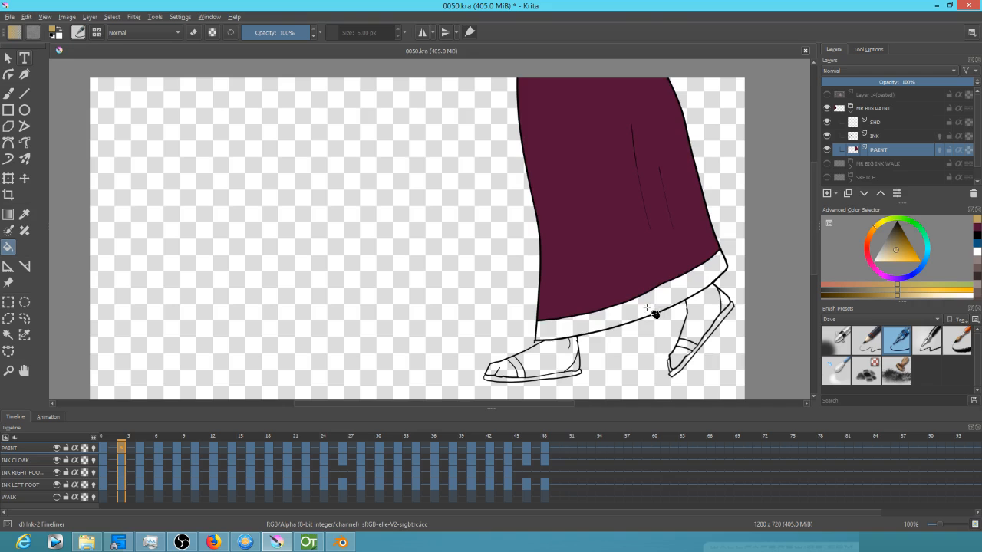
click(649, 311)
key(Left)
key(Left)
click(689, 319)
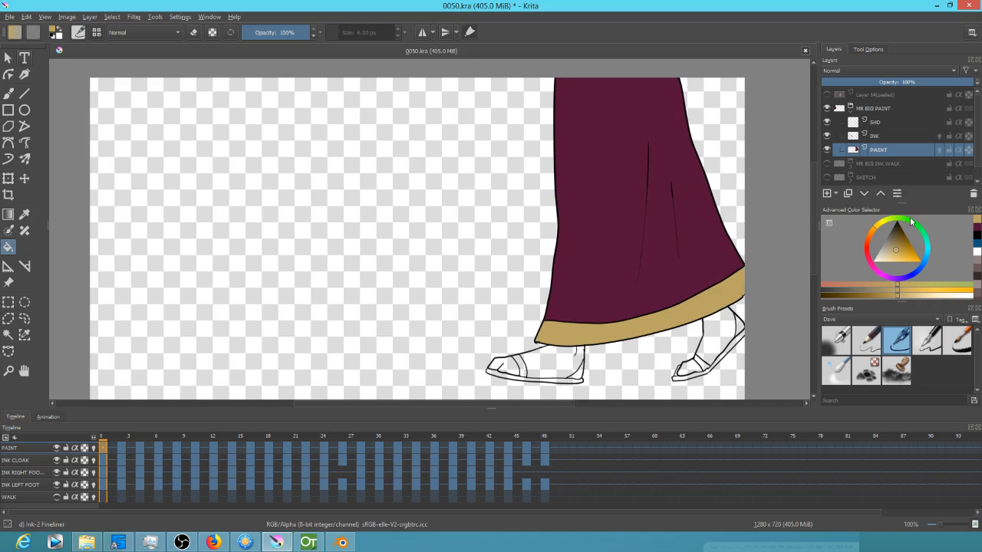
Step: Try a darker skin tone sampled from the reference image's face as the fill for the front foot on frame 0, and undo it
click(894, 235)
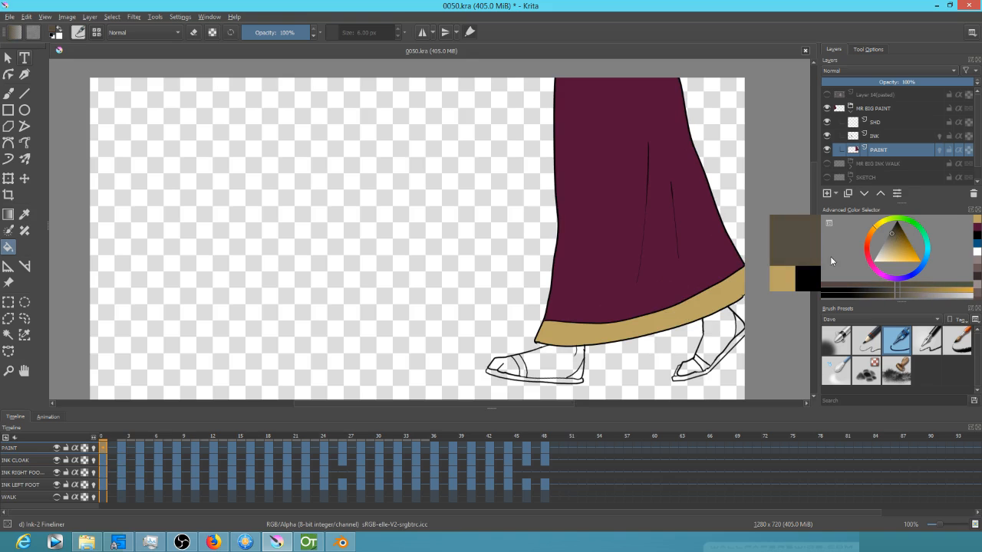
drag(589, 357, 469, 268)
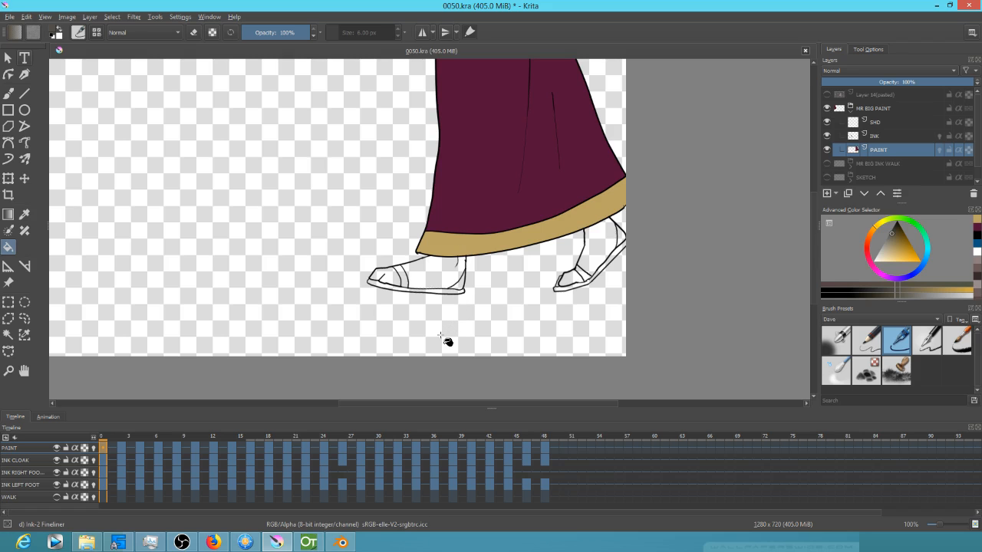
click(827, 95)
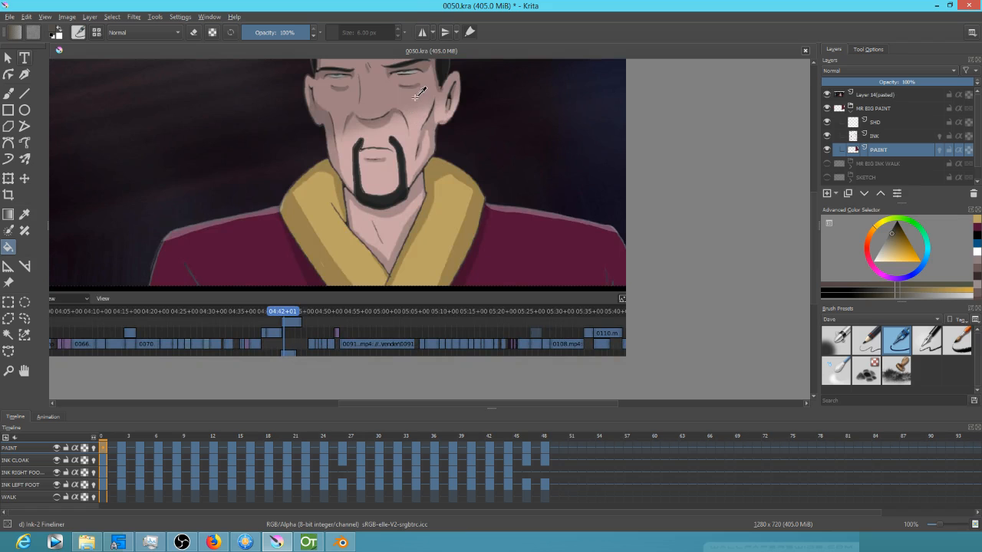
ctrl+click(414, 100)
click(827, 95)
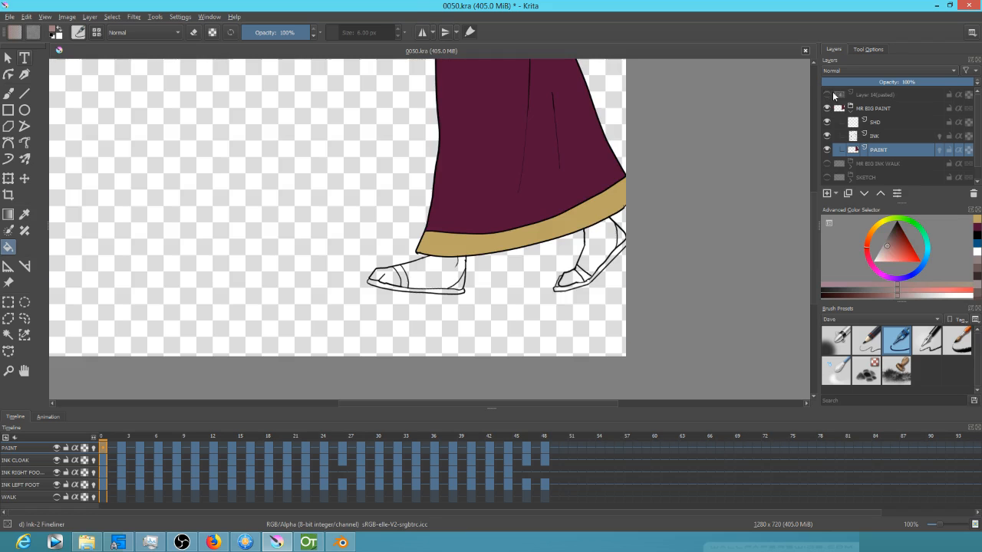
drag(551, 285, 503, 315)
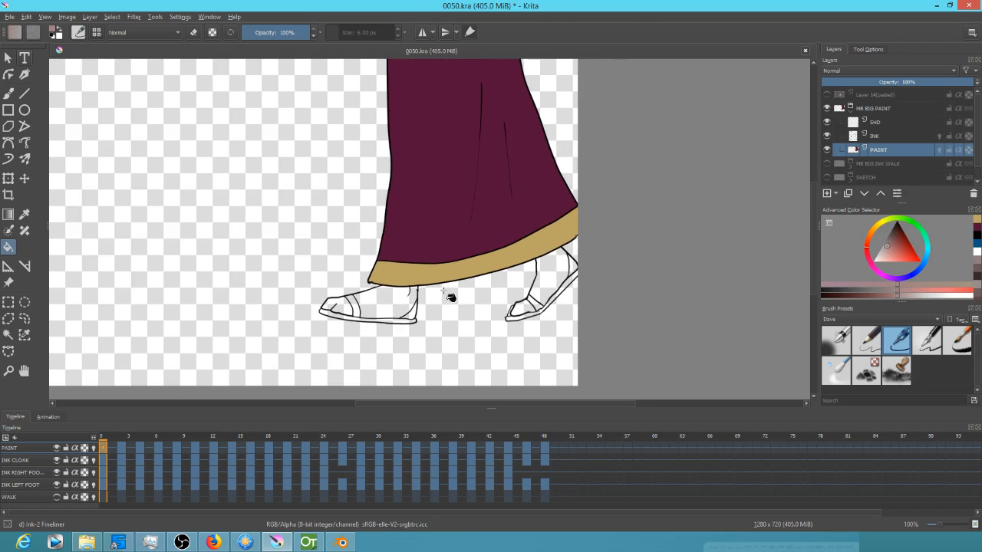
click(393, 305)
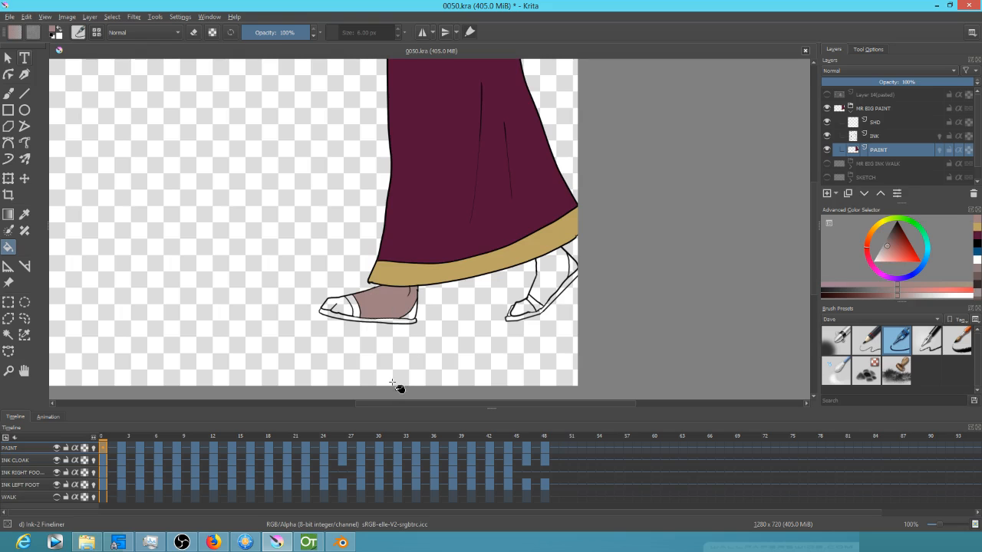
key(ctrl+z)
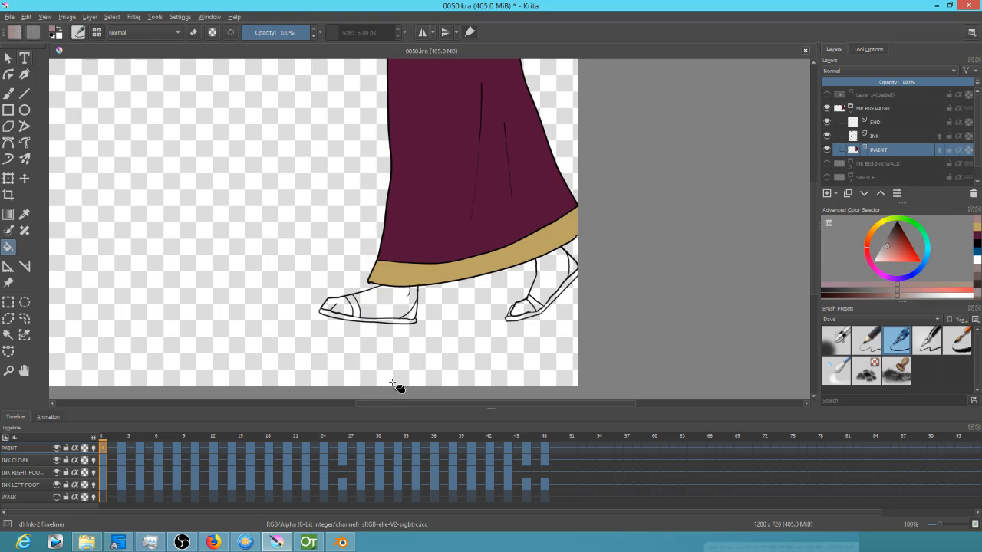
Step: Sample the lighter skin tone from the reference's chin, hide the reference and fill the skin of both feet on frame 0
click(828, 96)
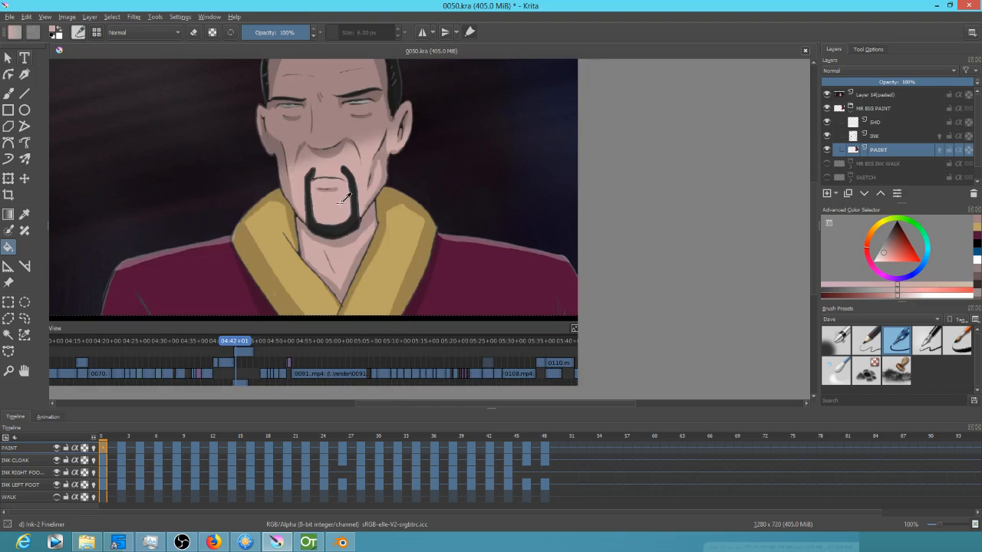
click(827, 94)
click(384, 307)
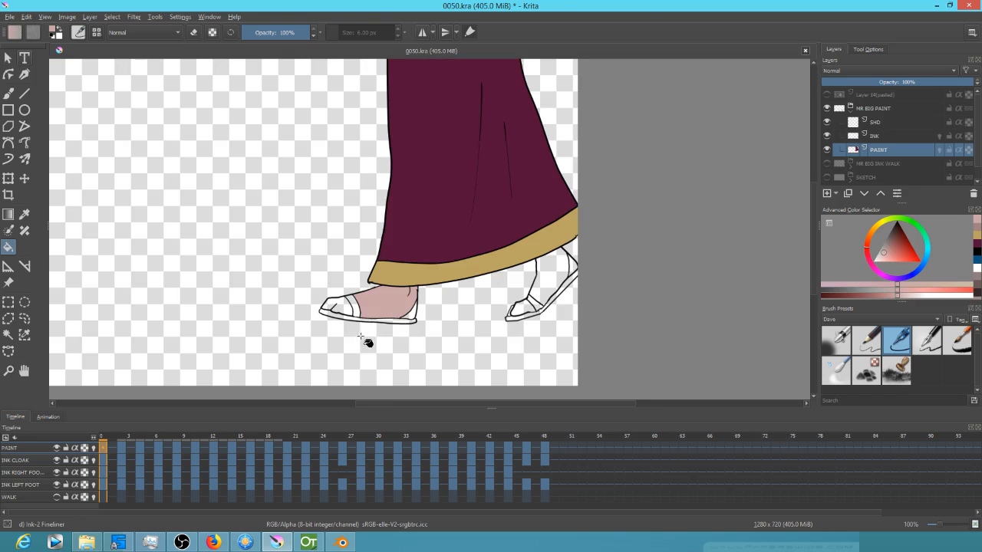
click(343, 309)
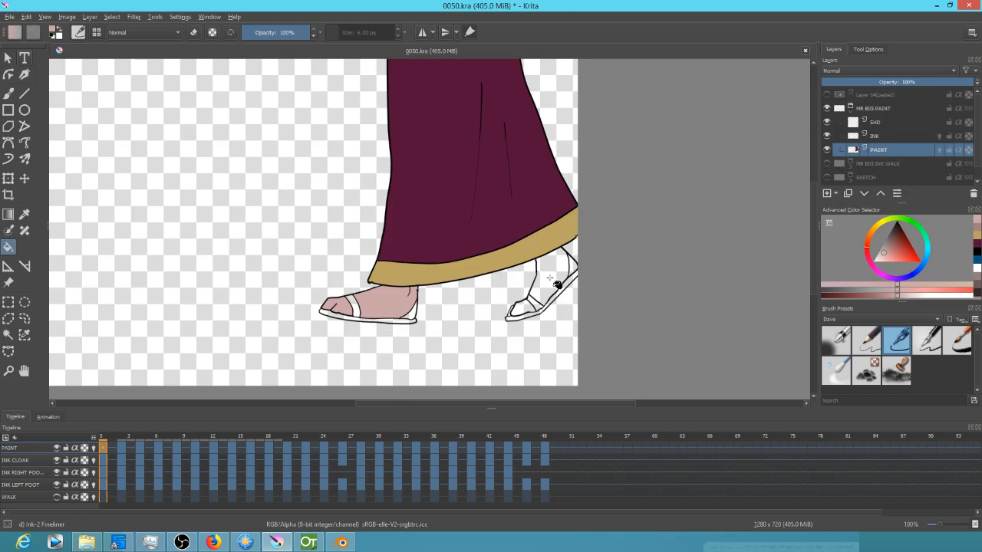
click(550, 278)
click(538, 300)
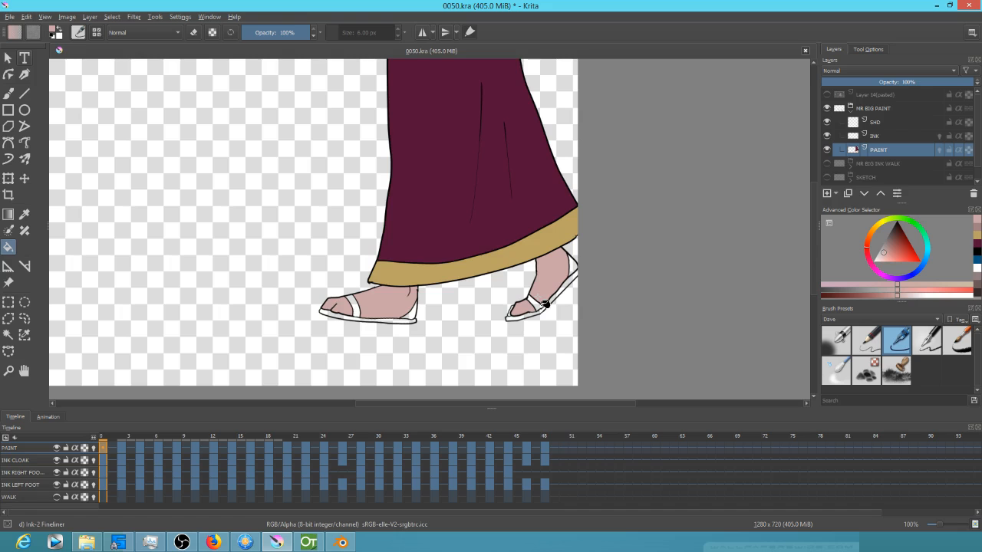
Step: Working forwards, fill the toes of the front foot with the skin tone on frames 2, 4, 6 and 8
key(period)
key(period)
click(344, 310)
key(period)
key(period)
click(343, 311)
key(period)
key(period)
click(344, 311)
key(Right)
key(Right)
click(337, 309)
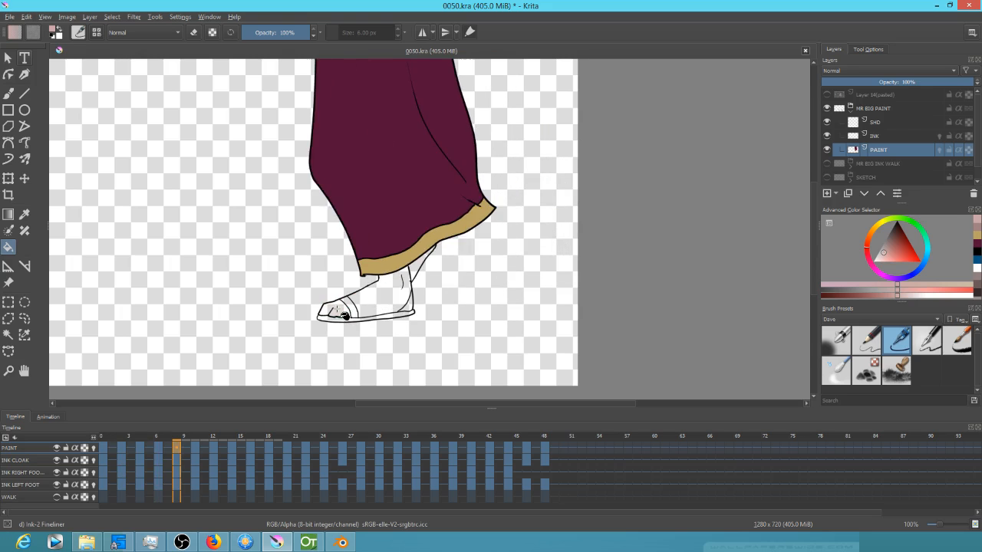
Step: Fill the toes of the same foot with the skin tone on frames 10, 12, 14 and 16
key(Right)
key(Right)
click(338, 309)
key(Right)
key(Right)
click(341, 311)
key(Right)
key(Right)
click(344, 313)
key(Right)
key(Right)
click(337, 306)
Step: Fill the toes of the same foot, trailing and lifting behind the other, with the skin tone on frames 18, 20 and 22
key(Right)
key(Right)
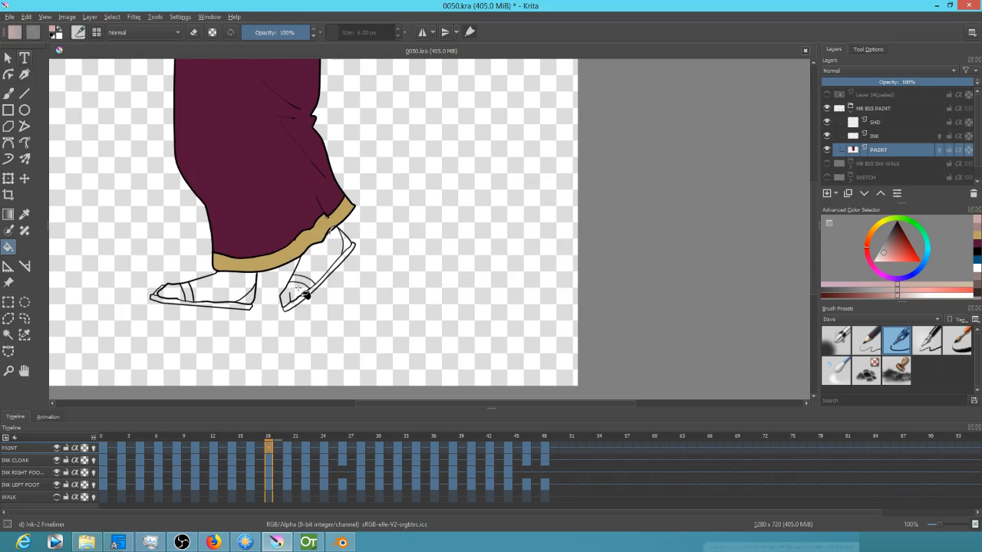
click(301, 292)
key(Right)
key(Right)
click(295, 298)
key(Right)
key(Right)
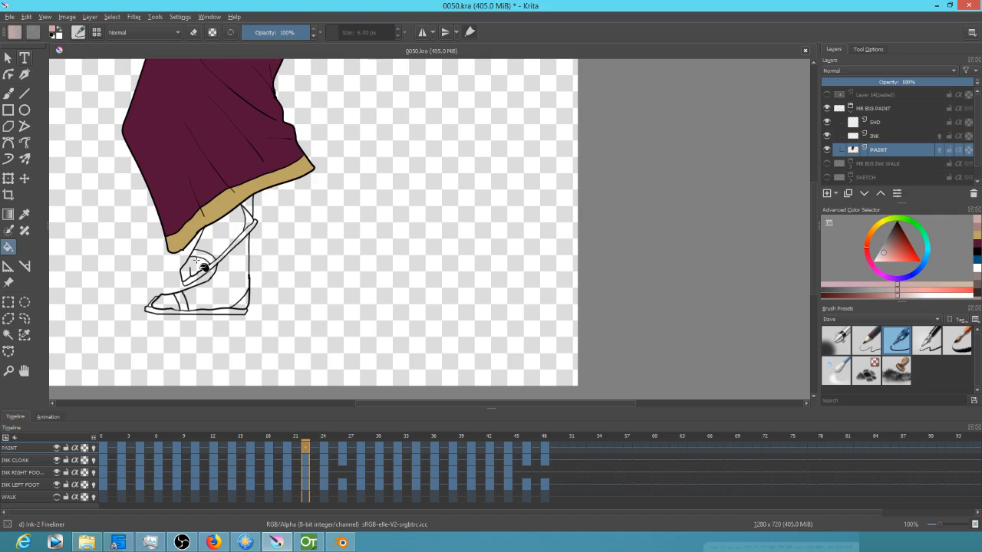
click(204, 267)
Step: Fill the toes of the same foot with the skin tone as it swings forward on frames 24, 26 and 28
key(Right)
key(Right)
click(123, 283)
key(Right)
key(Right)
click(77, 277)
key(Right)
key(Right)
drag(119, 291, 251, 292)
click(171, 267)
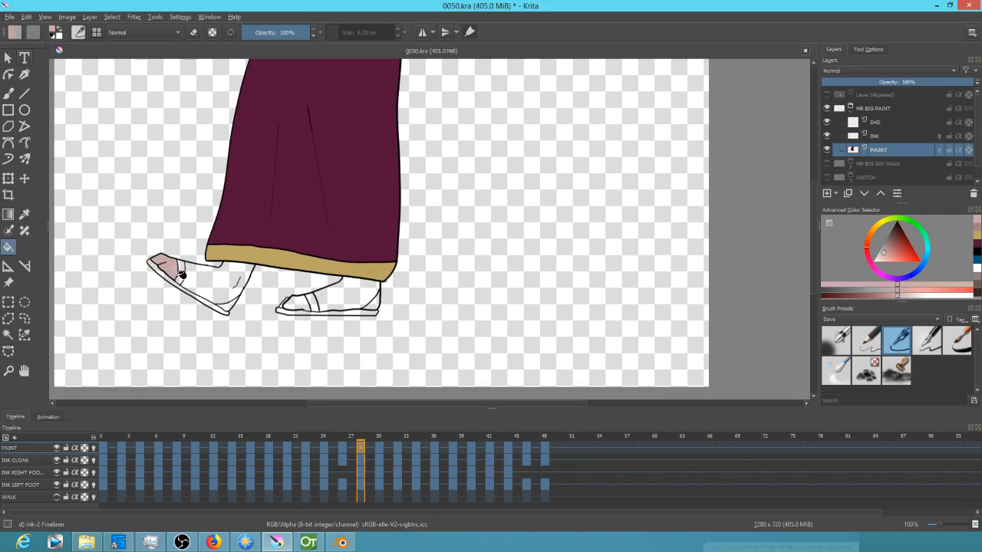
Step: Fill the front foot's toes with the skin tone on frames 30, 32, 34 and 36
key(Right)
key(Right)
click(142, 293)
key(Right)
key(Right)
key(Right)
key(Right)
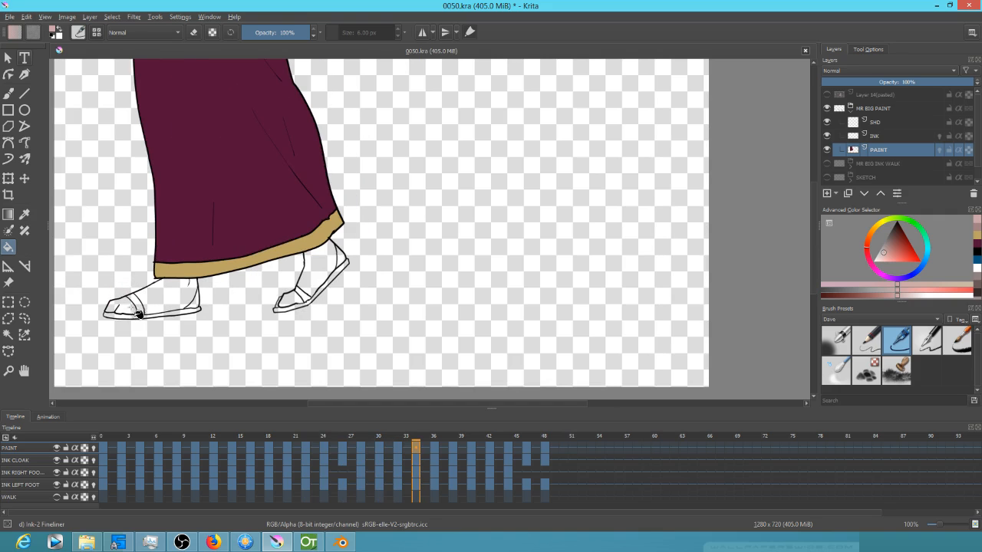
click(140, 311)
key(Right)
key(Right)
click(136, 311)
Step: Fill the planted foot's toes with the skin tone on frames 38, 40, 42 and 44
key(Right)
key(Right)
click(135, 311)
key(Right)
key(Right)
click(129, 308)
key(Right)
key(Right)
click(134, 309)
key(Right)
key(Right)
click(152, 301)
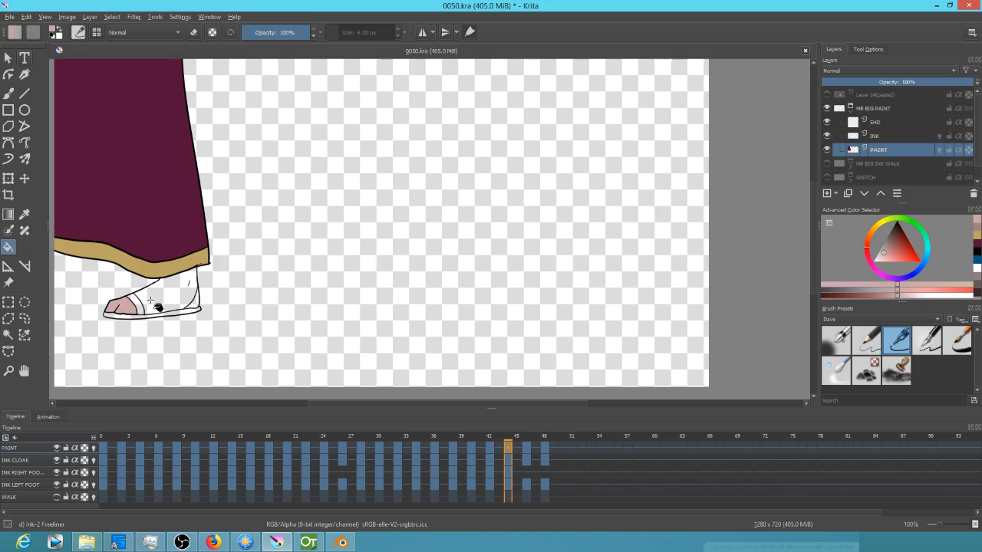
Step: Fill the same foot's toes with the skin tone on the last two drawings, frames 46 and 48
key(Right)
key(Right)
click(135, 308)
key(Right)
key(Right)
click(144, 302)
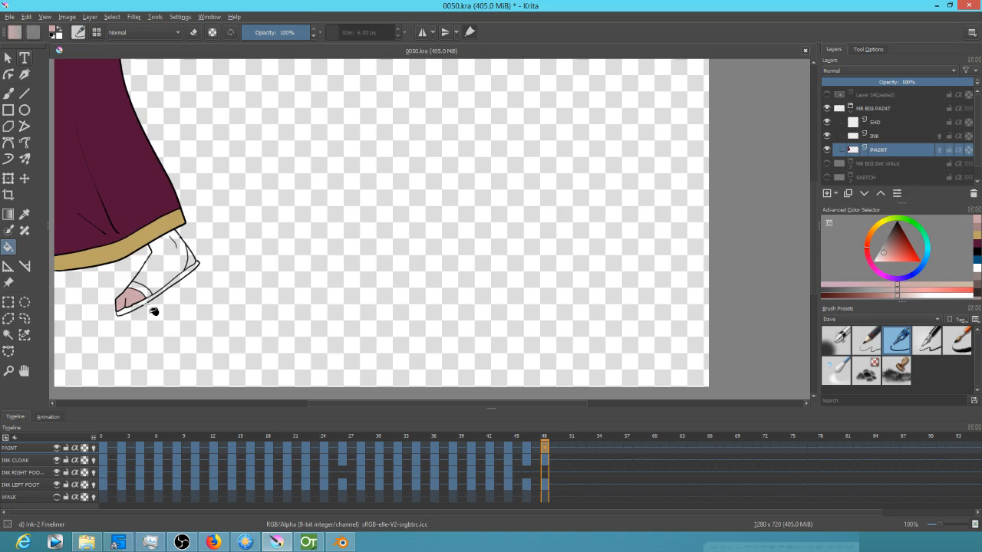
Step: Working backwards, fill the skin of the foot and ankle behind the toe strap on frames 48, 46, 44 and 42
click(164, 274)
key(Left)
key(Left)
click(182, 296)
key(Left)
key(Left)
click(179, 299)
key(Left)
key(Left)
click(182, 296)
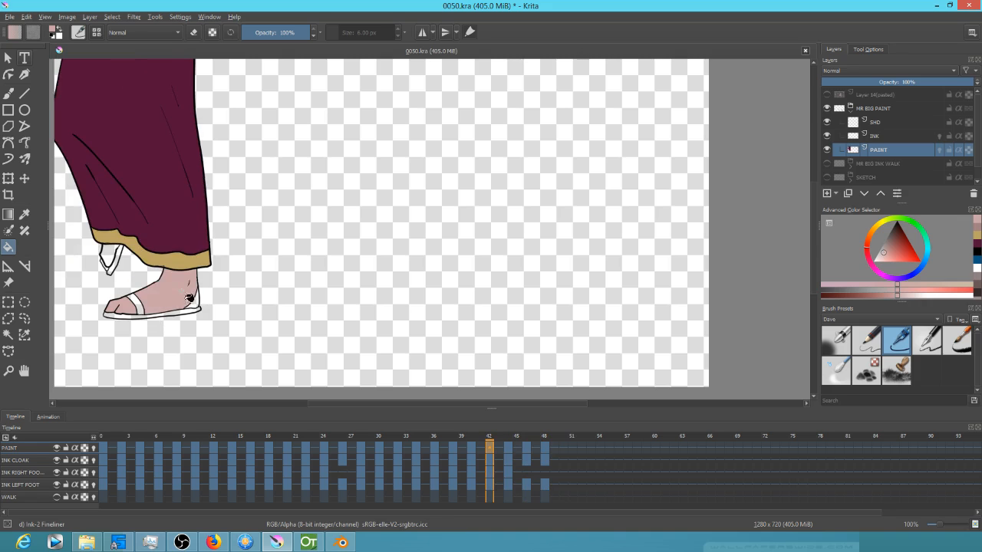
Step: Fill the same foot's skin behind the toe strap on frames 40, 38, 36 and 34
key(Left)
key(Left)
click(186, 296)
key(Left)
key(Left)
click(186, 296)
key(Left)
key(Left)
click(188, 297)
key(Left)
key(Left)
click(186, 299)
Step: Fill the front foot's skin behind the toe strap on frames 32, 30 and 28
key(Left)
key(Left)
click(181, 301)
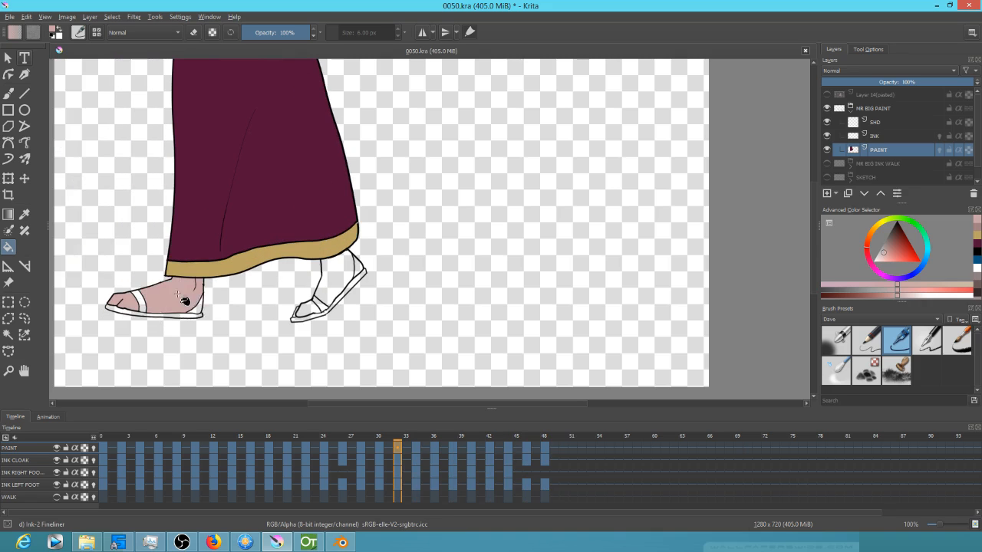
key(Left)
key(Left)
click(185, 295)
key(Left)
key(Left)
click(221, 293)
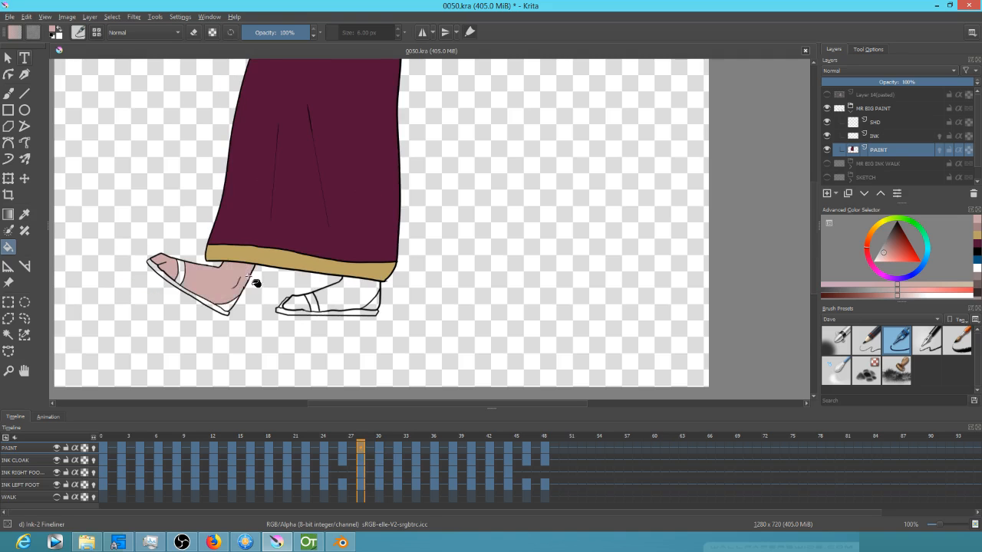
Step: Working backwards, fill the same foot's skin behind the toe strap on frames 26, 24, 22 and 20
key(Left)
key(Left)
click(258, 274)
key(Left)
key(Left)
click(292, 272)
key(Left)
key(Left)
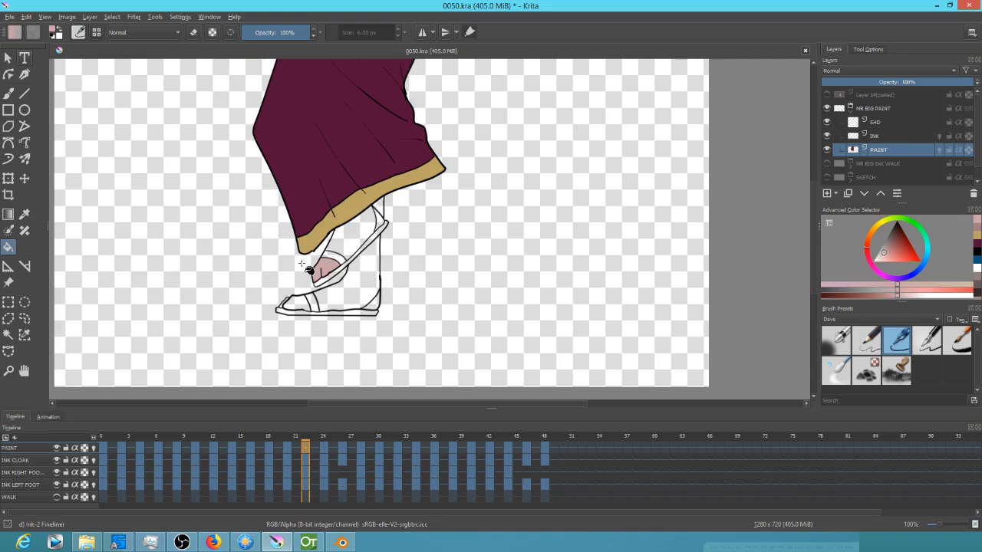
click(351, 234)
key(Left)
key(Left)
click(437, 259)
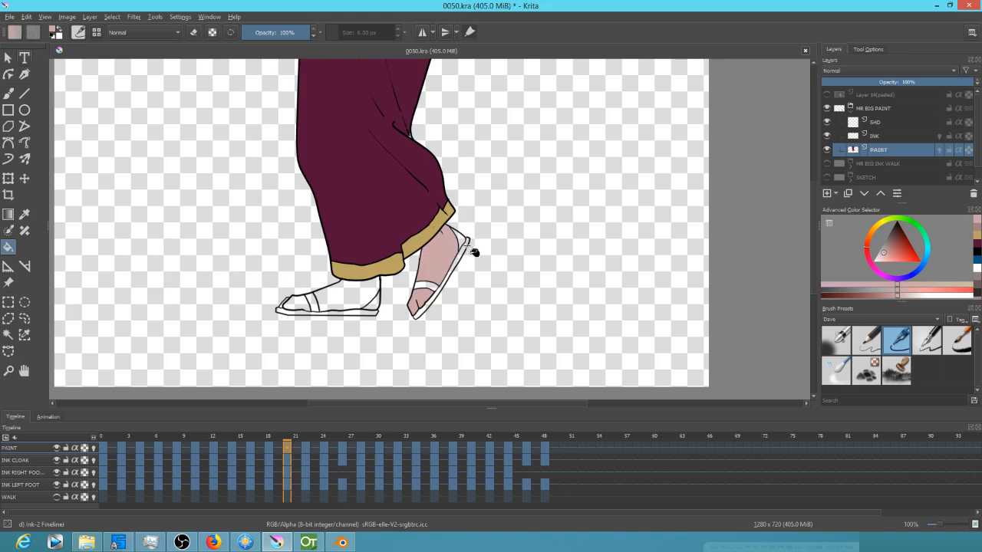
Step: Fill the same foot's skin behind the toe strap on frames 18, 16, 14 and 12
key(Left)
key(Left)
click(468, 255)
key(Left)
key(Left)
click(511, 281)
key(Left)
key(Left)
click(529, 286)
key(Left)
key(Left)
click(524, 299)
Step: Fill the planted foot and ankle behind the toe strap with the skin tone on frames 10, 8 and 6
key(Left)
key(Left)
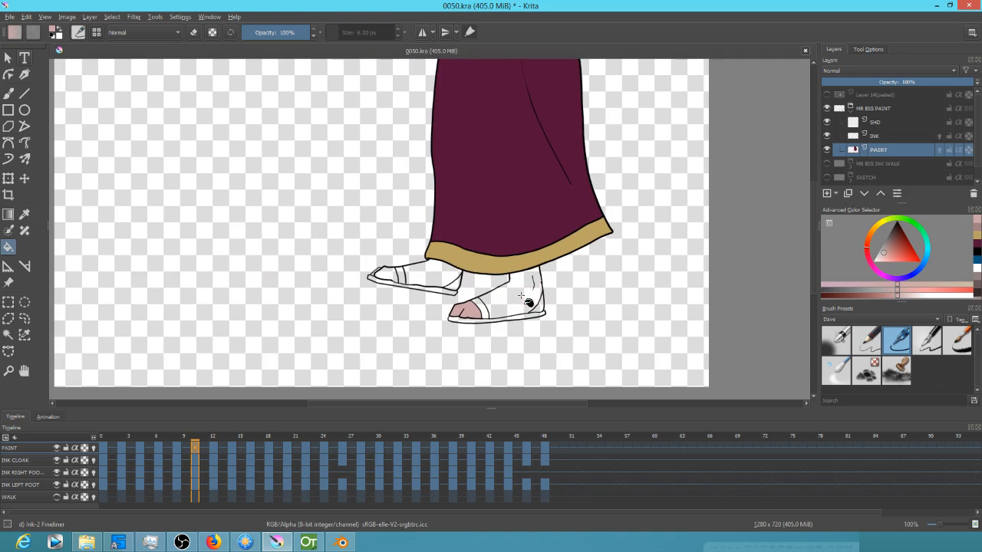
click(532, 298)
key(Left)
key(Left)
click(537, 296)
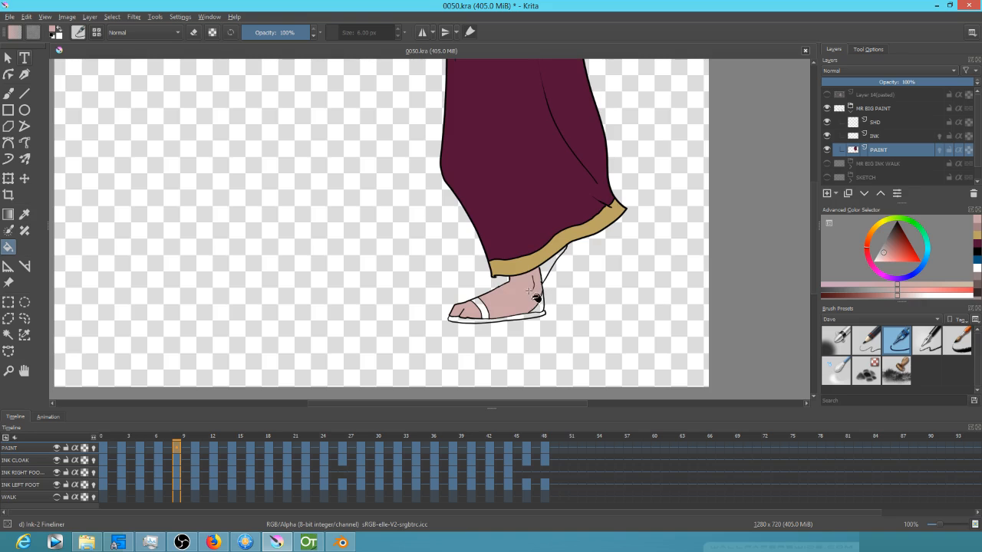
key(Left)
key(Left)
click(513, 302)
Step: Fill the planted foot's skin behind the toe strap on frames 4 and 2, ending on frame 0
key(Left)
key(Left)
click(522, 302)
key(Left)
key(Left)
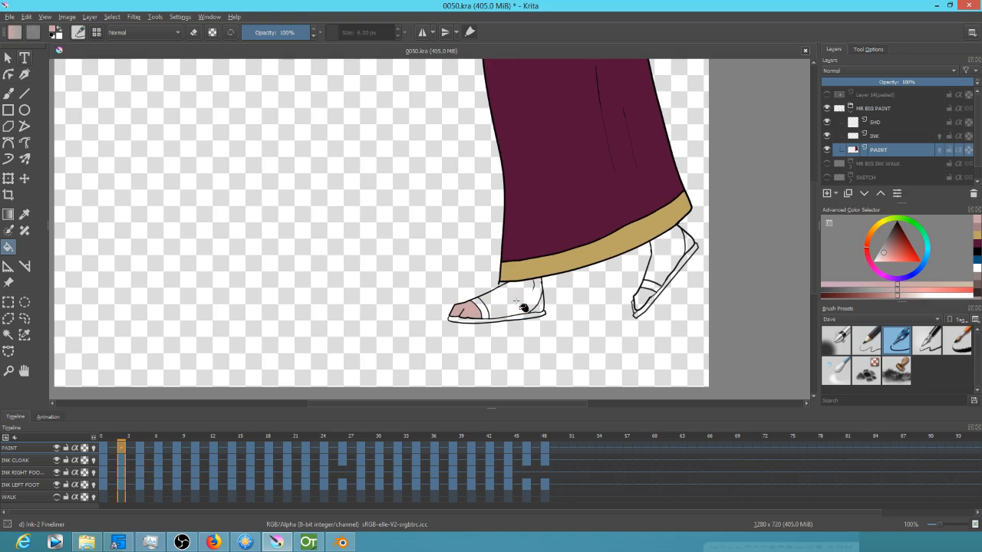
click(527, 301)
key(Left)
key(Left)
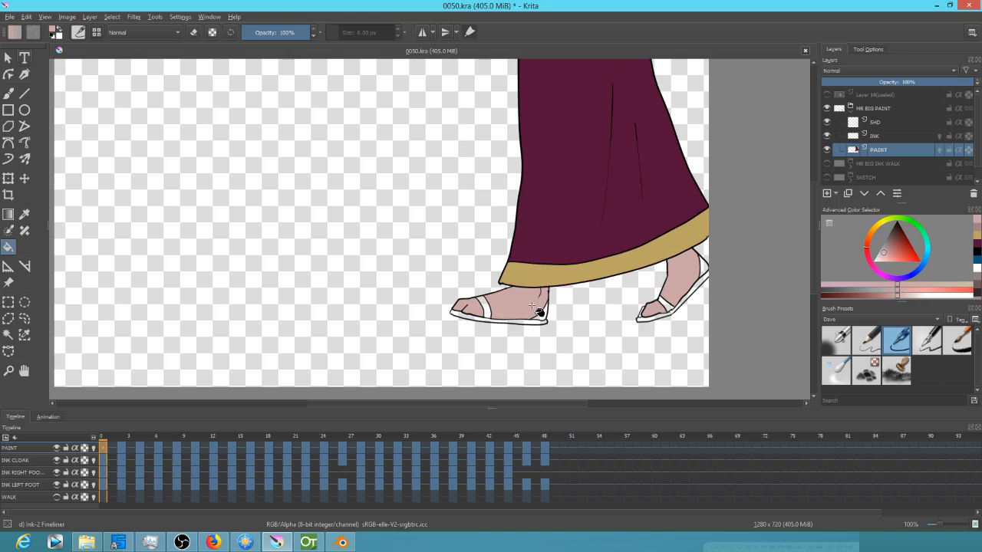
Step: Working forwards, fill the other foot's toes with the skin tone on frames 2, 4, 6 and 10
key(Right)
key(Right)
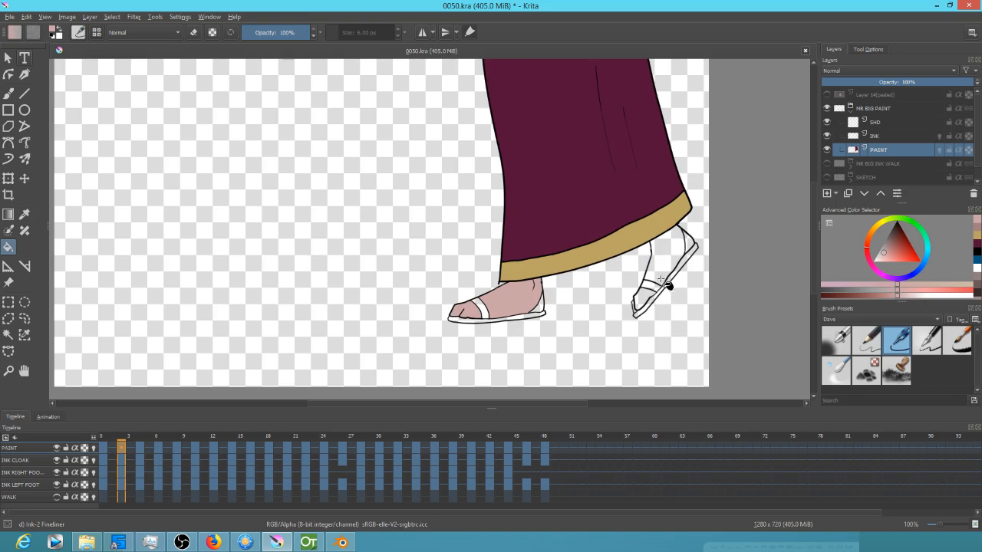
key(Right)
key(Right)
key(Right)
key(Right)
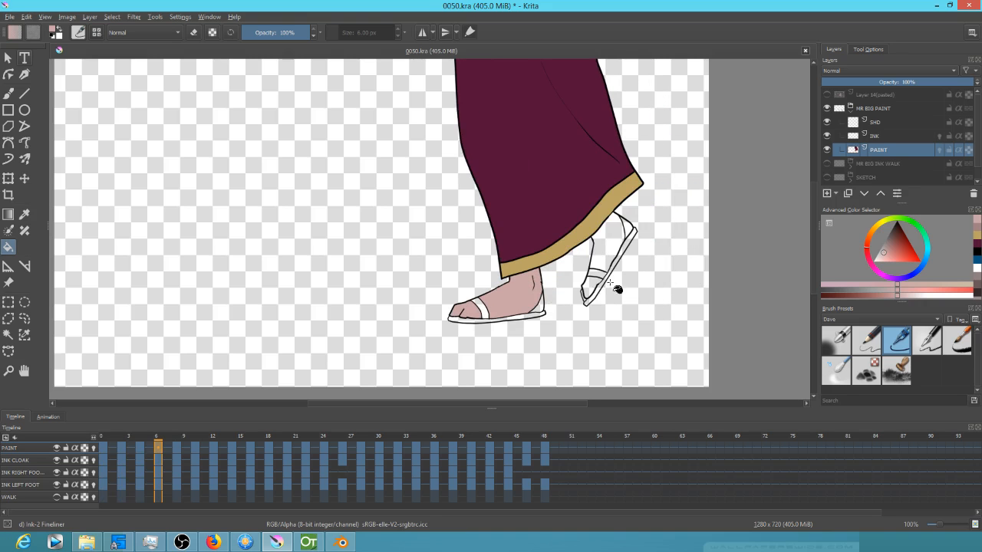
key(Right)
key(Right)
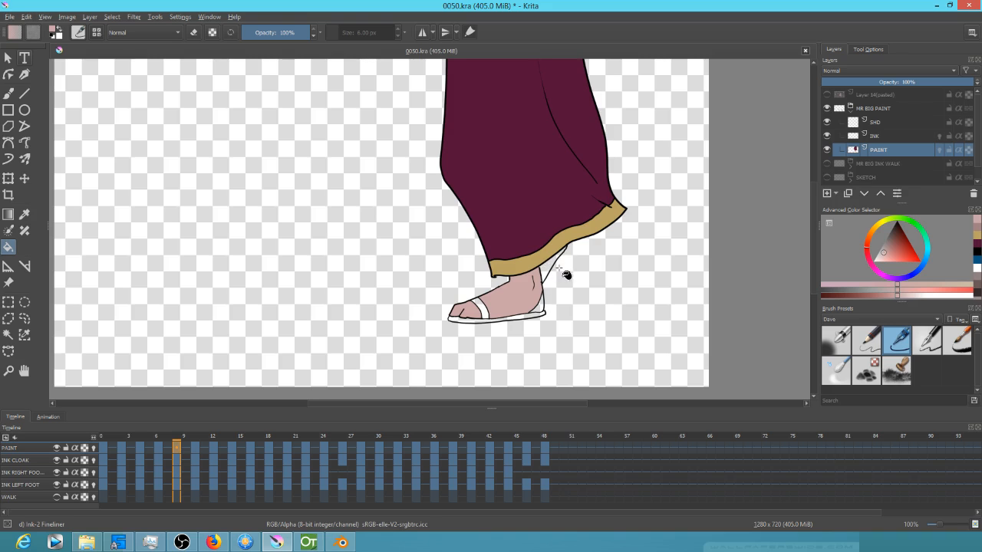
key(Right)
key(Right)
click(383, 274)
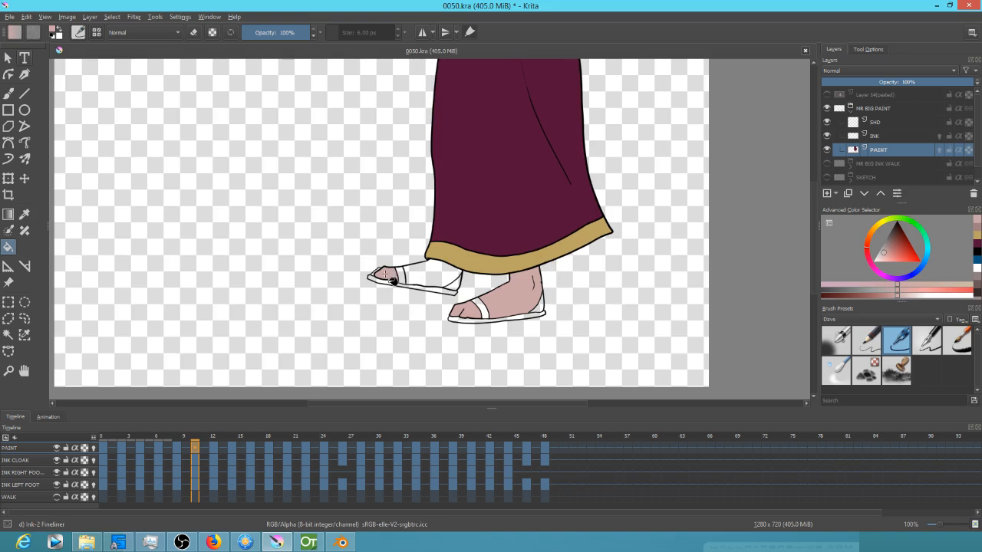
Step: Fill that foot's toes with the skin tone on frames 12, 14, 16, 18 and 20
key(Right)
key(Right)
key(Right)
key(Right)
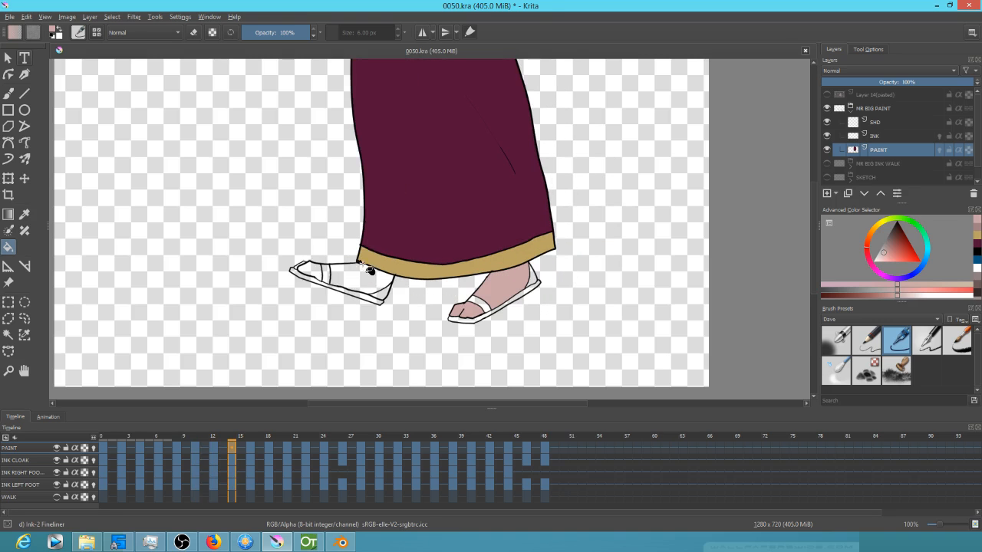
key(Right)
key(Right)
key(Right)
key(Right)
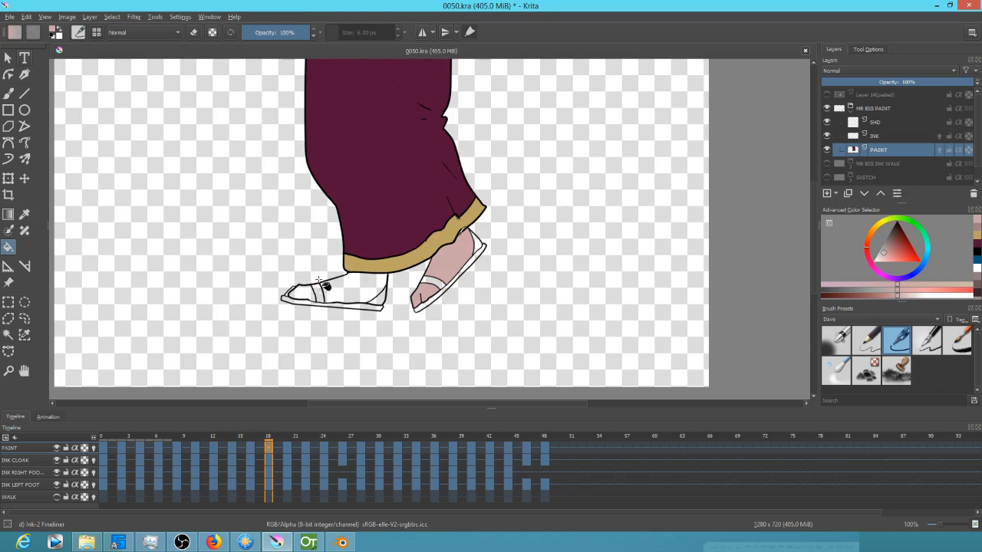
key(Right)
key(Right)
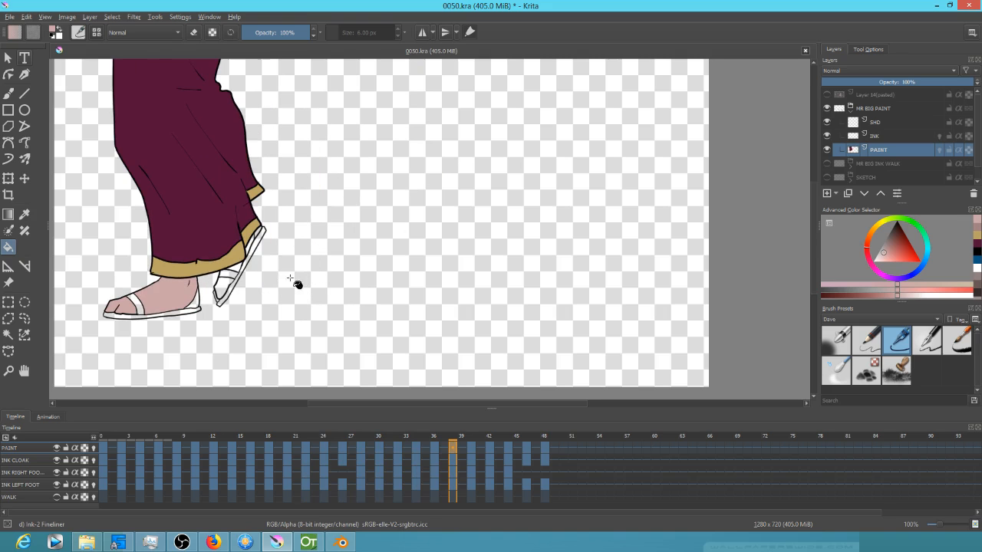
Step: Fill the rear foot's toes on frame 38 and its visible skin below the hem on frame 42
key(Right)
key(Right)
click(111, 252)
drag(146, 280, 289, 309)
key(Right)
key(Right)
key(Left)
key(Left)
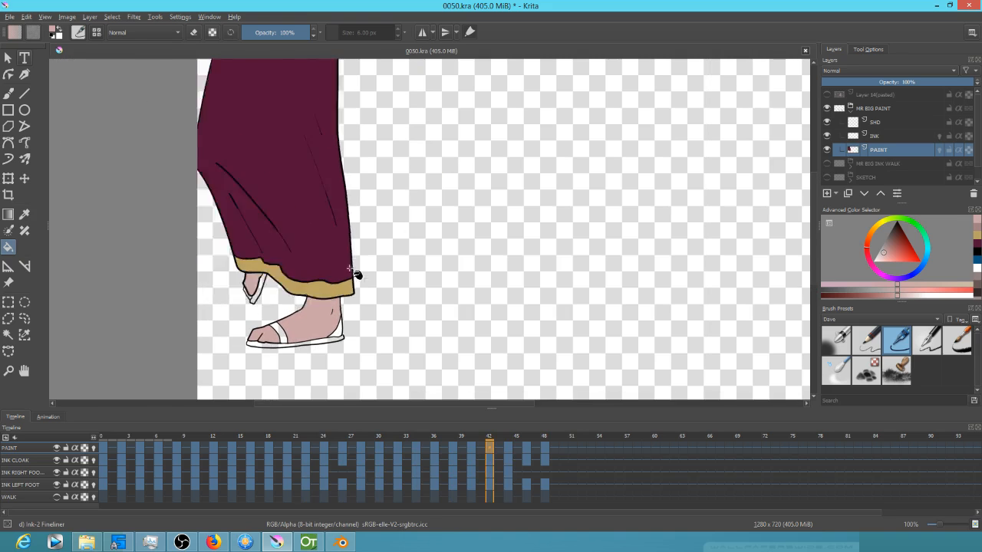
Step: Fill the rear foot's remaining skin on frame 38, including the narrow sliver between the hem and the sandal
key(Left)
key(Left)
key(Left)
key(Left)
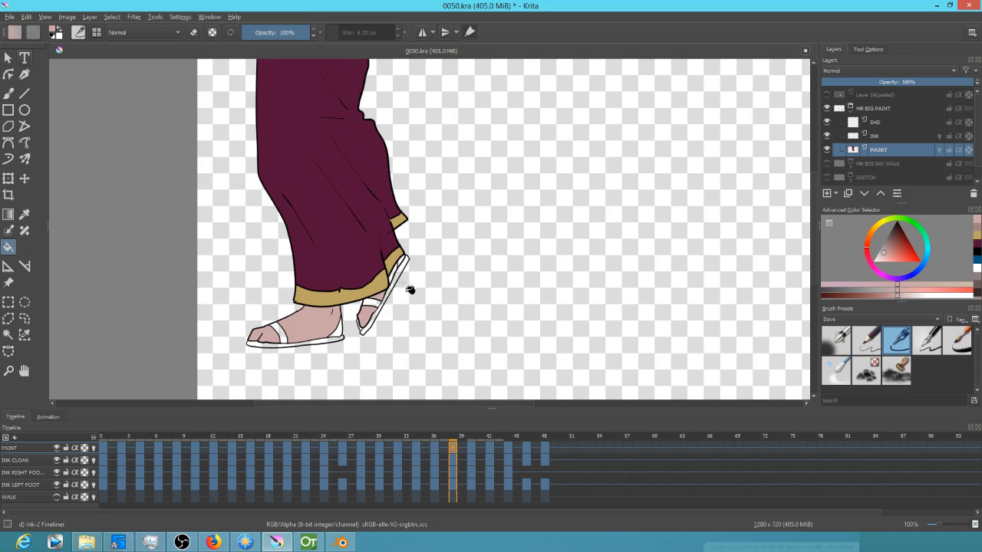
drag(409, 291, 494, 222)
click(367, 240)
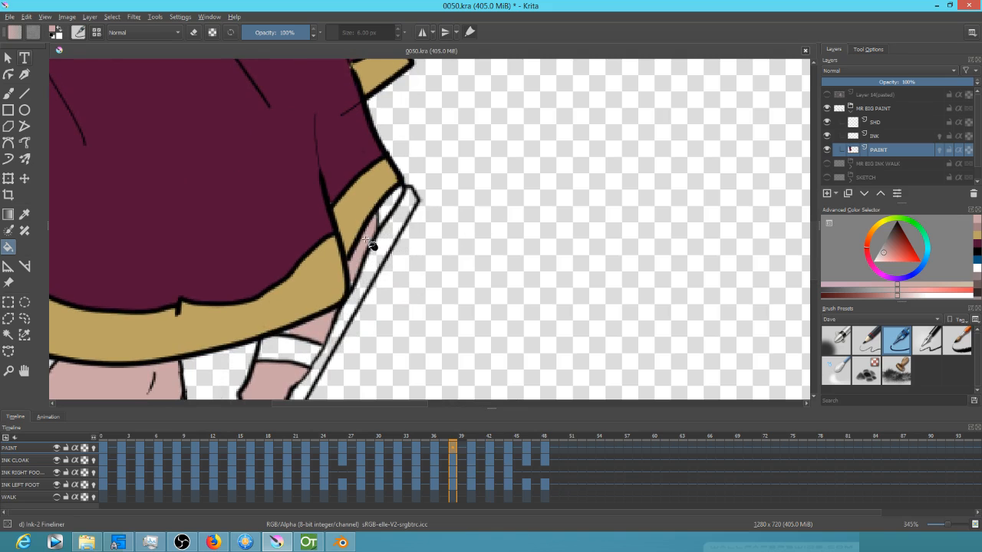
Step: Fill the rear foot's skin behind the toe strap on frames 36 and 34
key(Left)
key(Left)
click(576, 254)
key(Left)
key(Left)
click(627, 277)
drag(638, 331, 605, 203)
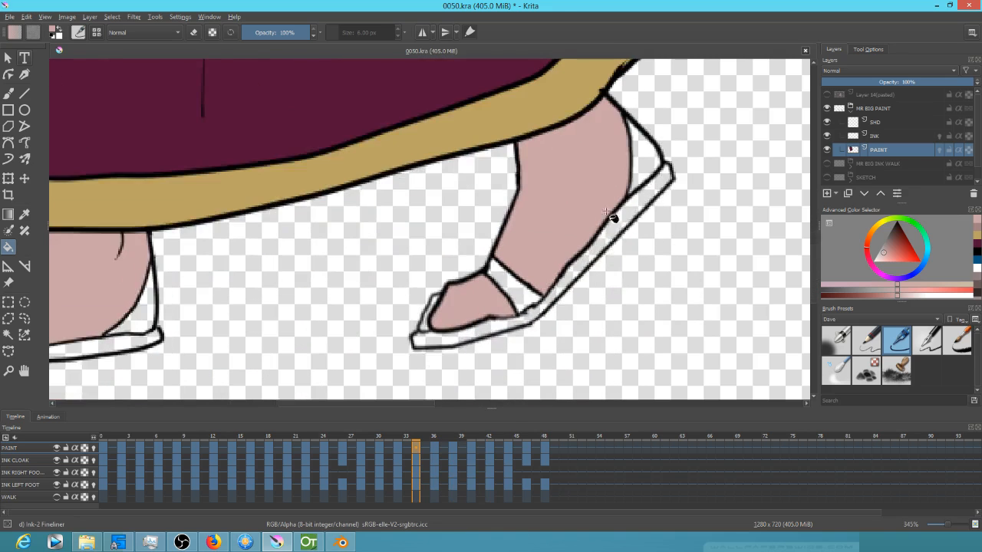
mouse_move(587, 240)
mouse_down()
mouse_move(545, 282)
mouse_move(555, 285)
mouse_up()
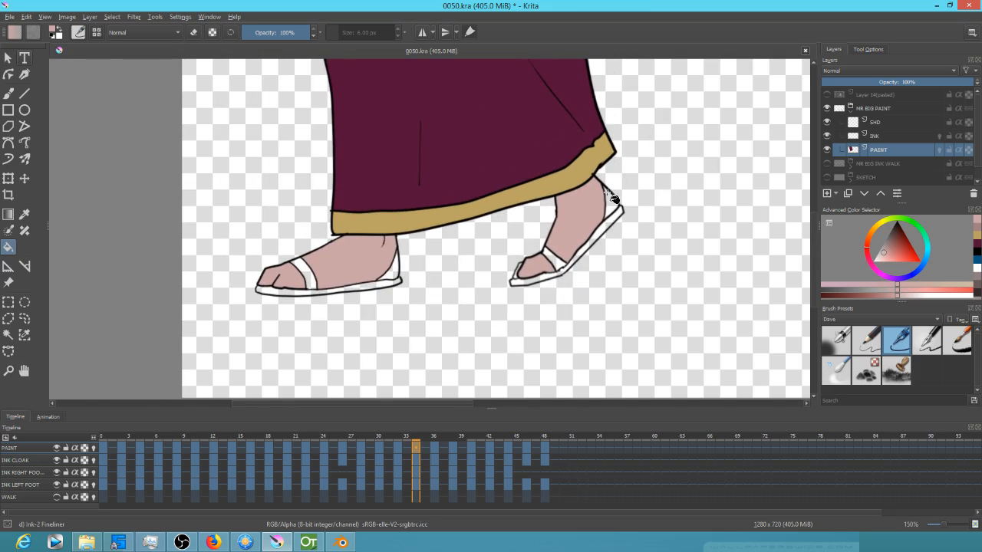
Step: Fill the same foot's skin behind the toe strap on frame 32, working back towards frame 26
key(Left)
key(Left)
click(629, 241)
key(Left)
key(Left)
key(Left)
key(Left)
key(Left)
key(Left)
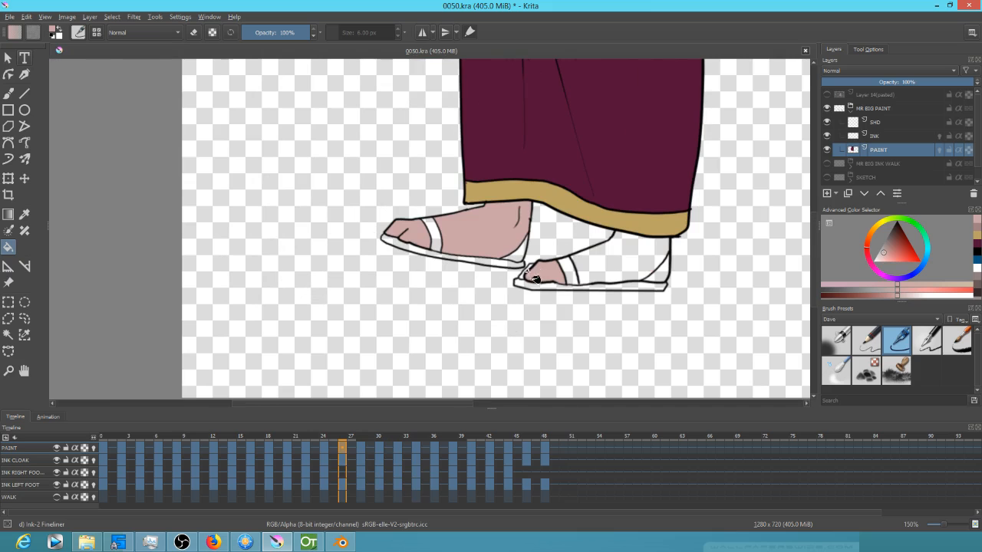
Step: Fill the planted foot's skin on frames 24 and 22, plus the small patch by the raised heel on frame 22
key(Left)
key(Left)
click(627, 262)
key(Left)
key(Left)
click(635, 256)
click(668, 126)
Step: Fill the front foot's skin behind the toe strap on frames 20, 18 and 16
key(Left)
key(Left)
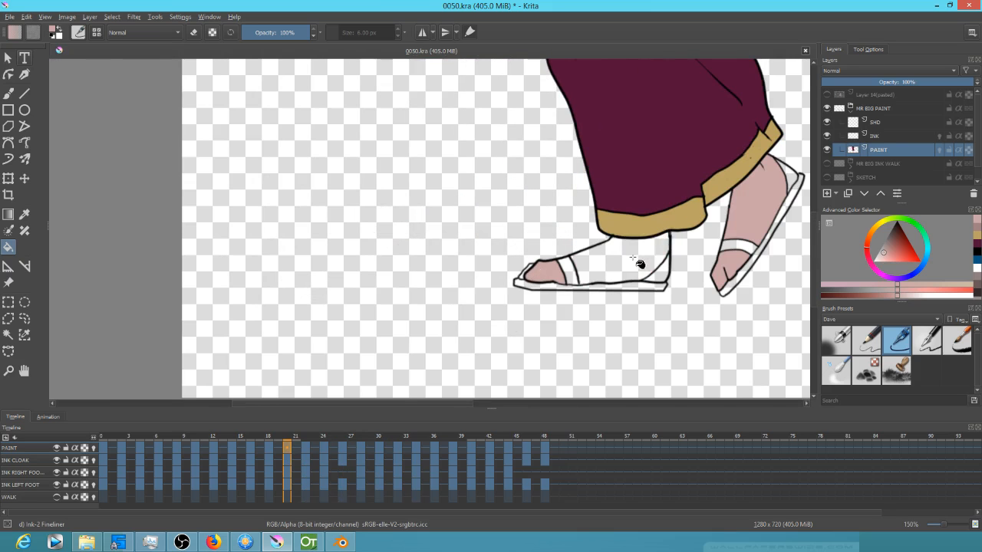
click(635, 259)
key(Left)
key(Left)
click(646, 253)
key(Left)
key(Left)
click(646, 253)
Step: Fill the front foot's skin behind the toe strap on frames 14, 12 and 10
key(Left)
key(Left)
click(649, 250)
key(Left)
key(Left)
click(602, 295)
key(Left)
key(Left)
click(648, 280)
Step: Fill the rear foot's visible skin below the hem on frames 8 and 6
key(Left)
key(Left)
drag(779, 285, 399, 251)
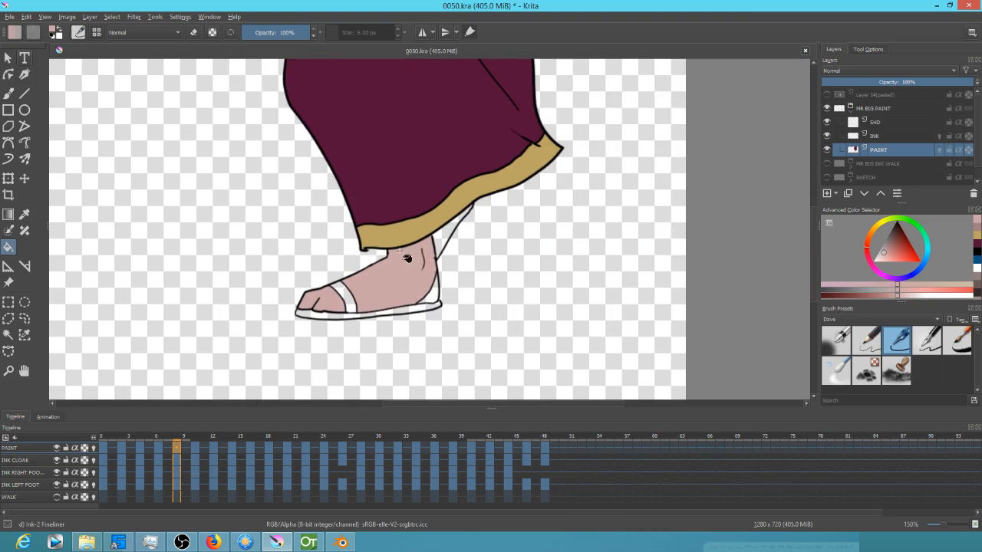
click(455, 234)
key(Left)
key(Left)
click(542, 218)
Step: Fill the rear foot and ankle with the skin tone on frames 4 and 2, ending on frame 0
key(Left)
key(Left)
click(611, 214)
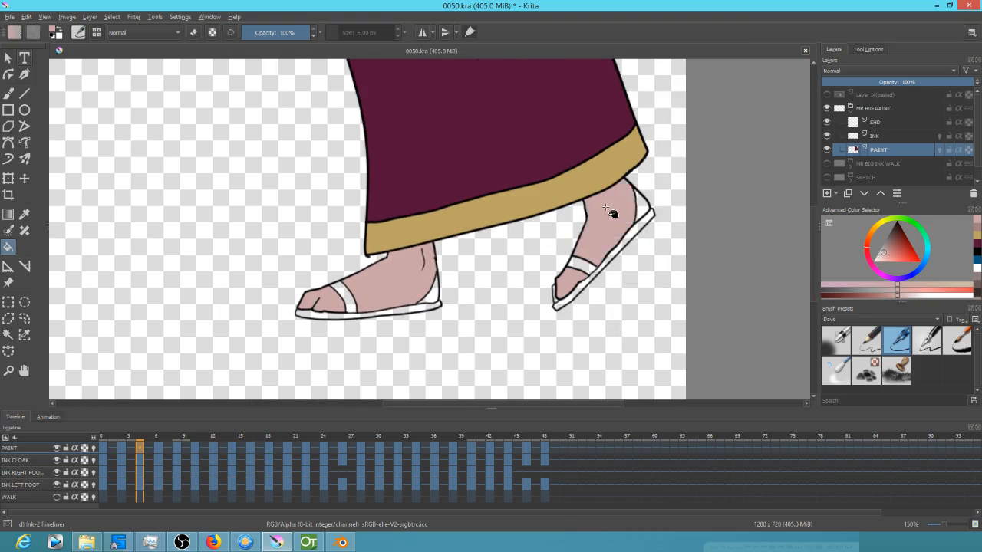
key(Left)
key(Left)
click(641, 233)
key(Left)
key(Left)
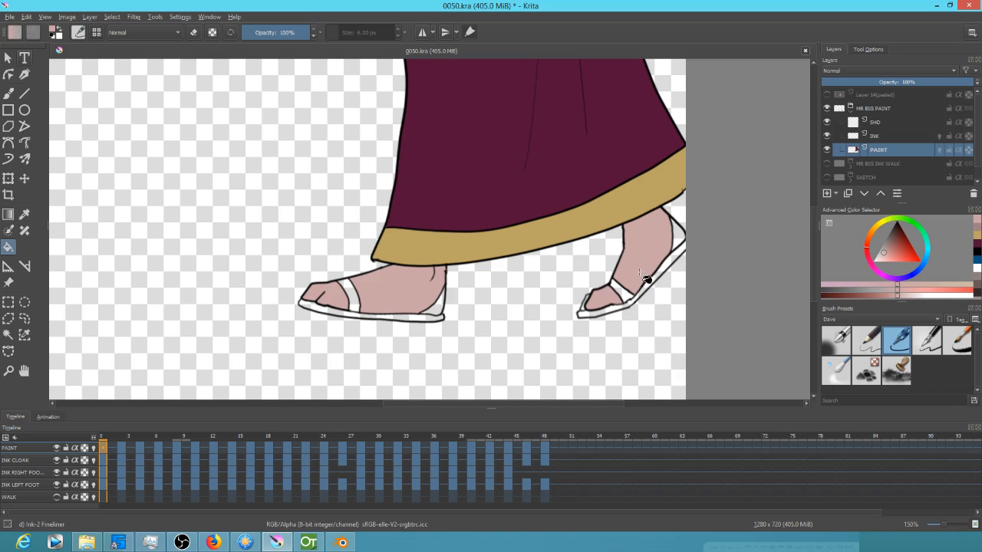
Step: Choose a dark greyish brown and try it as a fill for the rear sandal's heel piece on frame 0
click(893, 231)
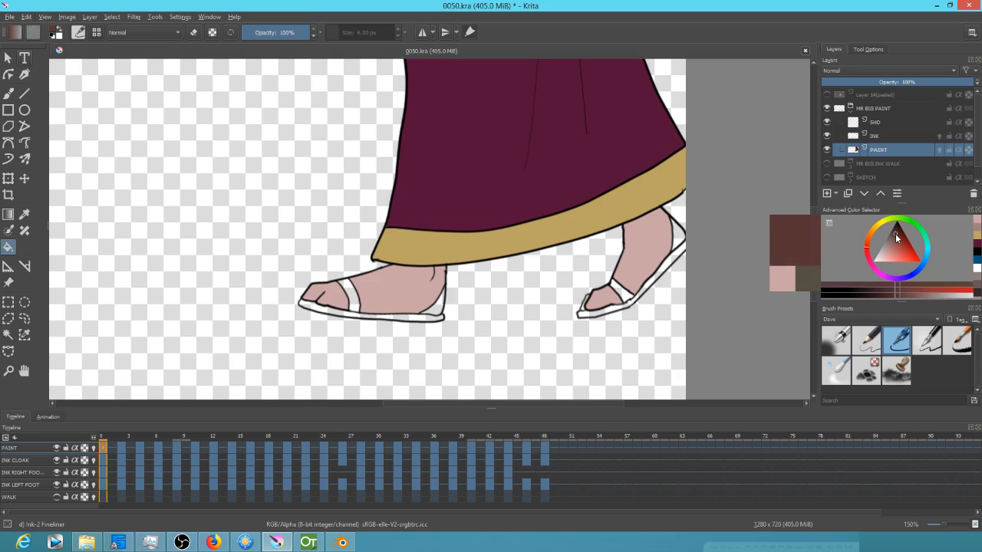
click(894, 236)
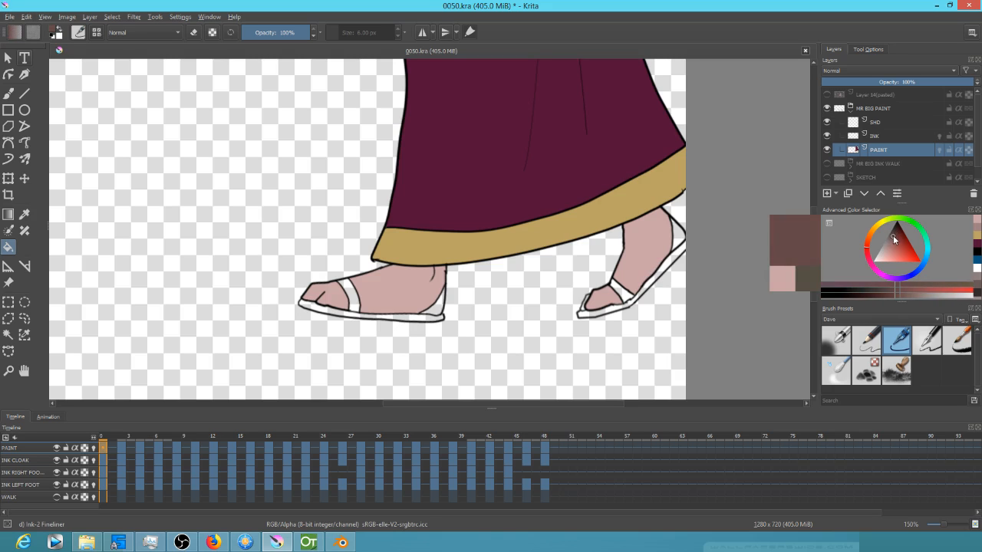
click(678, 235)
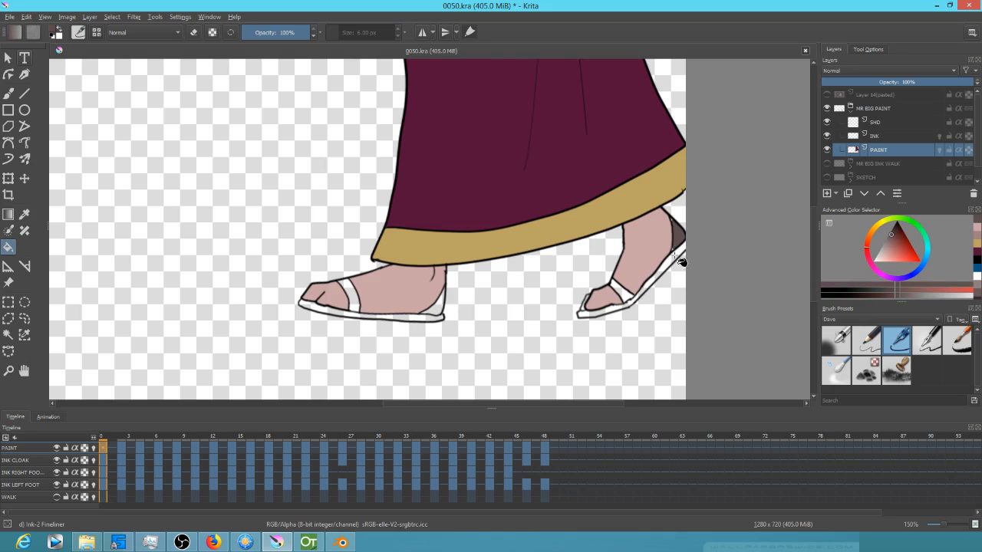
drag(672, 288, 585, 300)
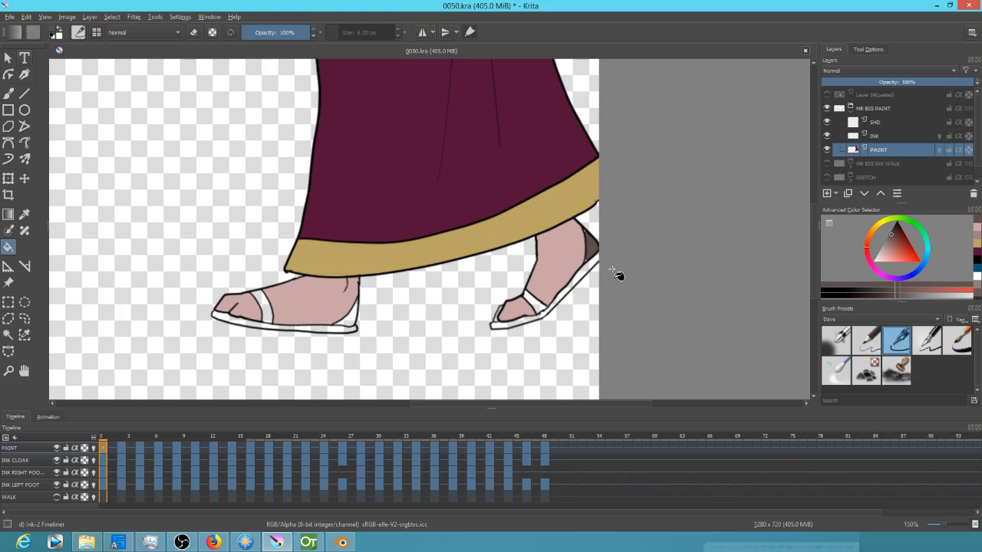
drag(624, 296, 666, 225)
drag(587, 296, 612, 232)
Step: Set the fill's grow selection to 4 px, testing the brown on the heel piece at 2 px and 4 px and undoing both fills
click(870, 50)
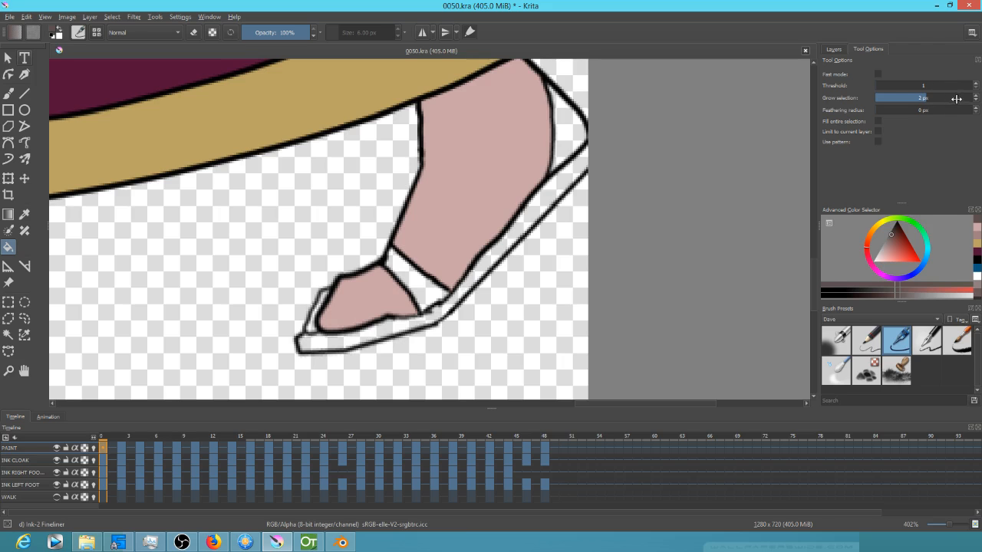
click(570, 132)
drag(549, 213, 500, 240)
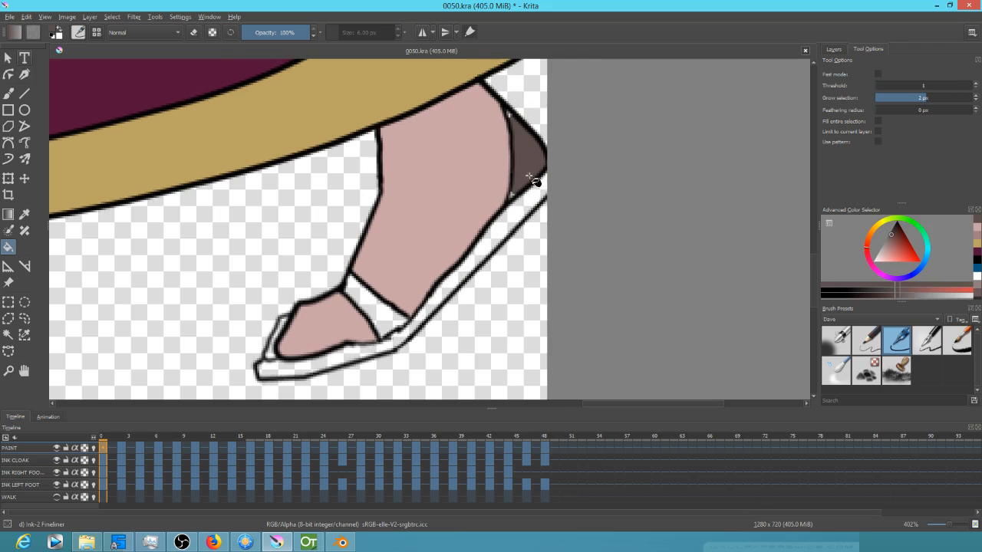
key(ctrl+z)
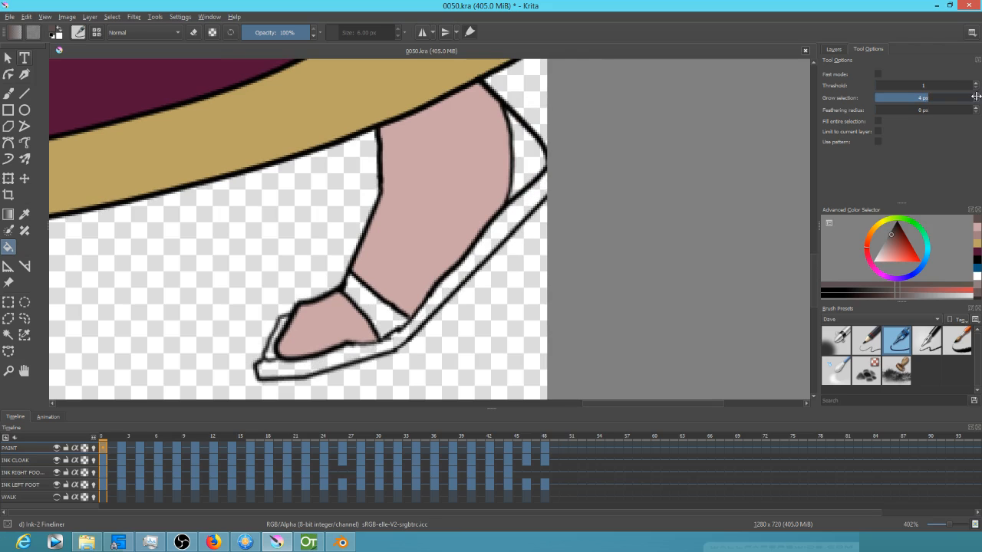
click(540, 170)
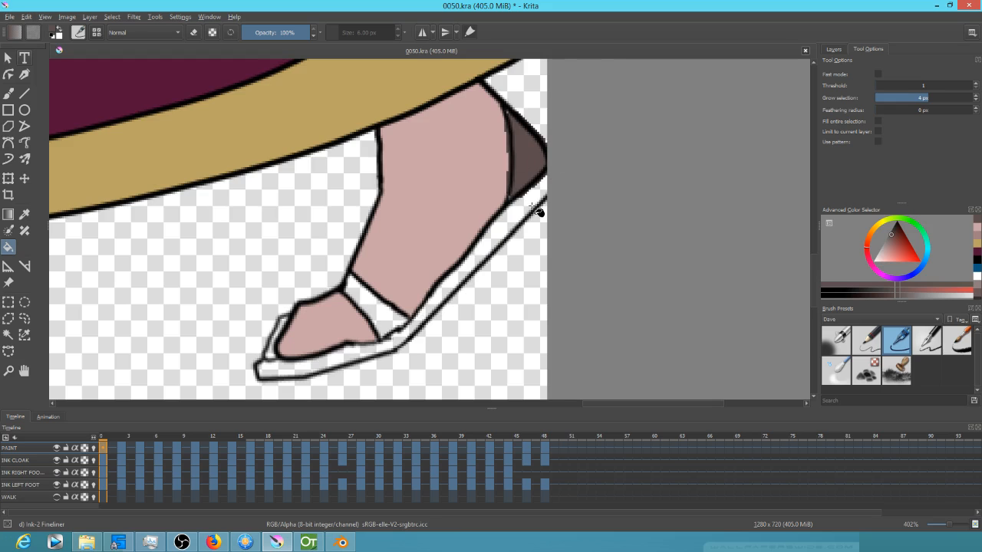
key(ctrl+z)
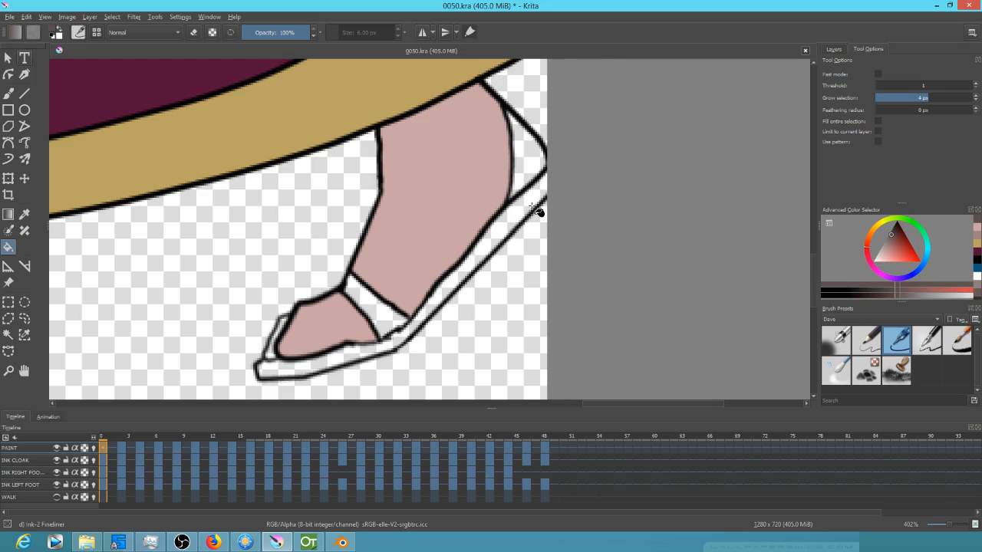
Step: Set the fill's feathering radius to 1 px, test it on the rear sandal's heel piece and undo that fill
click(975, 109)
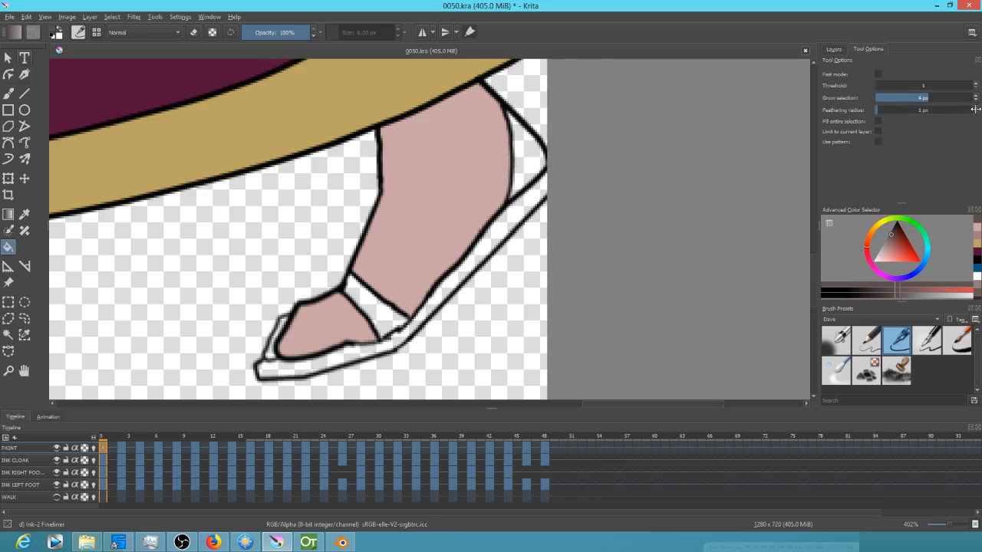
click(541, 165)
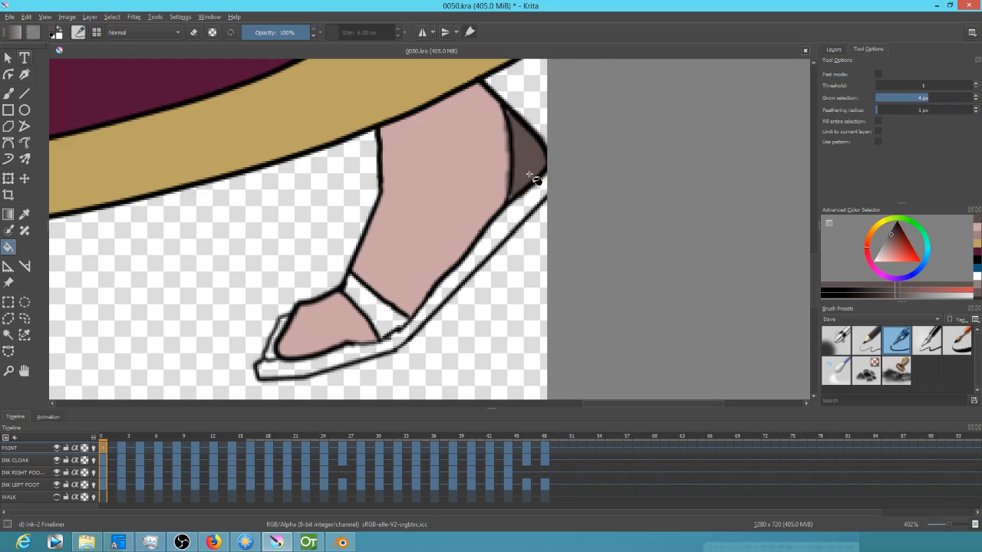
key(ctrl+z)
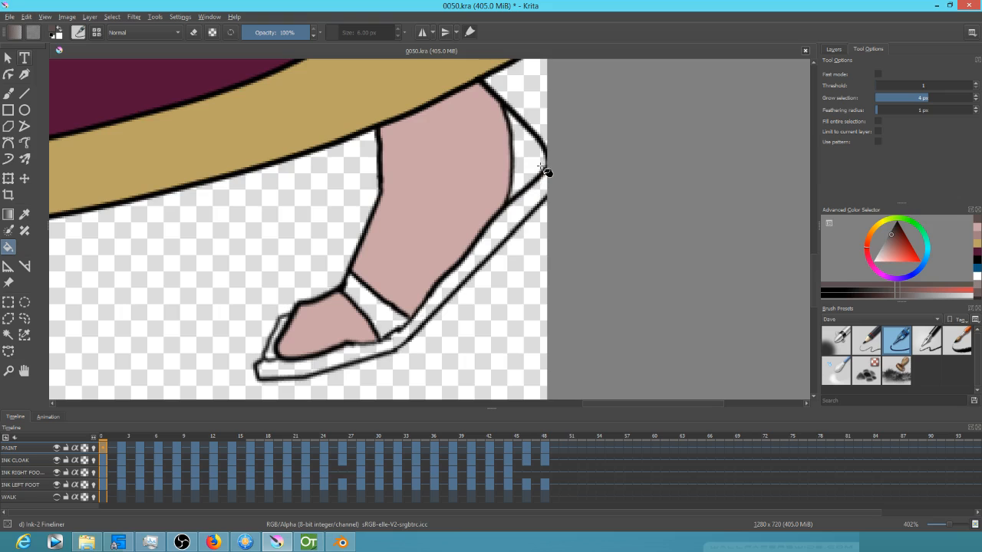
Step: Try the brown fill on the rear sandal's heel piece with grow selection at 3 px and feathering radius at 2 px
click(975, 107)
click(537, 158)
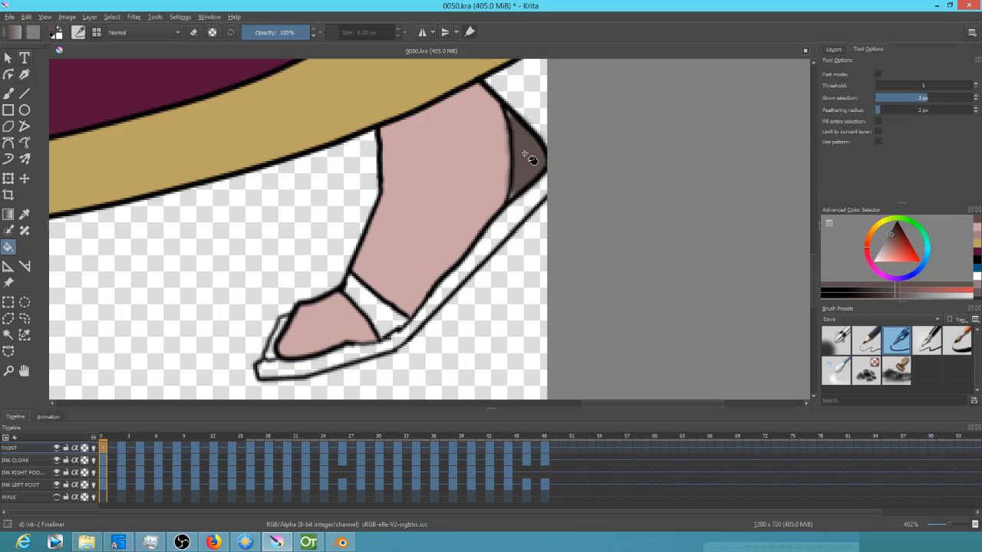
key(ctrl+z)
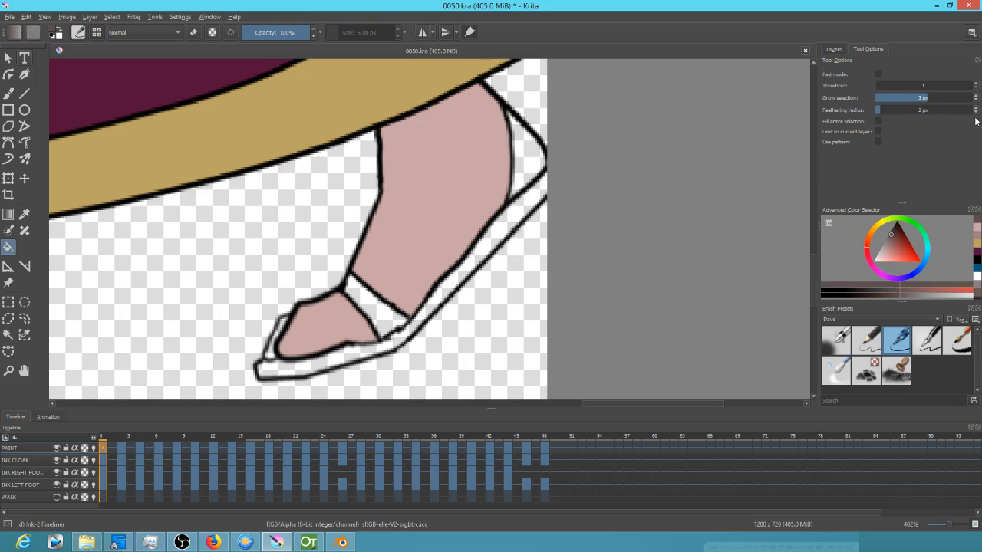
Step: Fill the rear sandal's heel piece, sole and strap with the dark brown on frame 0, using 1 px feathering
click(522, 153)
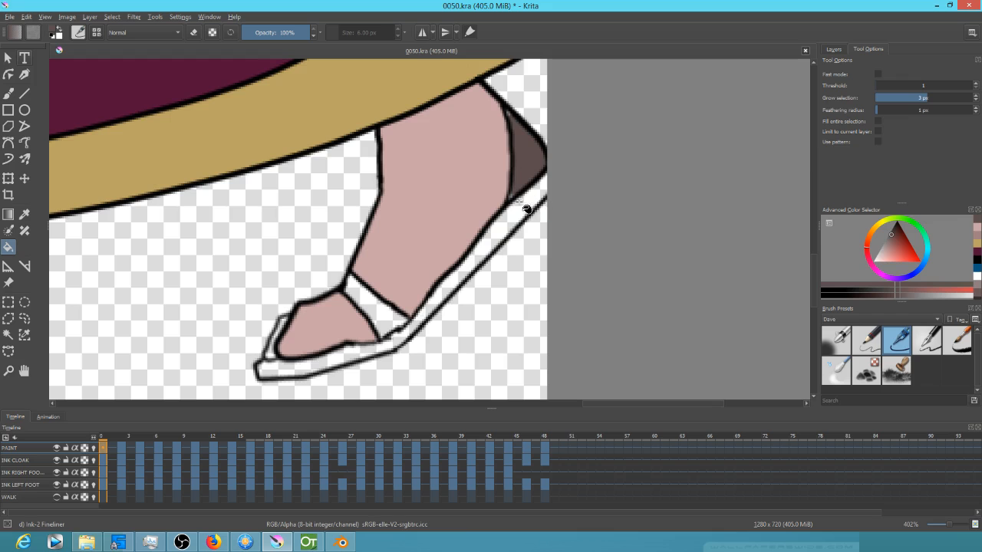
click(499, 234)
drag(457, 333, 417, 298)
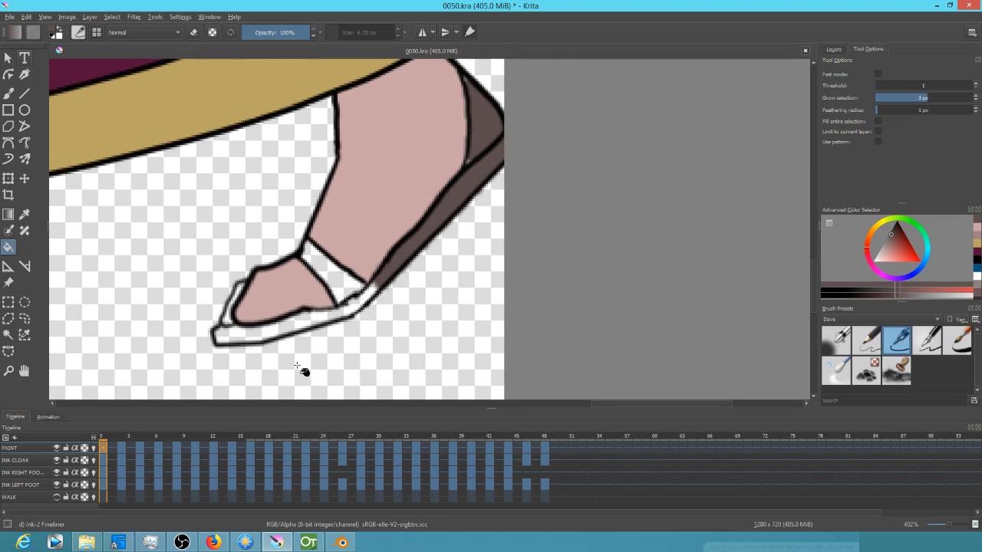
click(359, 313)
click(372, 292)
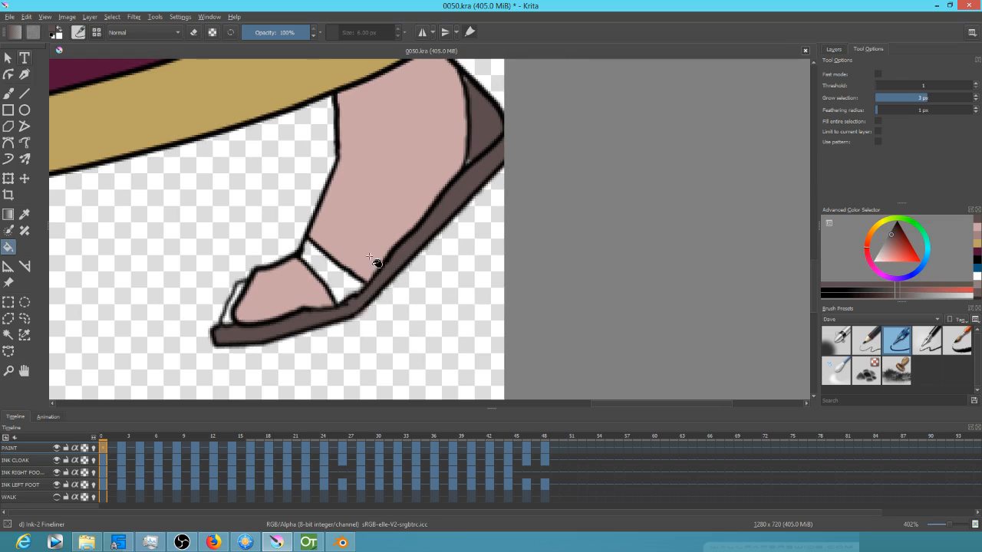
click(333, 279)
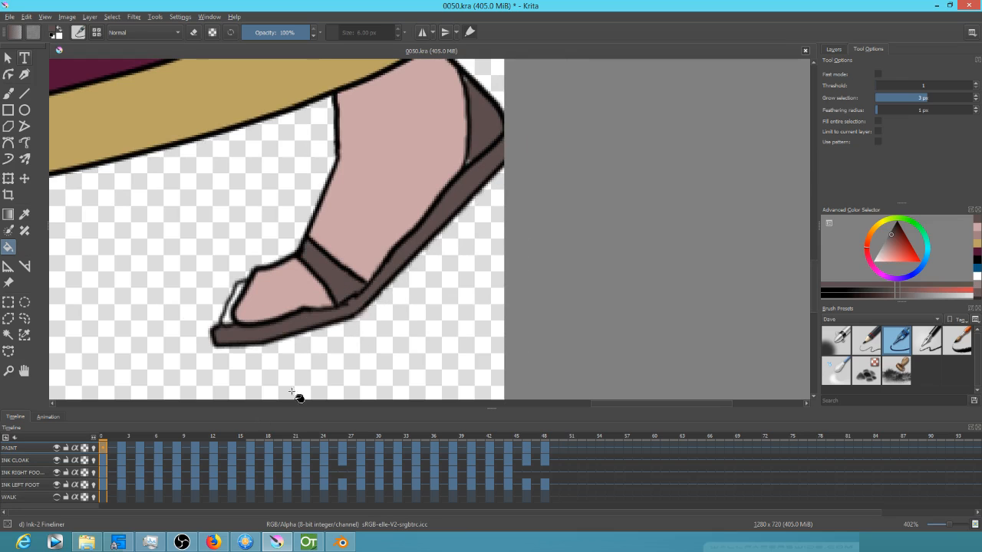
Step: Try filling the front sandal's heel piece, sole and strap on frame 0 with the same fill settings
drag(455, 186, 390, 247)
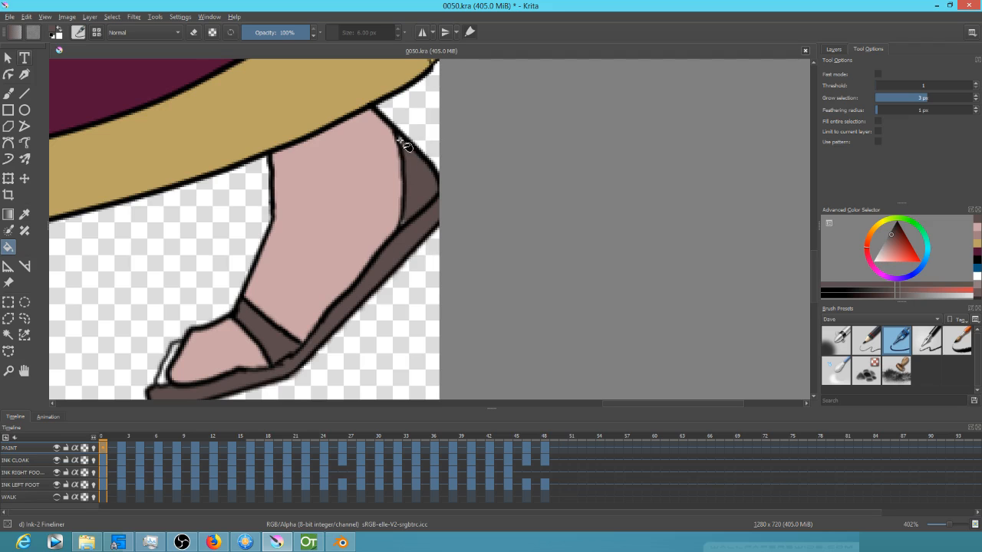
drag(332, 301, 160, 328)
key(1)
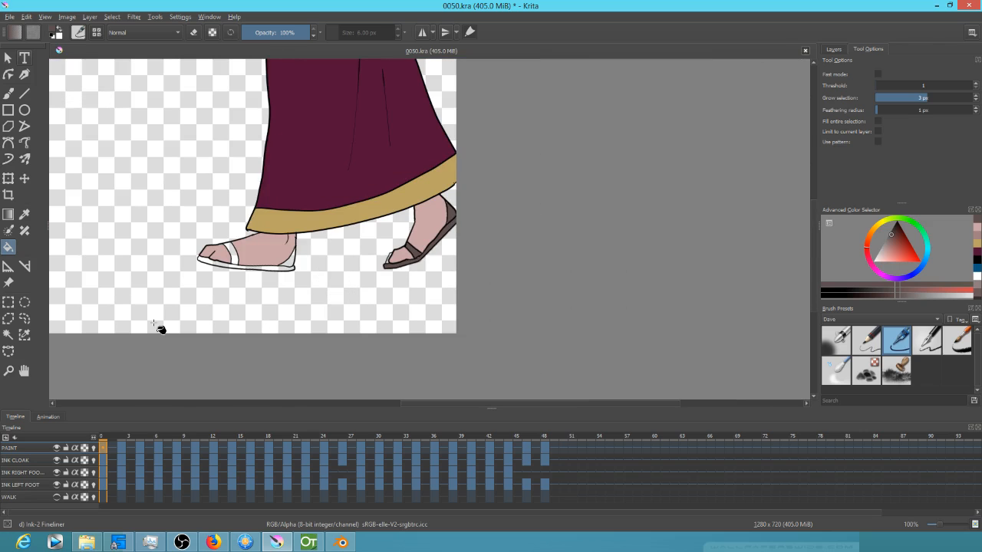
drag(160, 329, 361, 348)
drag(620, 268, 572, 245)
drag(368, 290, 562, 218)
click(656, 170)
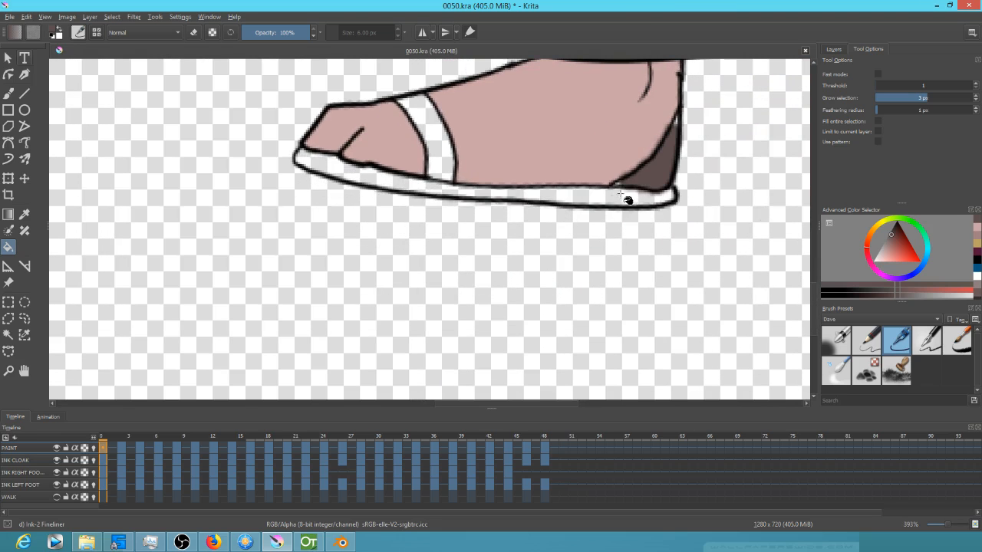
click(459, 188)
click(444, 168)
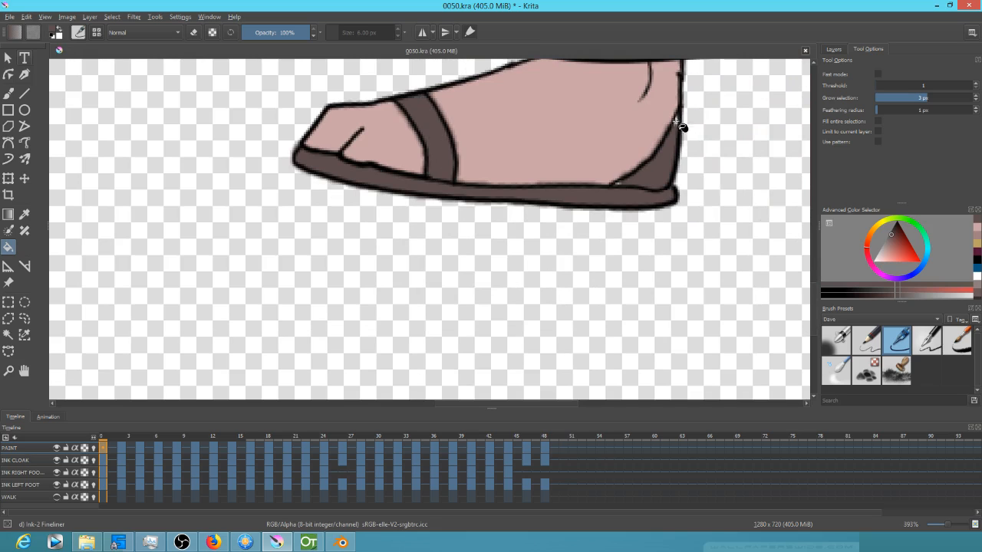
Step: Set the fill's feathering radius to 0 px and grow selection to 2 px, and undo the three front sandal fills
click(975, 112)
click(975, 99)
key(ctrl+z)
key(ctrl+z)
key(ctrl+z)
Step: Refill the front sandal's heel piece, sole and strap with the dark brown on frame 0
click(663, 165)
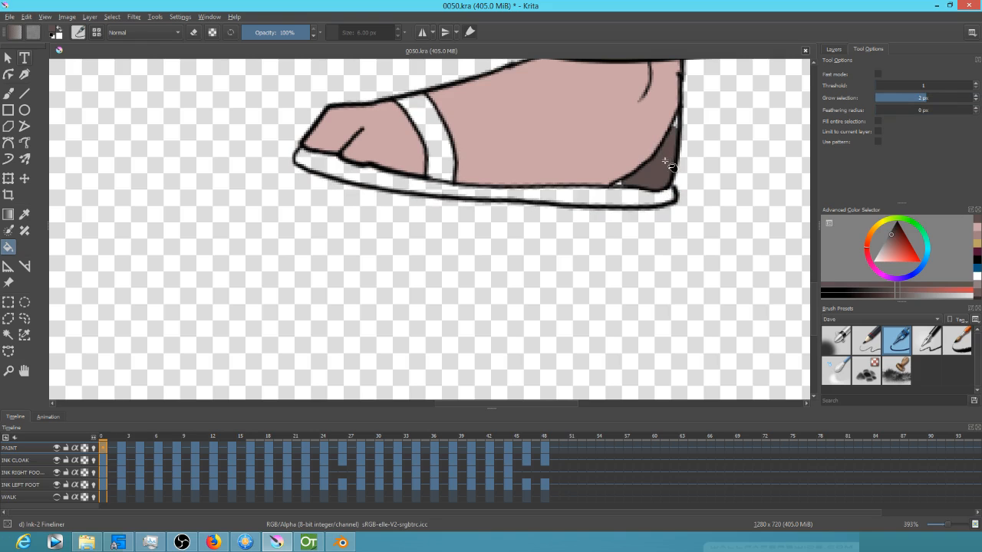
click(631, 202)
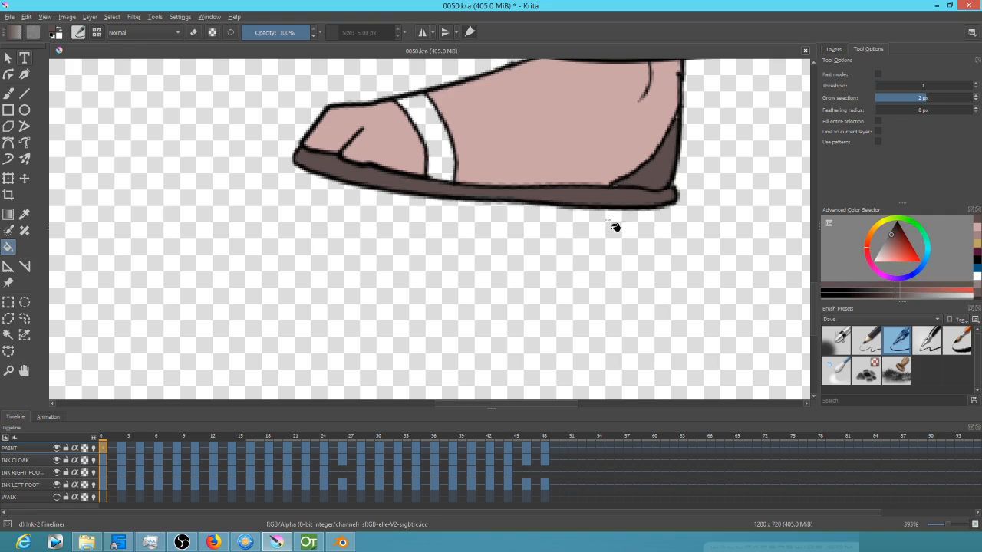
click(445, 157)
Step: Fill the front sandal's strap, sole and heel piece on frame 2, and compare it with frame 0
key(alt+Right)
click(442, 164)
click(443, 183)
click(654, 126)
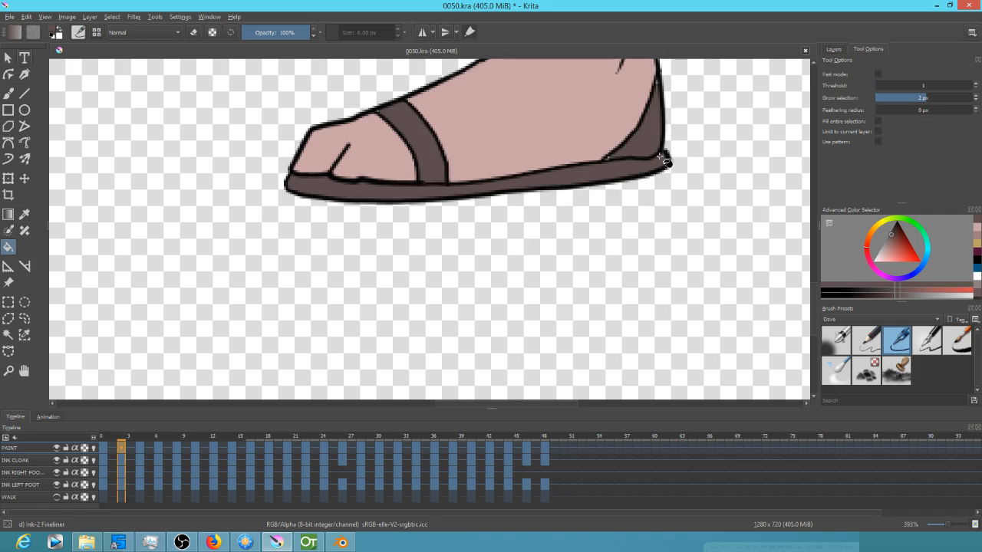
key(alt+Left)
key(alt+Right)
Step: Fill the front sandal with the dark brown on frames 4 and 6
key(alt+Right)
click(649, 136)
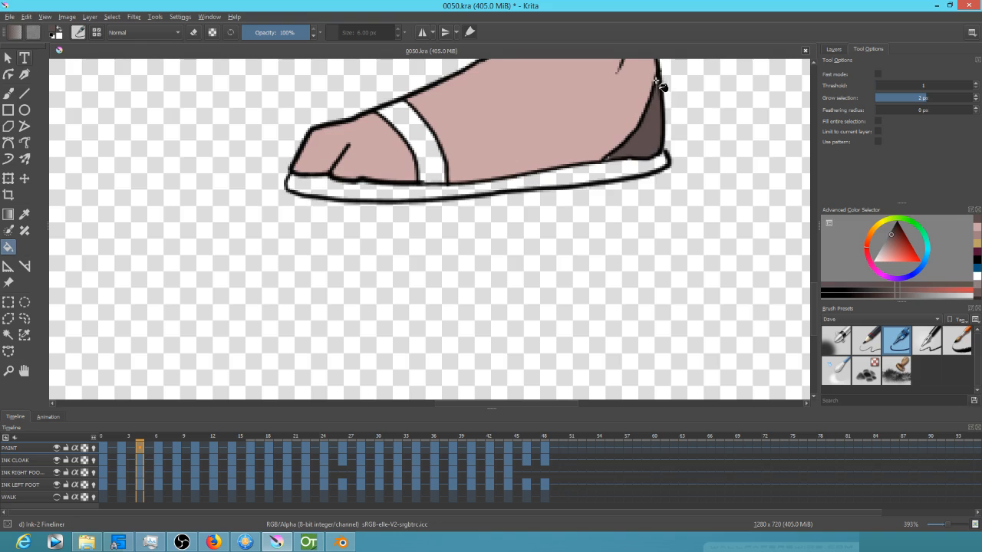
click(590, 171)
click(432, 164)
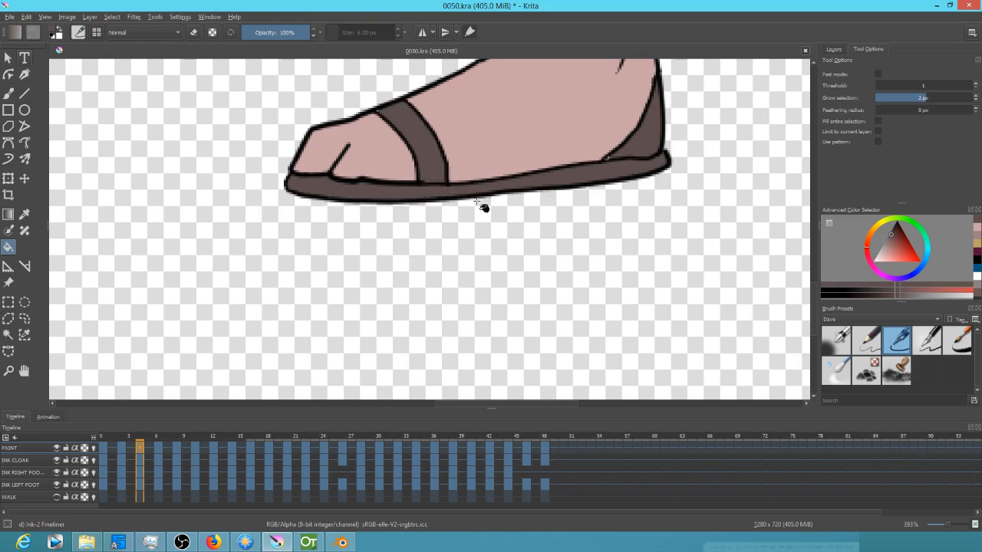
key(alt+Right)
click(649, 147)
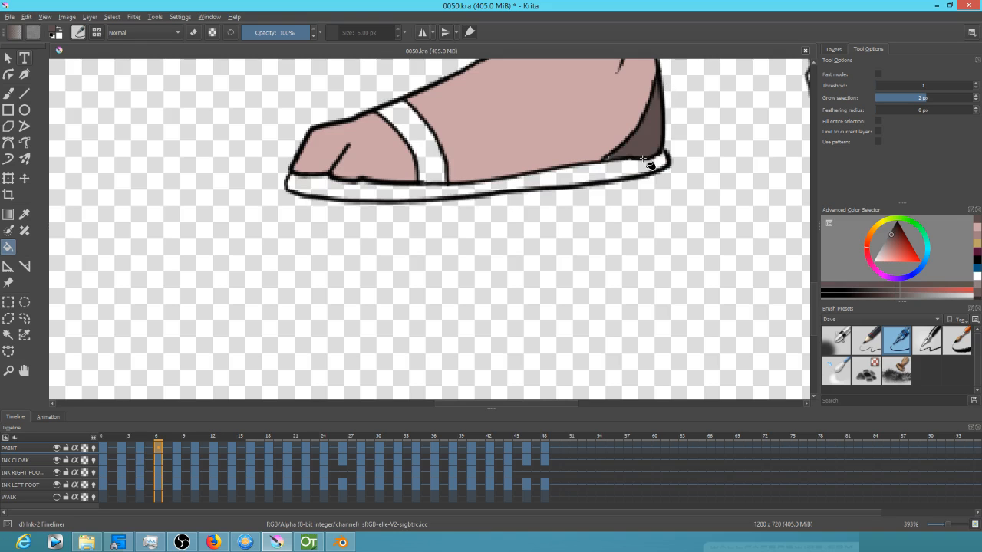
click(591, 177)
Step: Fill the flat planted sandal with the dark brown on frames 8, 10 and 12
key(alt+Right)
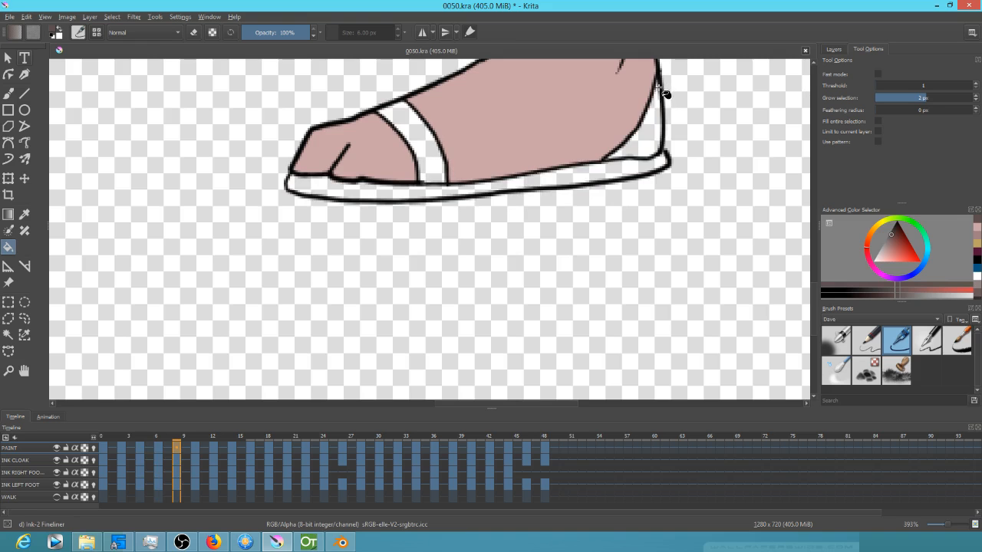
click(650, 126)
click(583, 184)
click(432, 165)
key(alt+Right)
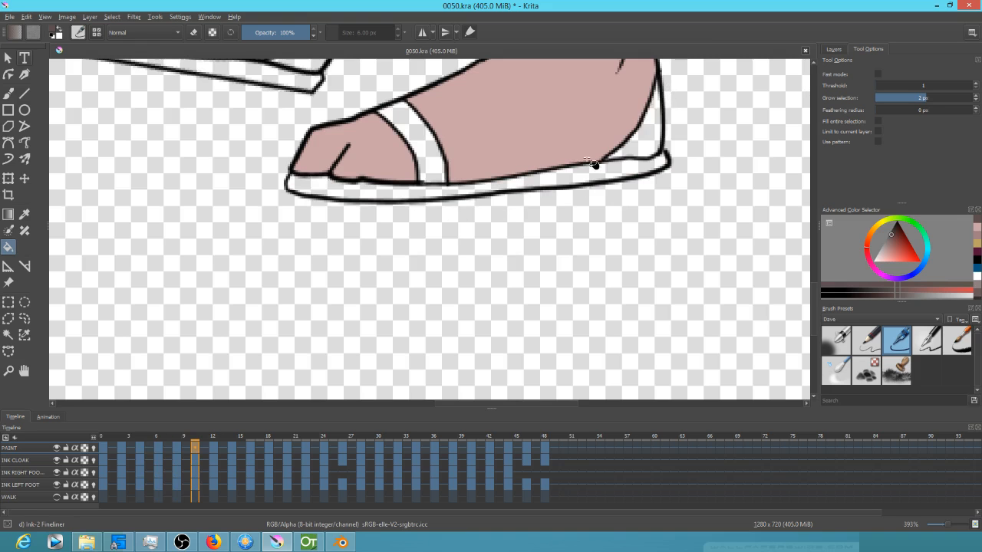
click(653, 129)
click(600, 177)
click(430, 162)
key(alt+Right)
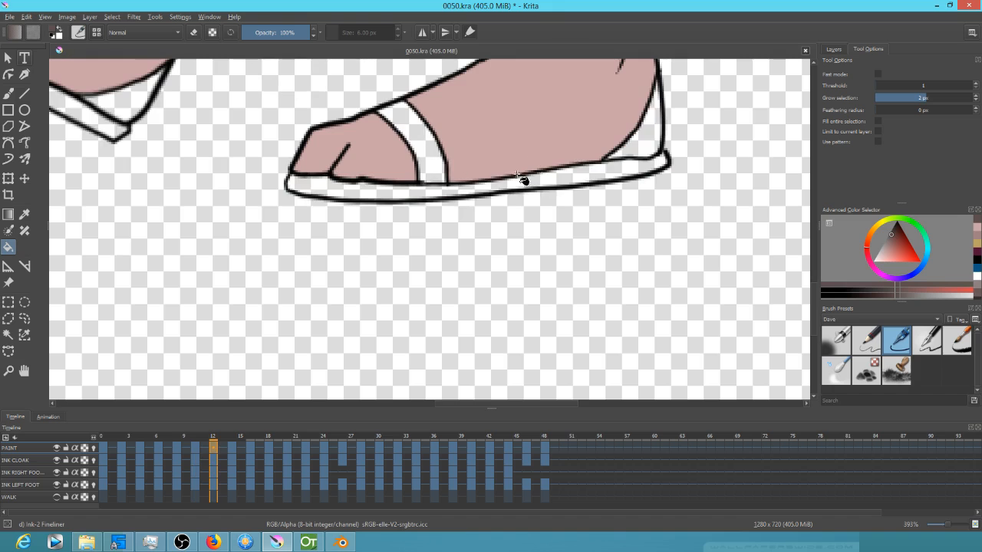
click(661, 104)
click(603, 175)
Step: Fill the sole, strap and heel piece of the lifting rear sandal on frame 14, and compare it with frame 16
key(alt+Right)
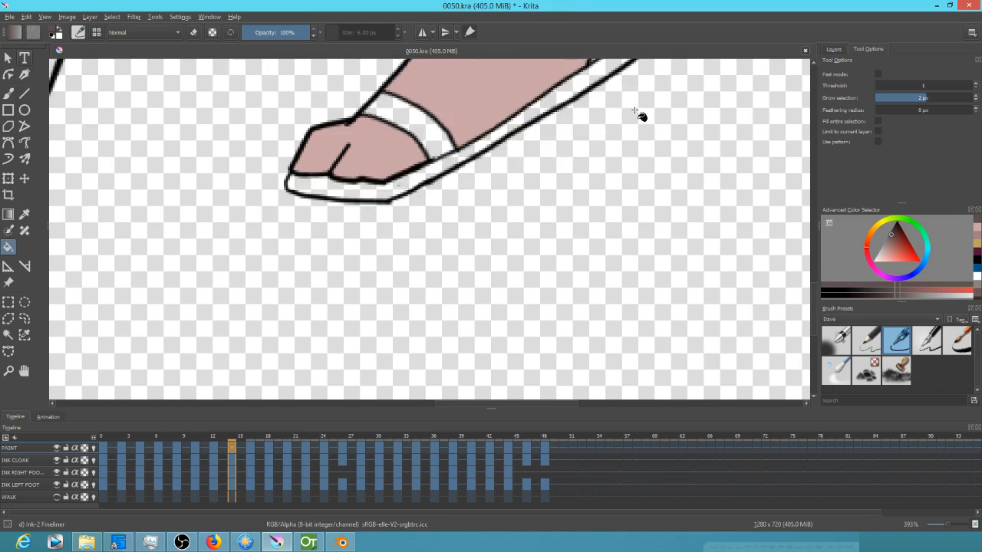
drag(563, 155, 568, 262)
click(420, 285)
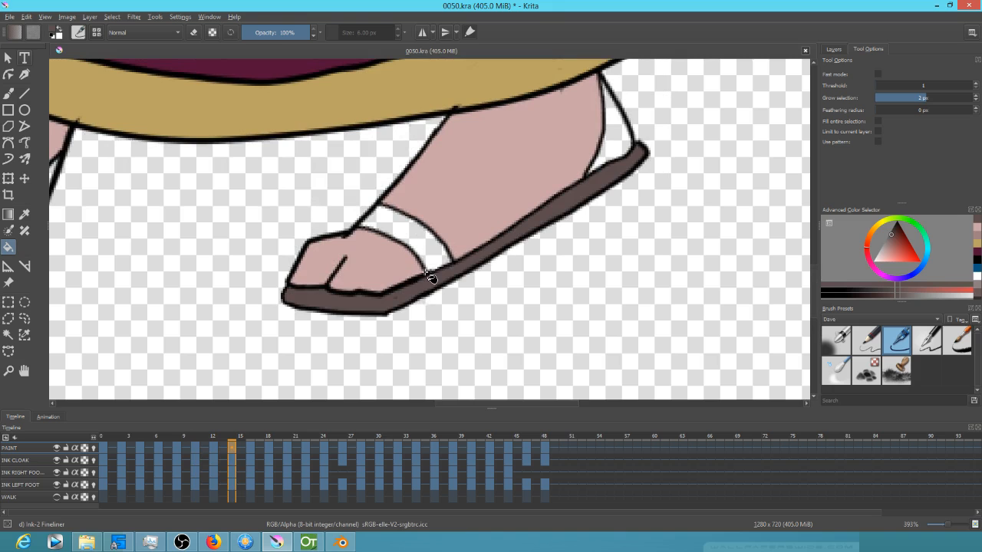
click(436, 250)
click(618, 121)
key(alt+Right)
key(alt+Left)
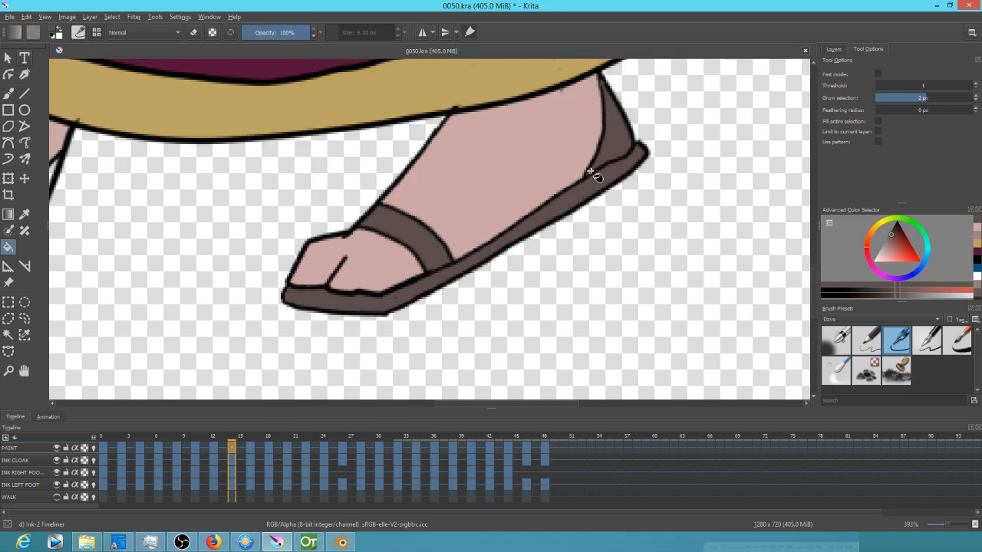
Step: Fill the rear sandal's heel piece, sole and strap with the dark brown on frame 16
key(alt+Right)
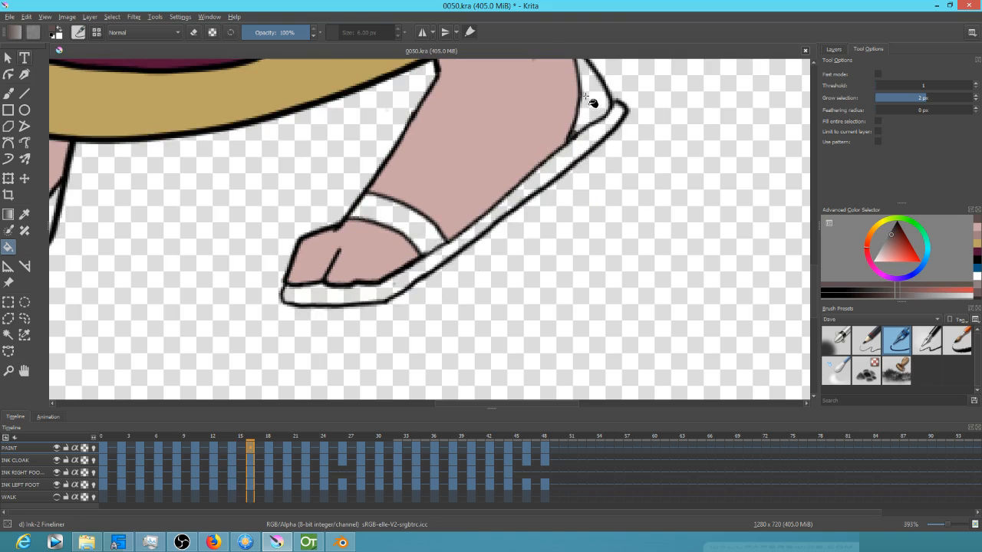
scroll(582, 138, up, 2)
click(575, 136)
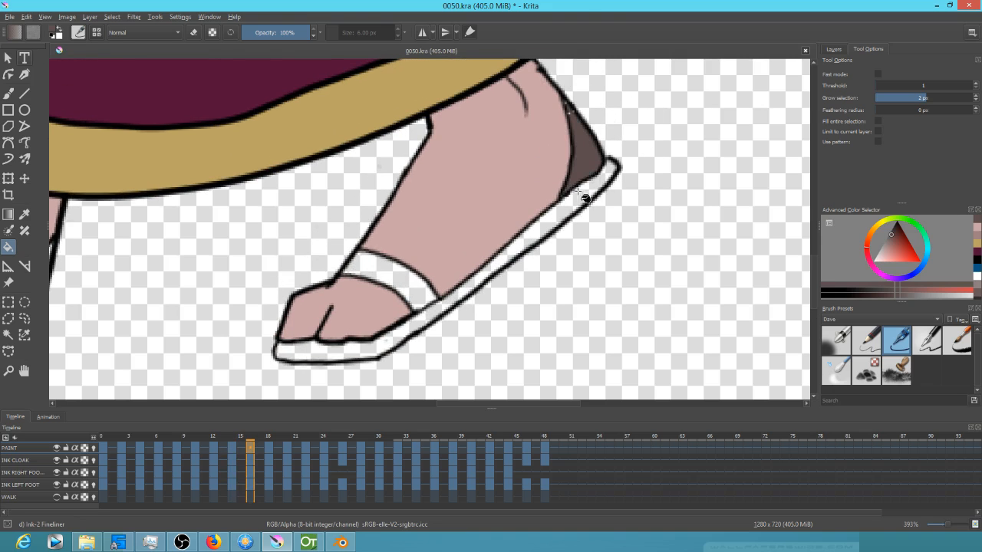
click(574, 192)
click(404, 277)
Step: Fill the raised rear sandal's heel piece and sole with the dark brown on frame 18
key(alt+Right)
drag(394, 201, 527, 302)
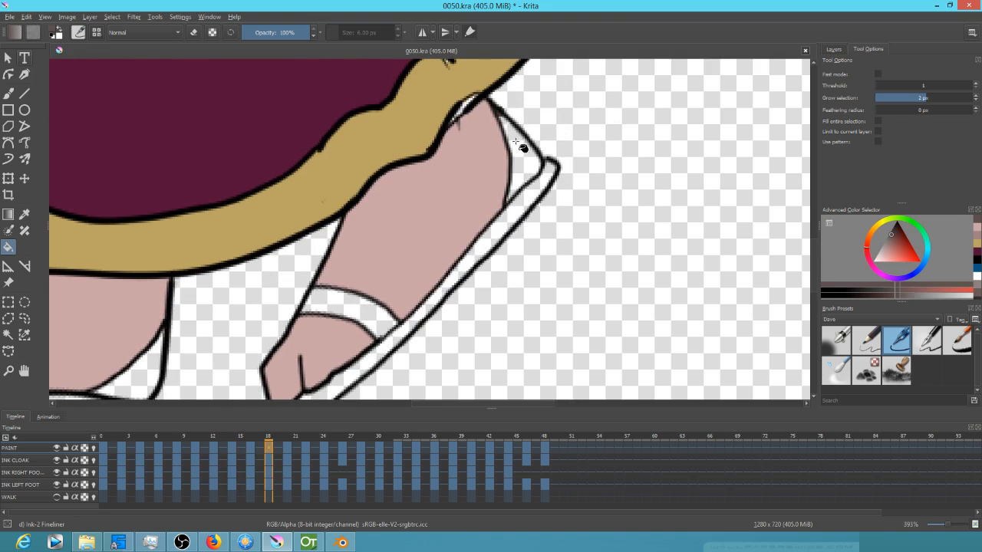
click(528, 165)
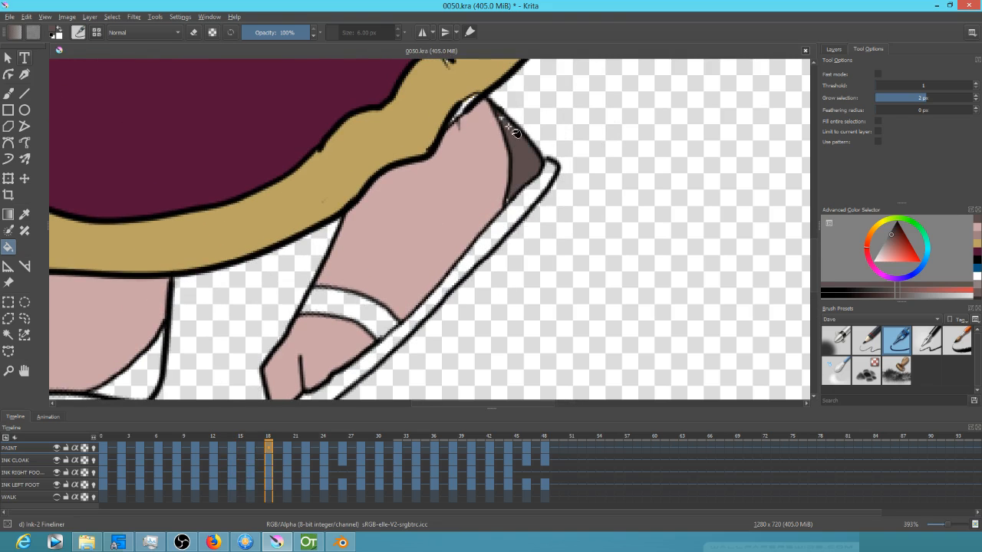
click(484, 237)
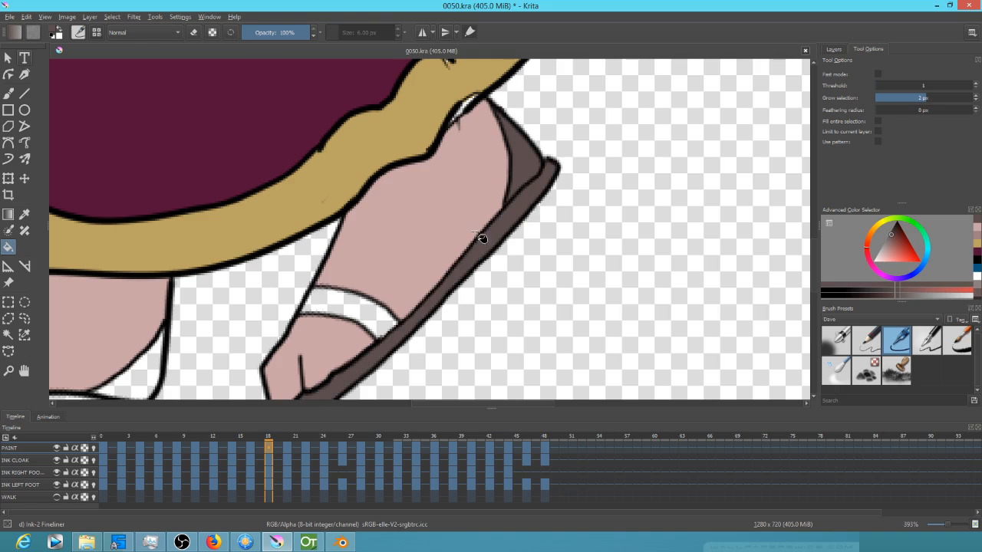
Step: Fill the raised rear sandal's heel piece, sole and strap with the dark brown on frame 20
key(Right)
key(Right)
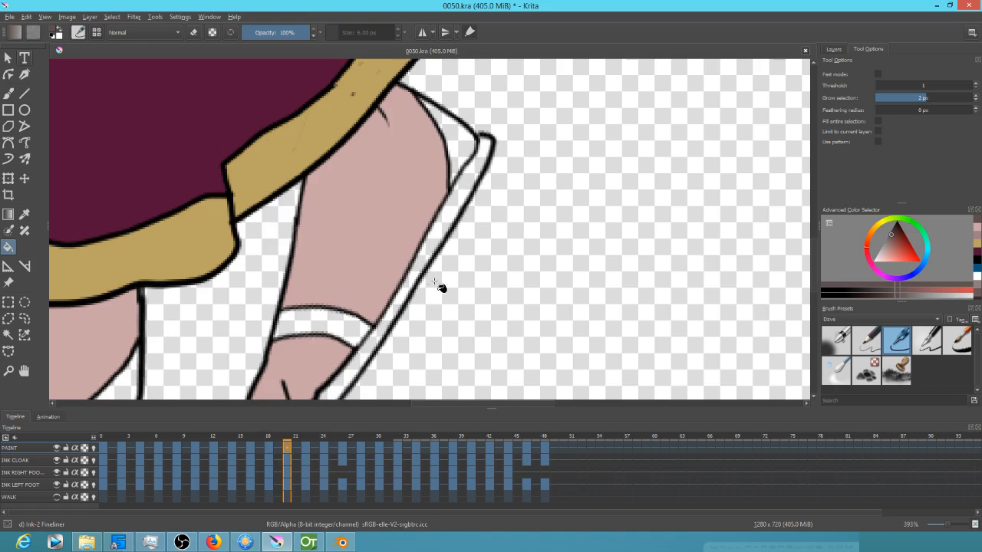
click(439, 113)
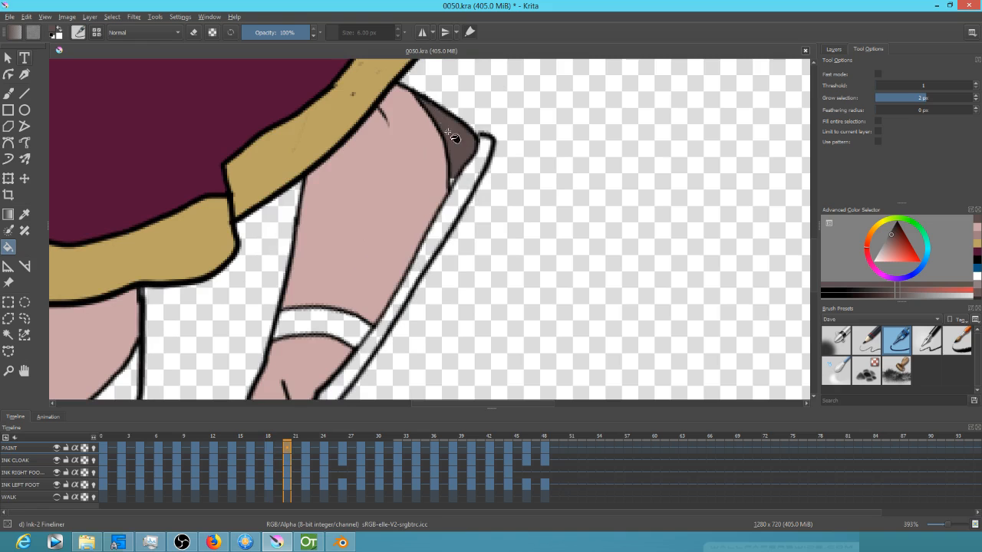
click(458, 202)
click(351, 323)
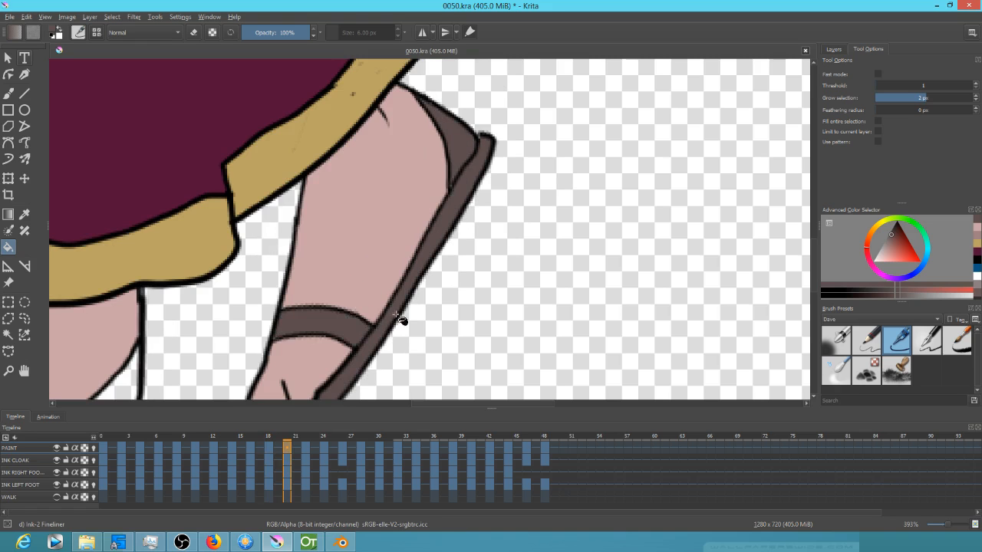
Step: Fill the swinging foot's sandal on frame 22, including the small gap at the upper tip of the heel piece
key(Right)
key(Right)
click(306, 244)
scroll(450, 219, up, 4)
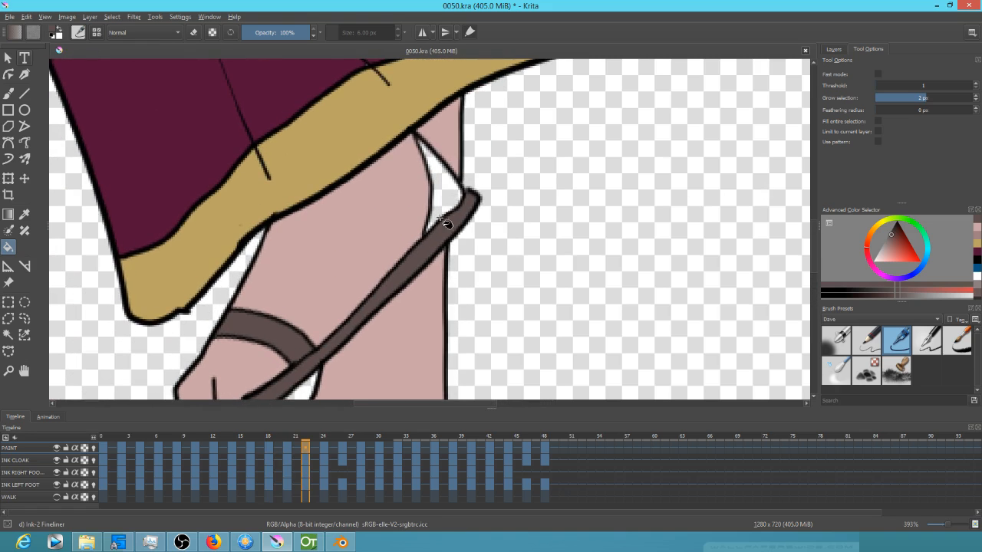
click(431, 159)
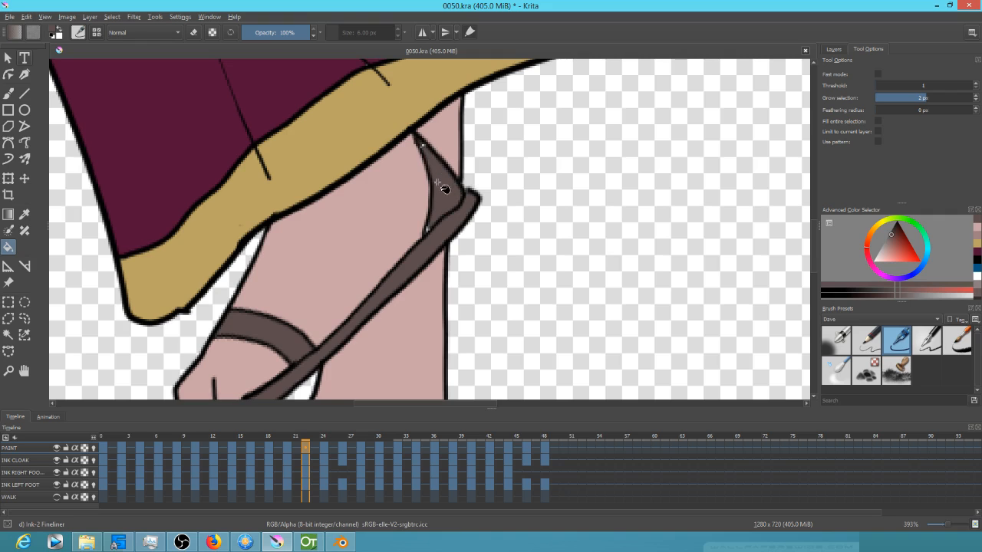
click(425, 146)
Step: Fill the heel piece, sole and strap of the raised leading sandal on frame 24
key(Right)
key(Right)
drag(379, 291, 652, 140)
click(468, 192)
click(374, 272)
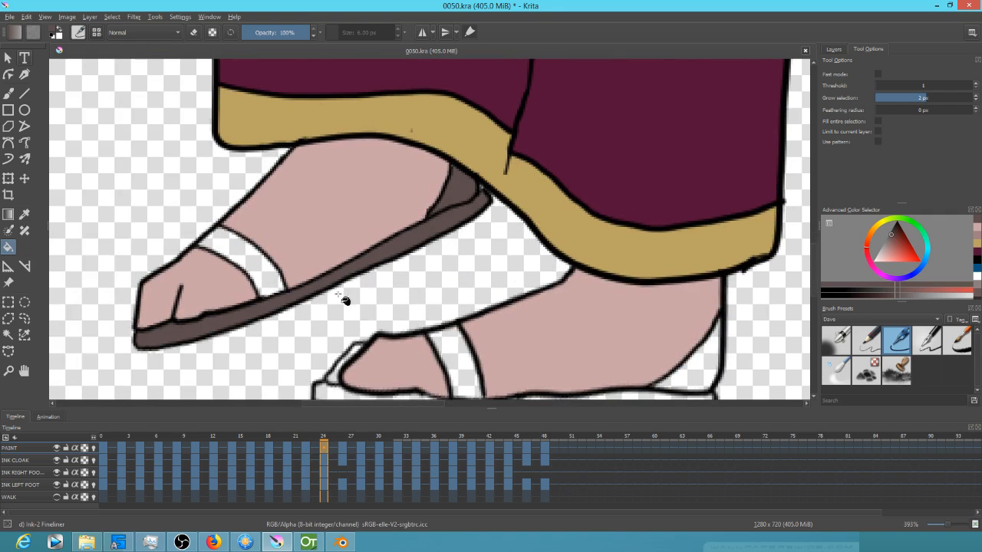
click(268, 272)
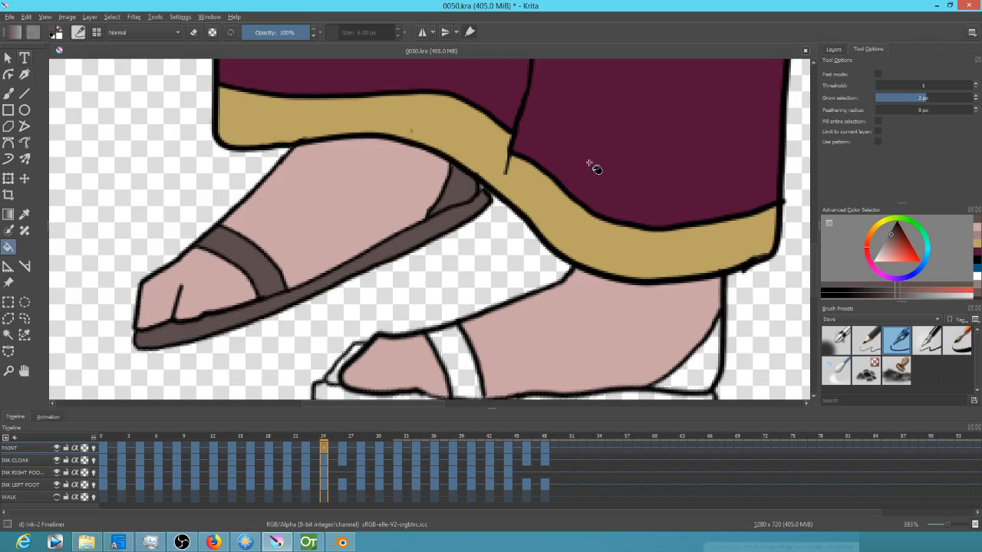
Step: Fill the heel piece, sole and strap of the leading foot's sandal with the dark brown on frame 26
key(Right)
key(Right)
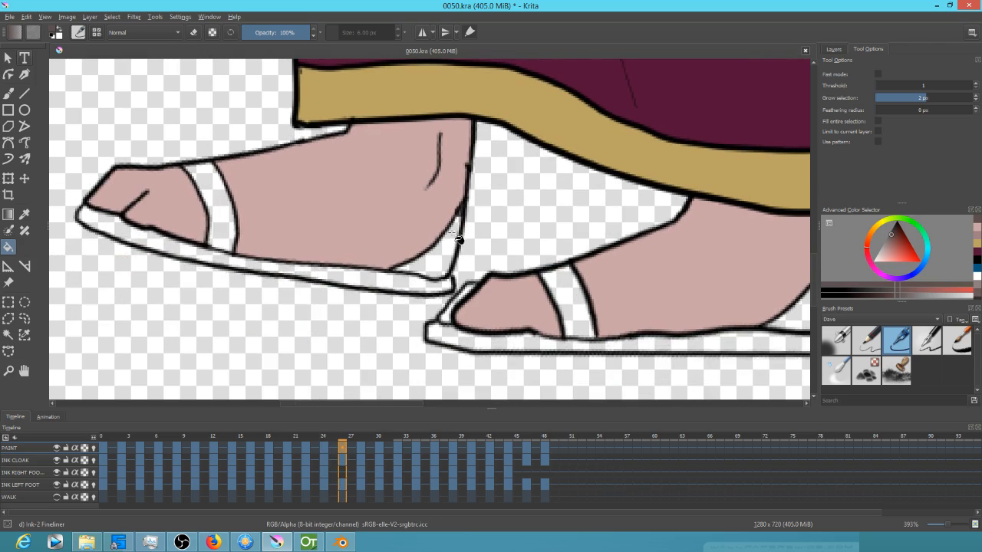
click(454, 250)
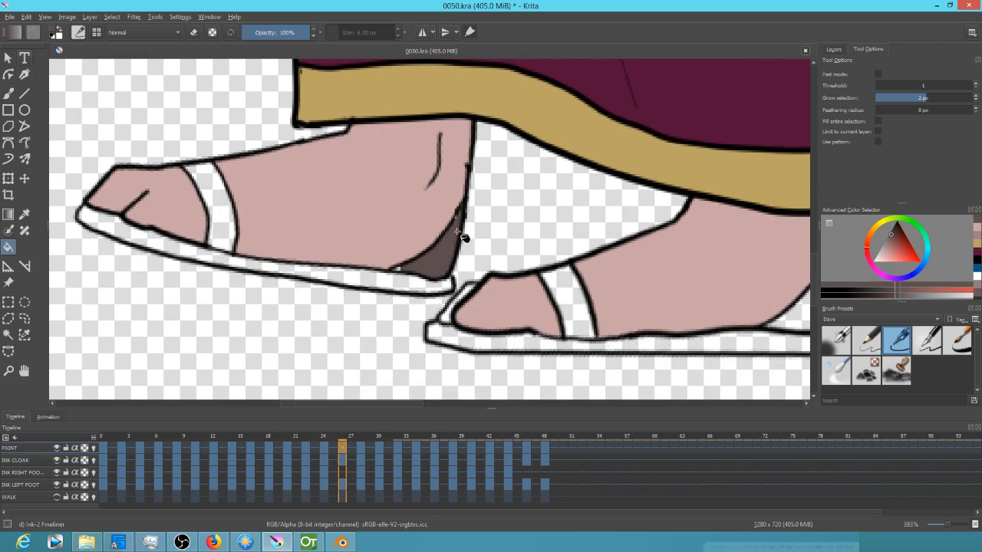
click(392, 282)
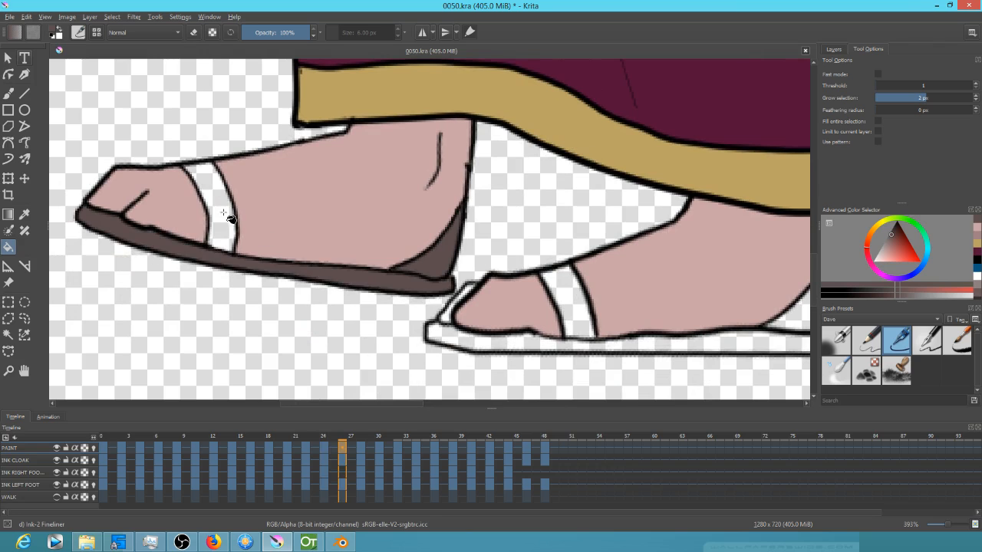
click(228, 212)
Step: Fill the leading sandal's strap, sole and heel piece with the dark brown on frame 28, including the small gap at the heel piece's inner corner
key(Right)
key(Right)
drag(251, 231, 393, 236)
click(202, 197)
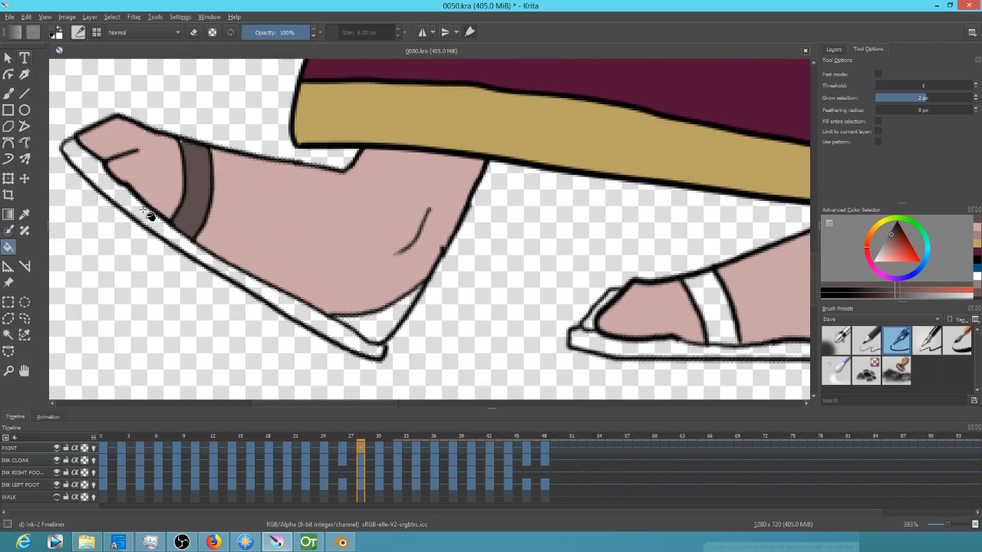
click(151, 216)
click(377, 330)
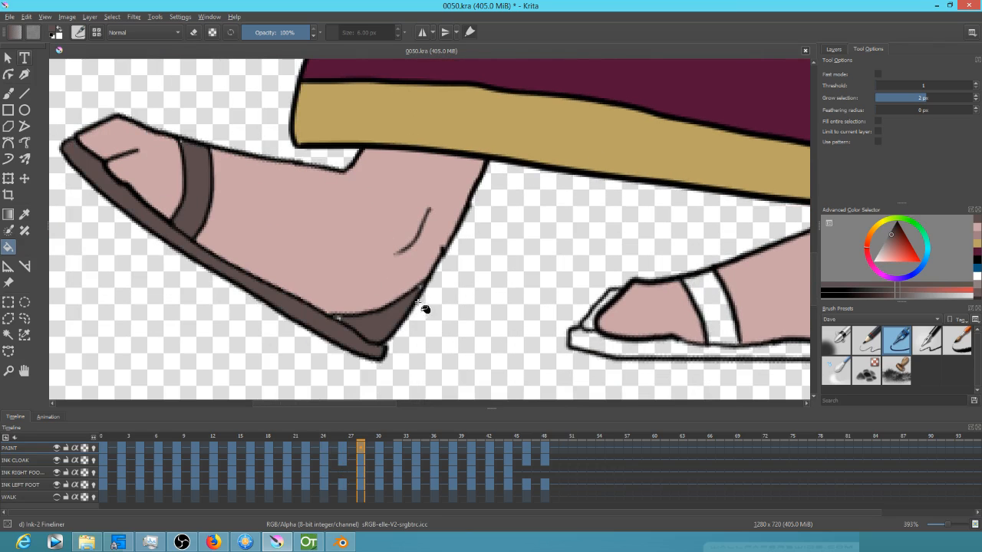
click(338, 316)
Step: Fill the leading foot's sandal, including its sole and strap, with the dark brown on frame 30
key(Right)
key(Right)
click(287, 291)
click(243, 326)
drag(351, 307, 532, 295)
click(243, 244)
Step: Fill the heel piece, sole and strap of the leading foot's sandal on frame 32
key(Right)
key(Right)
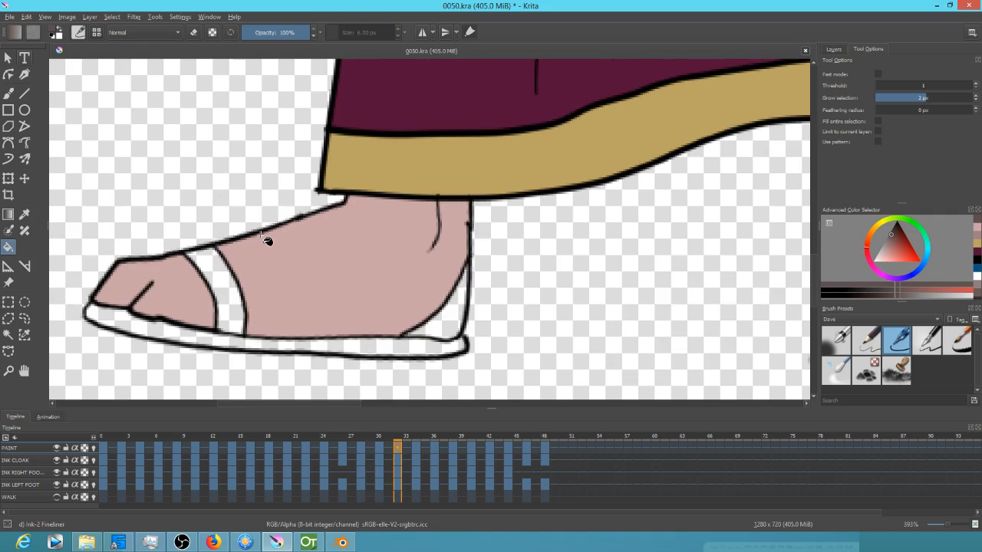
click(450, 310)
click(411, 349)
click(230, 295)
Step: Fill the heel piece and sole of the flat leading sandal with the dark brown on frame 34
key(Right)
key(Right)
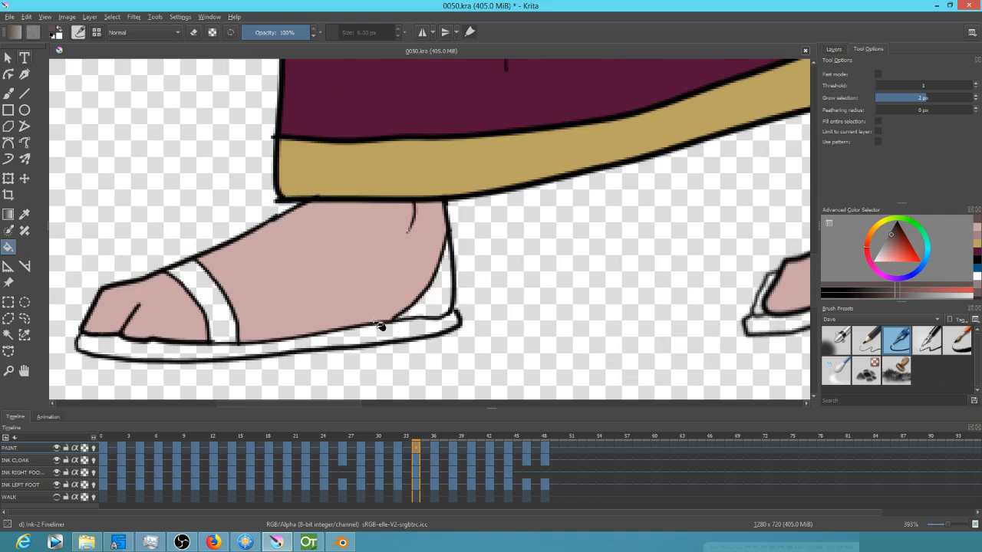
click(445, 299)
click(390, 329)
Step: Fill the flat front sandal's heel piece and sole with the dark brown on frame 36
key(Right)
key(Right)
click(447, 288)
click(400, 336)
Step: Fill the heel piece, sole and strap of the flat front sandal on frame 38
key(Right)
key(Right)
click(441, 287)
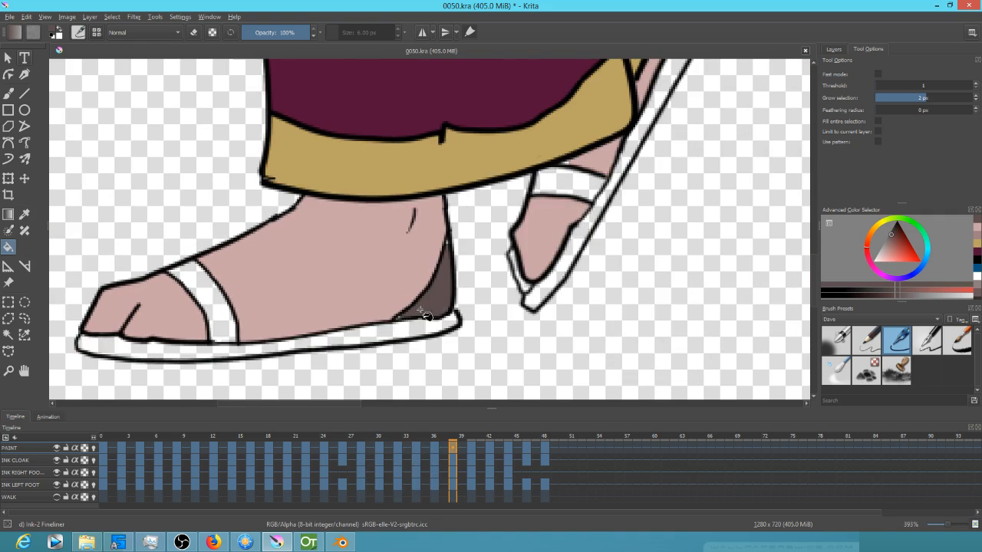
click(395, 336)
click(224, 314)
Step: Fill the heel piece, sole and strap of the planted foot's sandal on frame 40
key(Right)
key(Right)
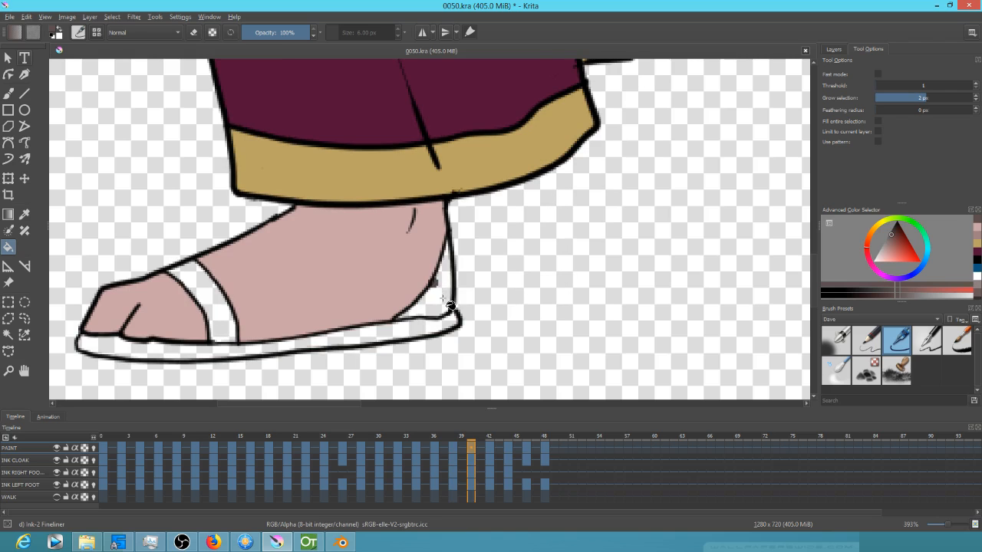
click(445, 304)
click(365, 338)
click(231, 317)
Step: Fill the planted sandal's heel piece, sole and strap with the dark brown on frame 42
key(Right)
key(Right)
click(443, 298)
click(399, 339)
click(228, 318)
Step: Fill the planted sandal's heel piece, sole and strap with the dark brown on frame 44
key(Right)
key(Right)
click(440, 299)
click(405, 333)
click(219, 316)
Step: Fill the heel piece, sole and strap of the planted foot's sandal on frame 46
key(Right)
key(Right)
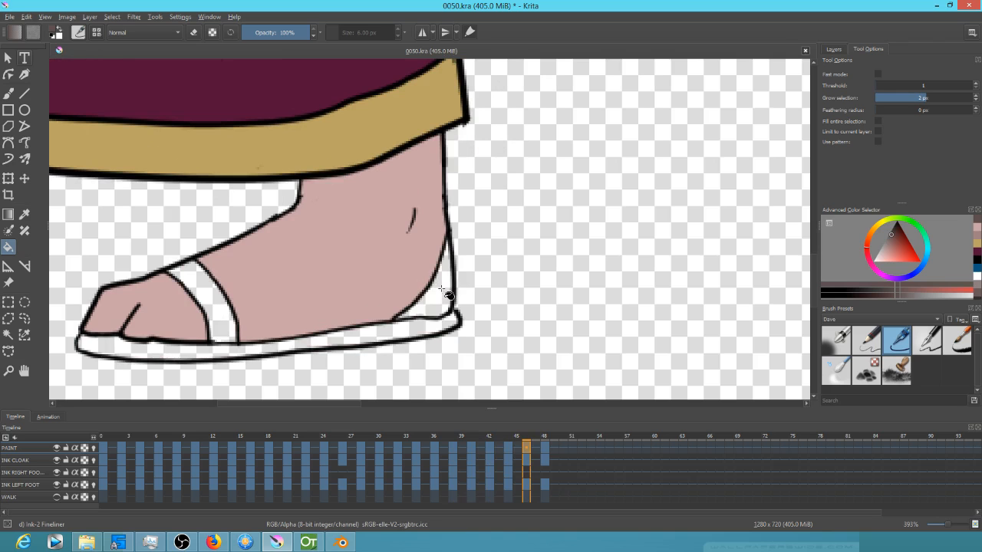
click(442, 291)
click(406, 327)
click(223, 314)
Step: Fill the heel piece, sole and strap of the raised rear sandal on frame 48
key(Right)
key(Right)
click(425, 130)
click(357, 205)
click(245, 245)
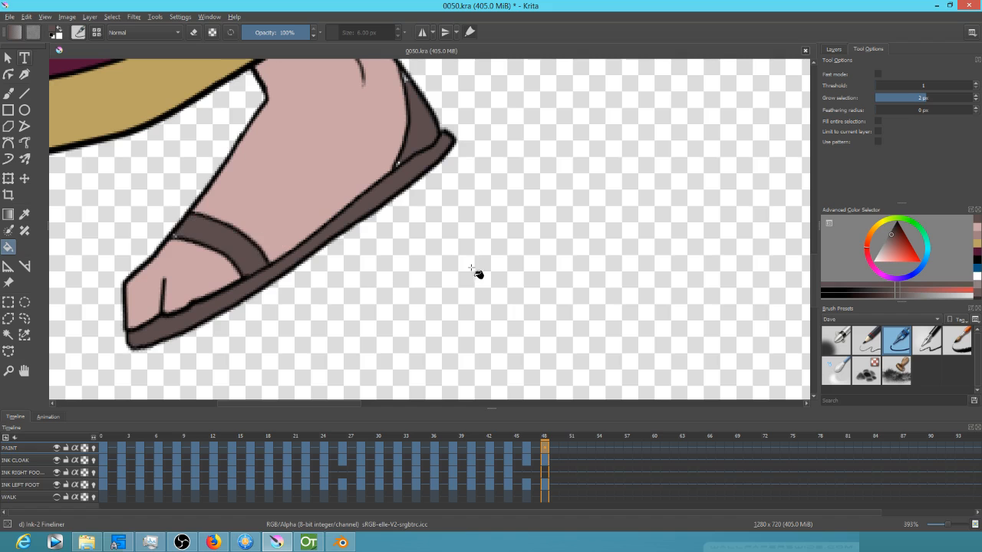
Step: Go back to frame 42 and fill the swinging foot's sandal sole with the dark brown
key(Left)
key(Left)
key(Left)
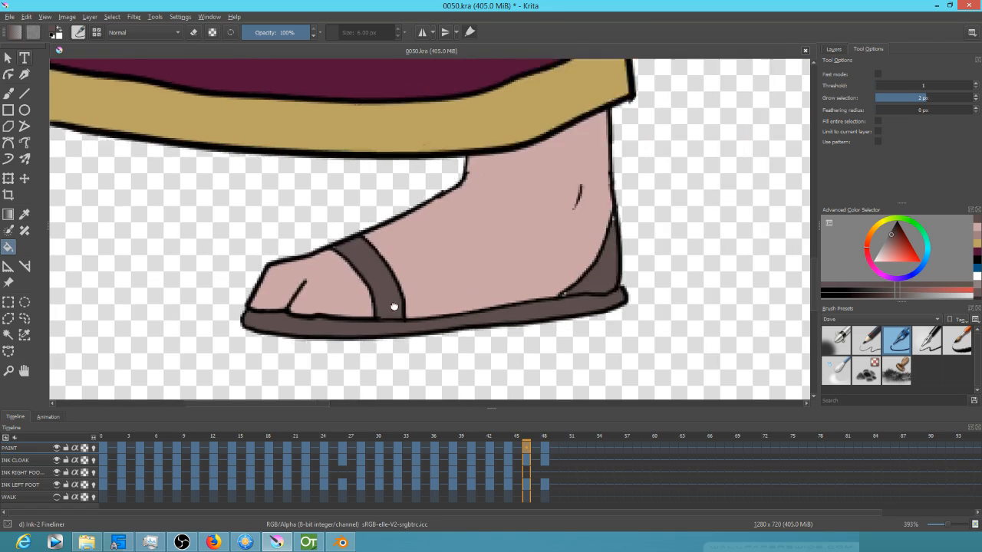
key(Left)
key(Left)
key(Left)
key(Left)
drag(561, 341, 545, 335)
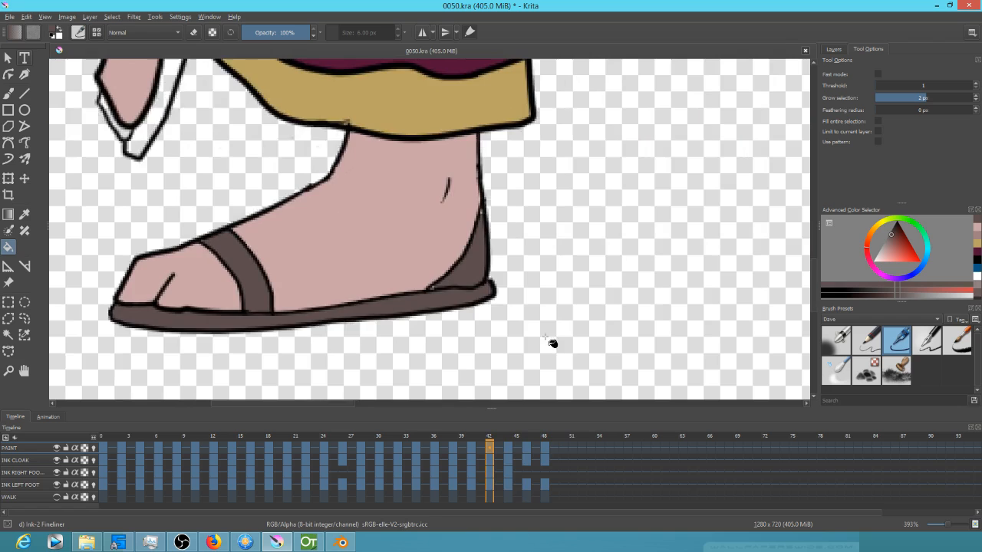
drag(356, 193, 561, 341)
click(377, 233)
Step: Fill the raised rear foot's strap, sole segments and heel piece with the dark brown on frame 38
key(Left)
key(Left)
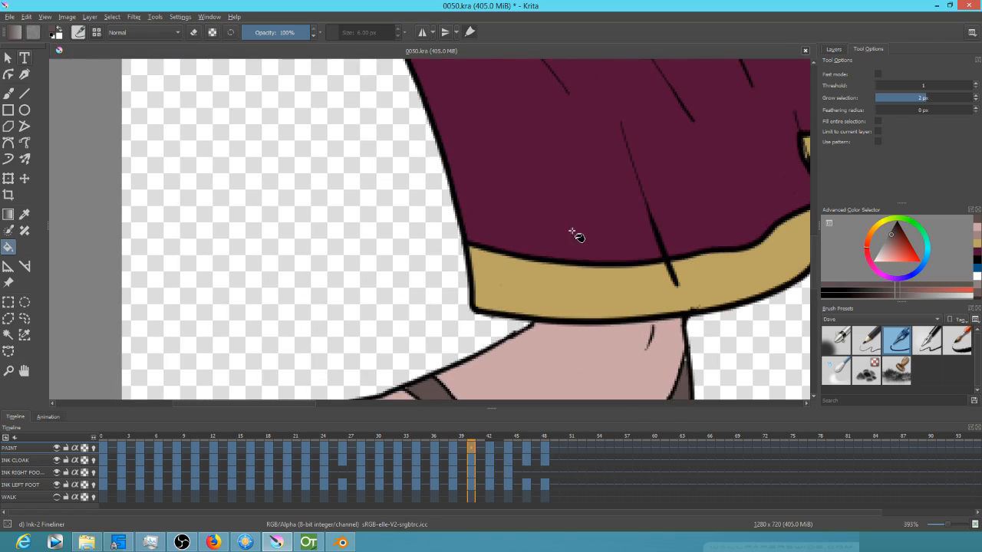
drag(667, 282, 328, 228)
key(Left)
key(Left)
click(478, 246)
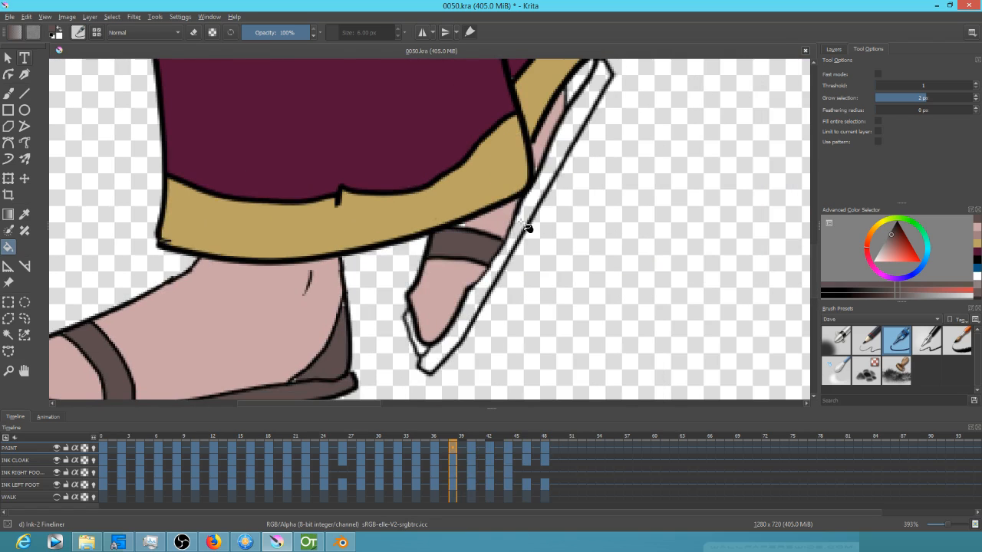
click(529, 223)
click(460, 340)
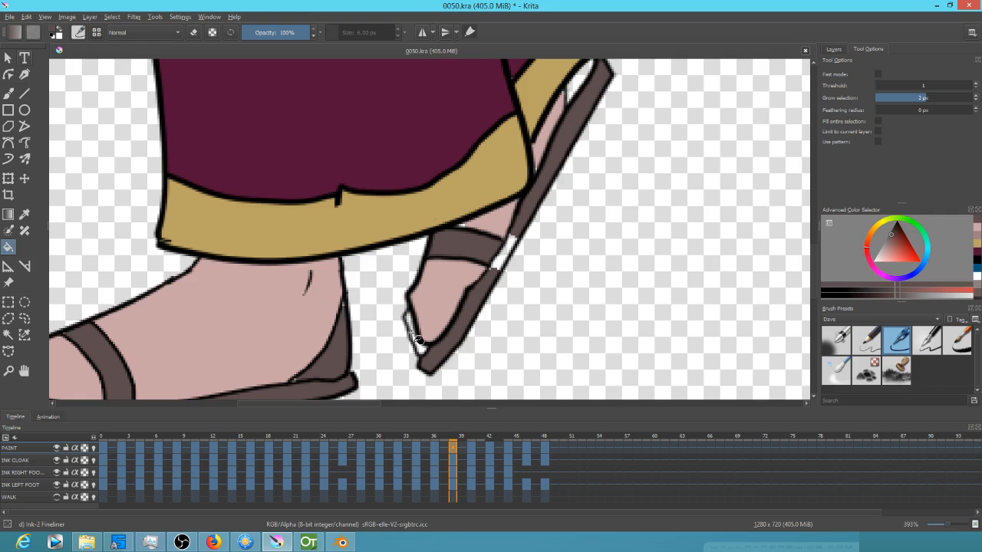
click(510, 247)
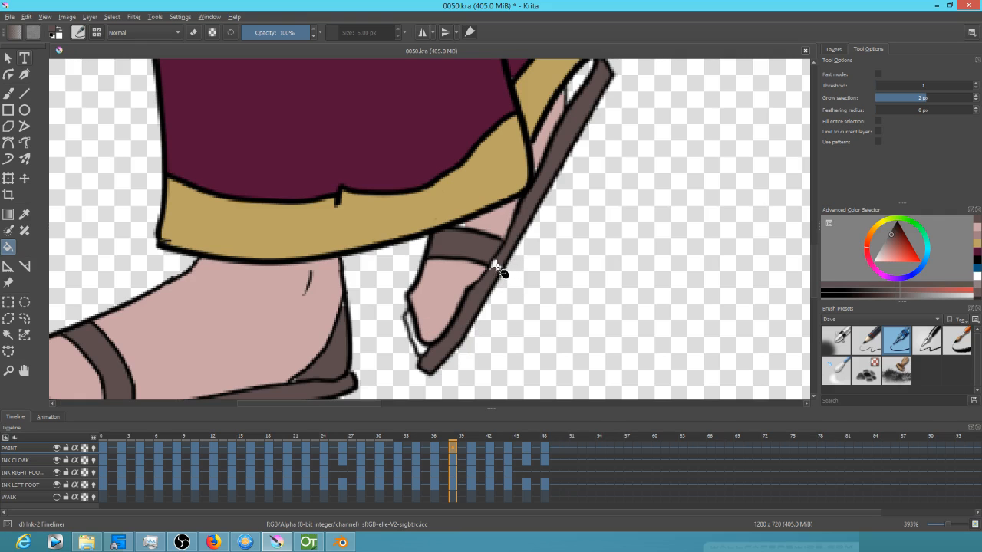
drag(566, 123, 528, 190)
click(528, 189)
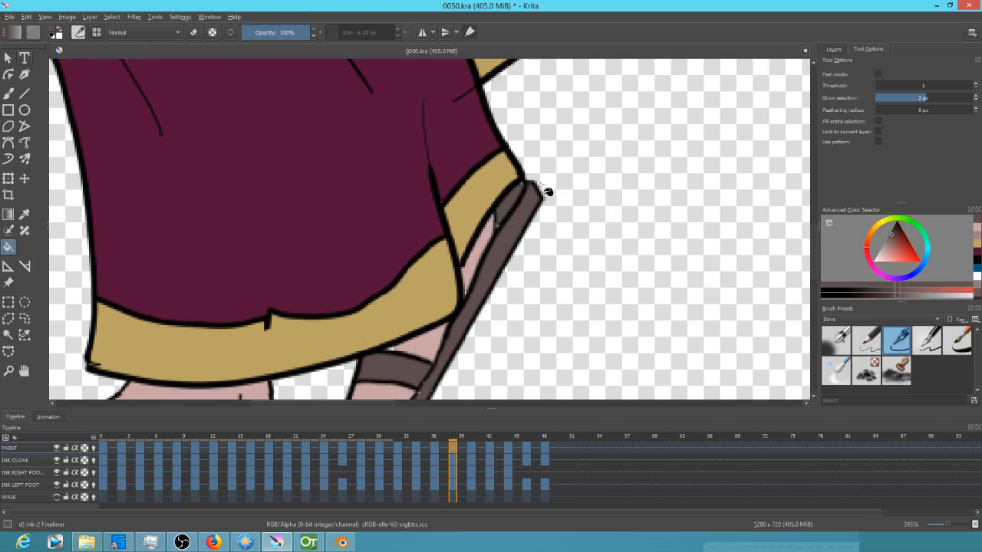
Step: Fill the strap, sole and heel piece of the raised rear sandal on frame 36
drag(639, 247, 672, 167)
key(Left)
key(Left)
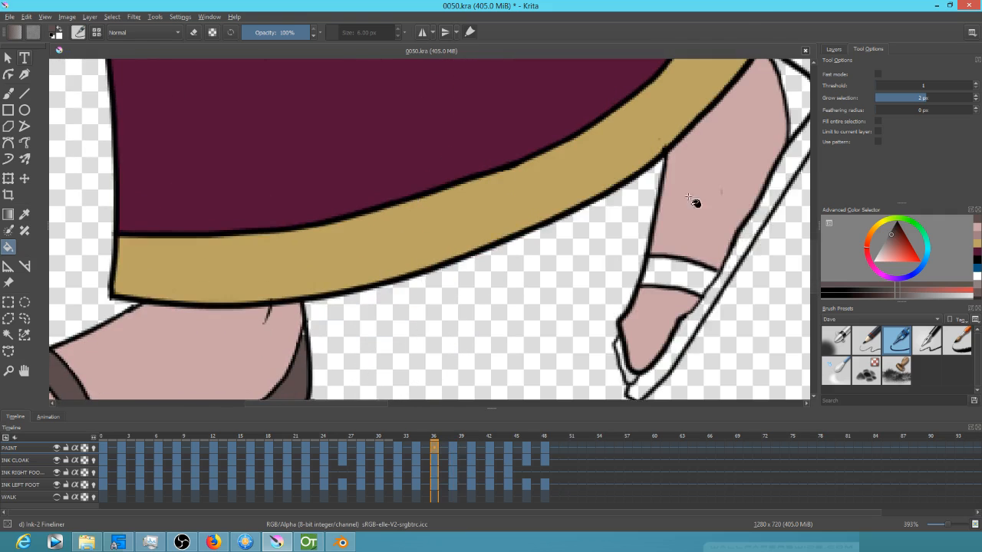
click(679, 271)
click(706, 315)
drag(714, 324, 639, 257)
click(639, 257)
click(680, 131)
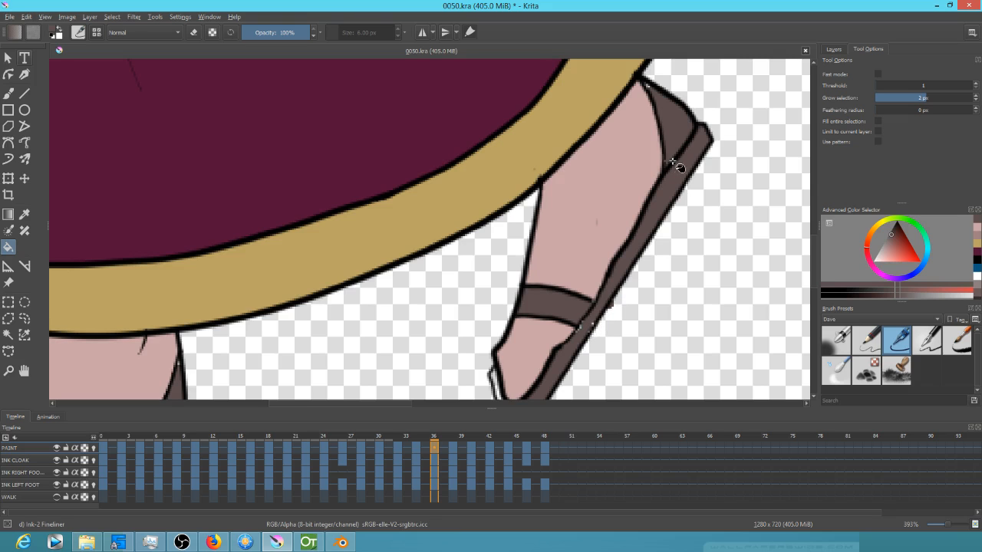
Step: Fill the rear sandal's heel piece, both sole sections and strap with the dark brown on frame 34
key(Right)
key(Left)
key(Left)
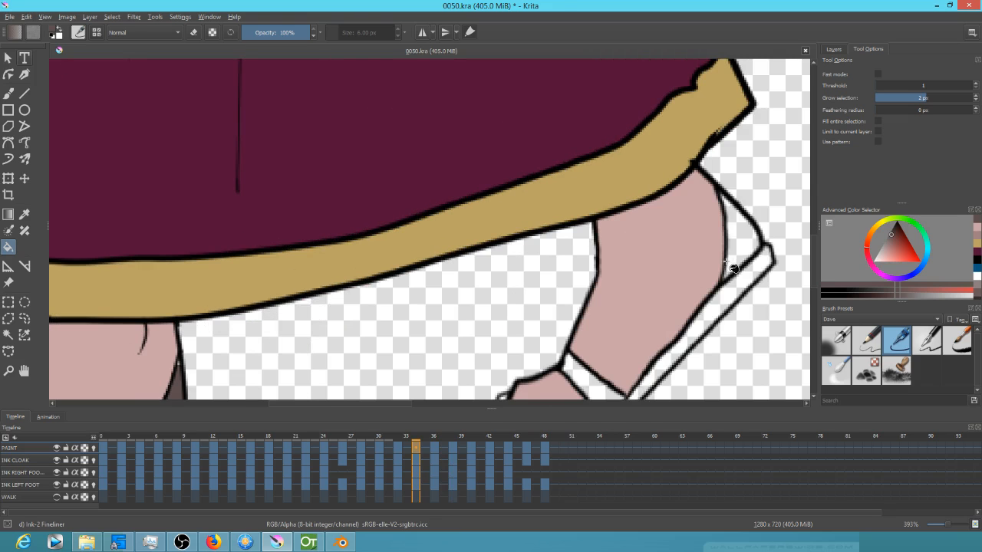
click(739, 237)
click(721, 298)
drag(697, 298, 659, 162)
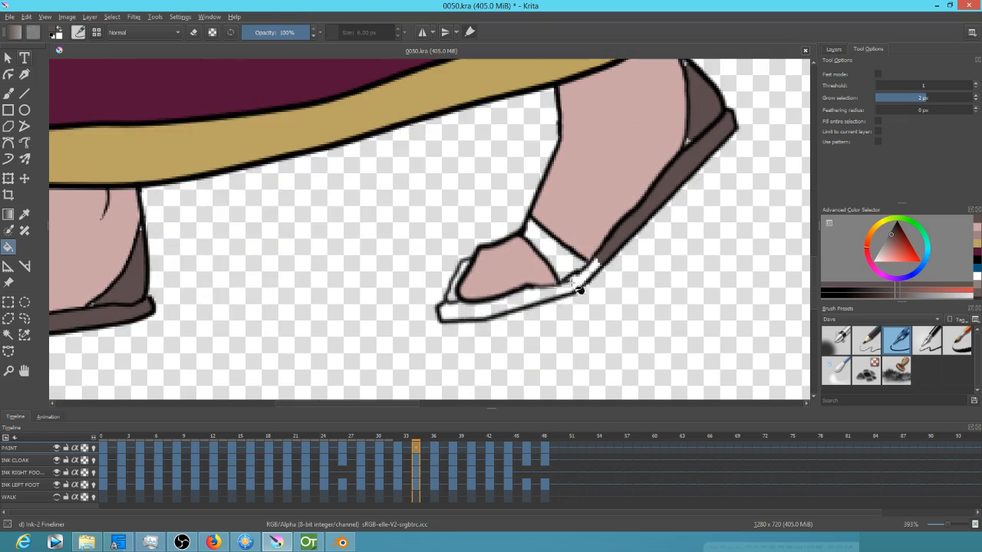
click(531, 297)
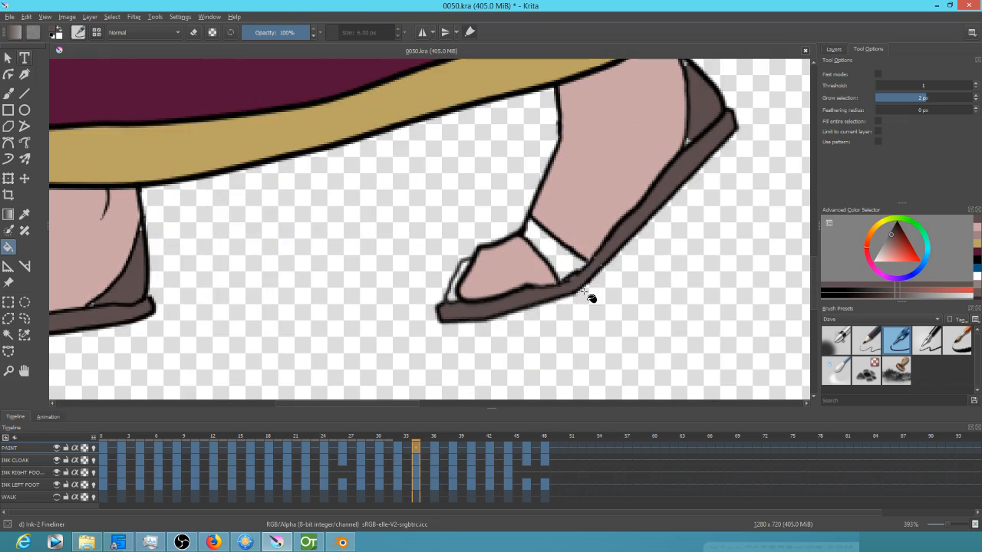
click(574, 266)
Step: Fill the rear sandal's strap, front and back sole sections and heel piece on frame 32
key(Left)
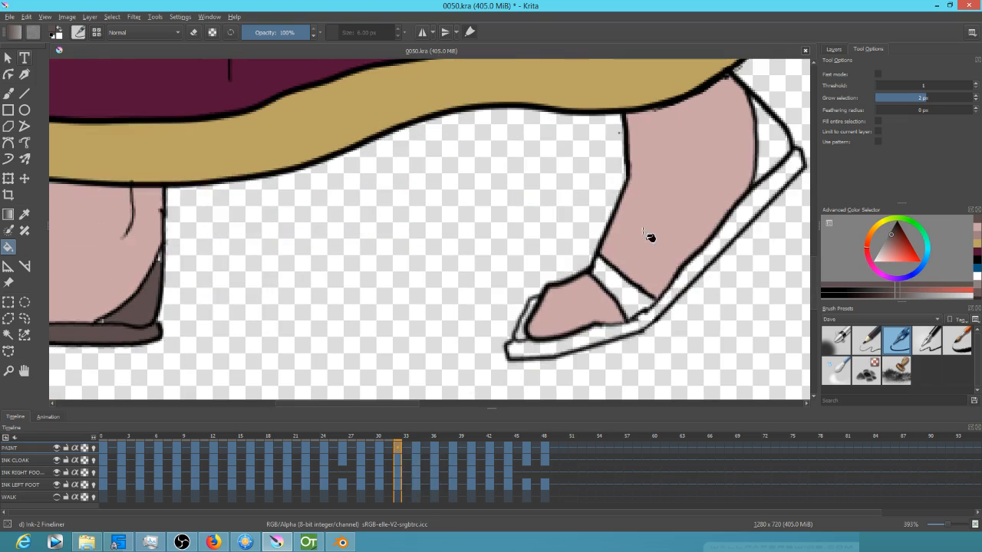
click(645, 307)
click(648, 316)
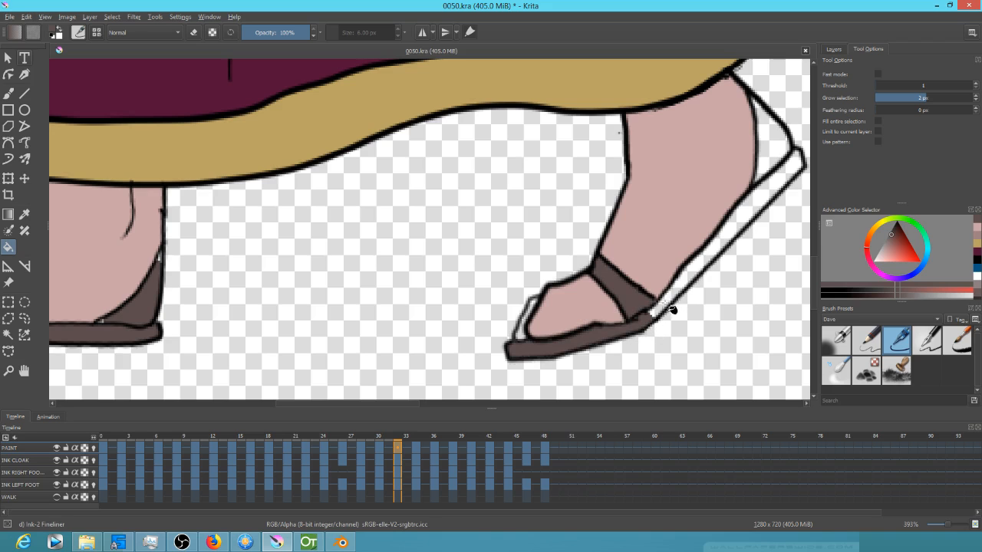
click(692, 277)
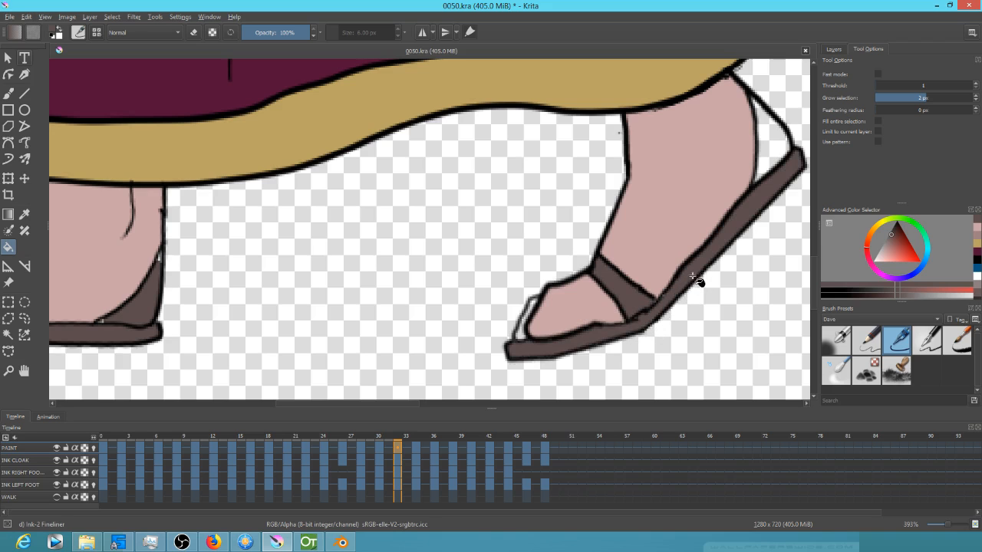
click(784, 144)
drag(731, 238, 577, 218)
key(Right)
key(Left)
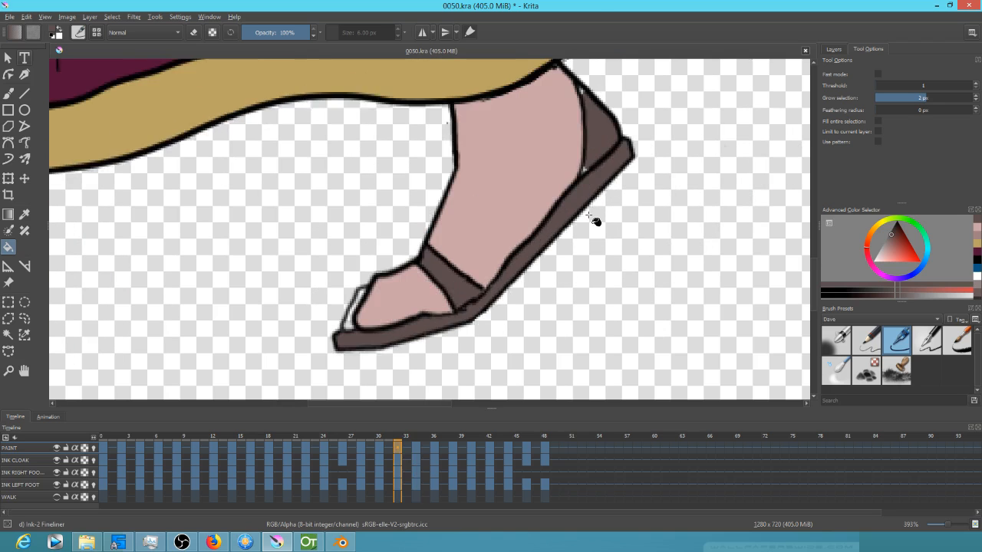
Step: Fill the heel piece, both sole sections and strap of the rear sandal on frame 30
key(Left)
key(Left)
click(601, 132)
click(514, 269)
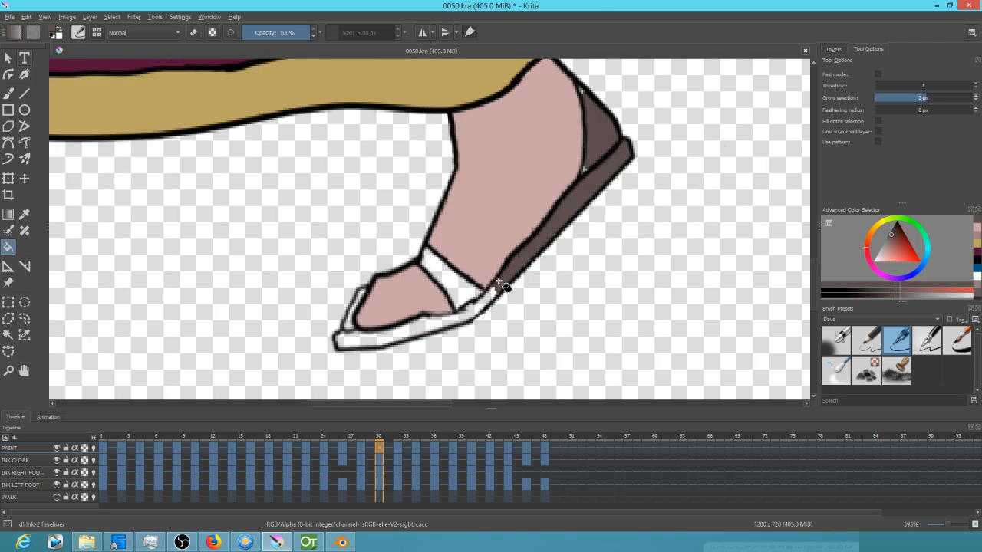
click(470, 315)
click(454, 285)
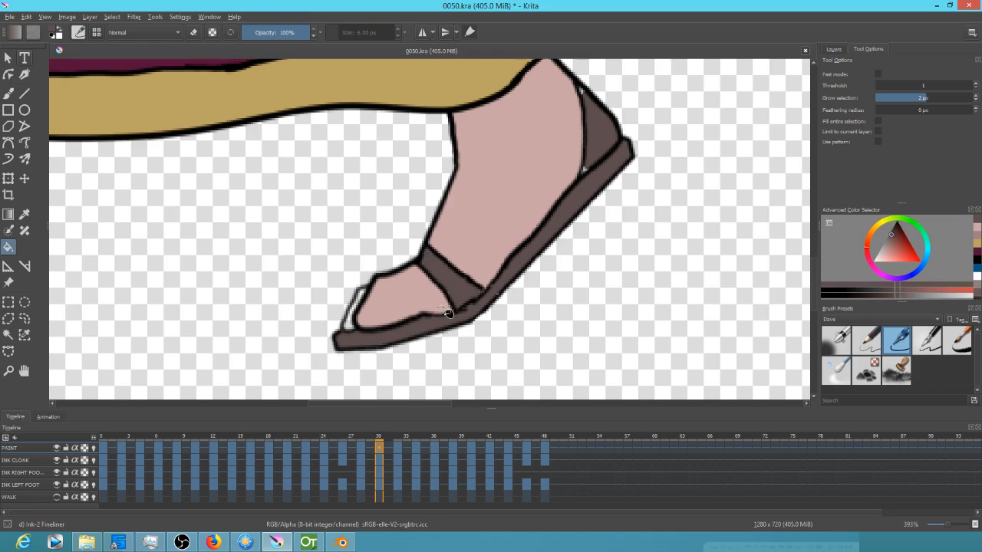
Step: Fill the flat rear sandal's sole, heel piece and strap with the dark brown on frame 28
key(Left)
key(Left)
click(325, 309)
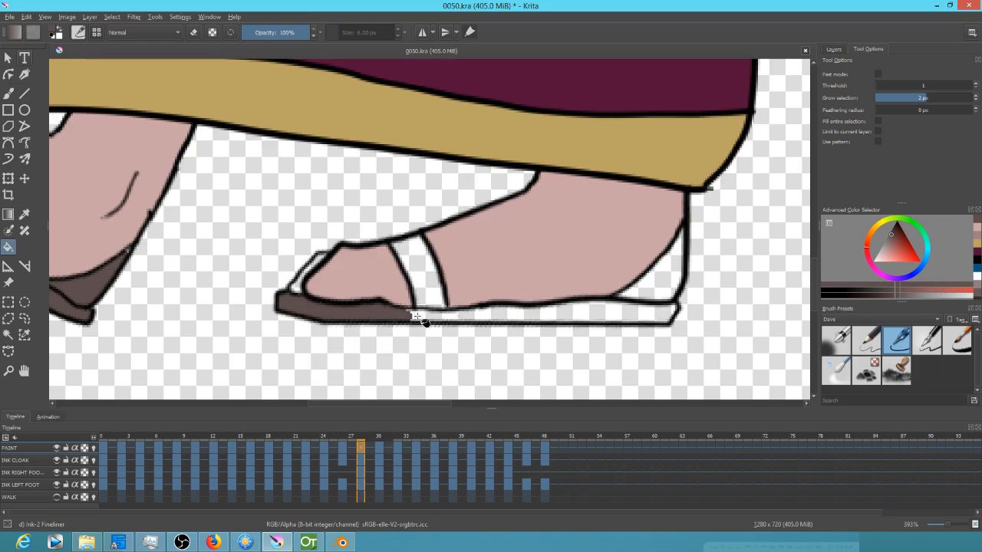
click(504, 320)
click(665, 296)
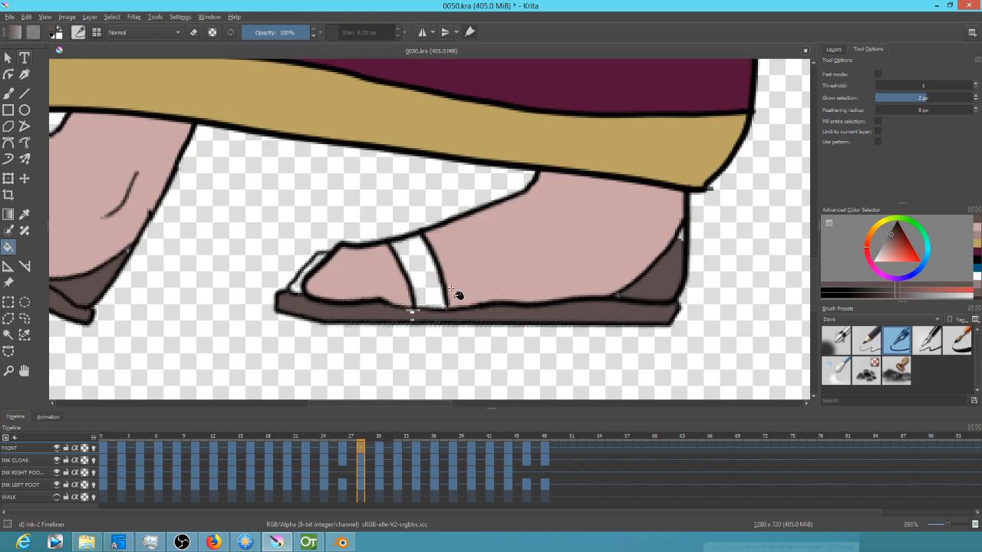
click(430, 283)
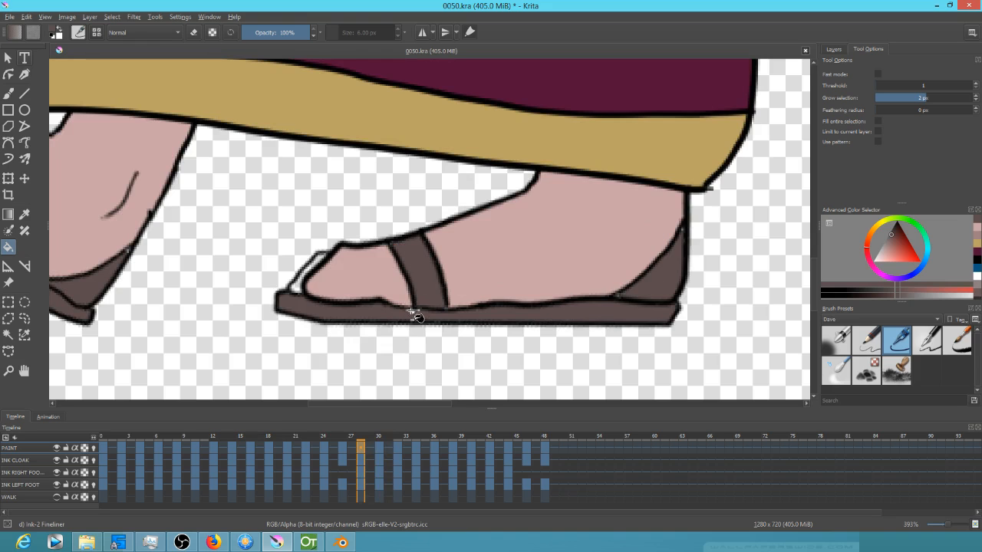
Step: Fill the flat rear sandal's strap, front and back sole sections and heel piece with the dark brown on frame 26
key(Left)
key(Left)
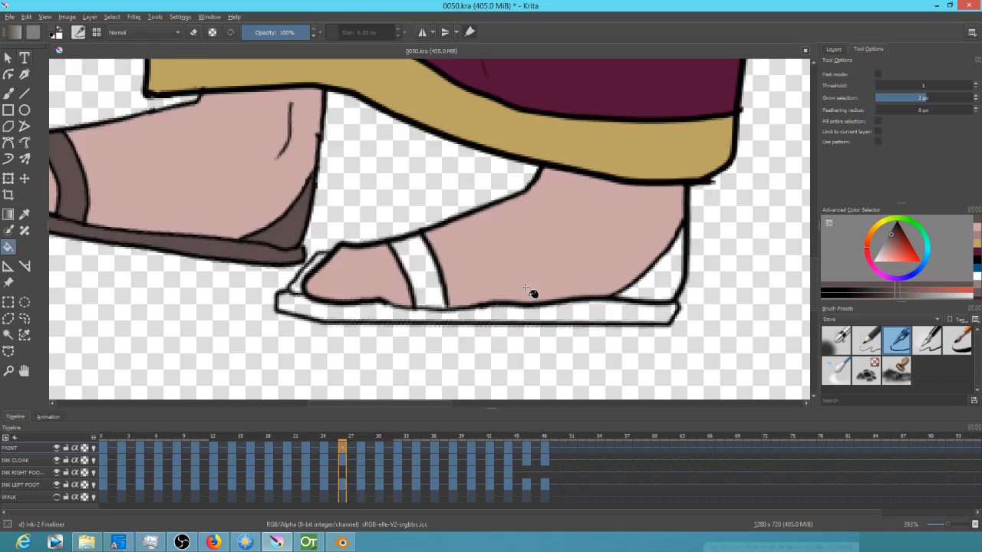
click(428, 283)
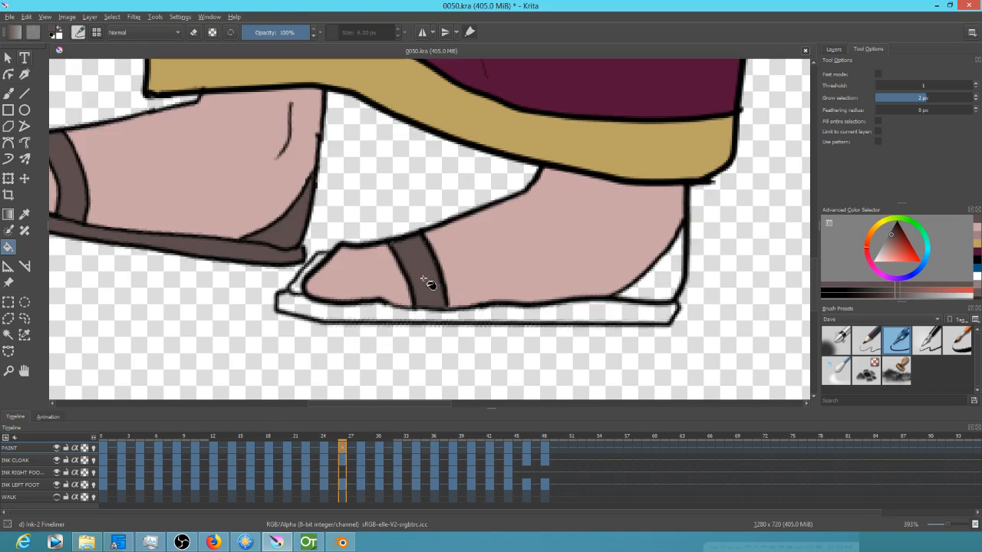
click(322, 313)
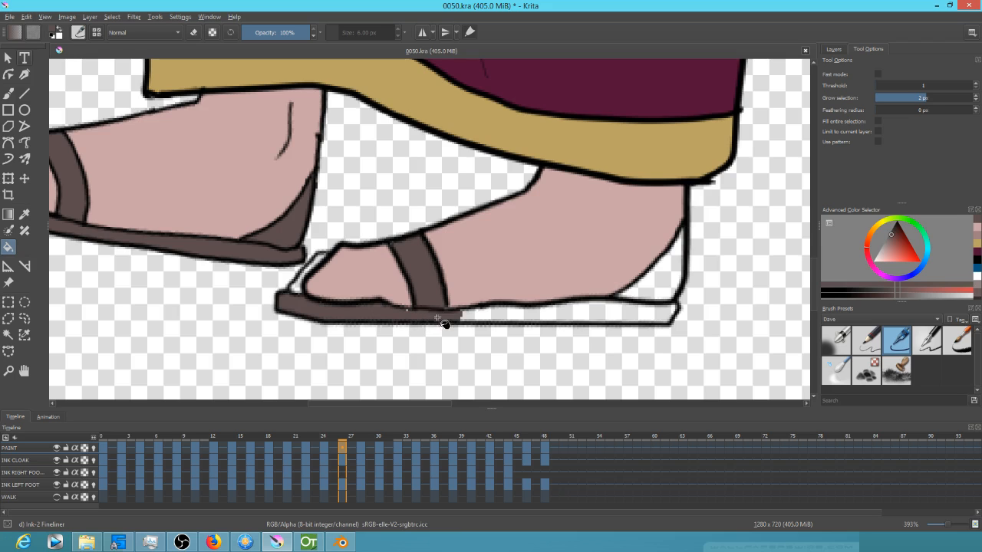
click(495, 320)
click(661, 293)
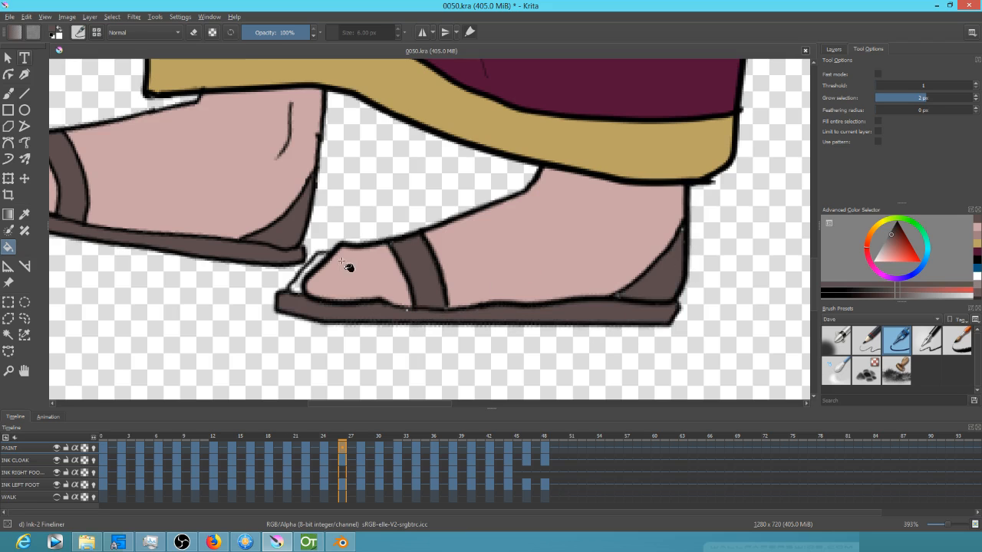
Step: Fill the strap, both sole sections and heel piece of the flat sandal with the dark brown on frame 24
key(Left)
key(Left)
click(422, 266)
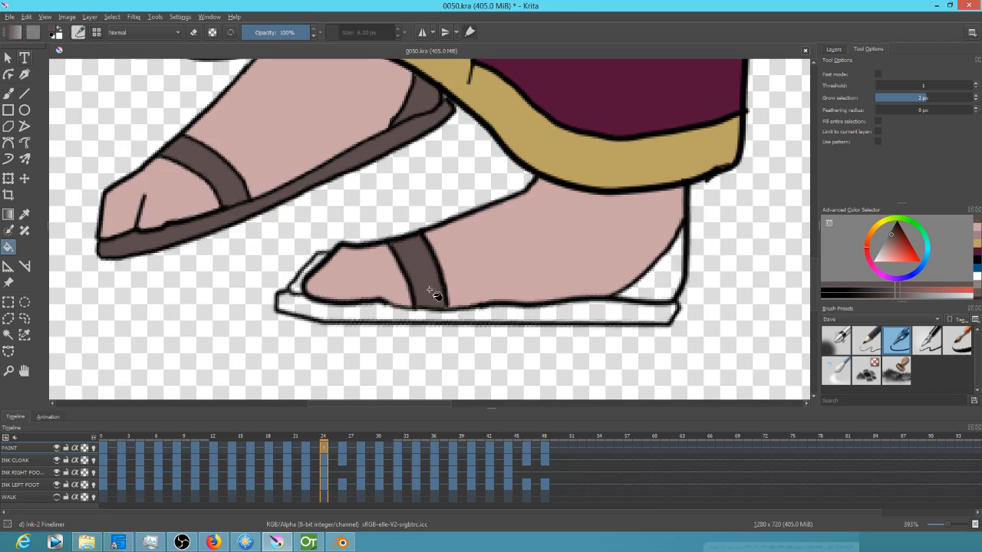
click(329, 311)
click(458, 315)
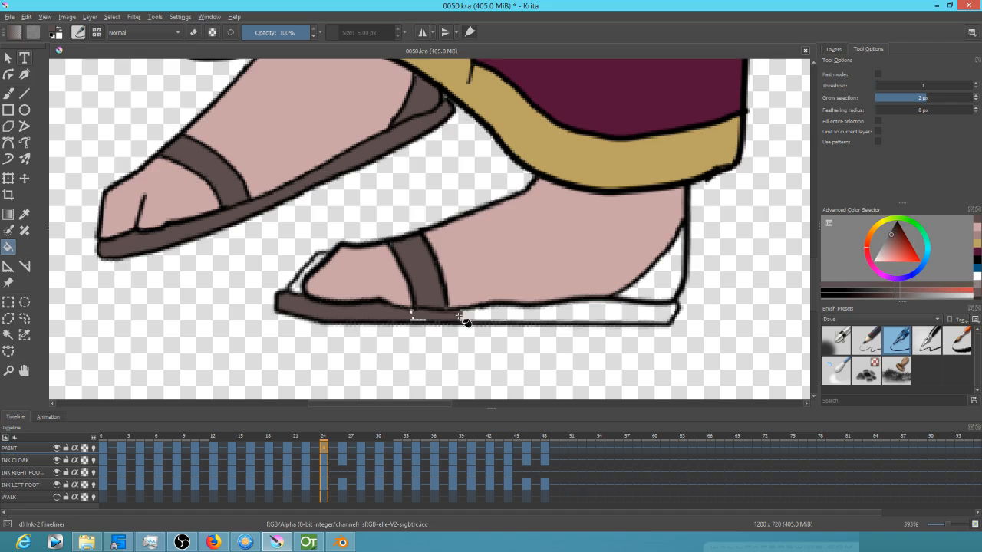
click(465, 316)
click(654, 288)
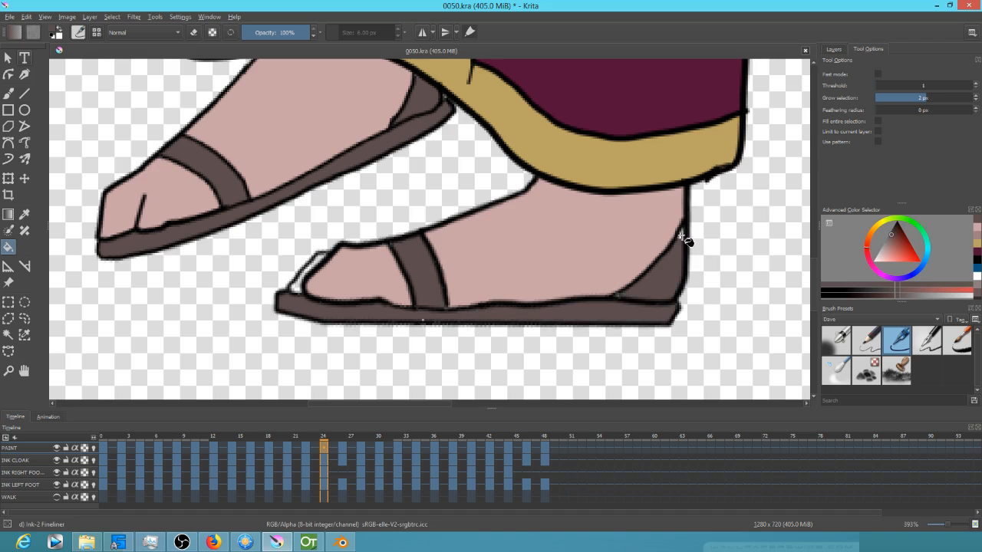
Step: Fill the flat sandal's heel piece, back and front sole sections and strap with the dark brown on frame 22
key(Left)
key(Left)
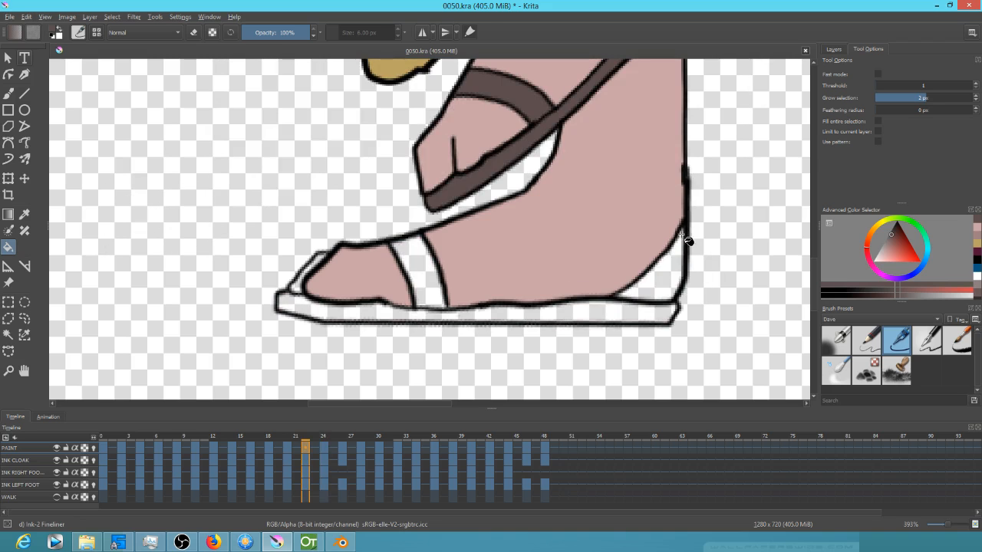
click(673, 255)
click(588, 312)
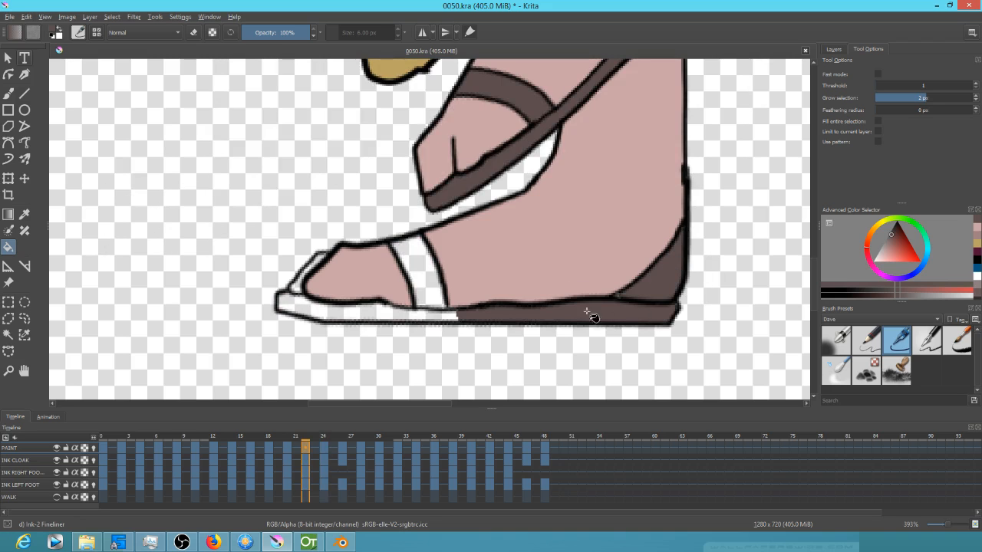
click(399, 315)
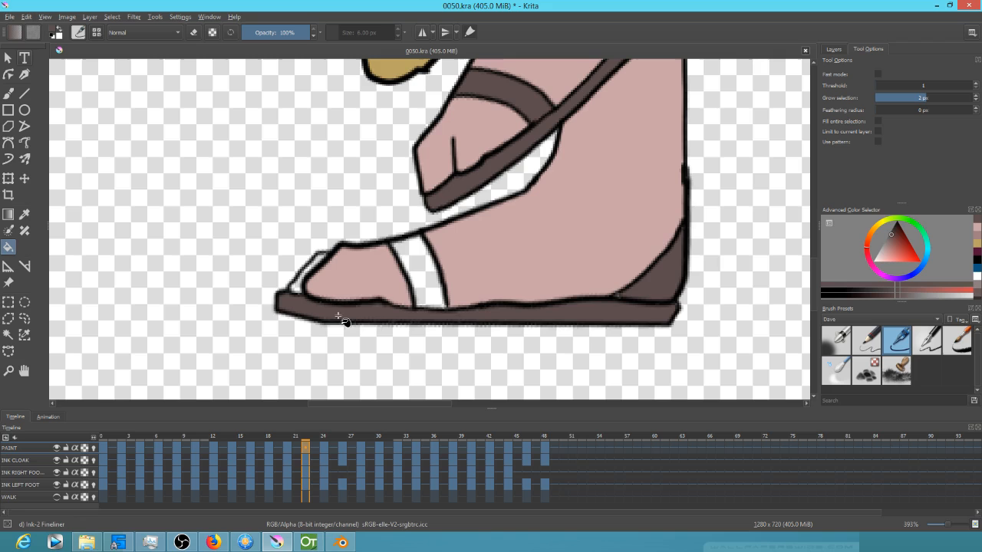
click(418, 260)
Step: Fill the flat front sandal's strap, both sole sections and heel piece with the dark brown on frame 20
key(Left)
key(Left)
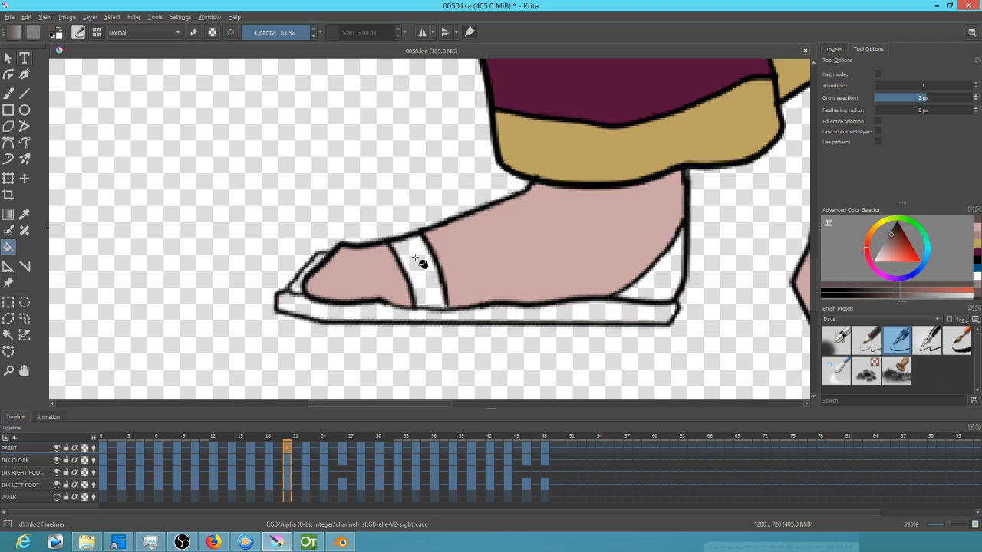
click(415, 258)
click(301, 306)
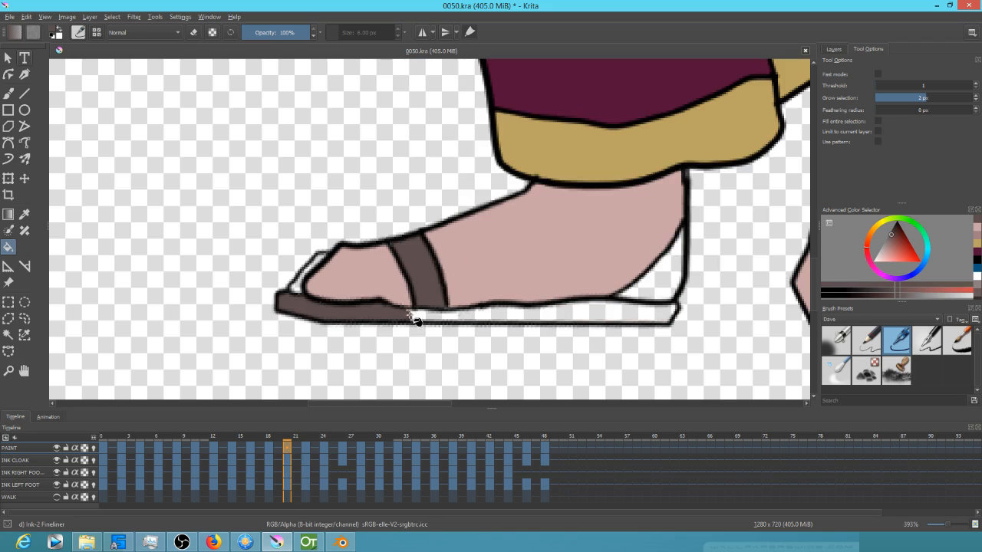
click(484, 317)
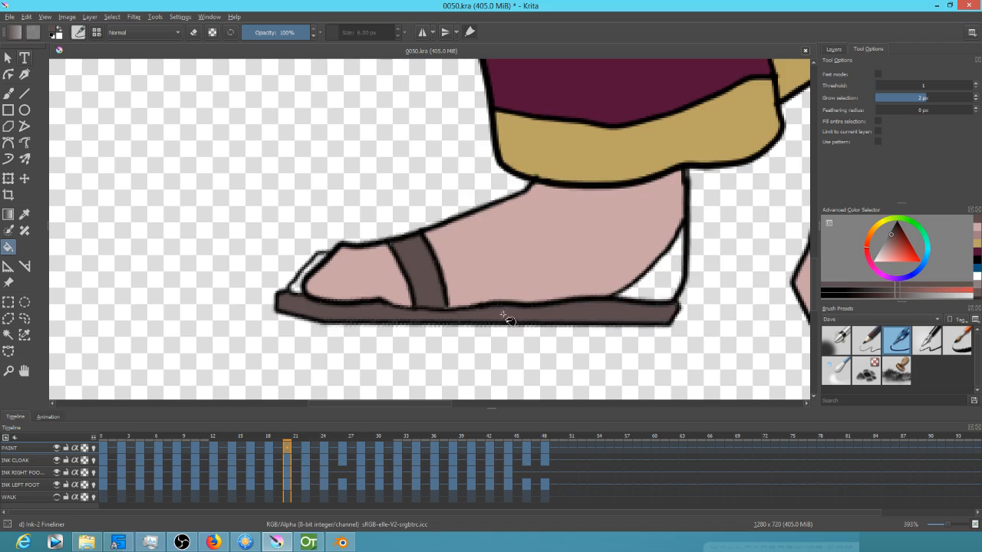
click(647, 292)
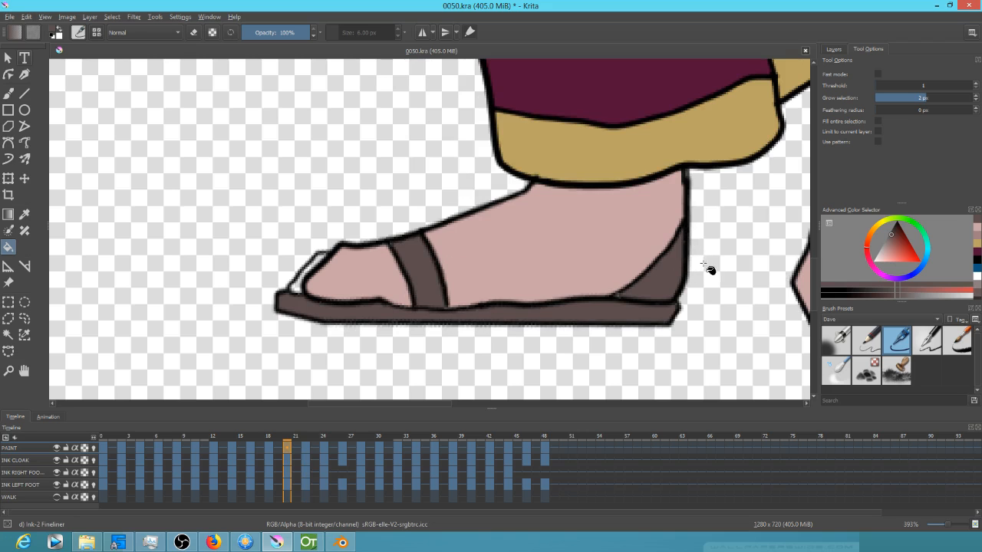
Step: Fill the front sandal's heel piece, back and front sole sections and strap with the dark brown on frame 18
key(Right)
key(Left)
key(Left)
click(704, 230)
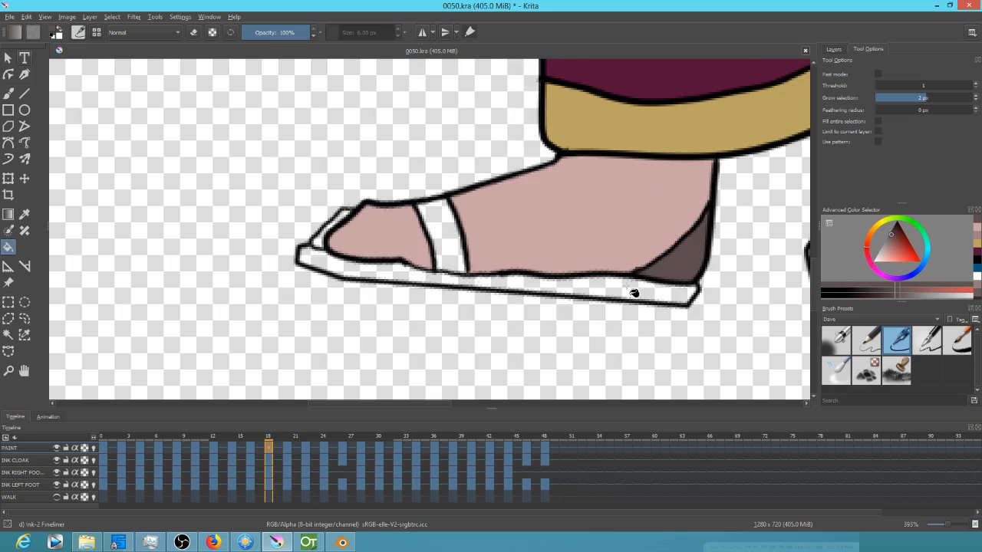
click(668, 295)
drag(475, 291, 414, 290)
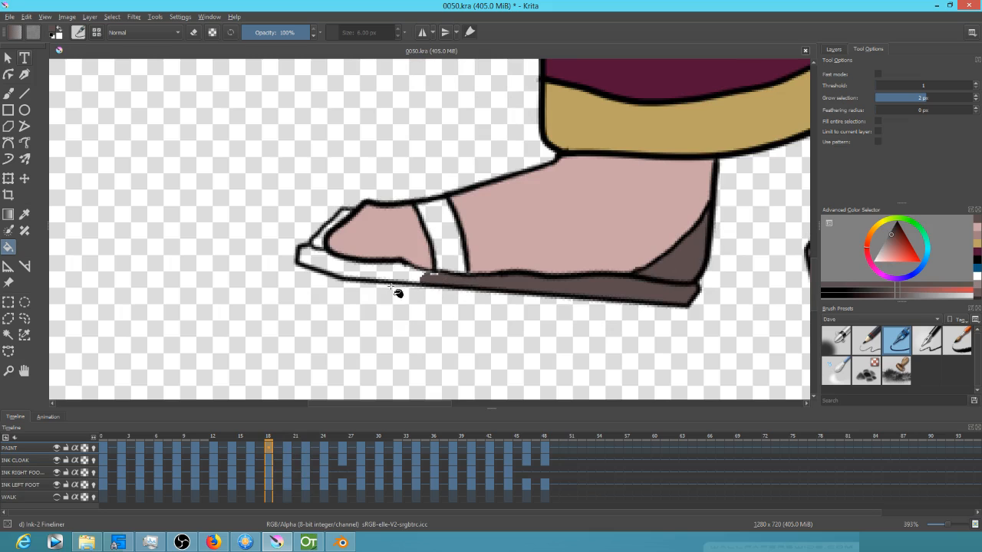
click(386, 269)
click(455, 256)
Step: Fill the tilted front sandal's strap, both sole sections and heel piece with the dark brown on frame 16
key(Left)
key(Left)
click(470, 222)
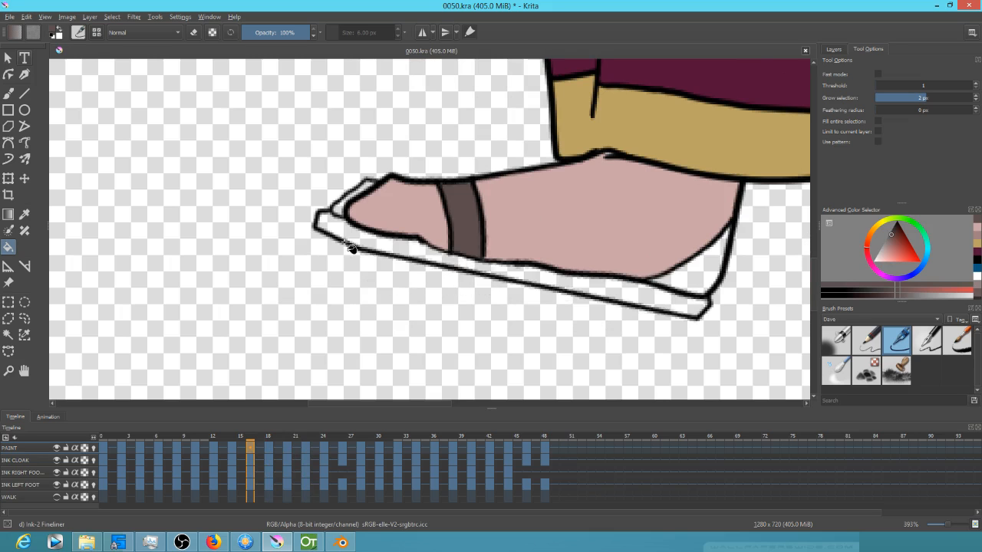
click(365, 239)
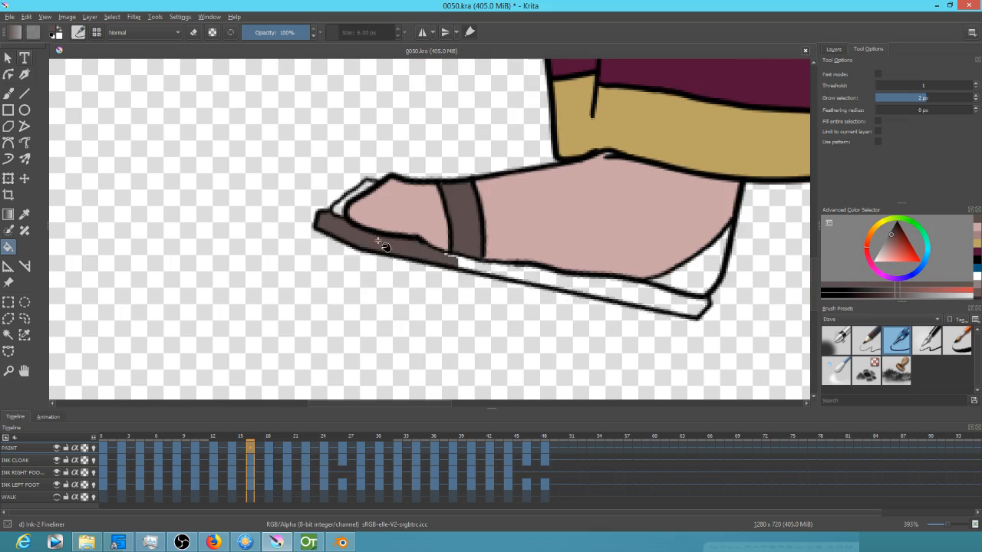
click(505, 273)
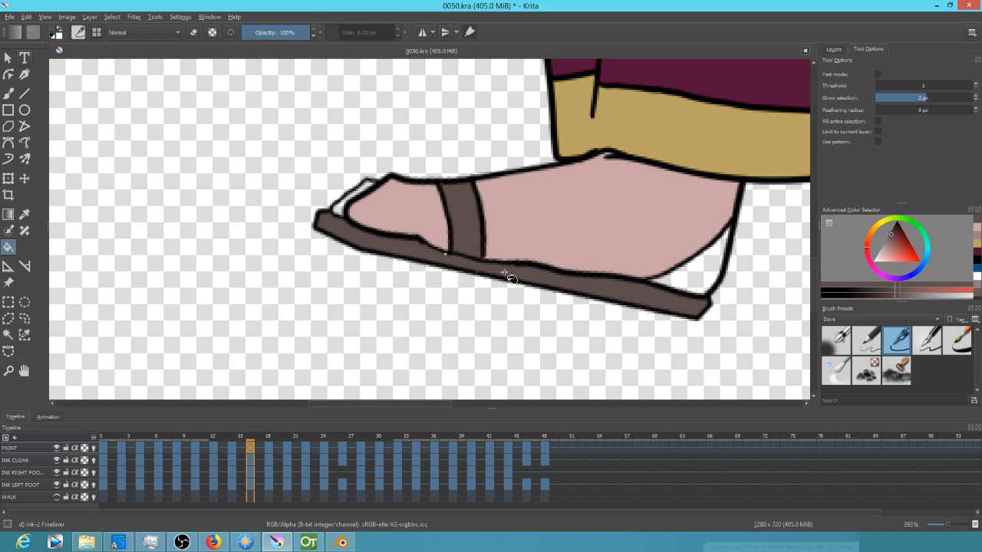
click(700, 282)
Step: Fill the heel piece, sole sections and strap of the raised front sandal with the dark brown on frame 14
key(Left)
key(Left)
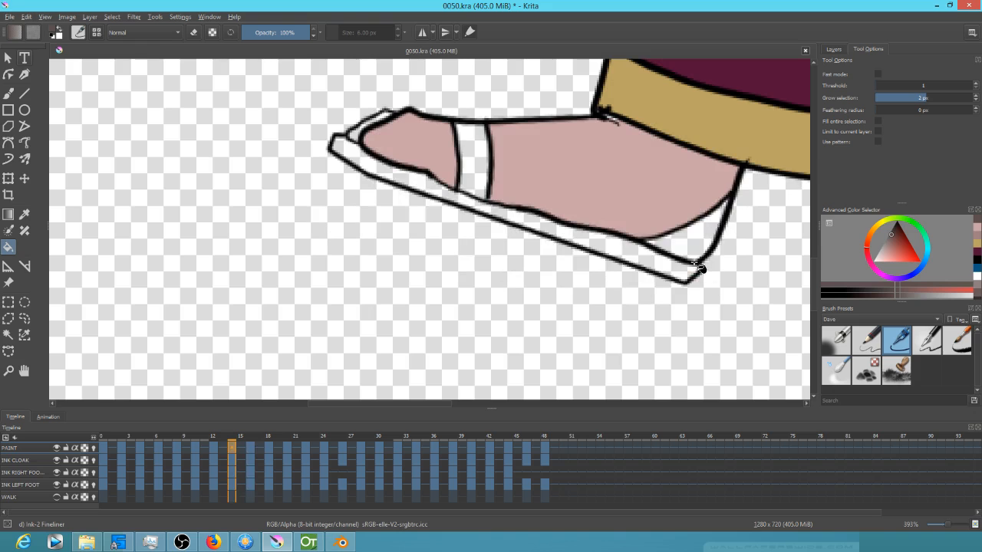
click(702, 232)
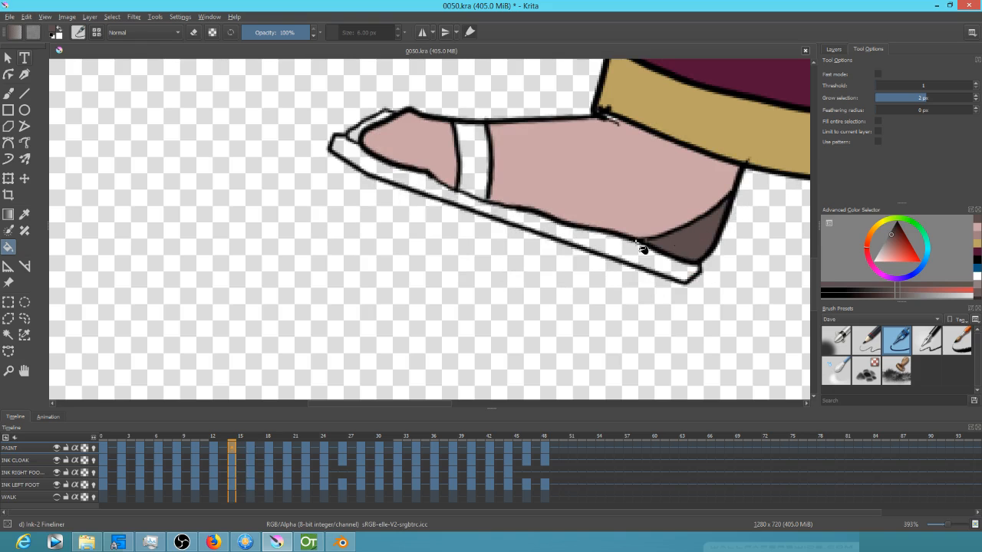
click(580, 237)
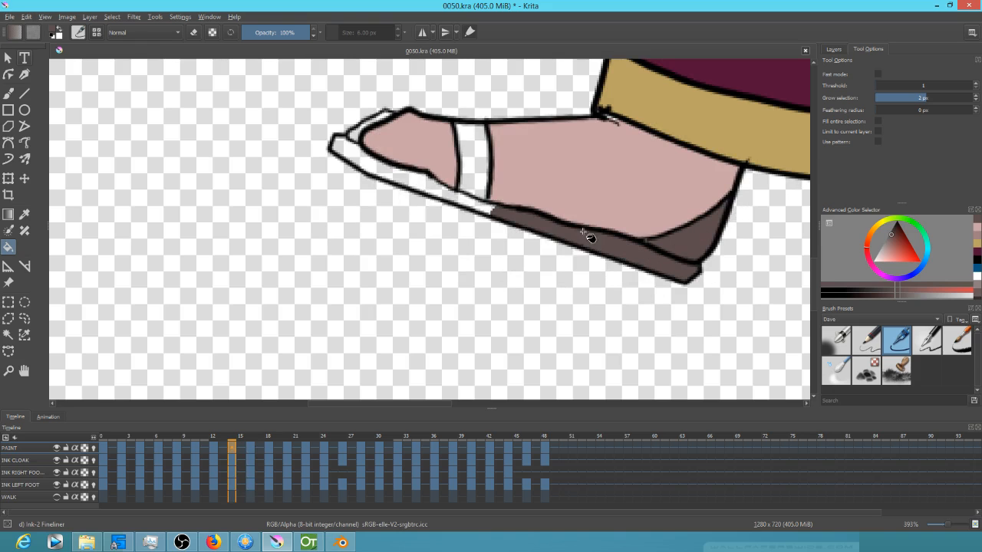
click(451, 193)
click(456, 192)
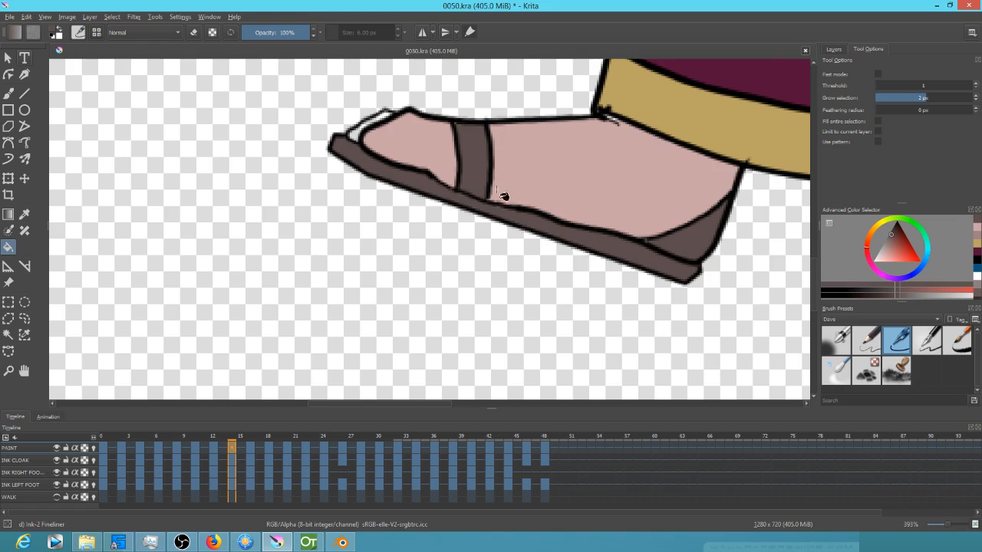
Step: Fill the raised front sandal's front and back sole sections, strap and heel piece with the dark brown on frame 12
key(Left)
key(Left)
click(549, 167)
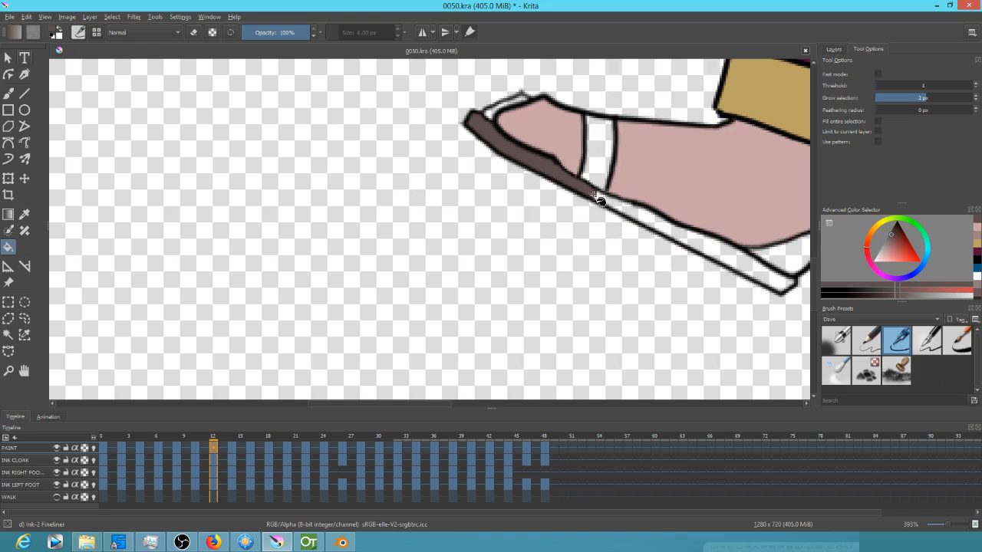
click(632, 211)
drag(692, 273, 625, 278)
click(534, 156)
click(738, 257)
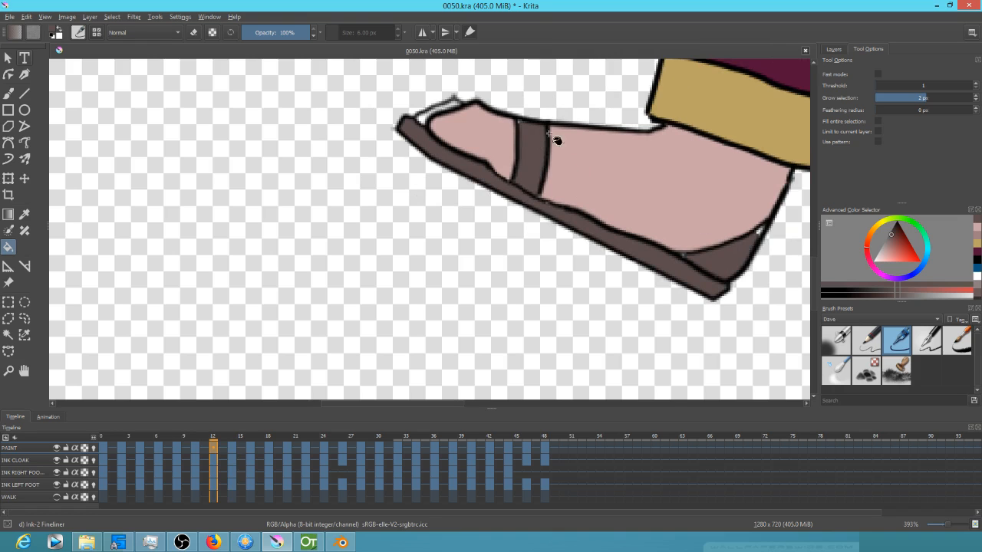
Step: Fill both sole sections, the heel piece and the strap of the raised sandal with the dark brown on frame 10
key(Left)
key(Left)
click(491, 253)
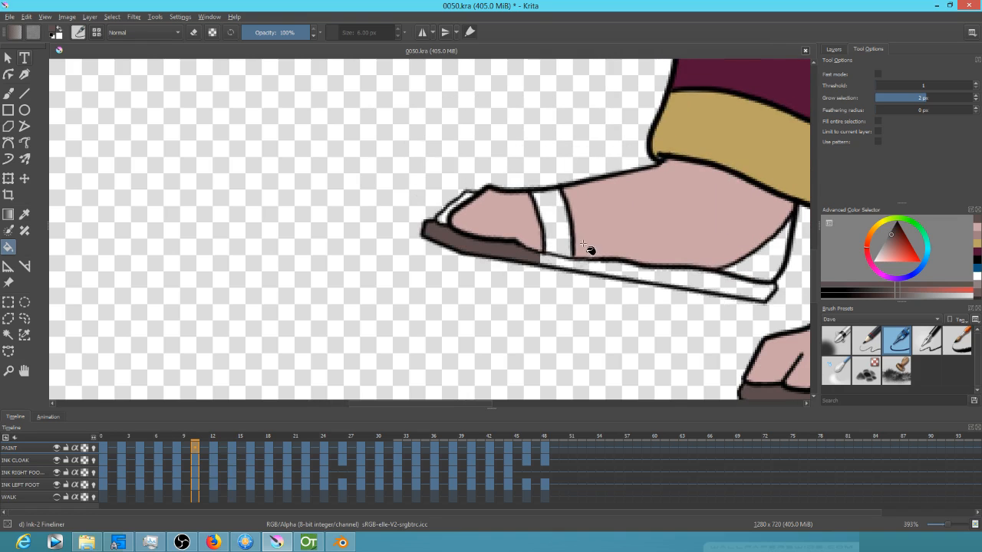
click(601, 269)
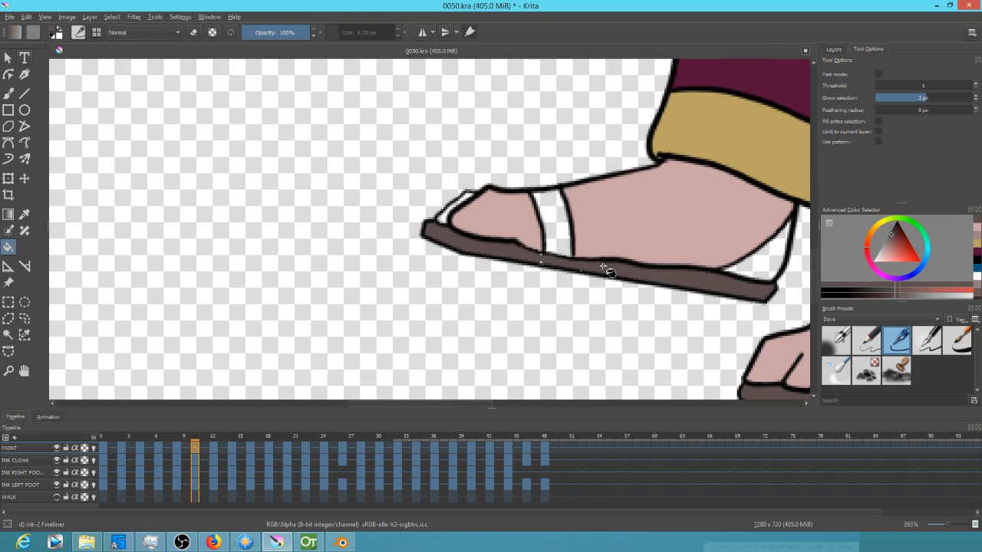
click(764, 264)
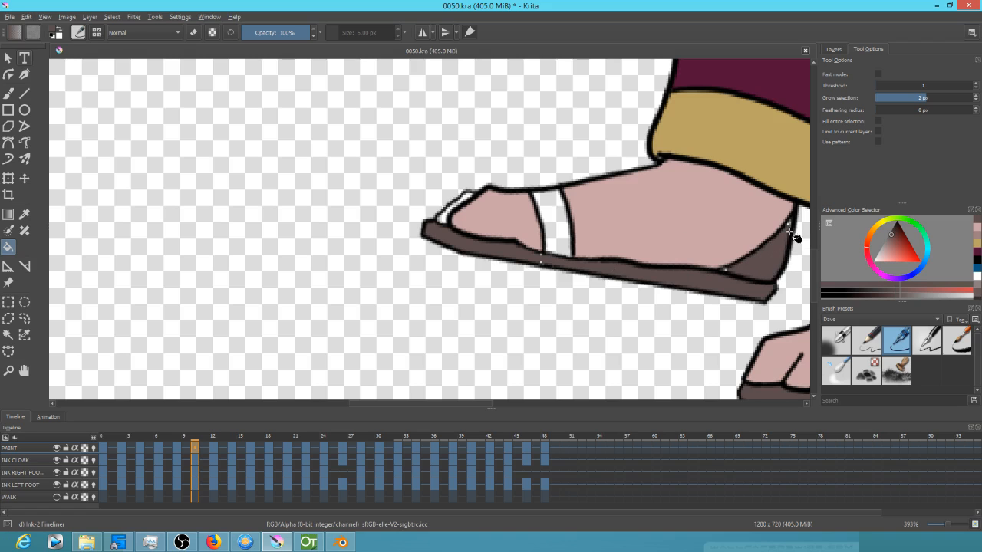
key(ctrl+z)
click(569, 239)
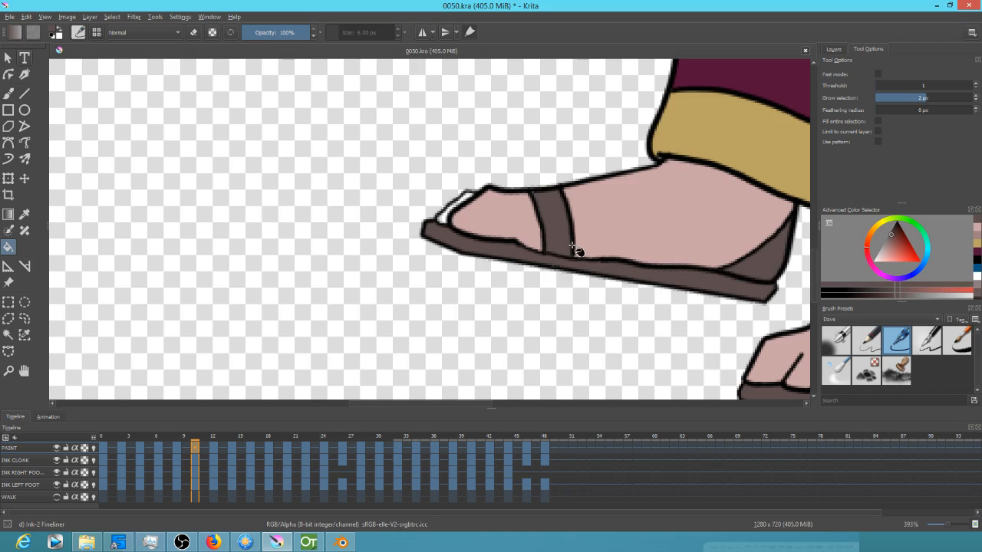
Step: Fill the part of the rear sandal that shows below the robe's gold hem with the dark brown on frame 8
key(Left)
key(Right)
key(Right)
key(Left)
key(Left)
drag(654, 294, 286, 291)
drag(588, 283, 332, 321)
click(501, 205)
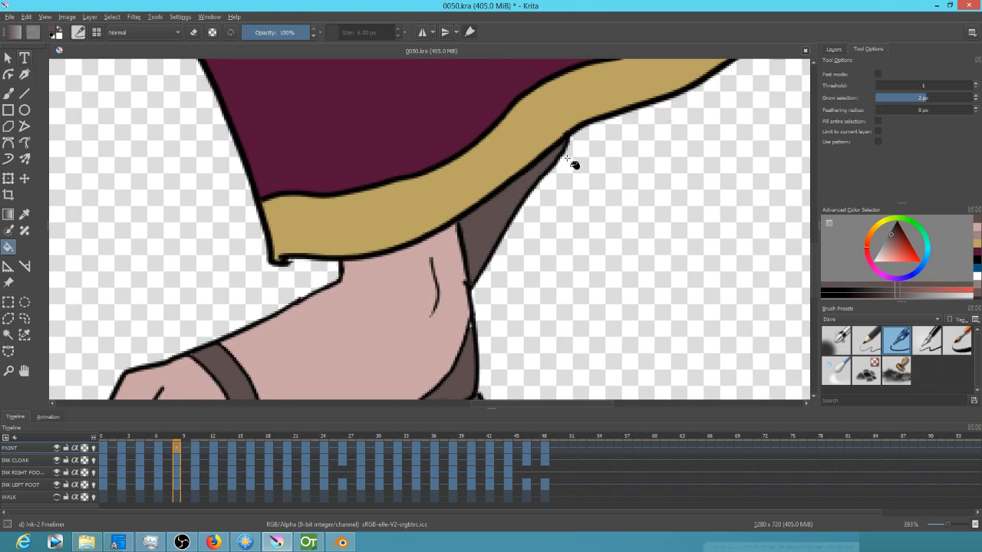
Step: Fill the lifted rear sandal's strap and both sole sections with the dark brown on frame 6
key(Left)
click(713, 261)
drag(718, 259, 622, 278)
click(598, 317)
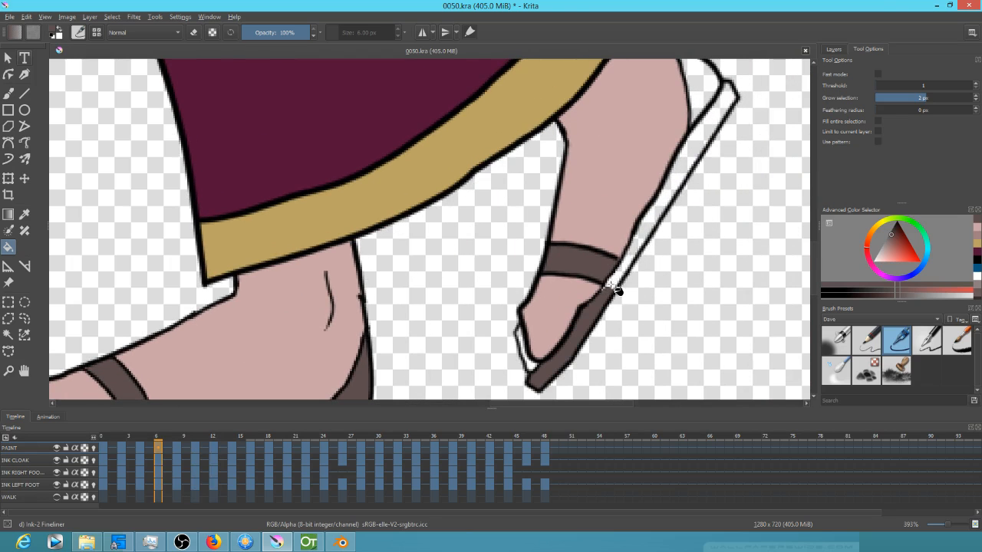
click(637, 253)
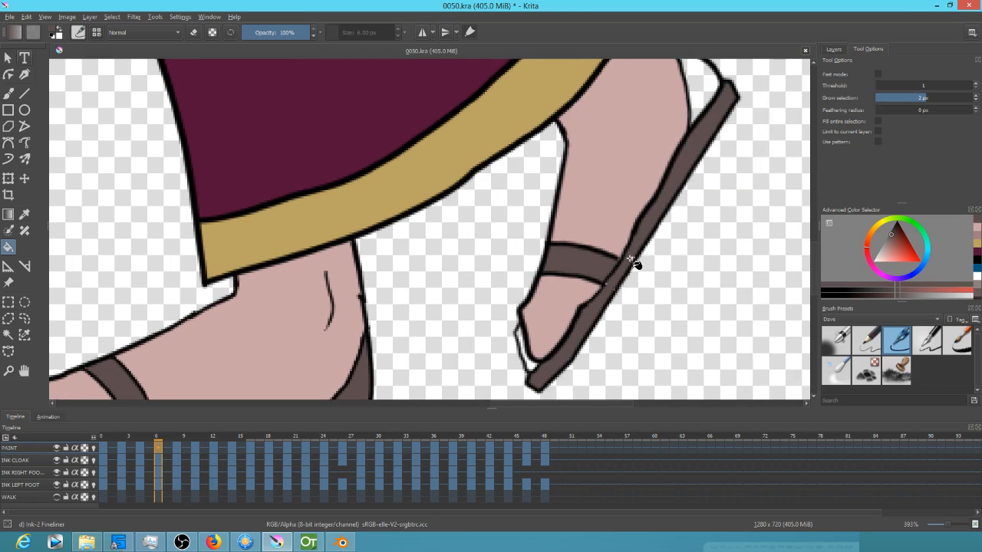
drag(684, 260, 680, 284)
Step: Fill the lifted rear sandal's strap, heel piece and both sole sections with the dark brown on frame 4
key(Left)
key(Left)
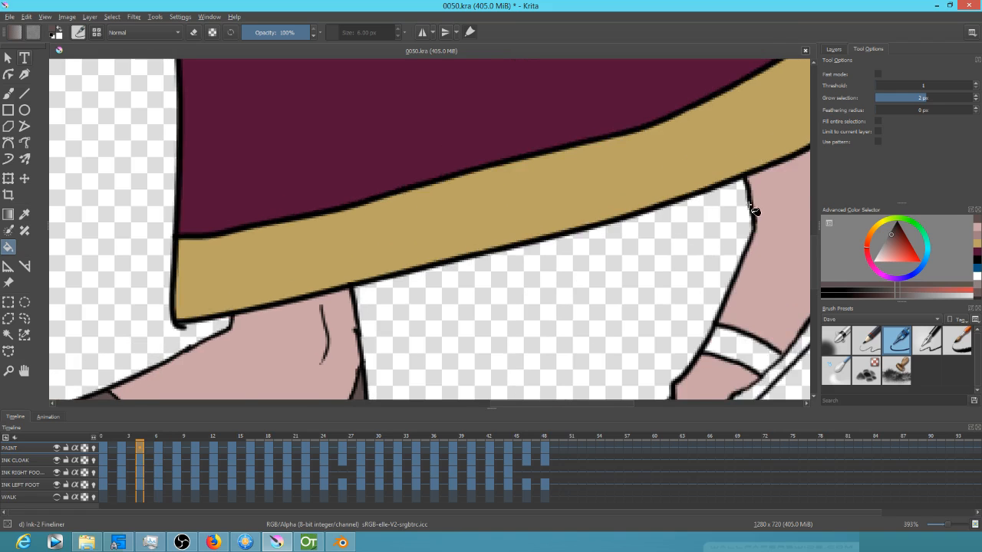
drag(738, 217, 535, 219)
click(537, 313)
click(700, 170)
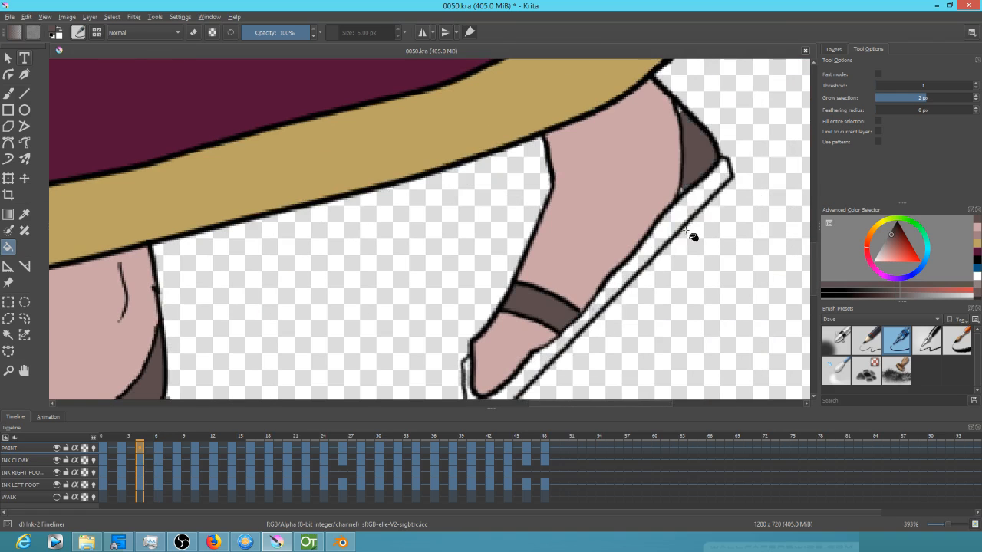
drag(689, 148, 696, 110)
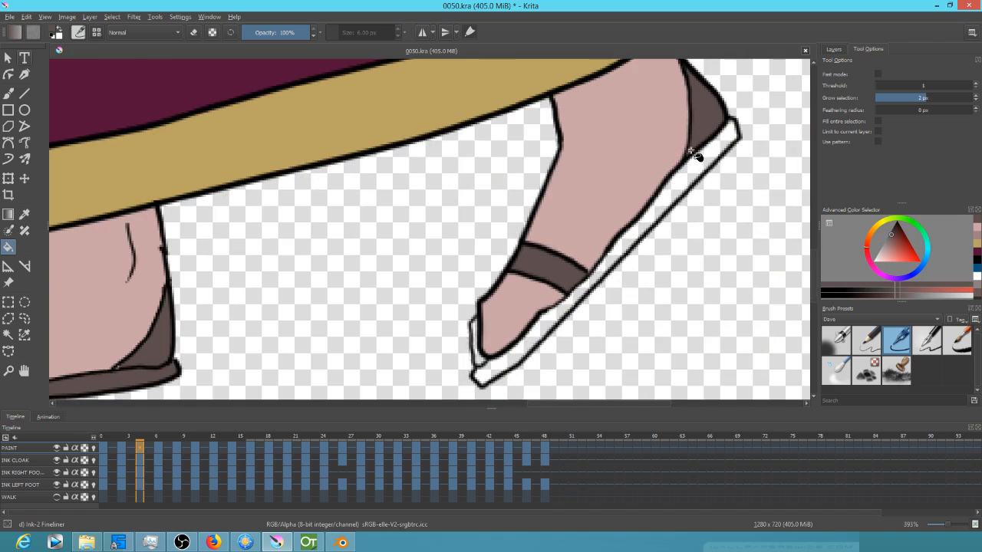
click(718, 145)
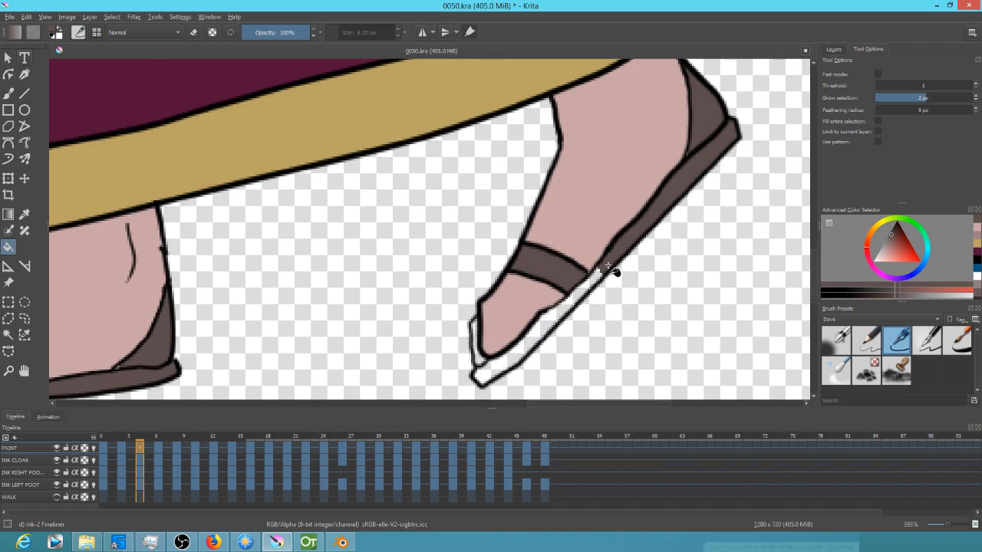
click(558, 310)
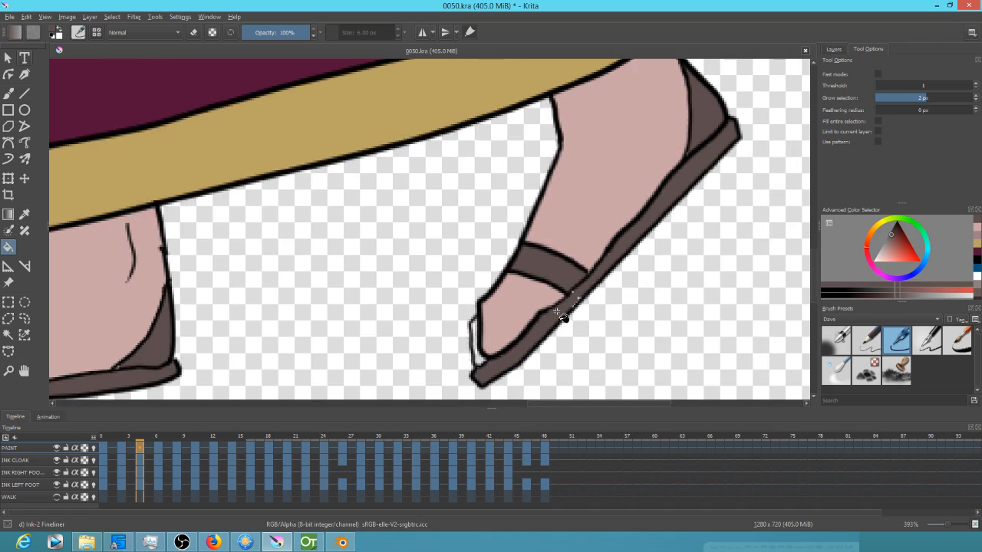
Step: Fill the strap, both sole sections and heel piece of the lifted rear sandal with the dark brown on frame 2
click(613, 263)
click(633, 284)
click(619, 293)
click(618, 298)
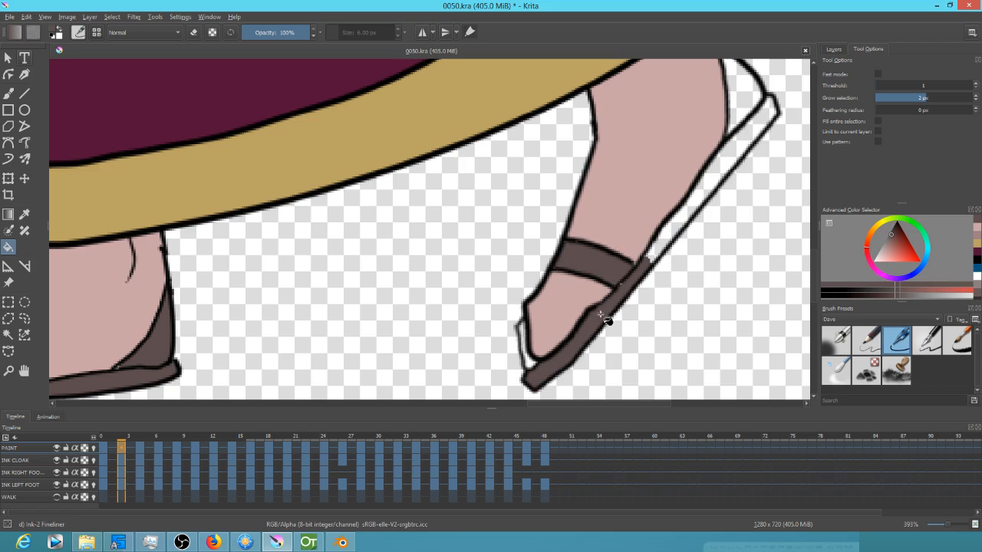
click(661, 246)
click(746, 107)
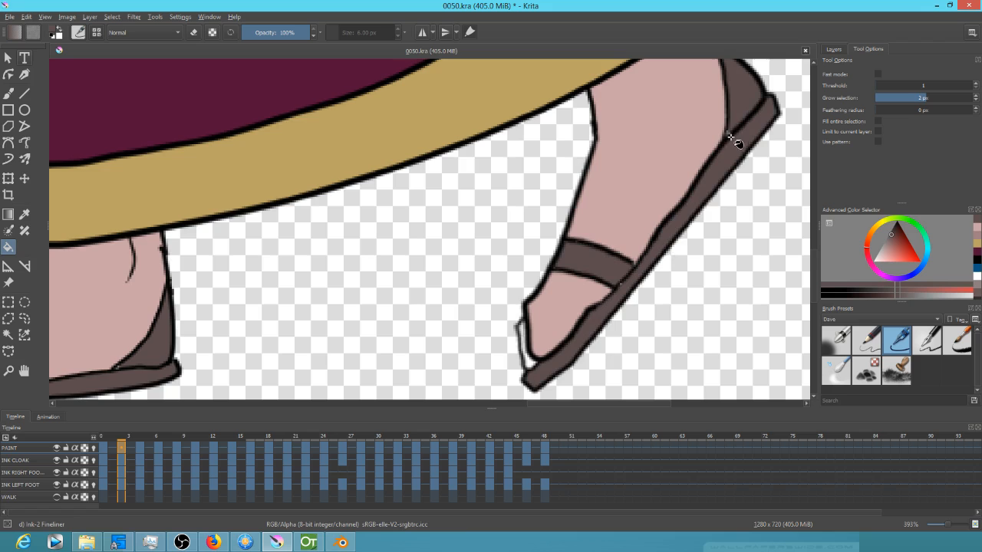
Step: Step through the walk from frame 0 to frame 26 and check that the robe, feet and sandals are fully coloured
key(Left)
key(Left)
mouse_move(705, 202)
mouse_down()
mouse_move(638, 285)
mouse_move(500, 251)
mouse_up()
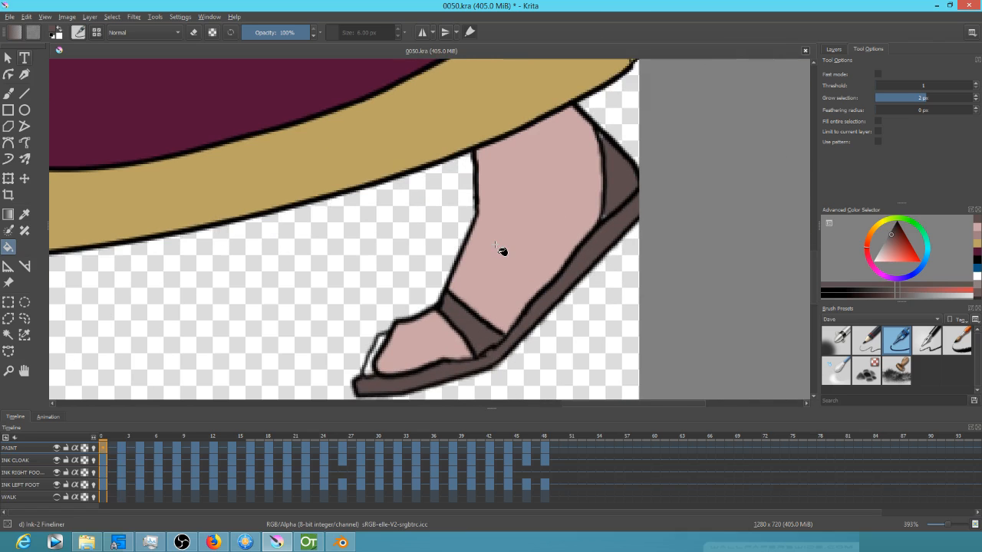
key(Right)
key(Right)
key(Right)
key(Right)
key(Right)
key(Right)
key(1)
drag(452, 263, 509, 283)
key(Right)
key(Right)
key(Right)
key(Right)
key(Right)
key(Right)
key(Right)
key(Right)
key(Right)
key(Right)
key(Right)
key(Right)
key(Right)
key(Right)
key(Right)
key(Right)
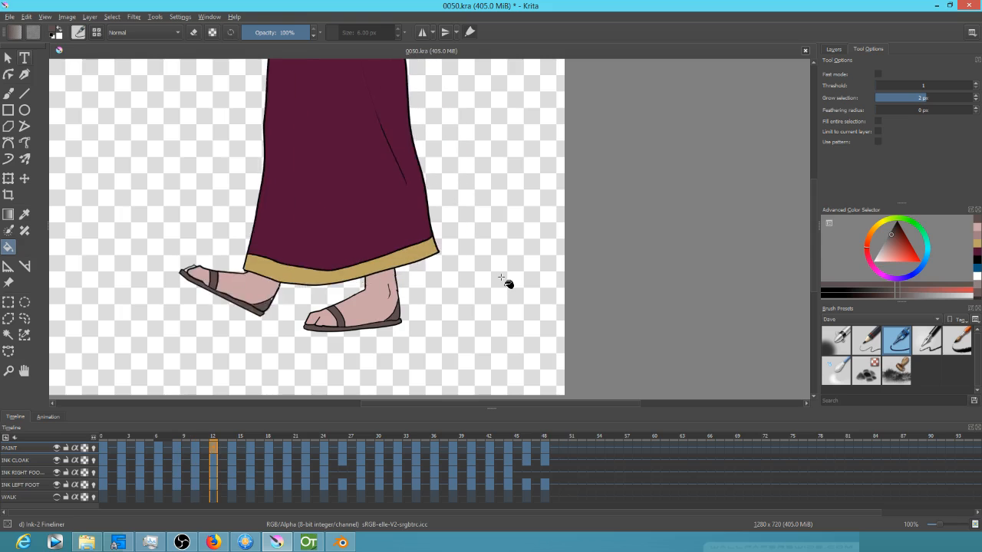
key(Right)
key(Right)
key(Right)
key(Right)
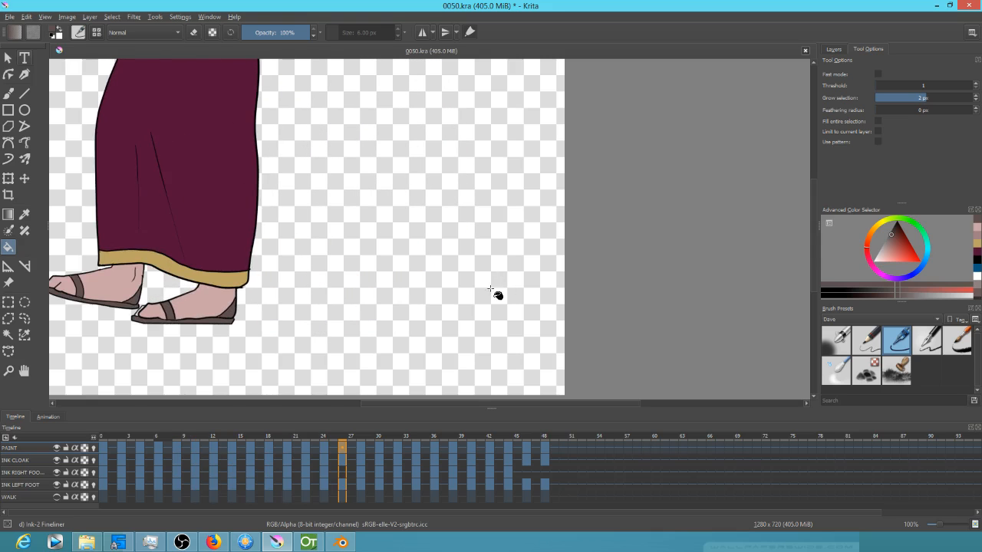
key(1)
drag(512, 331, 570, 193)
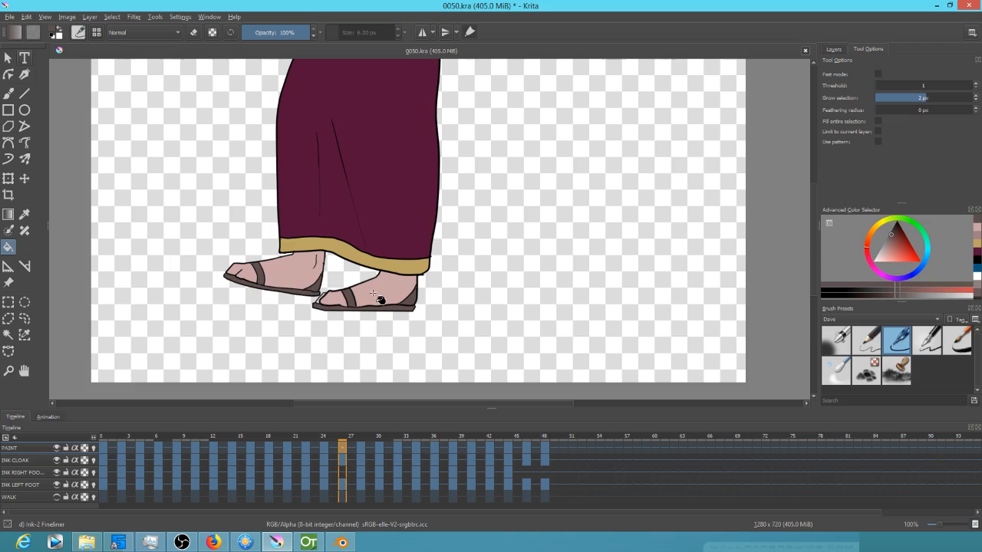
Step: Switch to the brush, return to frame 0 and save the document
key(b)
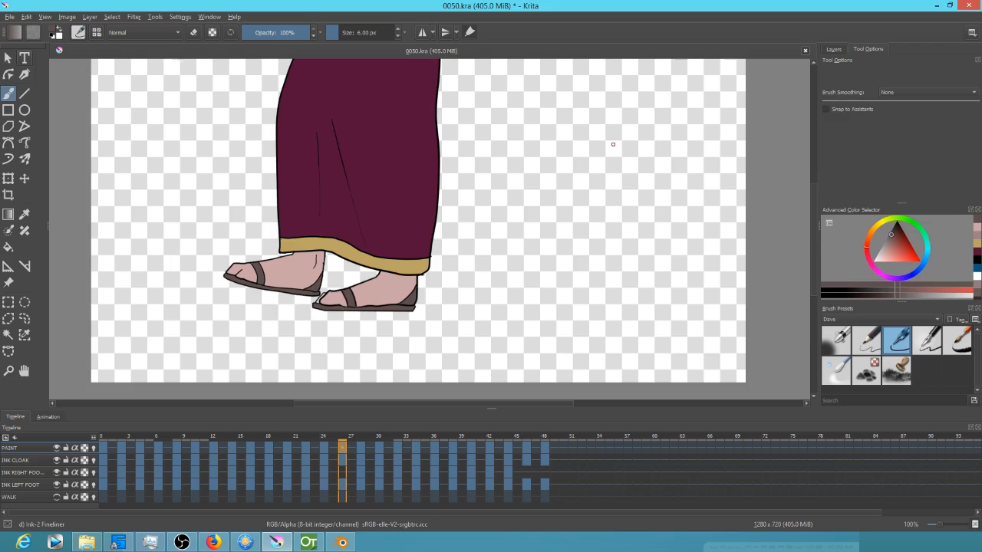
click(104, 436)
drag(658, 283, 471, 273)
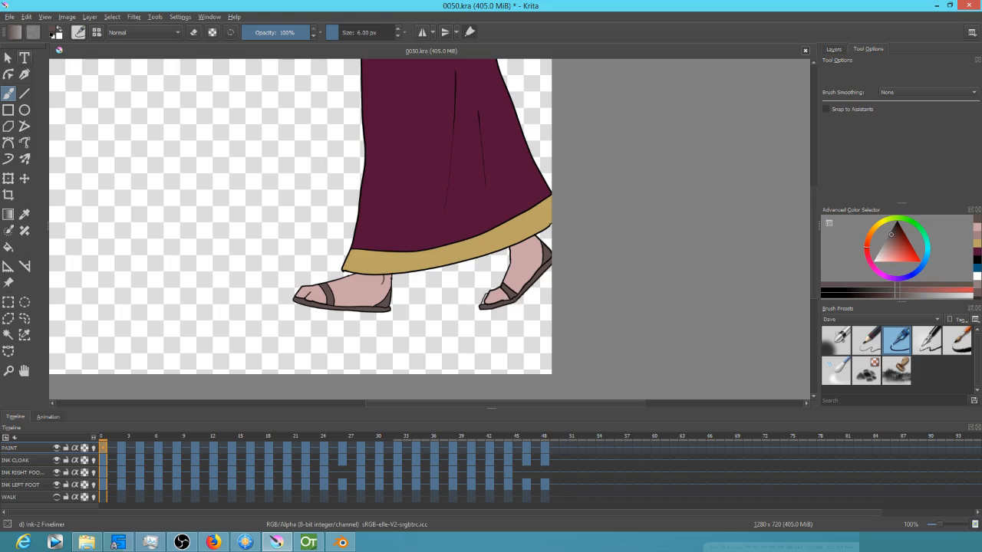
click(10, 17)
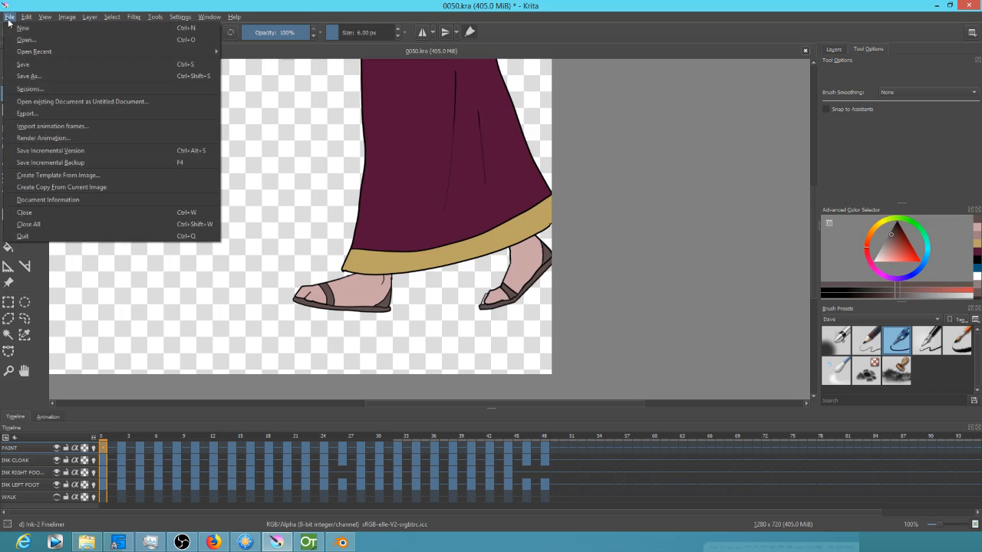
click(26, 65)
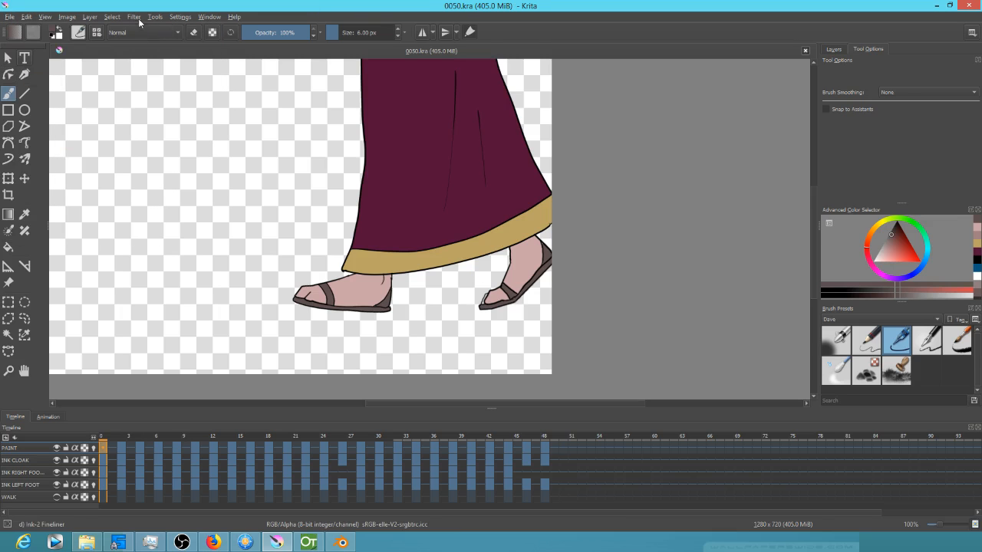
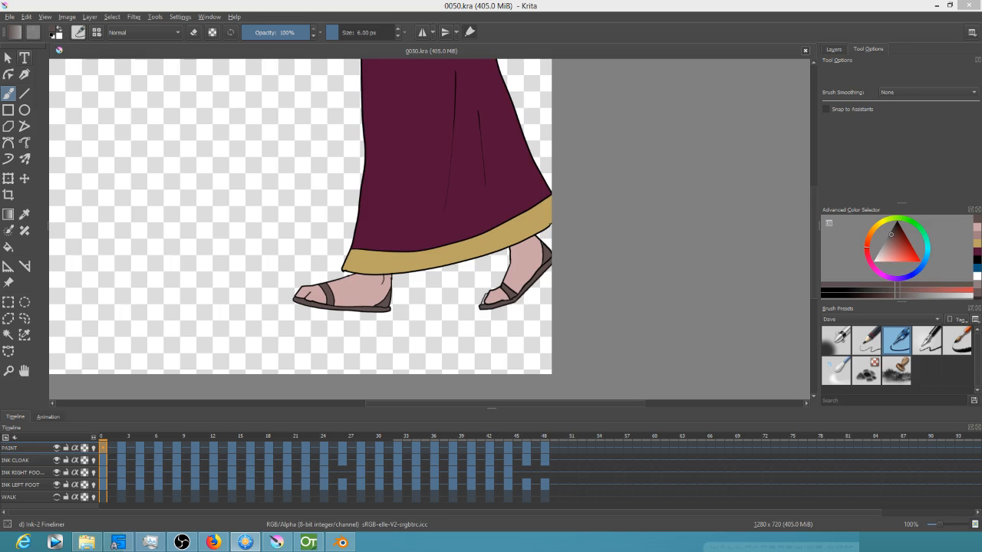
Step: Insert the battle panning background image as a new layer and place it at the bottom of the layer stack
drag(427, 137, 262, 250)
click(301, 254)
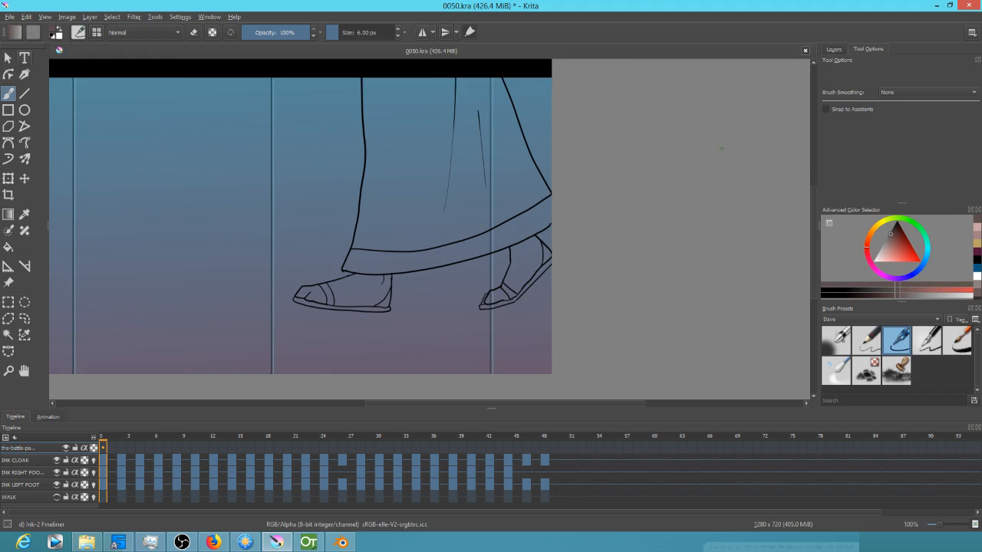
scroll(711, 151, down, 2)
click(835, 49)
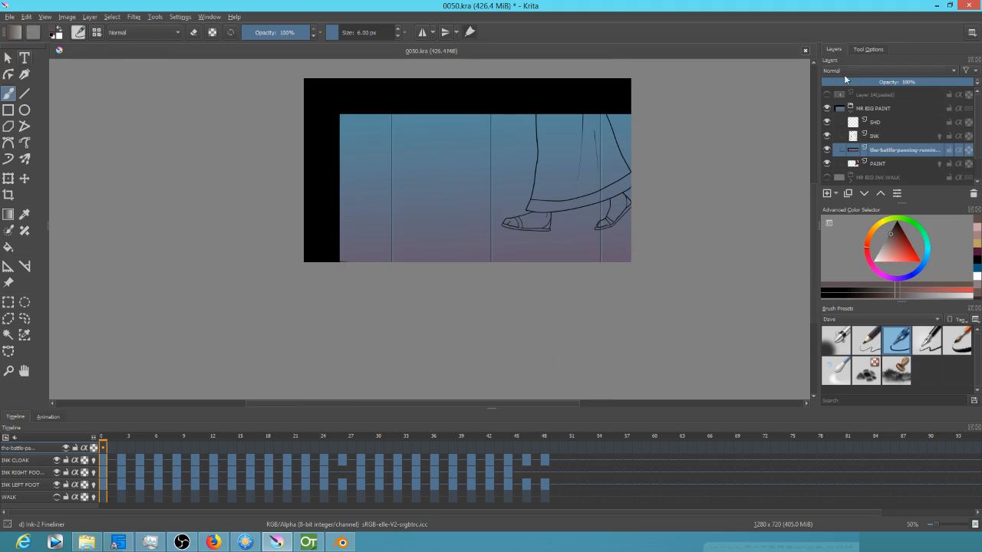
click(863, 193)
click(864, 193)
click(863, 193)
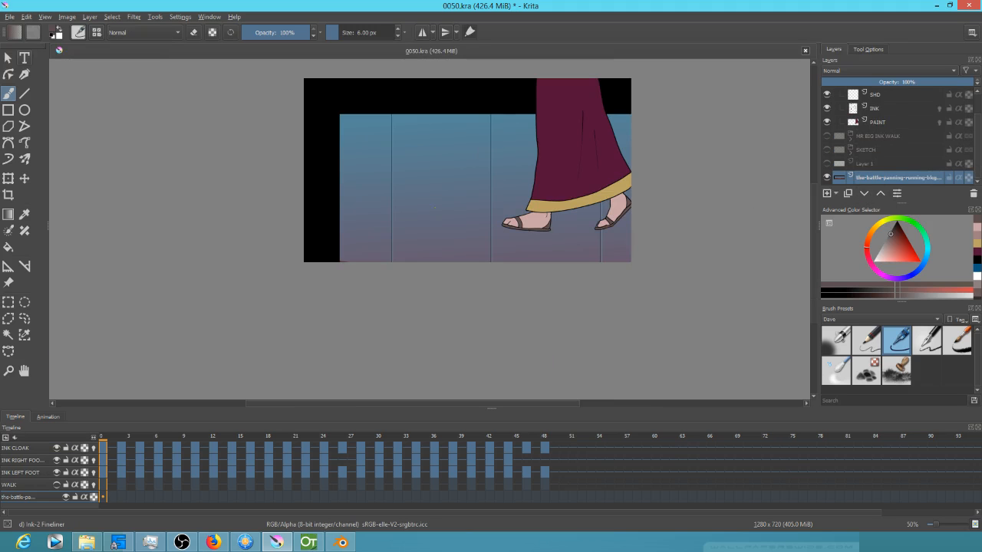
Step: Transform the background layer, moving it up and left so the brown ground lies behind the feet, and select the SHD layer
key(ctrl+t)
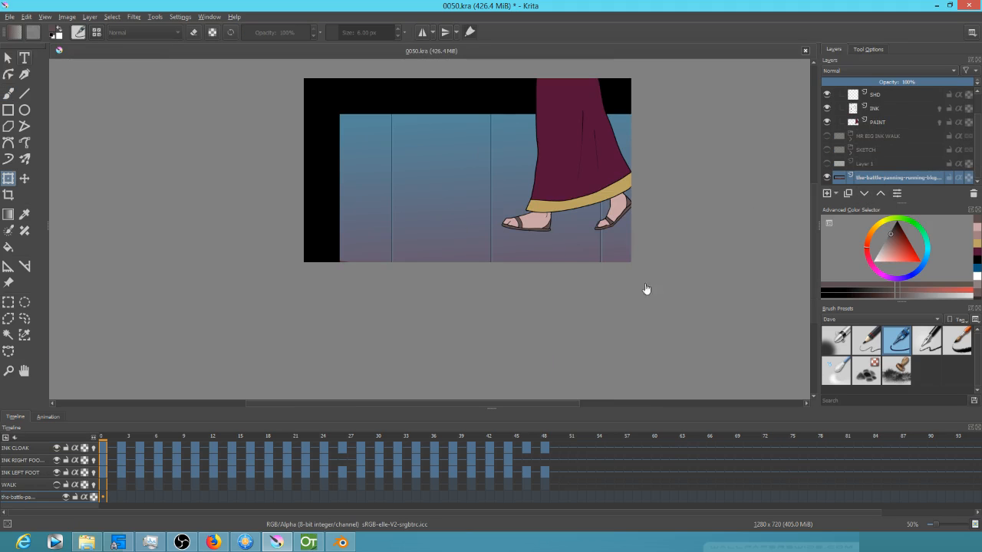
drag(640, 292, 283, 183)
scroll(407, 195, down, 1)
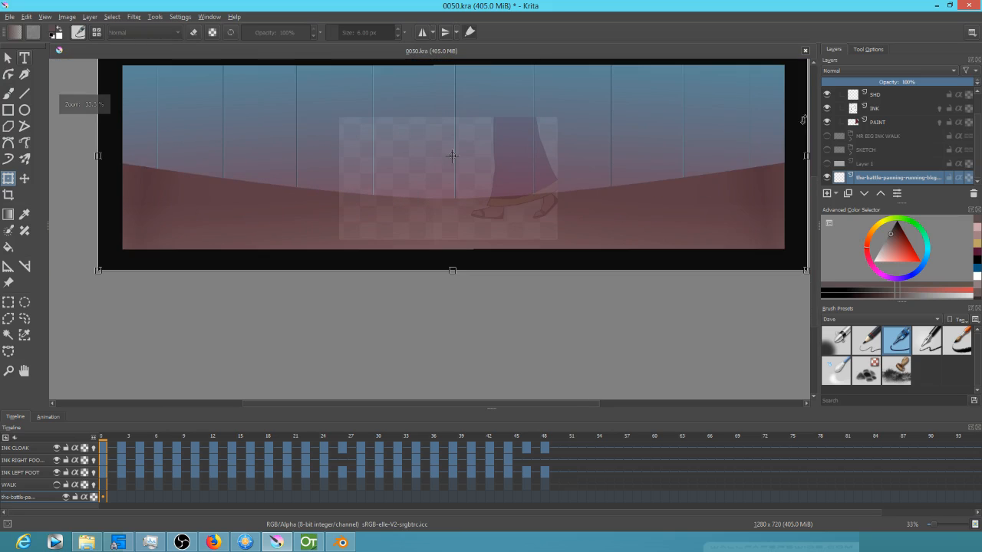
click(875, 95)
Step: Play the walk animation over the background, stop it and save the document
scroll(589, 206, up, 4)
scroll(589, 207, down, 2)
drag(608, 215, 723, 243)
key(space)
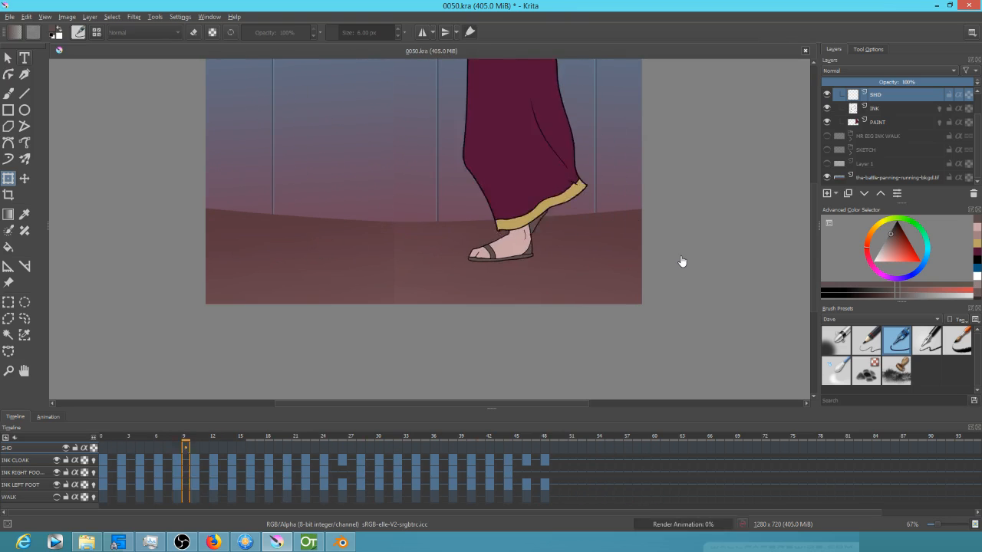
key(space)
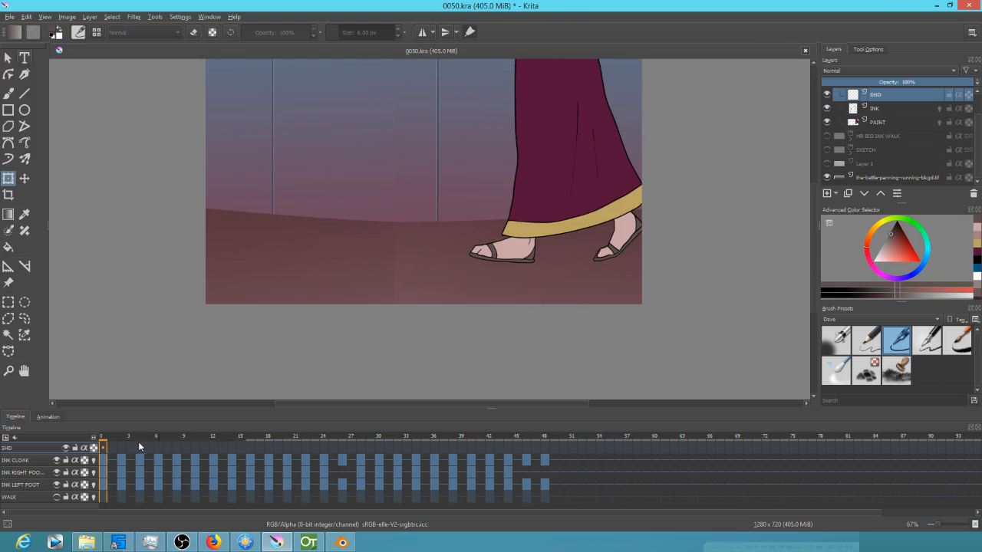
click(10, 17)
click(23, 65)
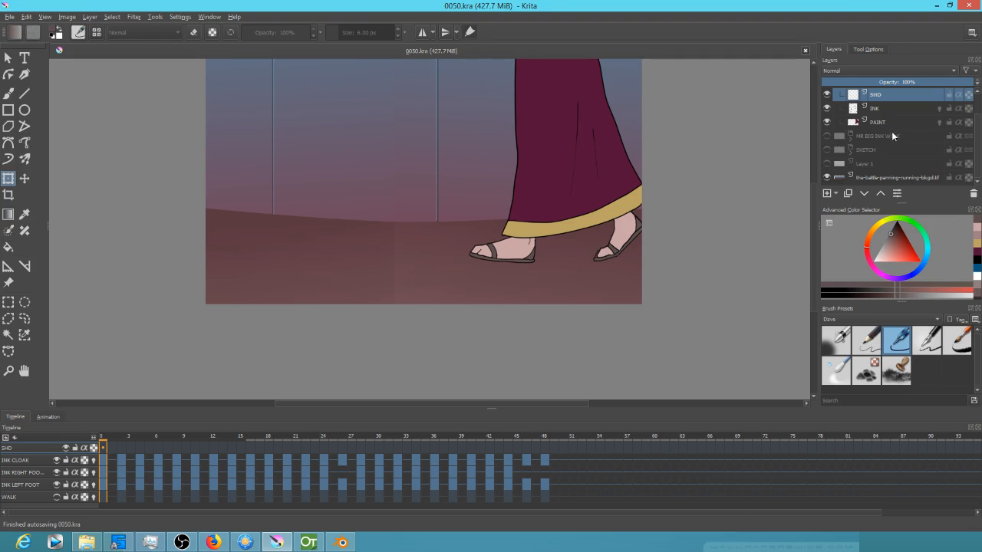
Step: Add a new layer directly beneath PAINT and name it CAST SHD
click(882, 122)
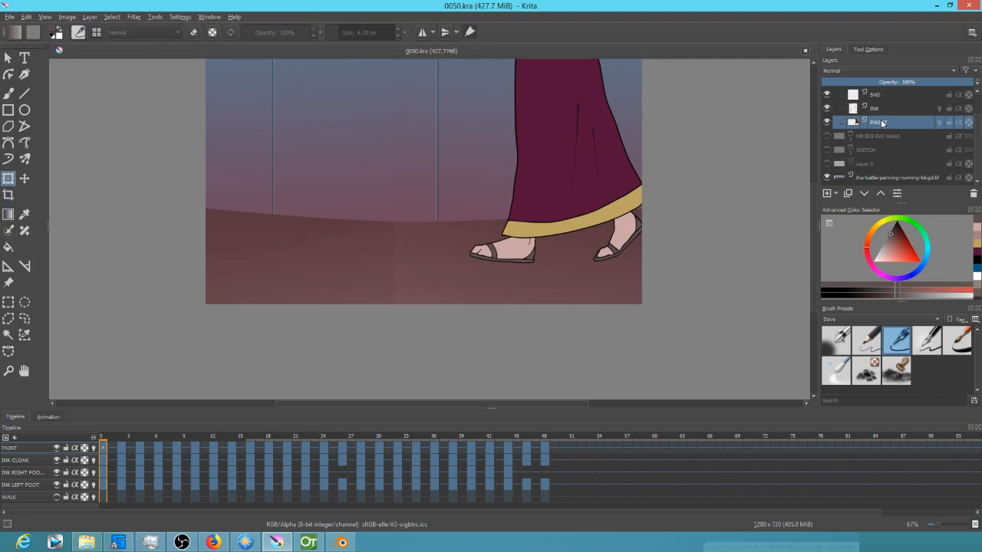
click(827, 194)
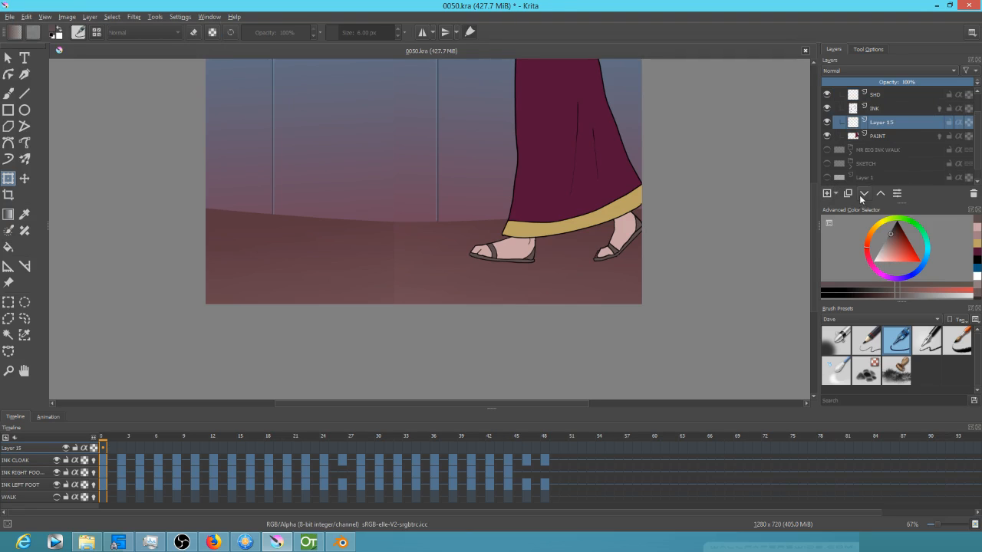
double_click(880, 136)
text(CAST SH)
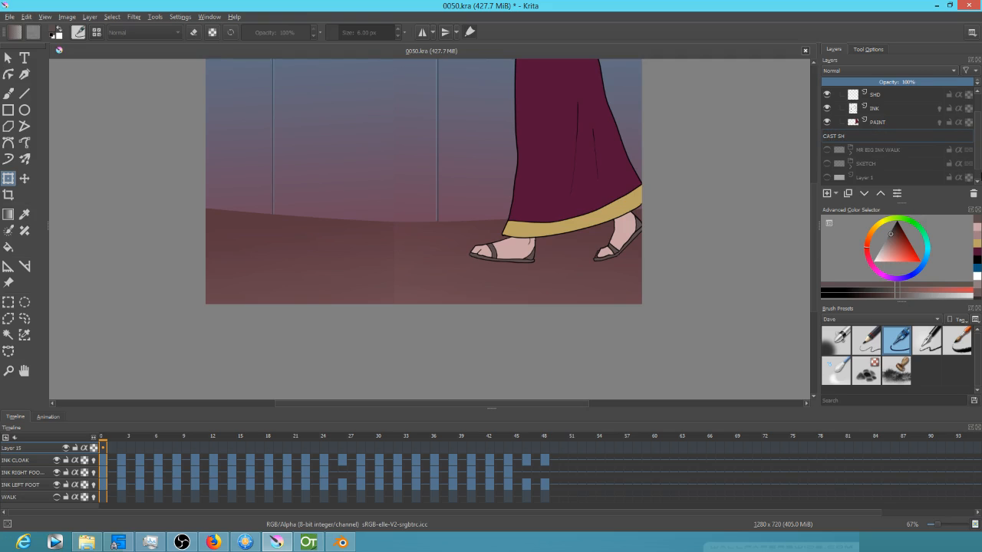
text(D)
key(Return)
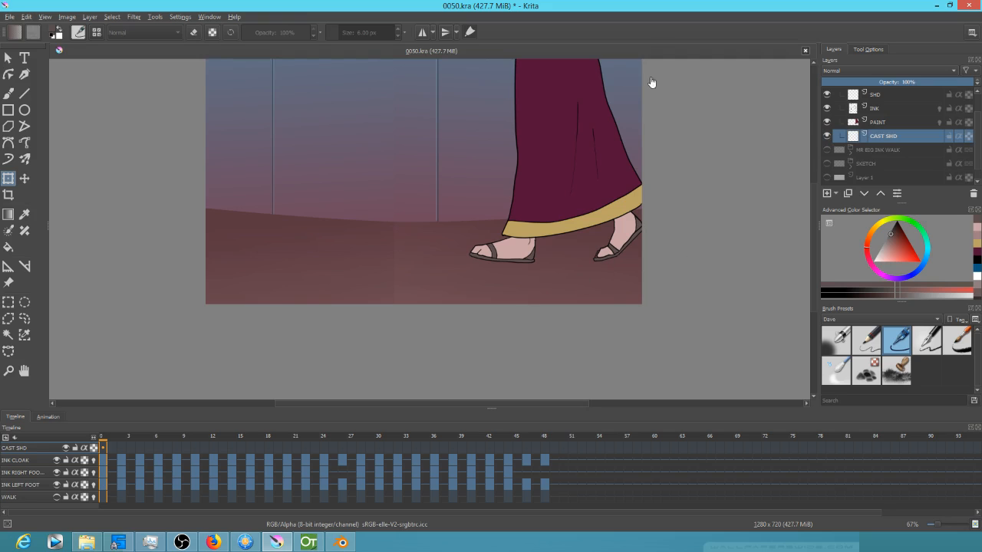
click(246, 543)
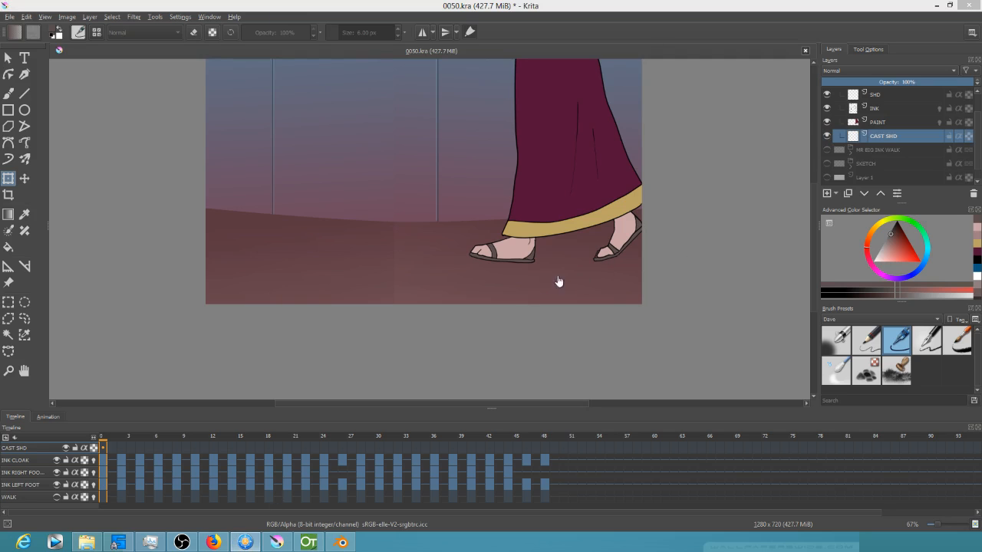
click(182, 542)
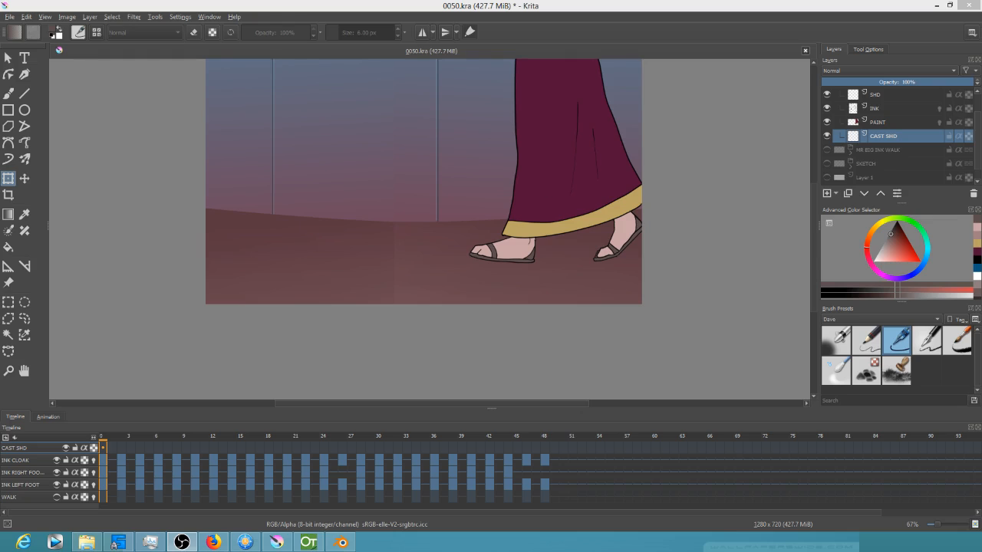